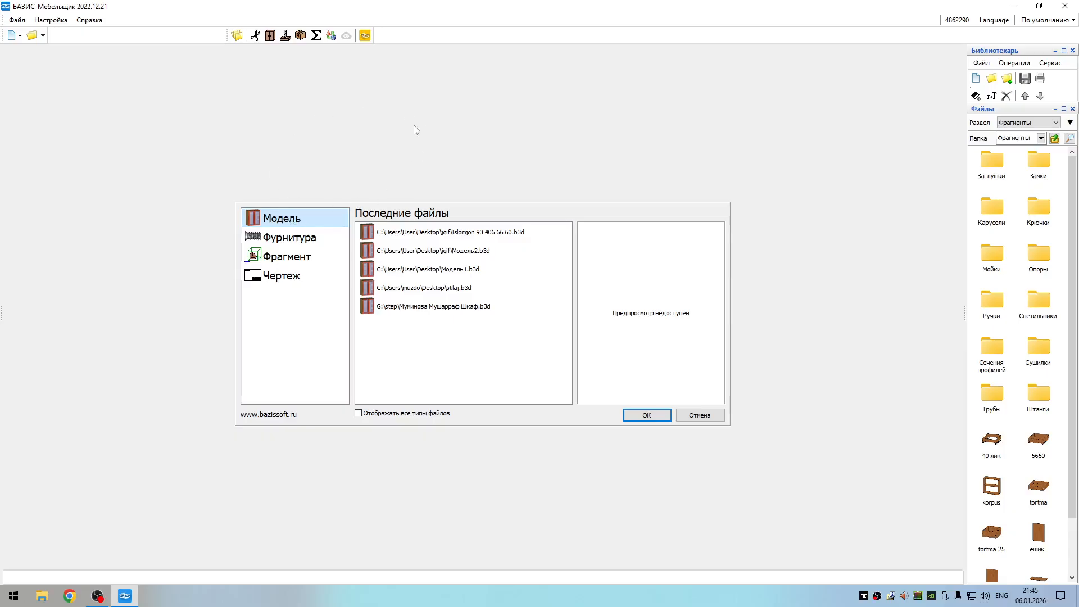
- Create a new furniture model with the order name tumba and a bounding frame 500 wide, 500 high and 400 deep
double_click(282, 220)
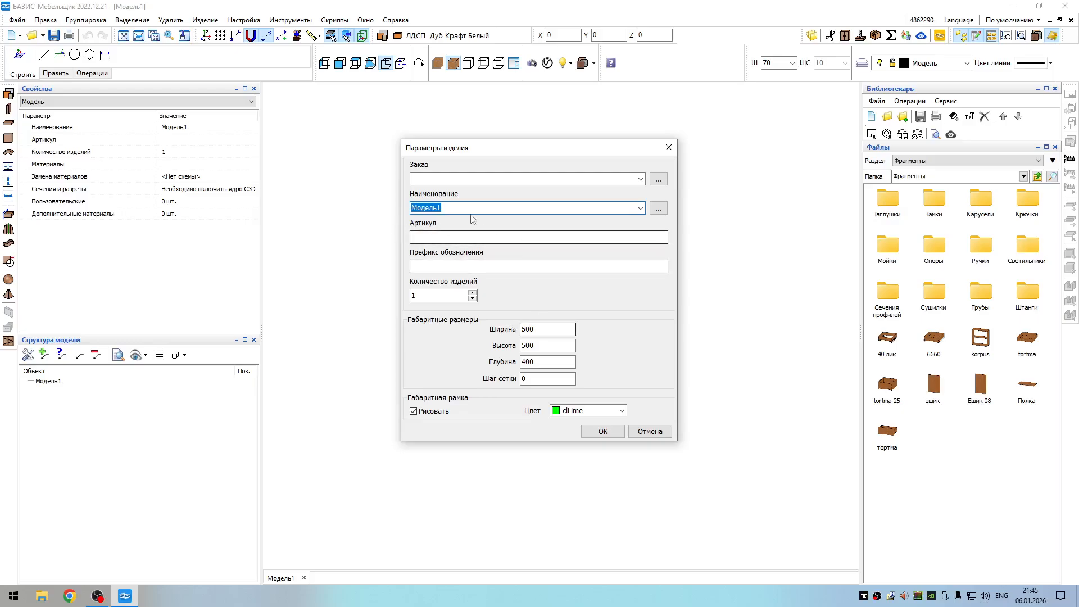
left_click(442, 178)
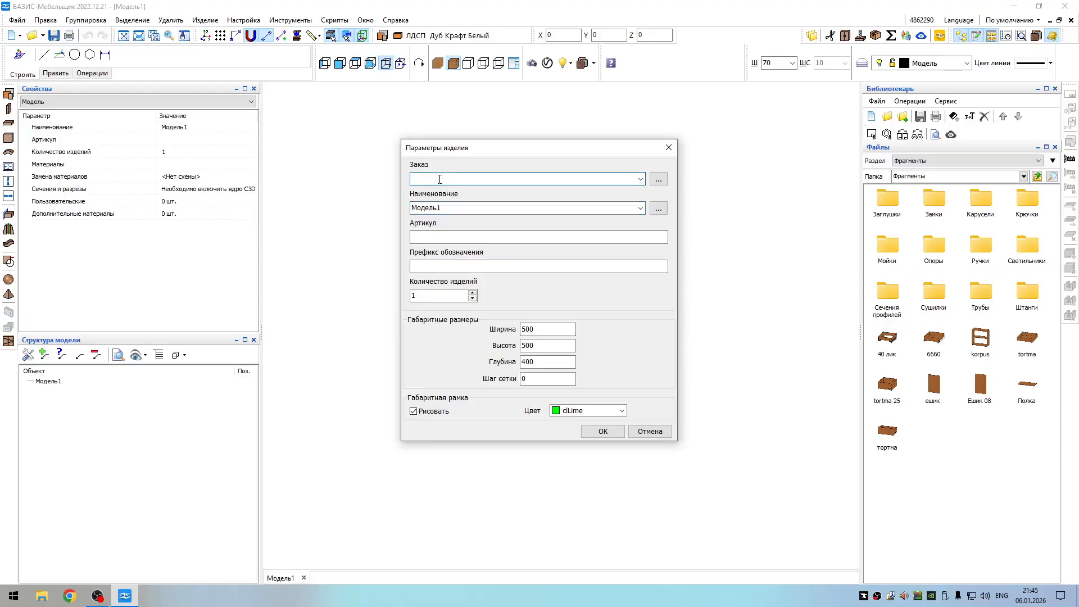
type("tumba")
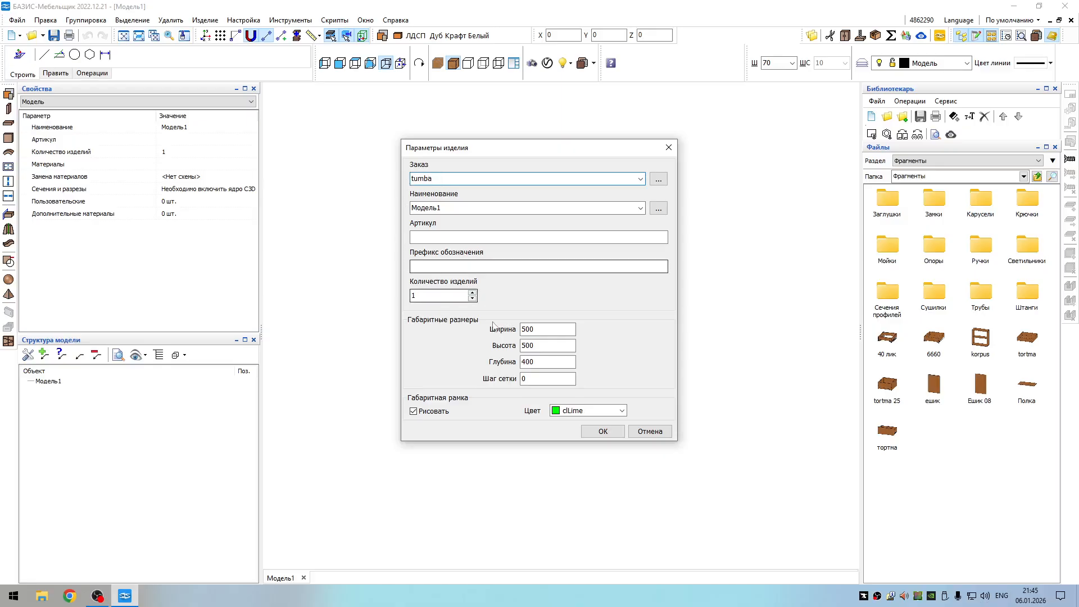
left_click(545, 329)
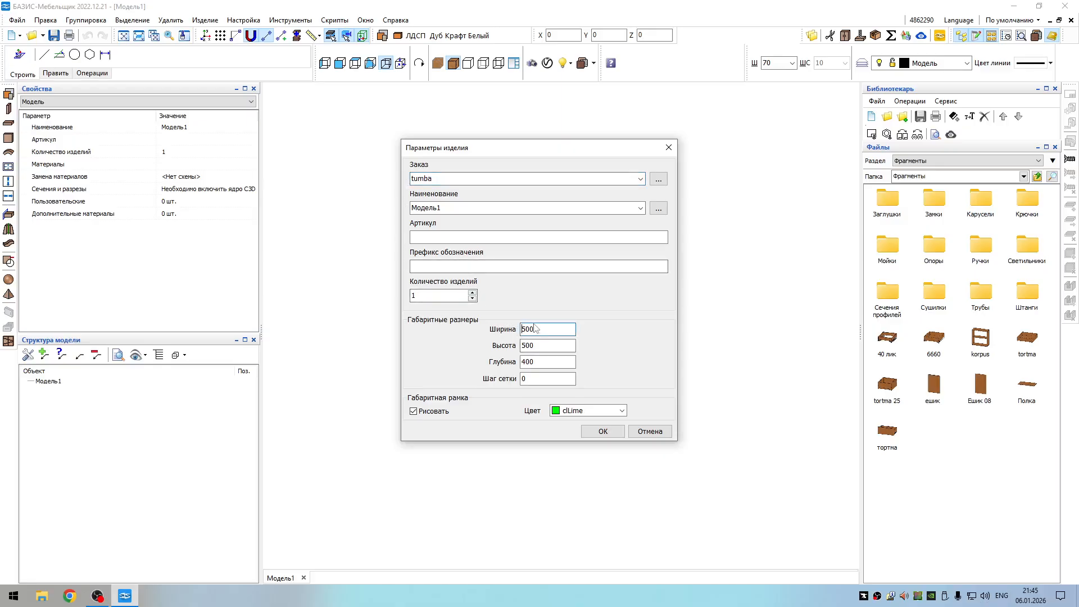
left_click_drag(536, 329, 507, 382)
left_click(603, 432)
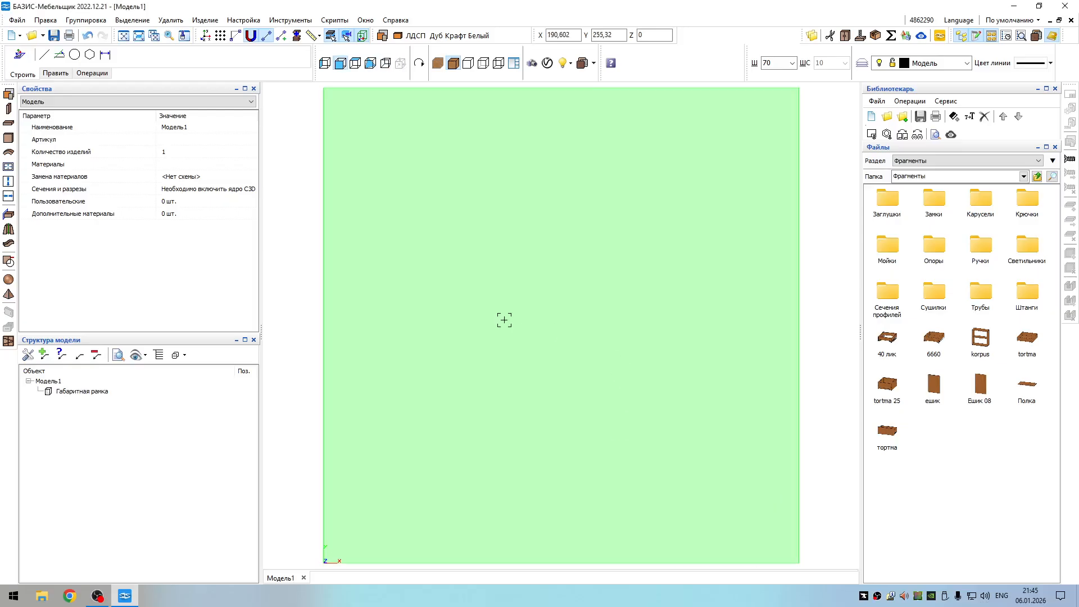
- Place a vertical side panel named baka at the lower left corner of the bounding frame in front view
scroll(504, 320, "down", 3)
middle_click_drag(525, 323, 490, 343)
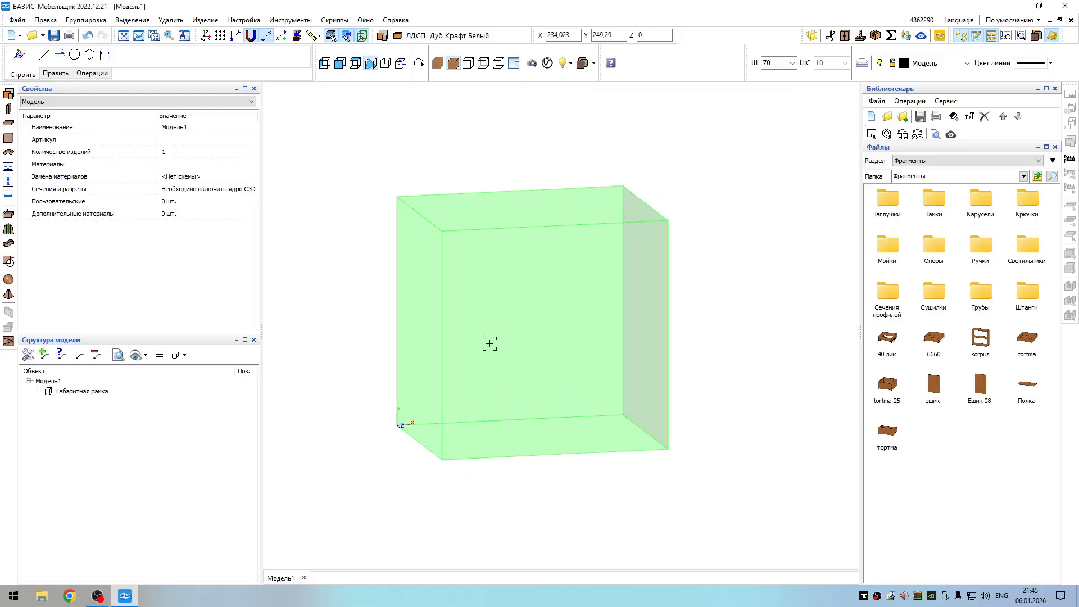
left_click(340, 63)
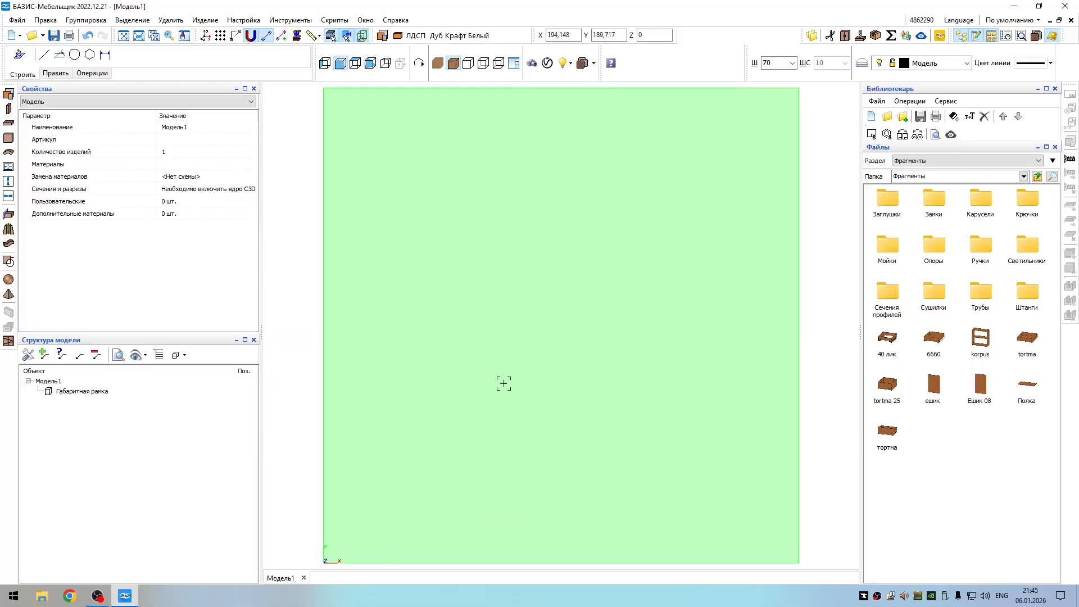
scroll(504, 384, "down", 3)
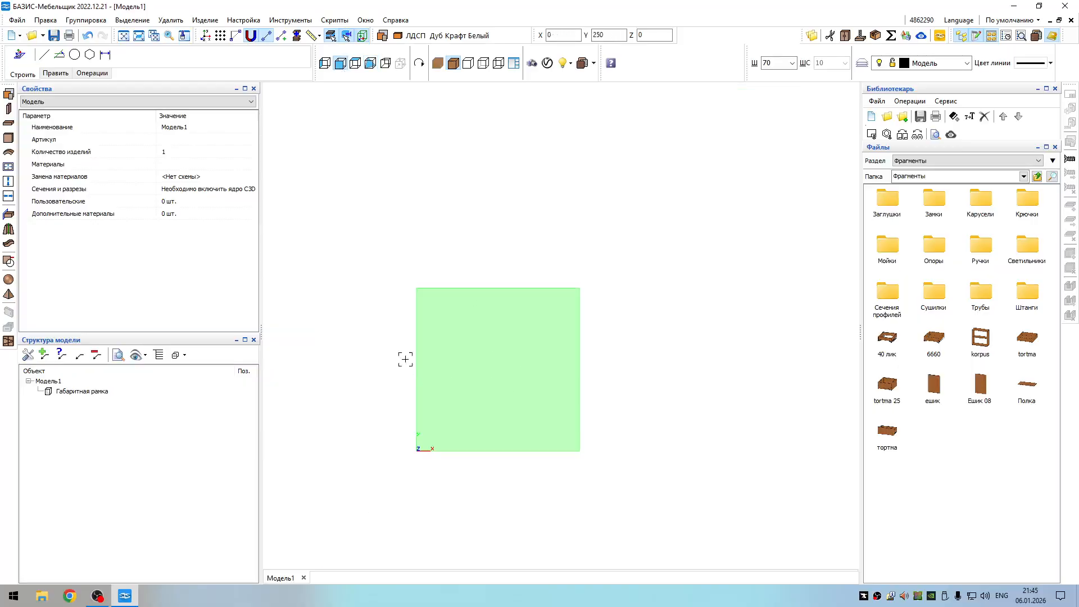
left_click(8, 109)
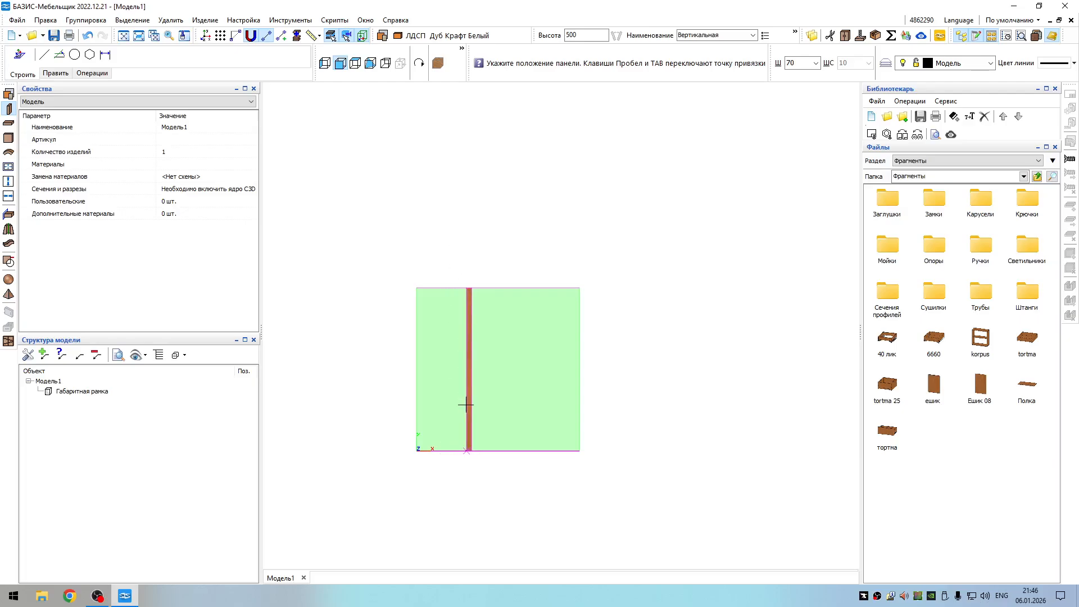
scroll(442, 453, "up", 3)
scroll(443, 453, "up", 1)
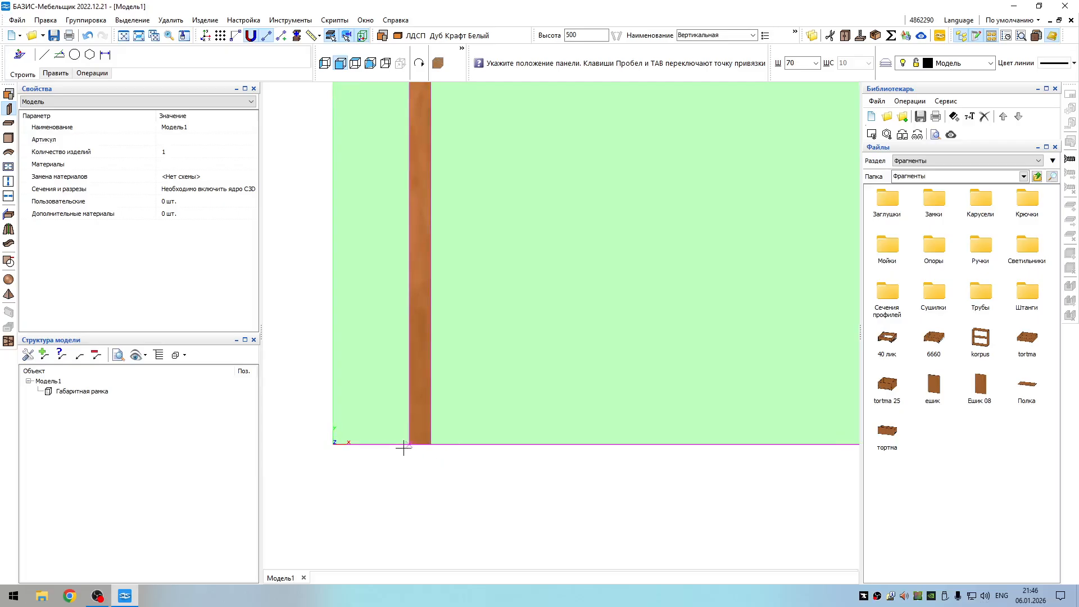
left_click(333, 444)
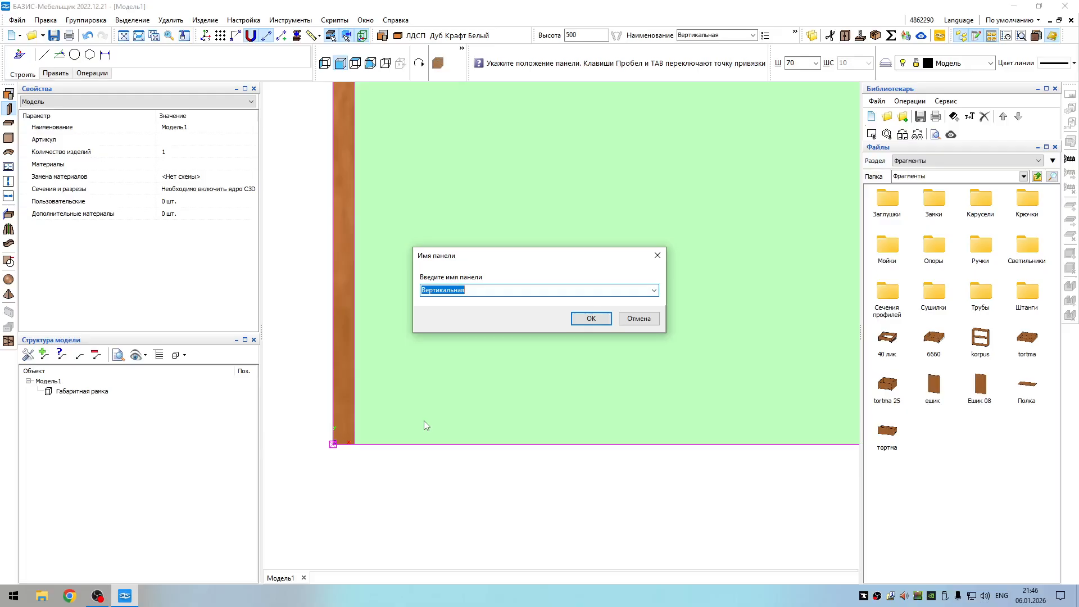
type("baka")
key("Return")
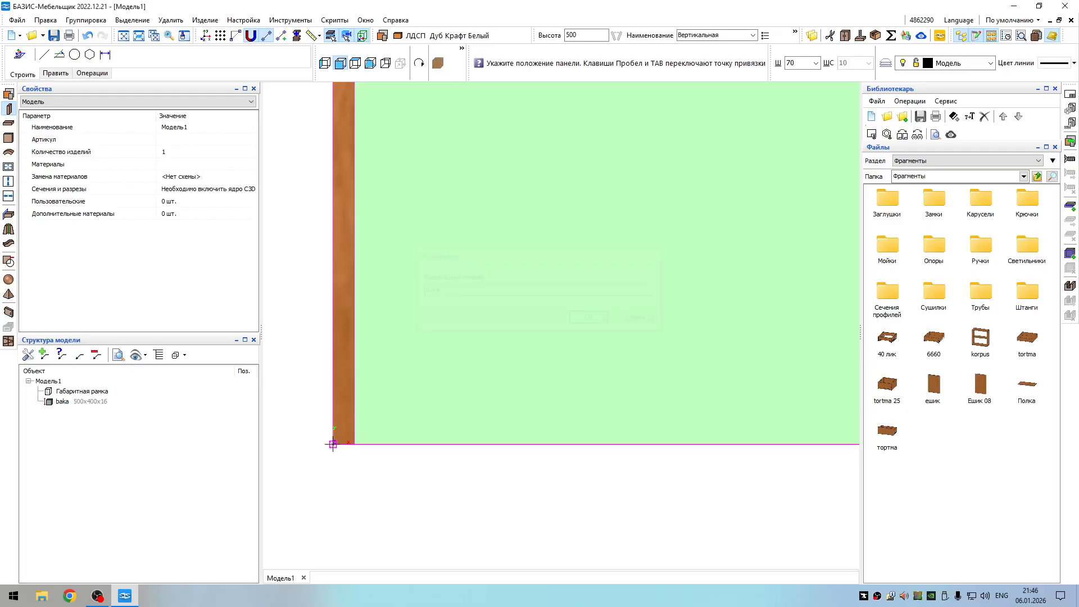
- Place a second vertical side panel named bak inside the frame, anchored by its lower right corner to the frame's lower right corner
scroll(557, 397, "down", 3)
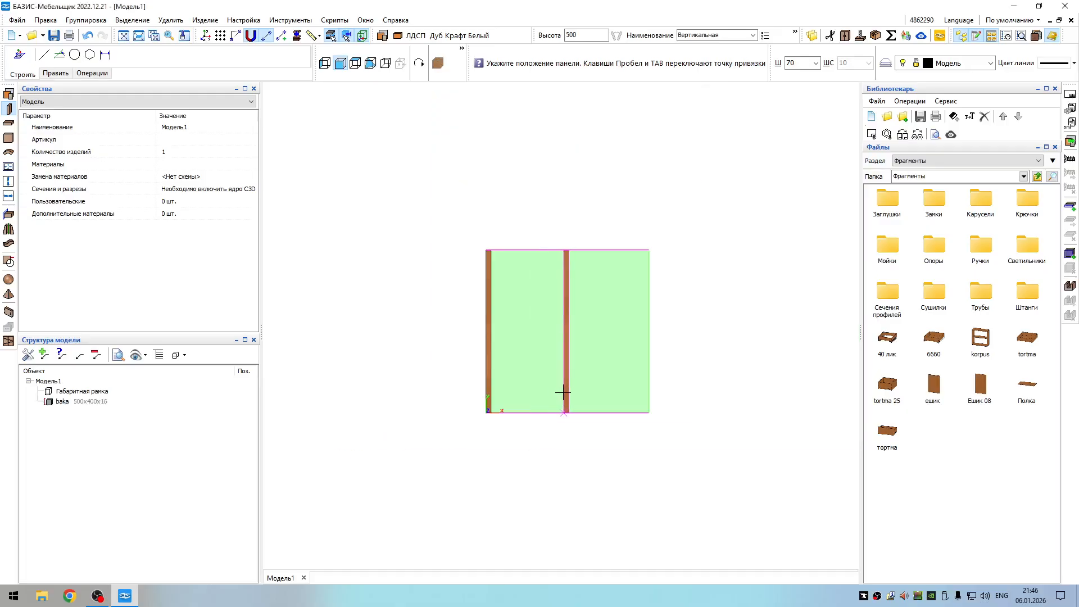
scroll(558, 395, "up", 3)
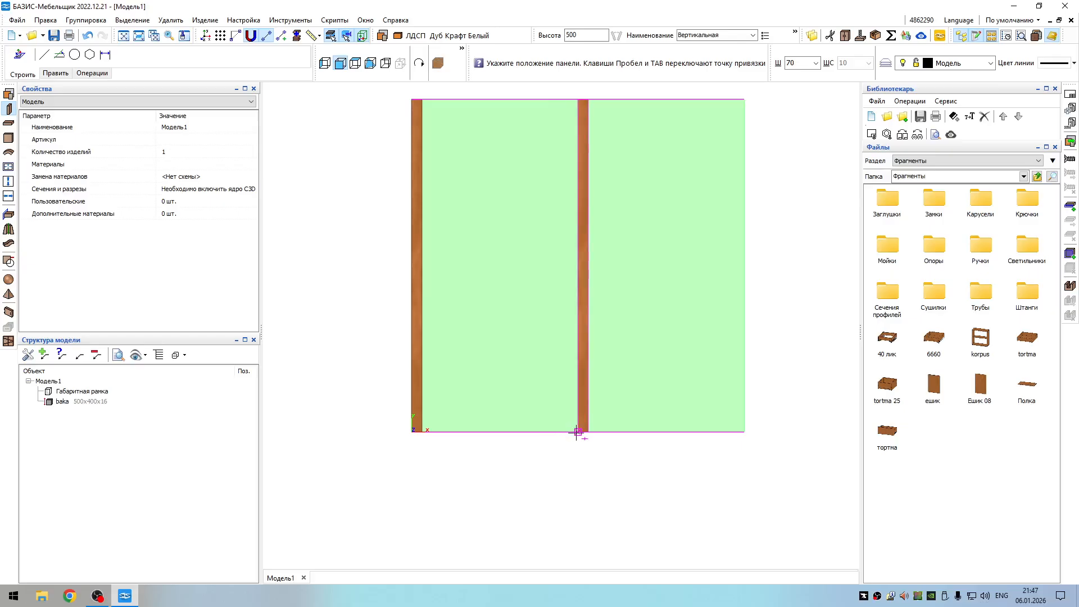
scroll(578, 432, "up", 2)
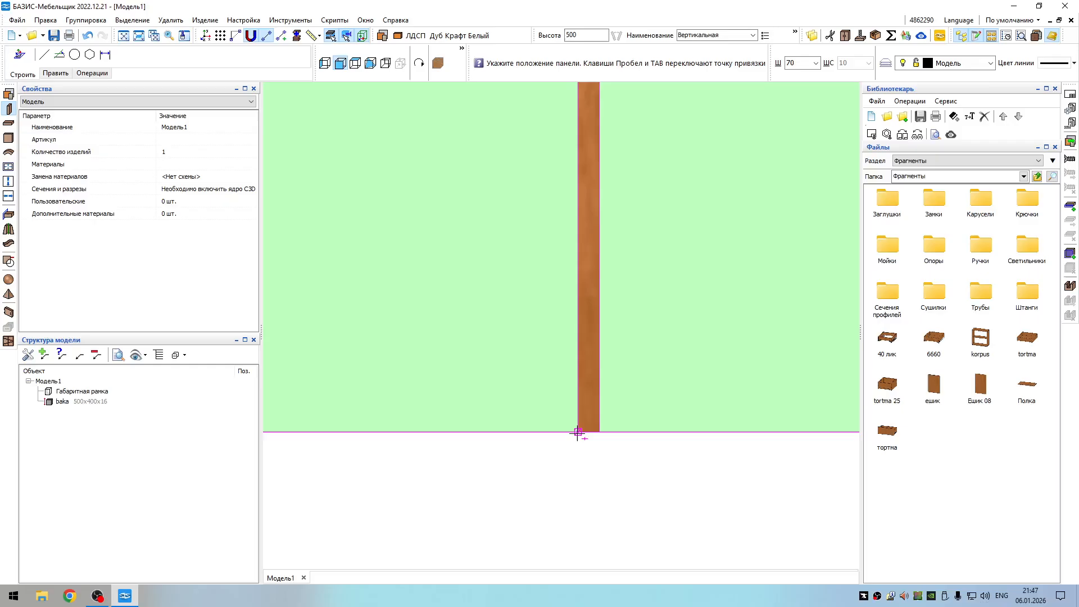
key("space")
key("space")
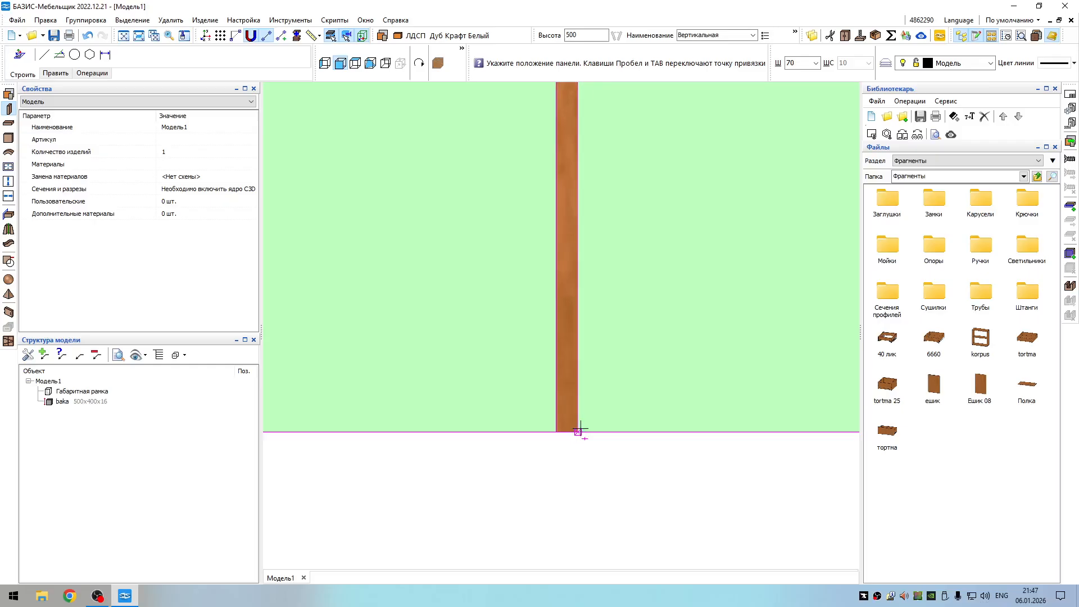
scroll(579, 430, "down", 4)
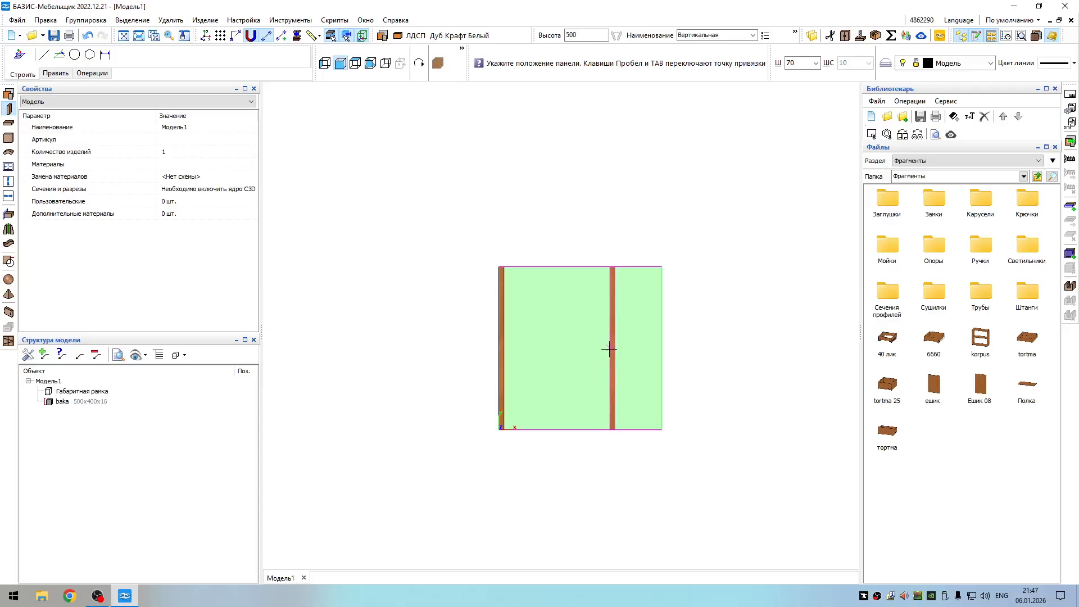
scroll(603, 433, "up", 1)
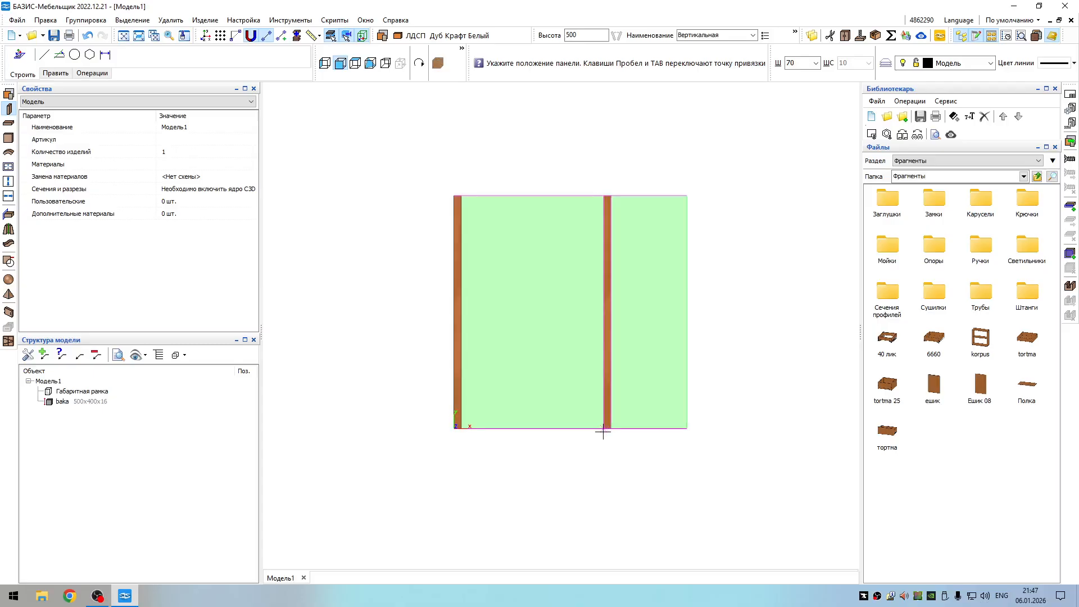
scroll(603, 433, "up", 3)
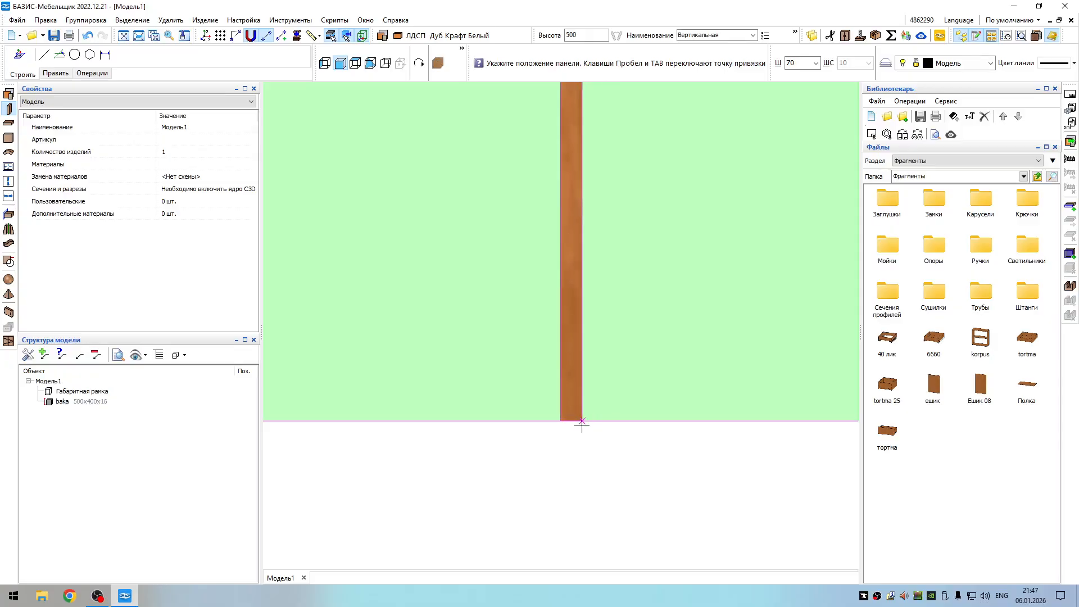
scroll(616, 423, "down", 2)
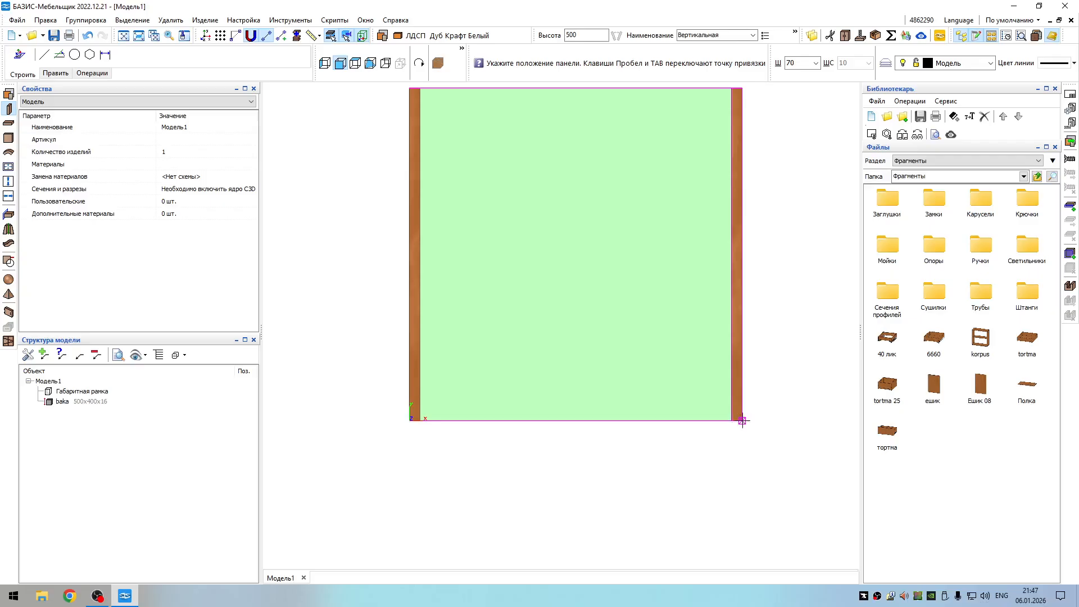
left_click(742, 420)
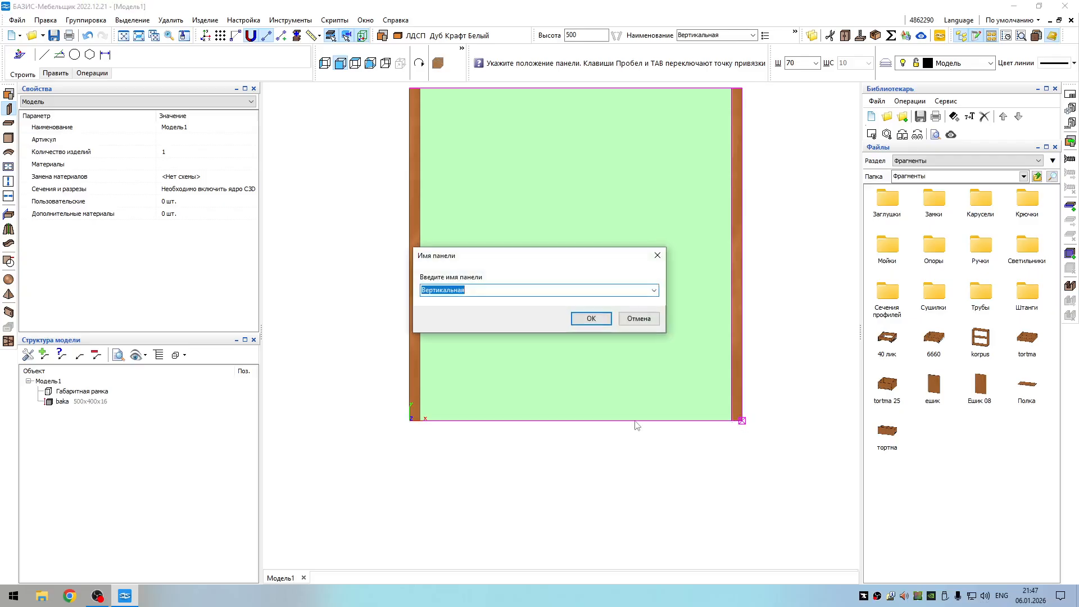
type("bak")
left_click(601, 325)
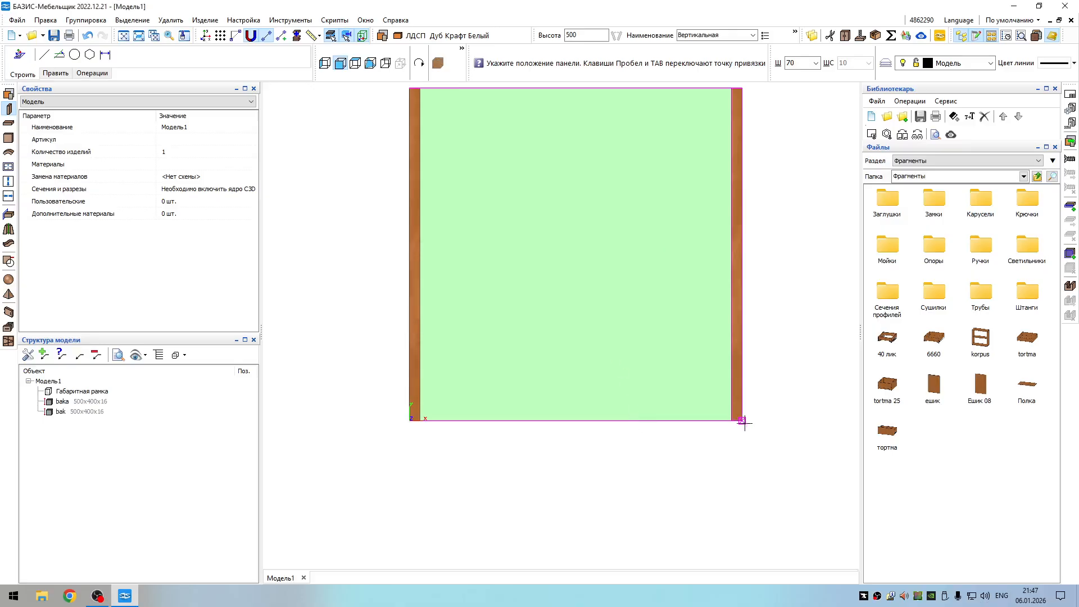
scroll(619, 388, "down", 3)
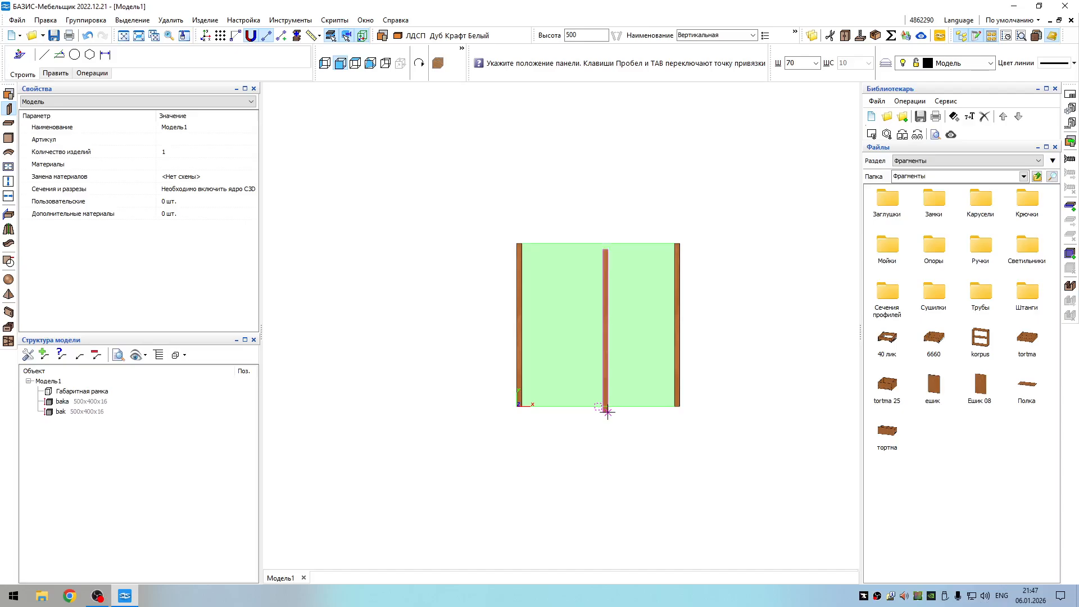
key("Escape")
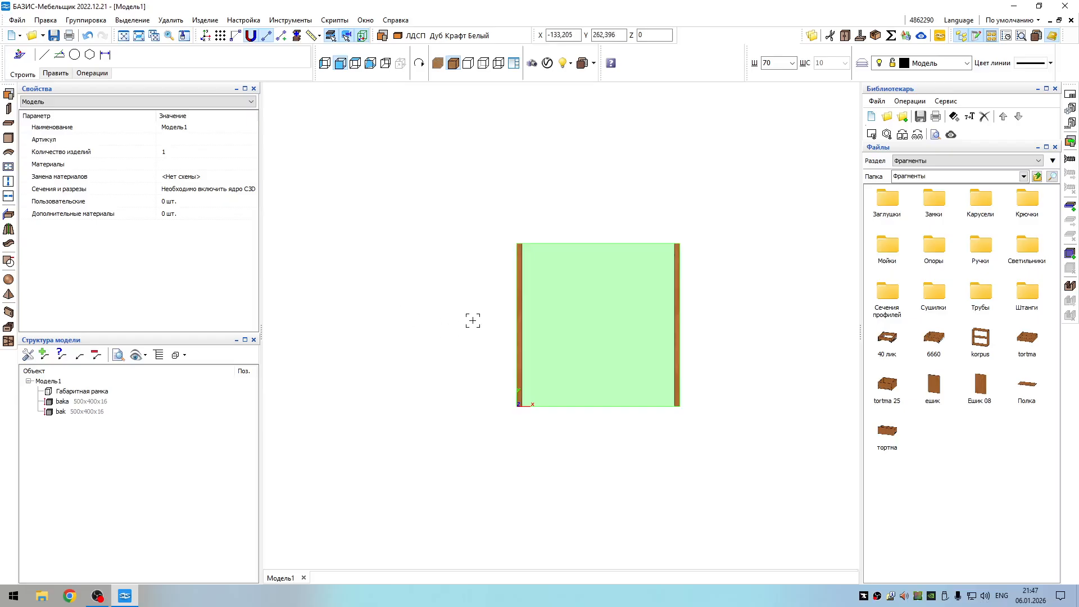
- Examine the two side panels and the frame in 3D, from the front and from above
middle_click_drag(471, 316, 430, 347)
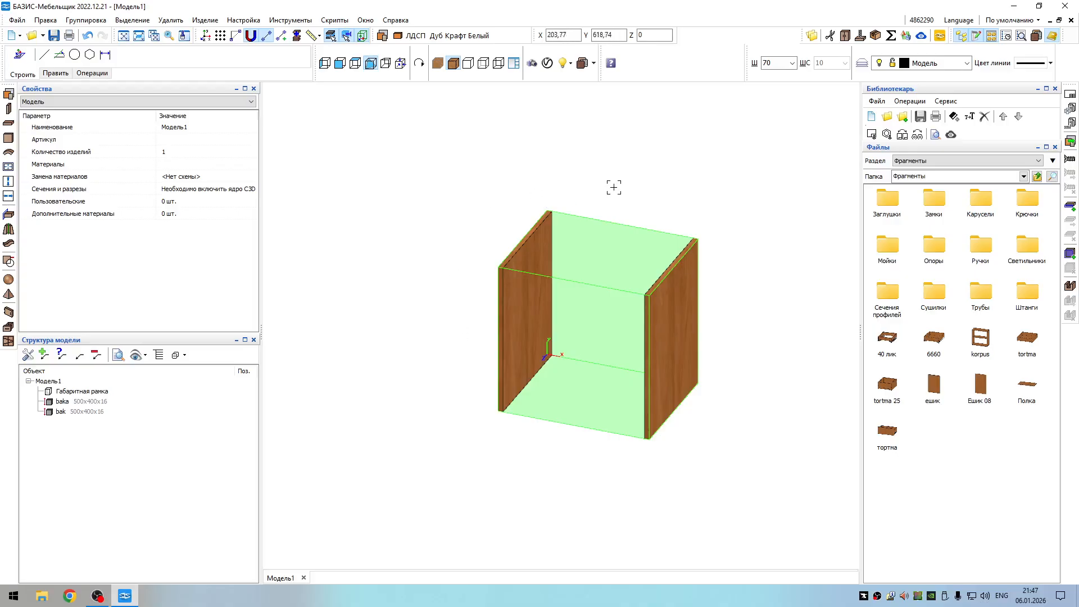
middle_click_drag(642, 180, 628, 146)
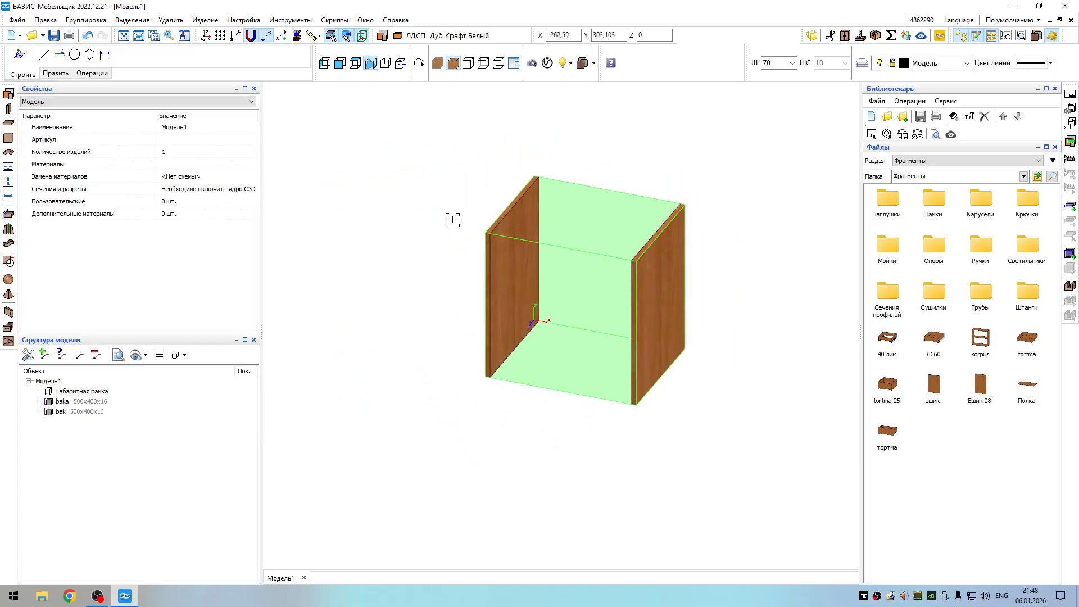
middle_click_drag(489, 231, 516, 244, "shift")
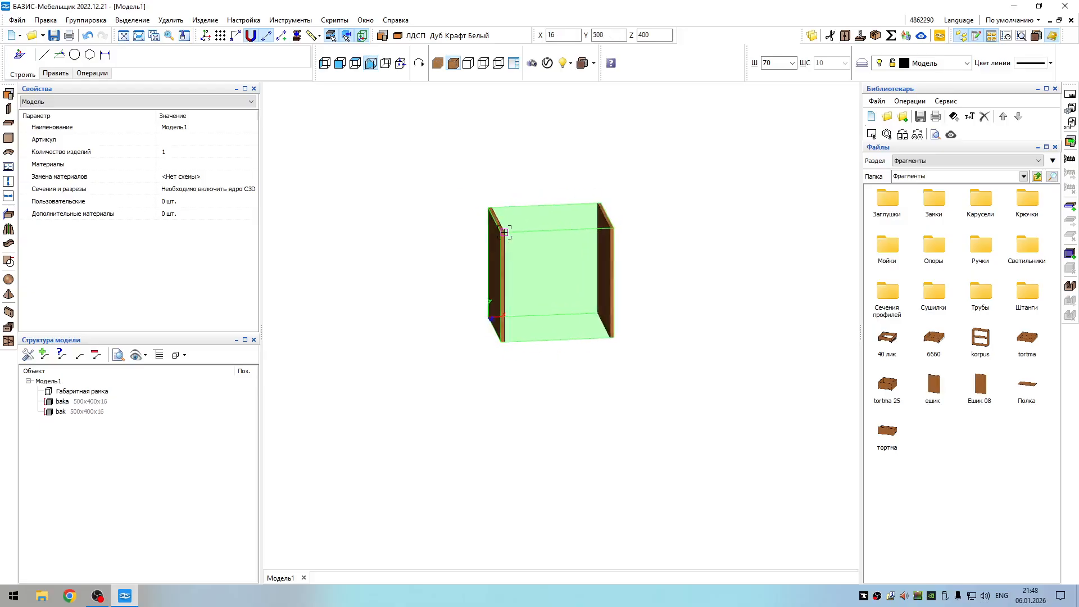
middle_click(445, 240)
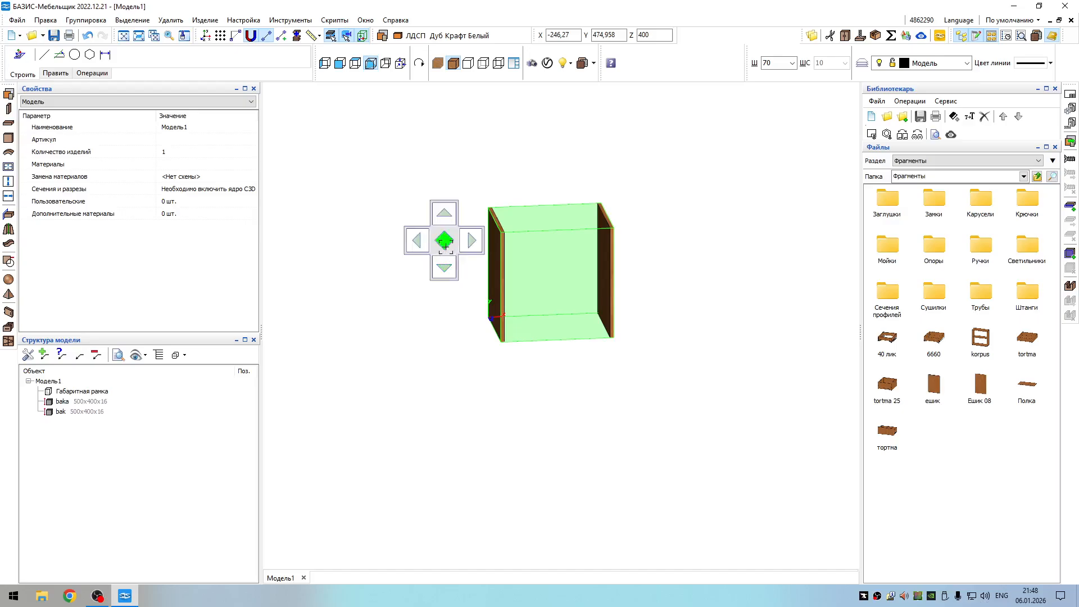
left_click(446, 245)
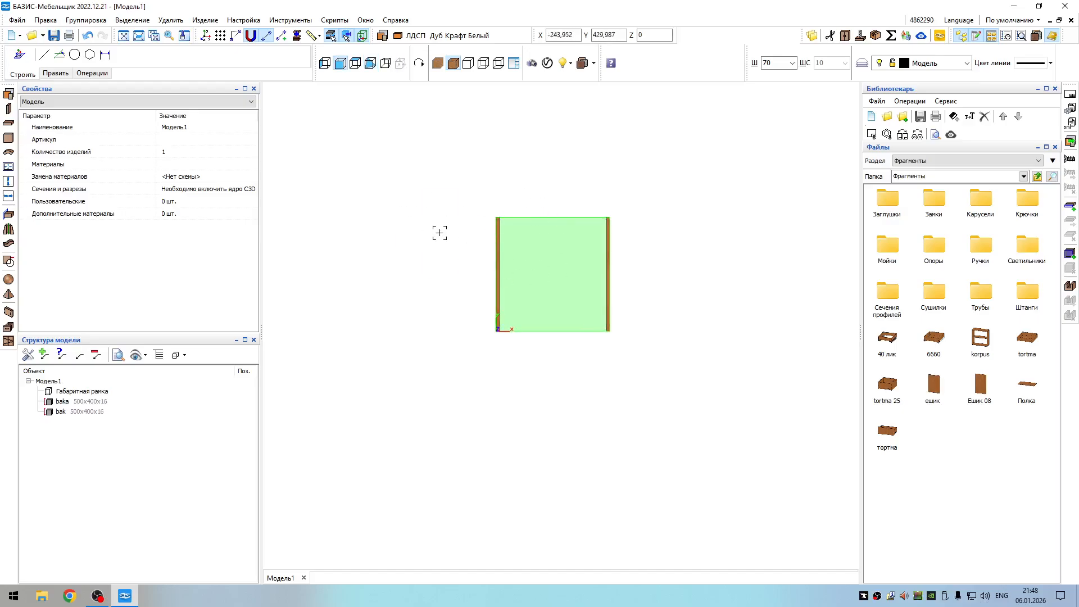
middle_click_drag(438, 231, 448, 318, "shift")
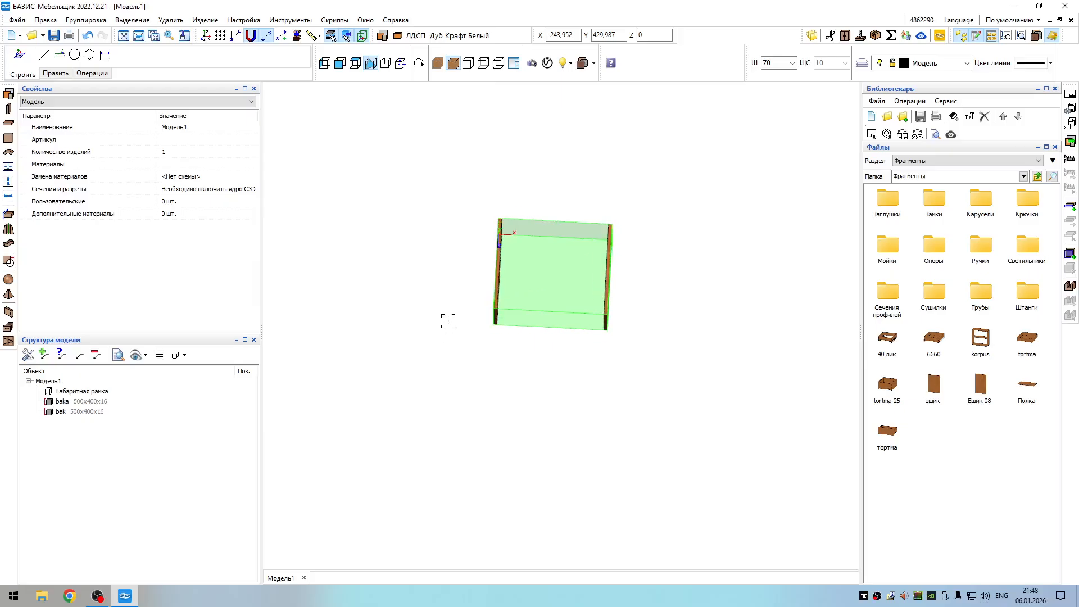
middle_click(449, 320)
left_click(448, 321)
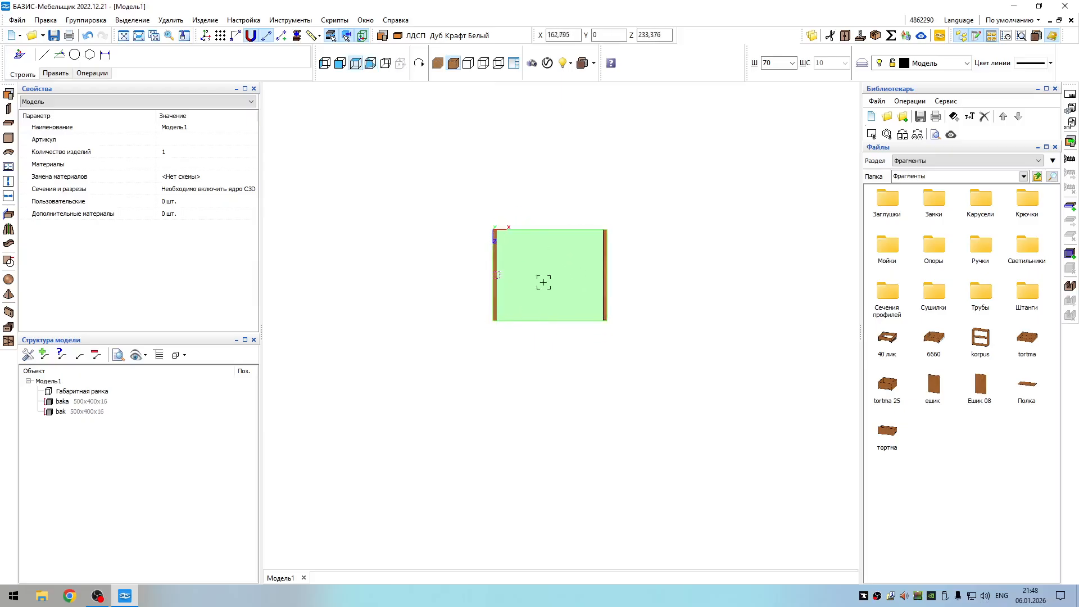
- Place a horizontal panel named dno in front view, starting at the left side panel's inner face, 80 mm above the frame's bottom edge
left_click(339, 63)
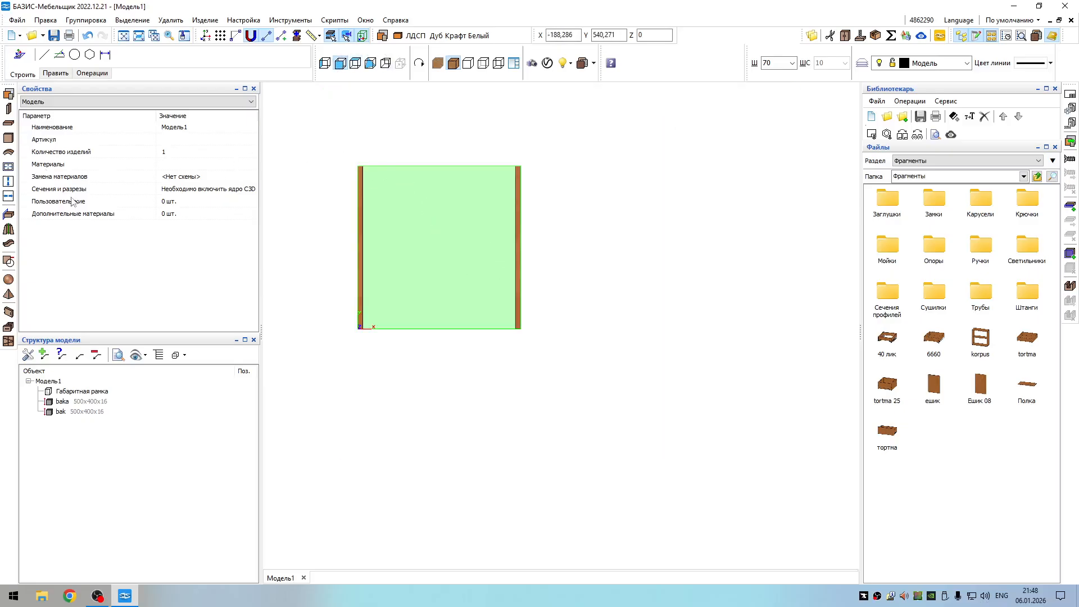
left_click(9, 125)
scroll(362, 320, "up", 3)
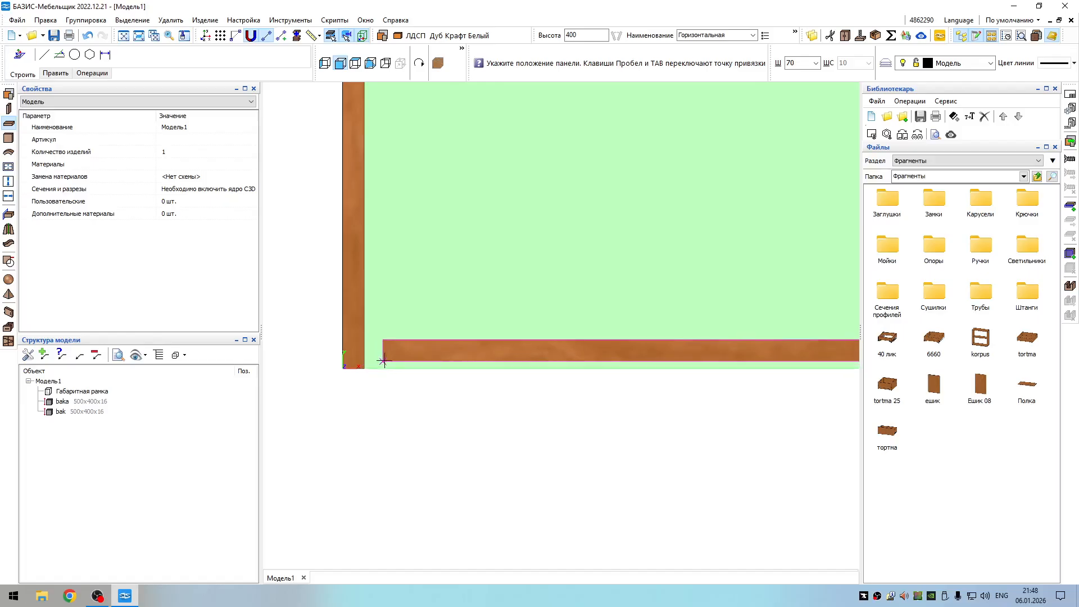
left_click_drag(809, 63, 779, 68)
type("80")
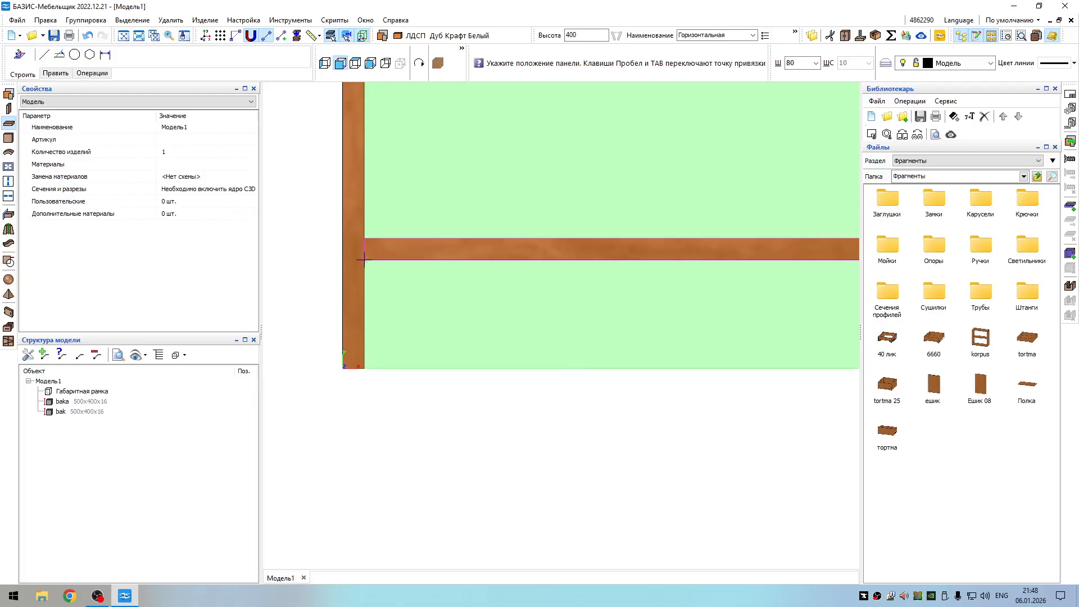
left_click(363, 259)
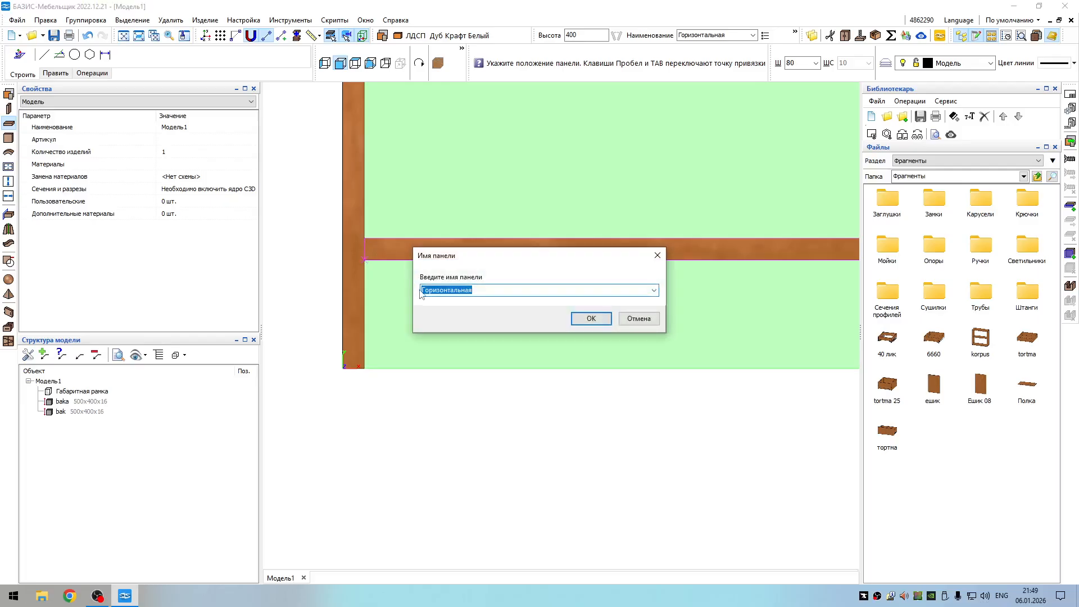
type("dno")
key("Return")
scroll(652, 219, "down", 5)
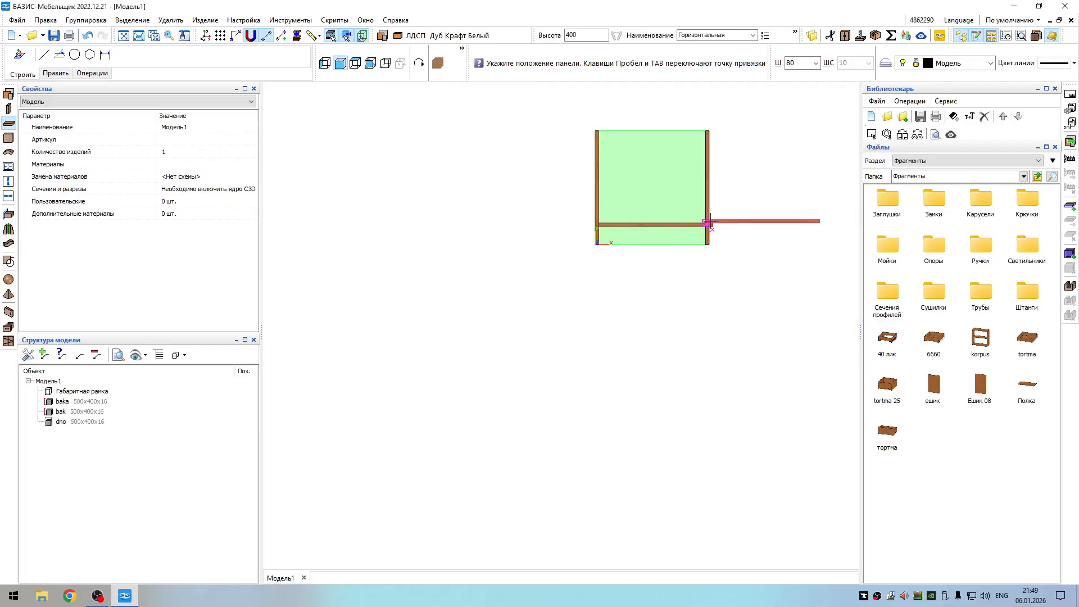
scroll(714, 225, "up", 3)
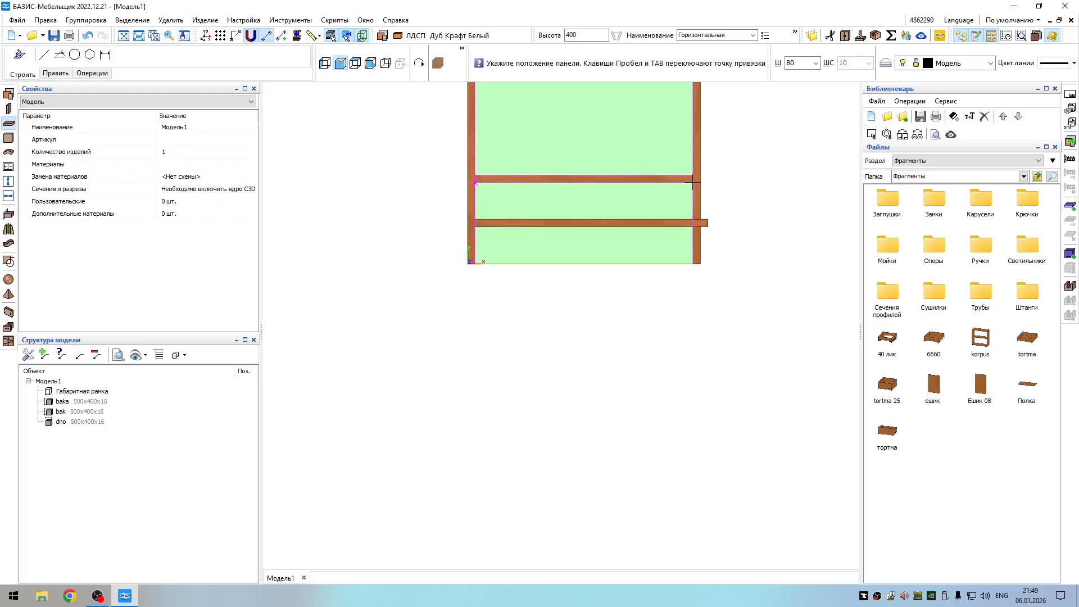
key("Escape")
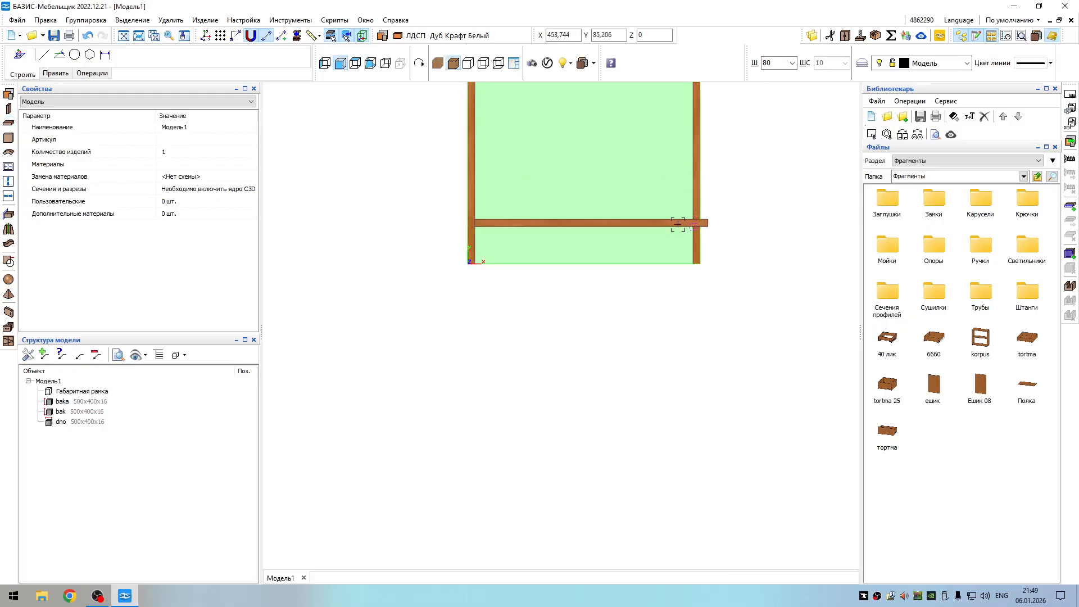
- Shorten the dno panel to 468 mm by pulling its right end back to the right side panel's inner face
left_click(678, 225)
scroll(706, 222, "up", 6)
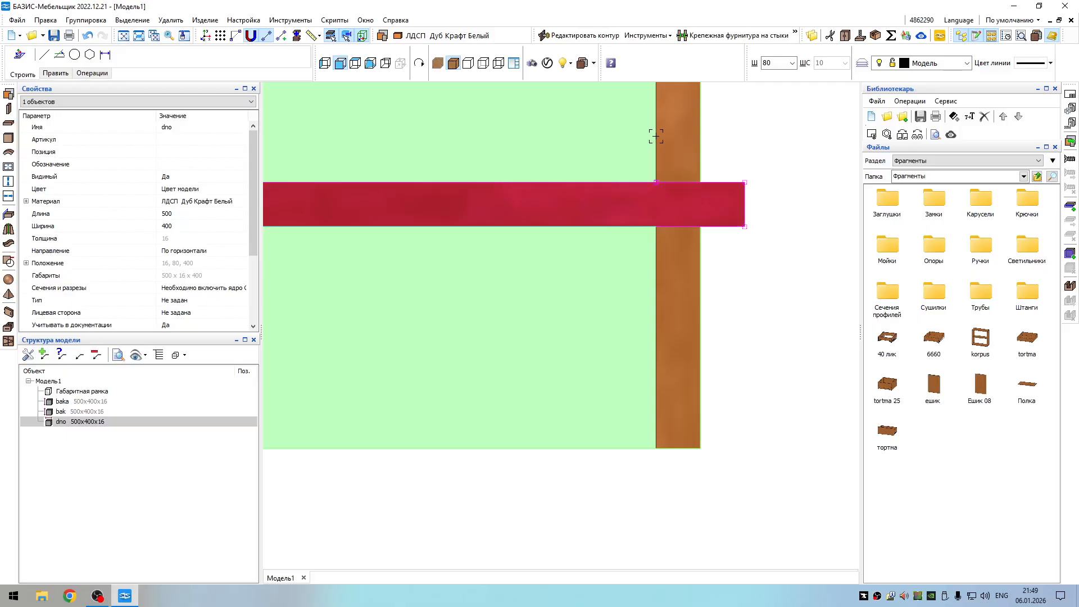
left_click(656, 182)
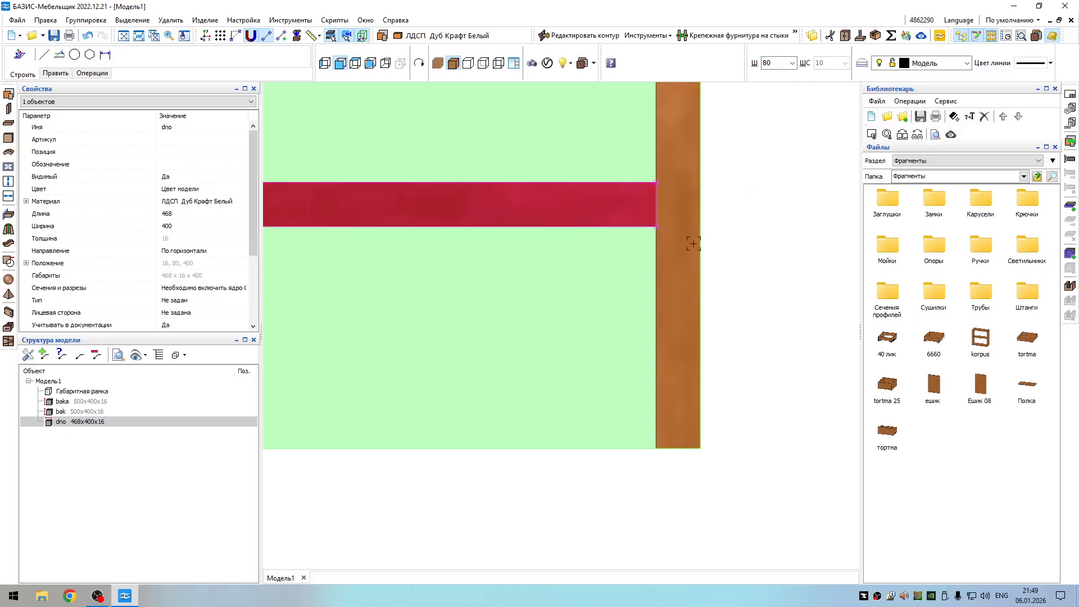
scroll(635, 213, "down", 5)
scroll(590, 201, "up", 2)
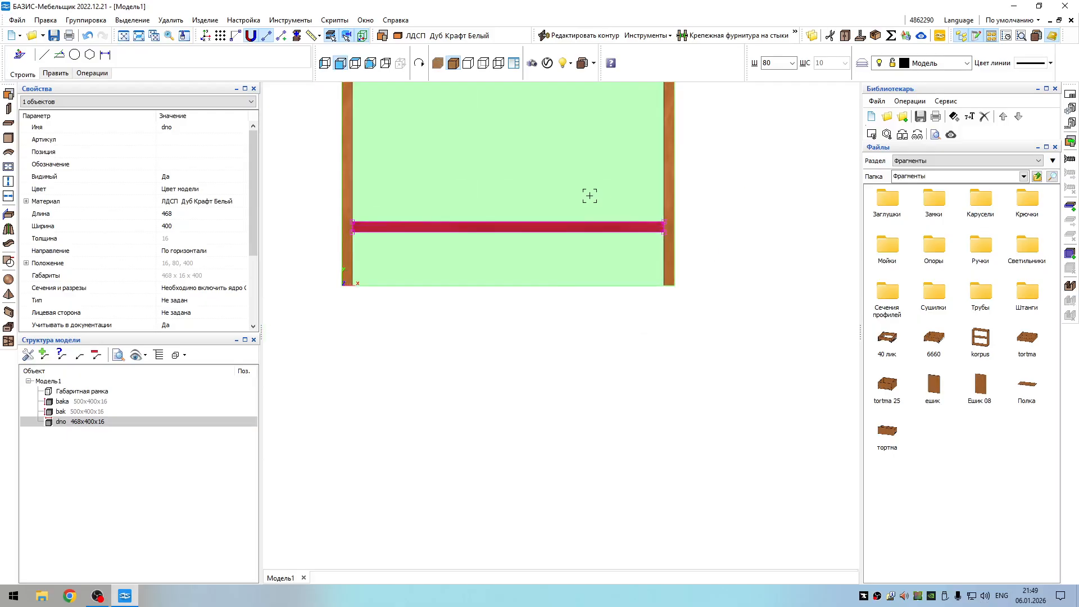
middle_click_drag(643, 288, 569, 365)
key("Escape")
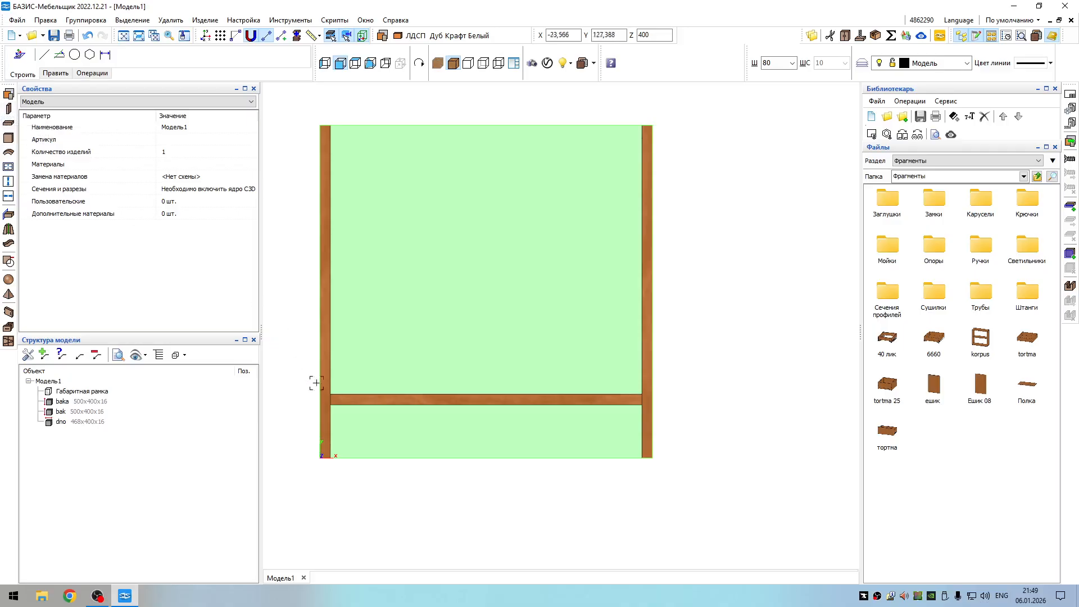
- Copy the dno panel by points from its upper left corner to 40 mm below the frame's top edge along the left side panel
left_click(366, 399)
right_click(376, 396)
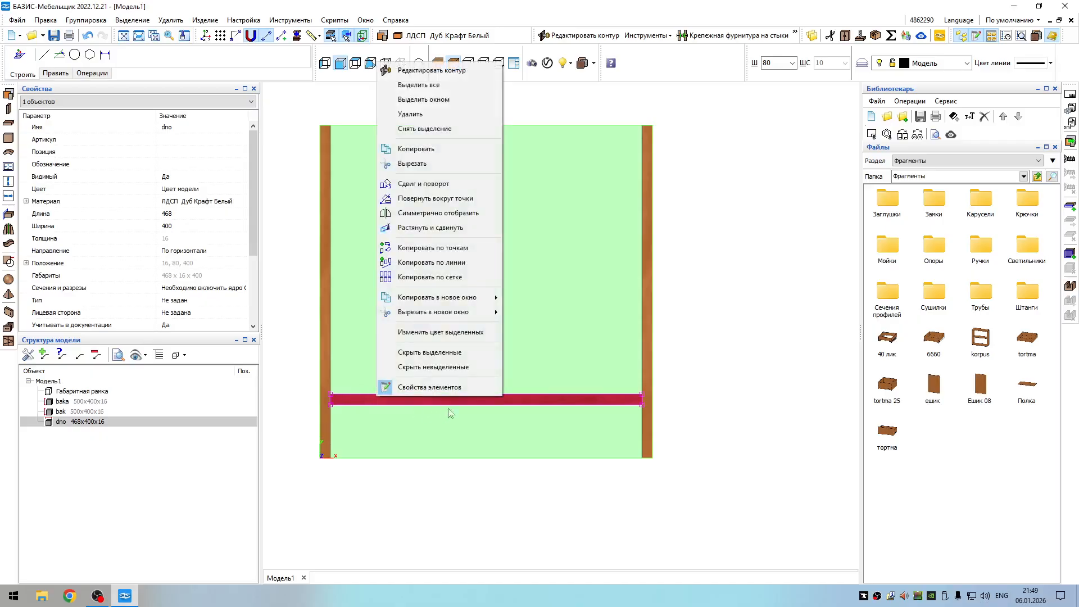
left_click(422, 249)
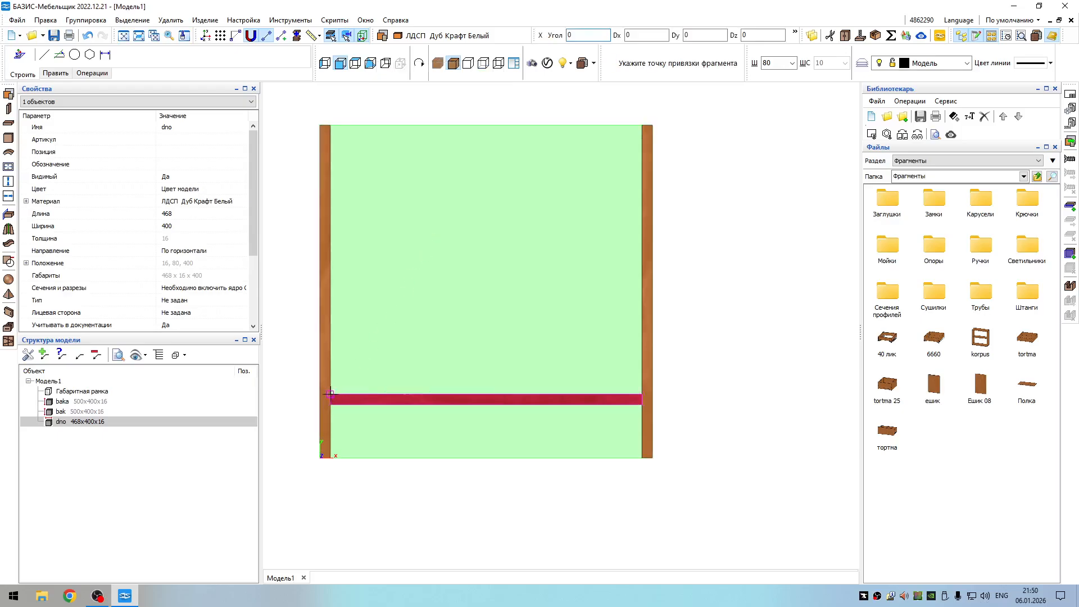
scroll(330, 393, "up", 2)
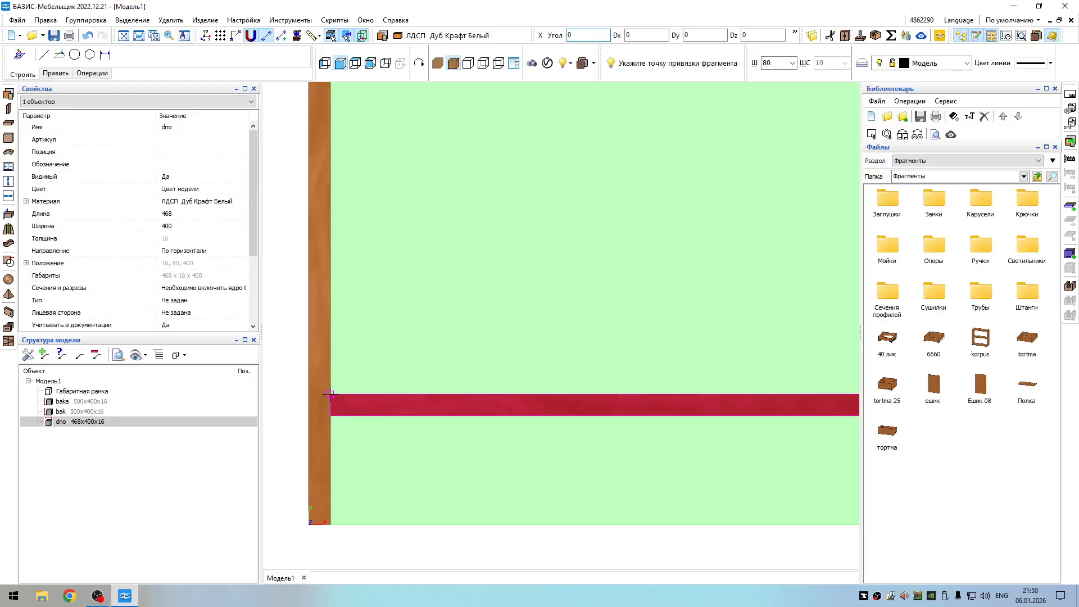
left_click(331, 394)
scroll(353, 319, "down", 1)
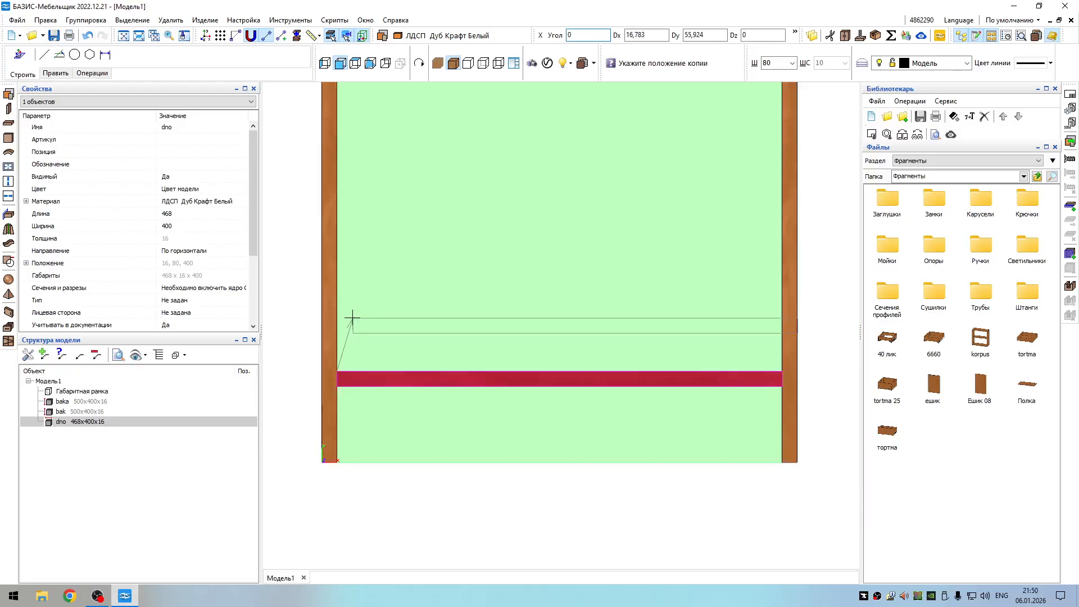
scroll(352, 318, "down", 3)
scroll(348, 206, "up", 3)
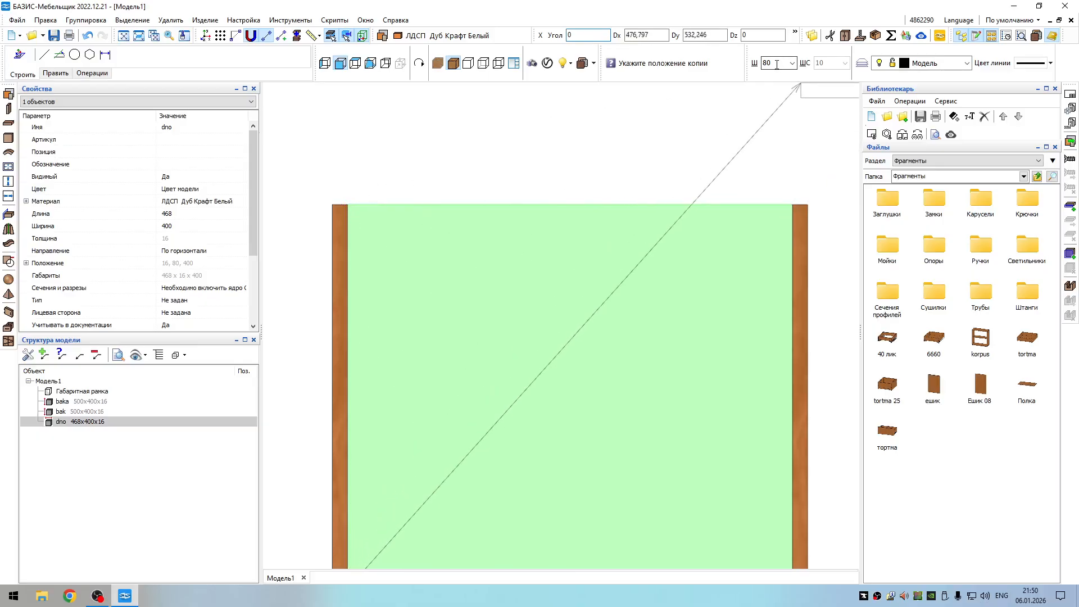
left_click_drag(777, 63, 753, 66)
type("40")
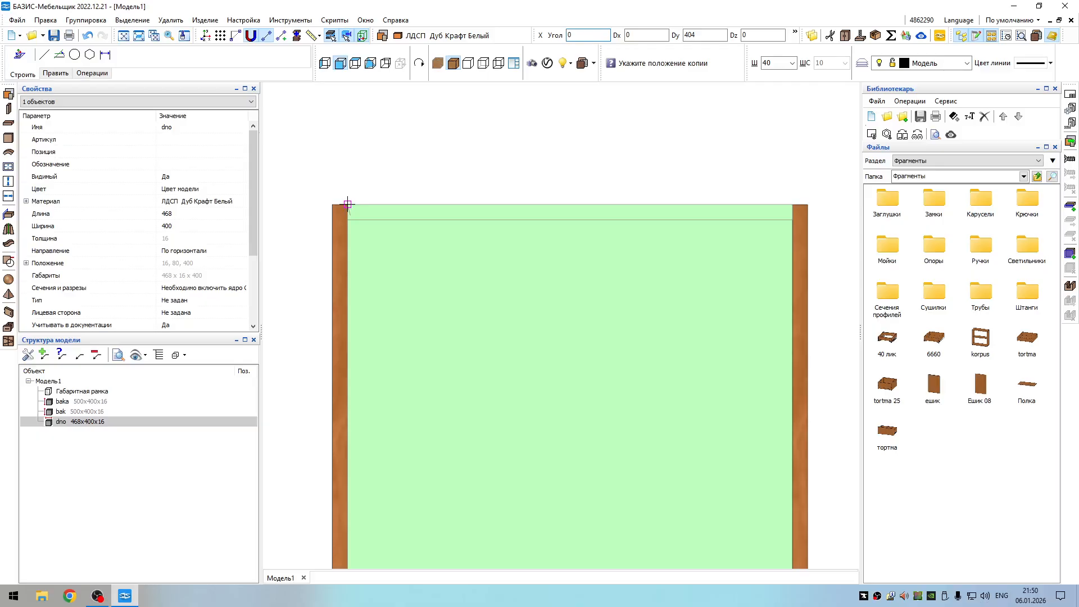
left_click(348, 243)
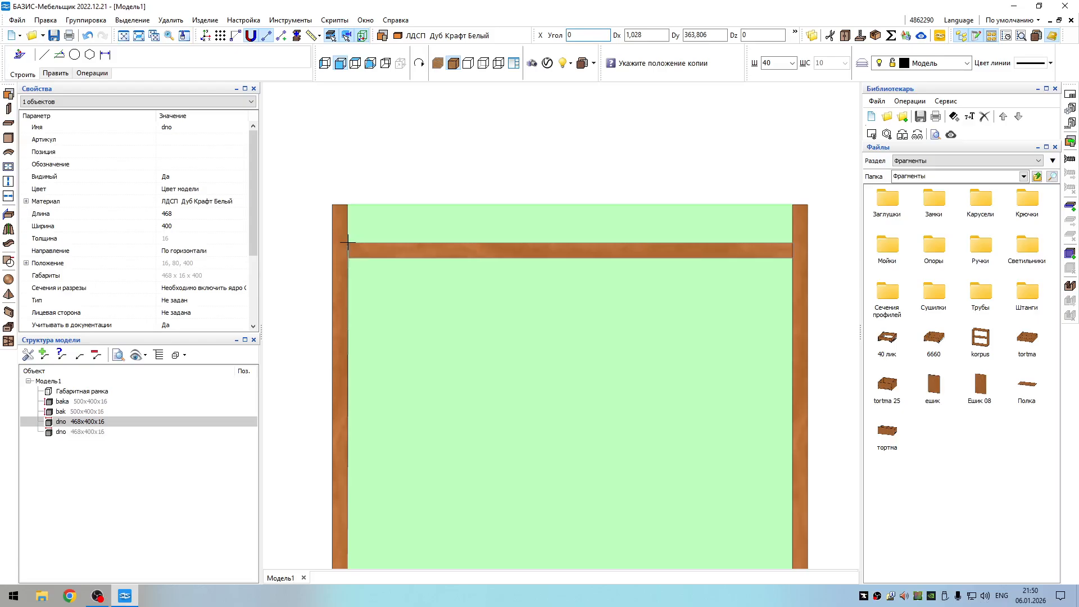
scroll(548, 335, "down", 5)
scroll(531, 337, "up", 3)
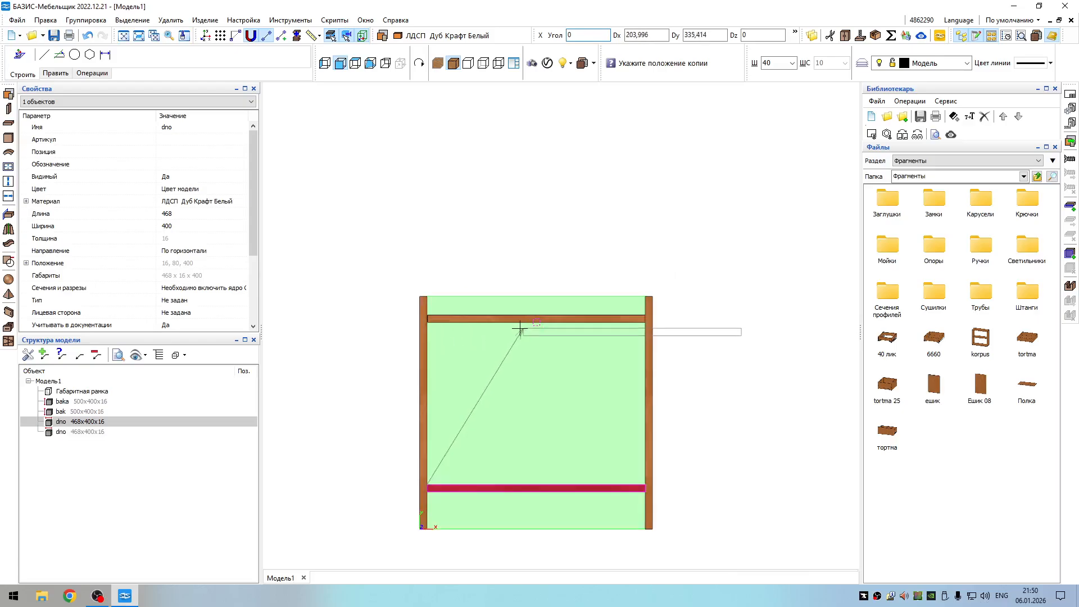
key("Escape")
- Examine the copied upper panel in 3D and its joints with both side panels in front view
middle_click_drag(593, 344, 508, 371)
scroll(508, 372, "up", 3)
scroll(508, 371, "down", 2)
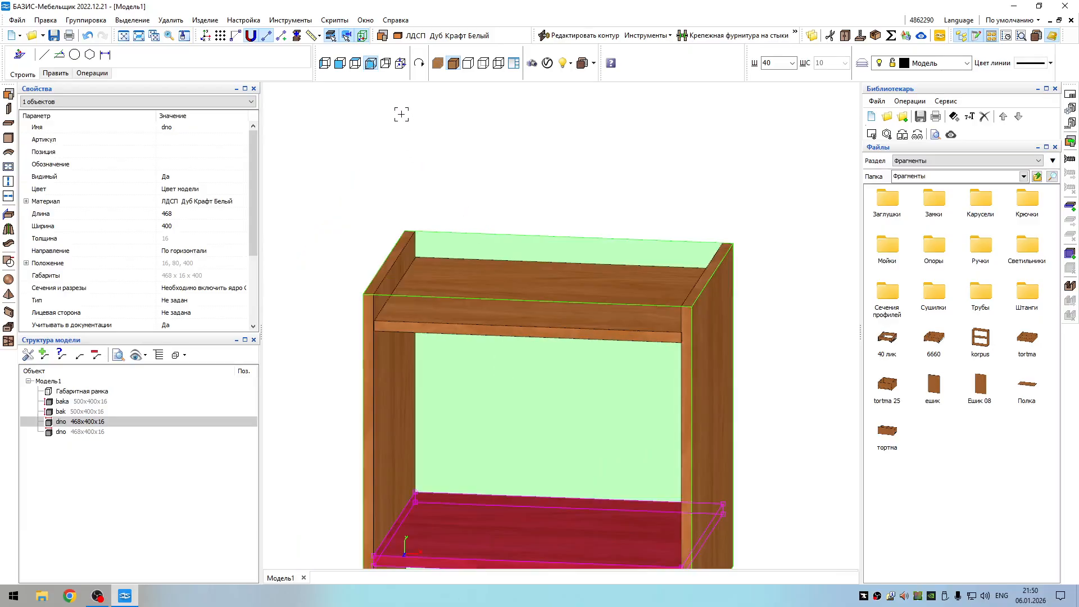
left_click(340, 63)
middle_click_drag(386, 154, 504, 283)
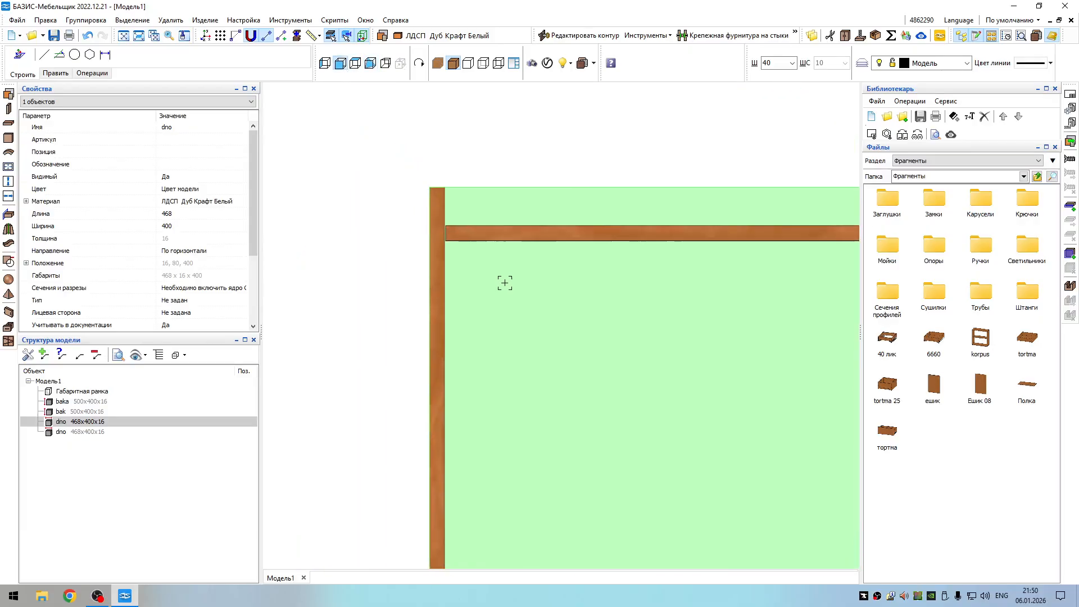
scroll(458, 237, "up", 3)
scroll(476, 241, "down", 3)
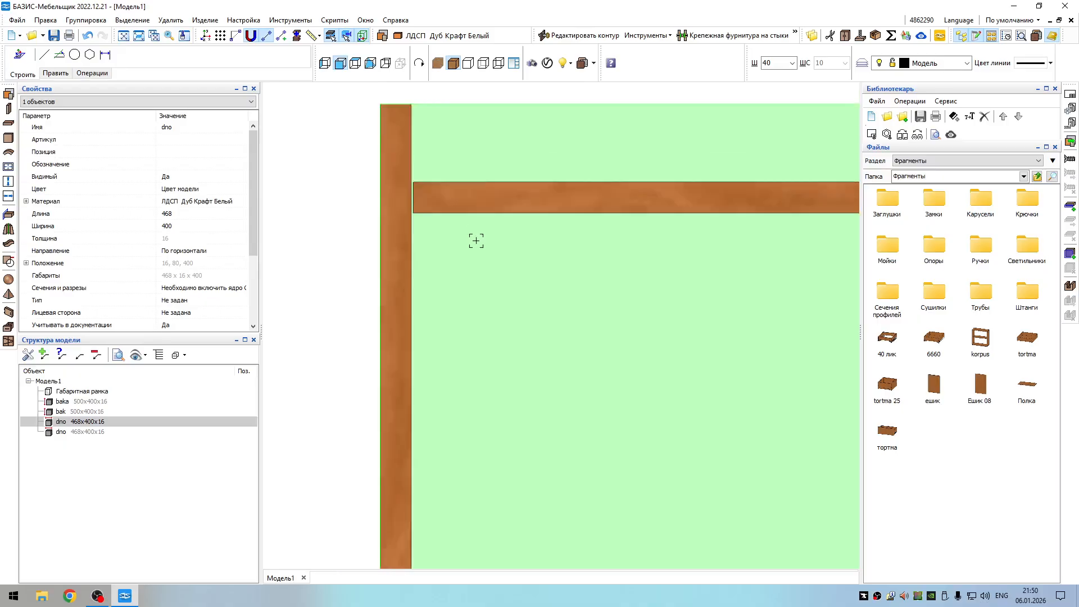
middle_click_drag(556, 282, 420, 280)
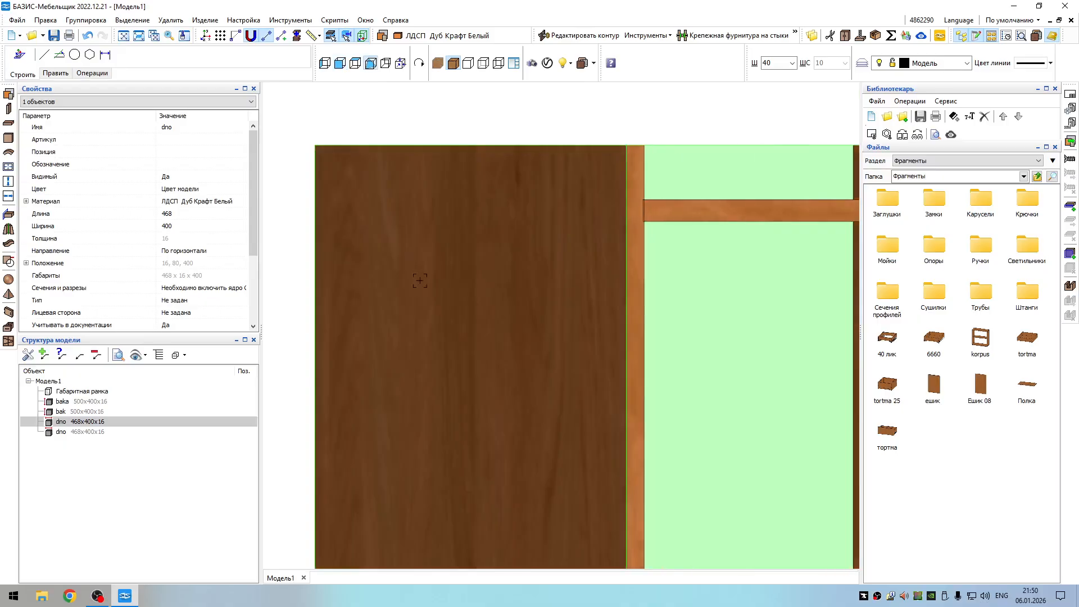
left_click(340, 63)
middle_click_drag(528, 234, 324, 336)
scroll(579, 217, "up", 4)
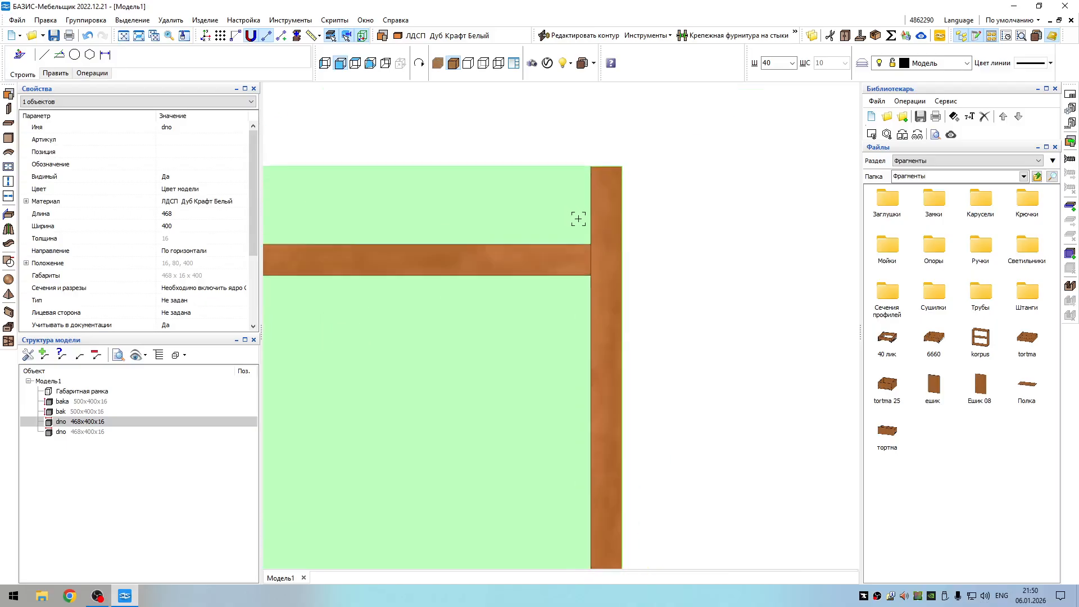
- Move both selected horizontal panels left so the upper panel's right end meets the right side panel's inner face
left_click(585, 305)
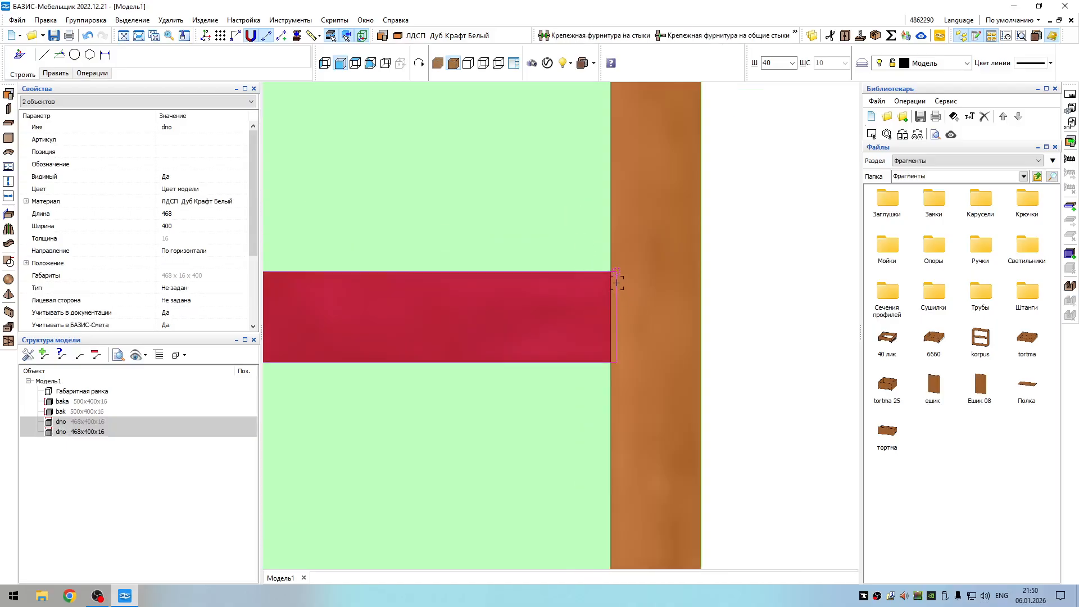
scroll(610, 278, "up", 3)
right_click(586, 287)
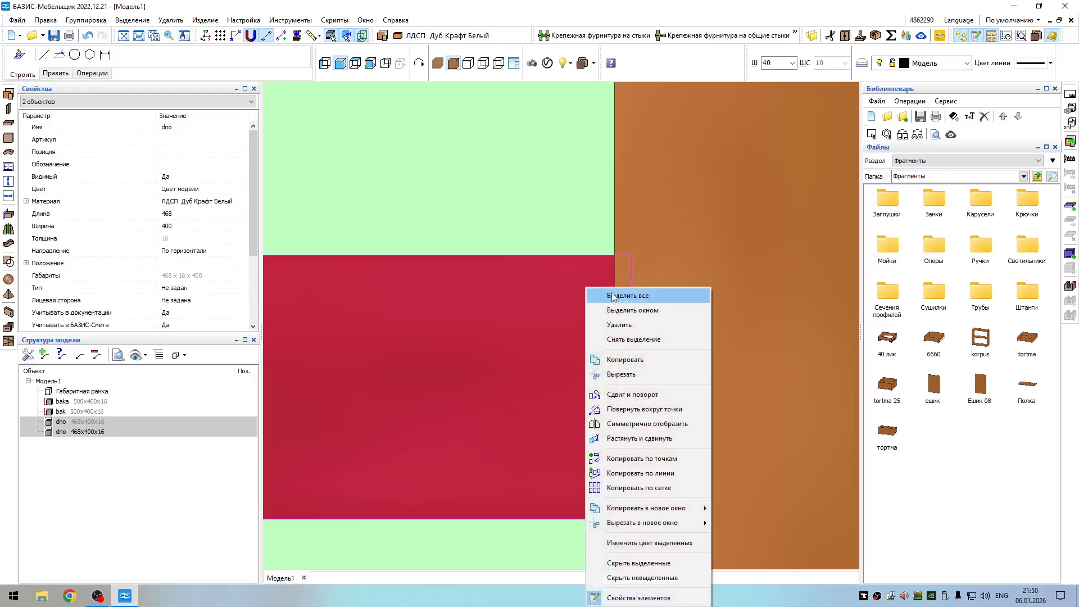
left_click(632, 394)
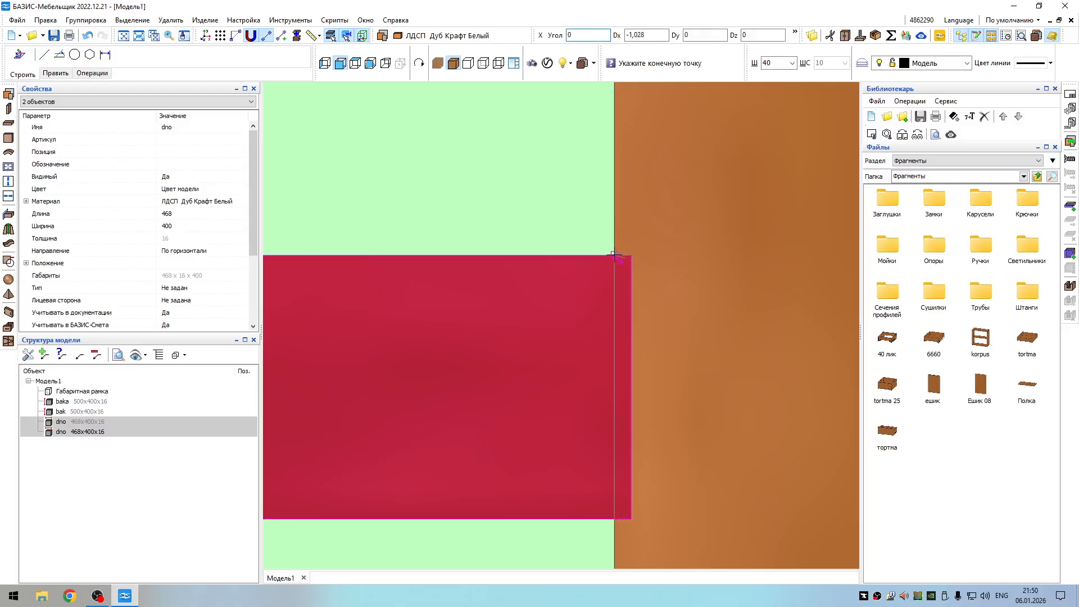
- Check both ends of the upper and lower horizontal panels against the side panels' inner faces
scroll(590, 274, "down", 8)
middle_click_drag(485, 329, 815, 385)
scroll(447, 333, "up", 10)
scroll(509, 332, "down", 12)
middle_click_drag(568, 401, 516, 241)
scroll(450, 394, "up", 8)
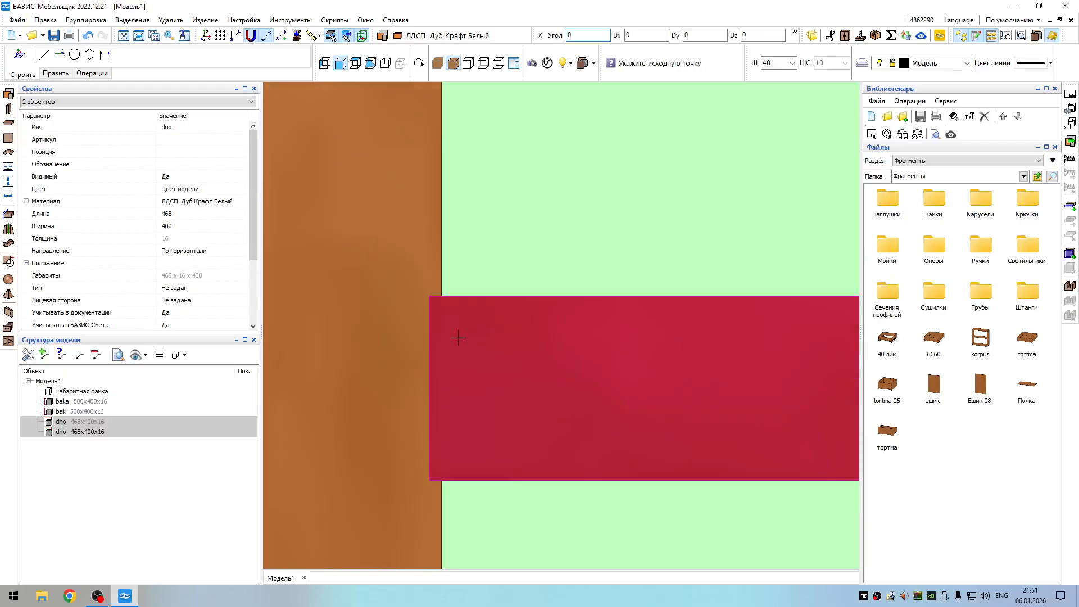
scroll(458, 334, "down", 2)
scroll(460, 338, "down", 6)
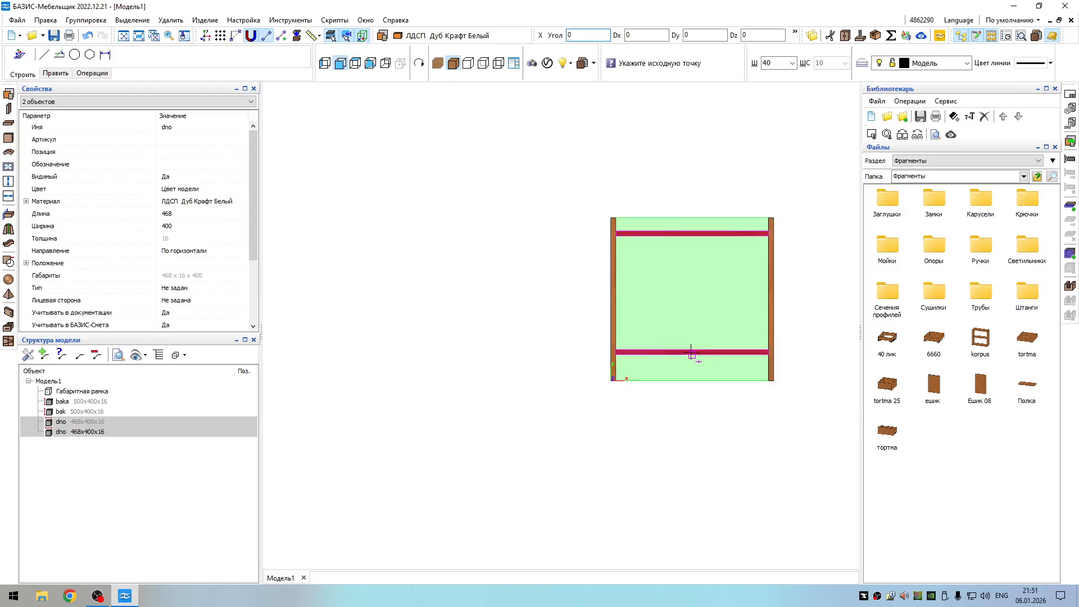
middle_click_drag(671, 332, 521, 326)
scroll(628, 345, "up", 10)
key("Escape")
key("Escape")
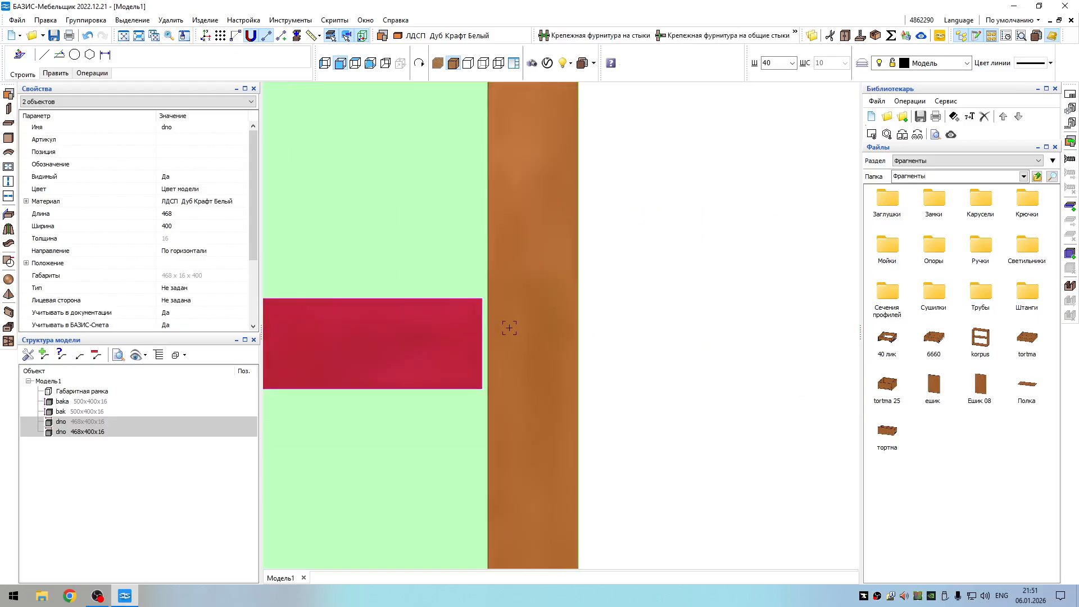
- Move only the lower dno panel by its upper right corner onto the right side panel's inner face
left_click(461, 329)
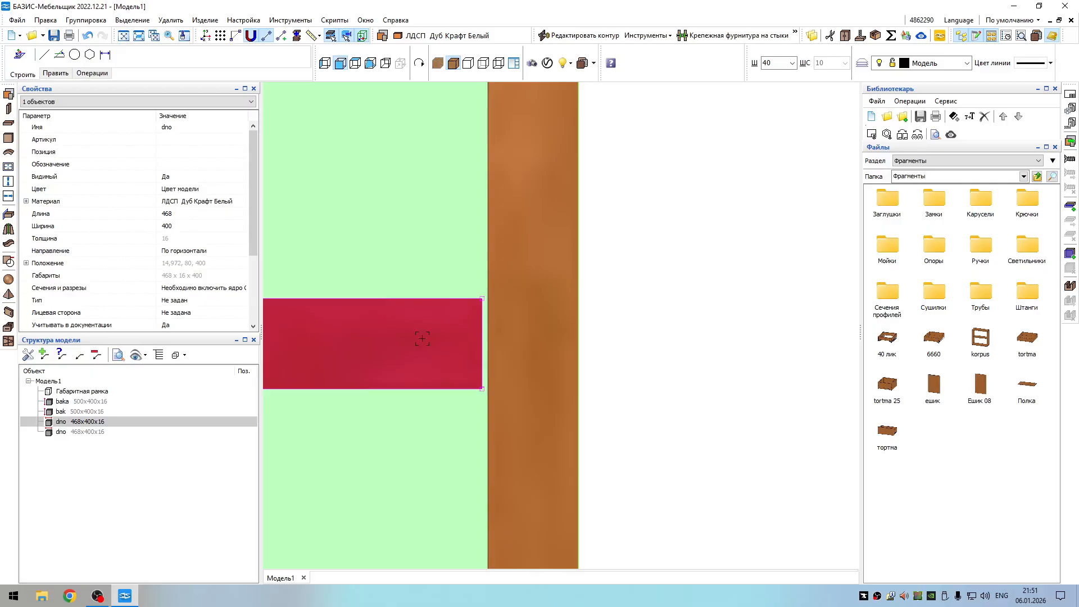
right_click(430, 334)
left_click(482, 401)
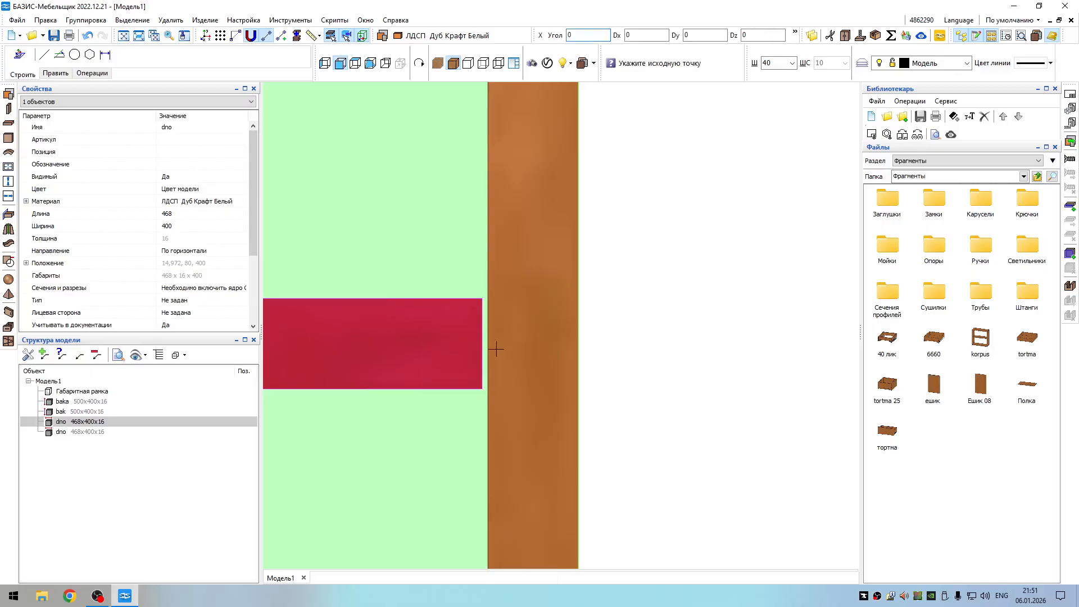
left_click(482, 298)
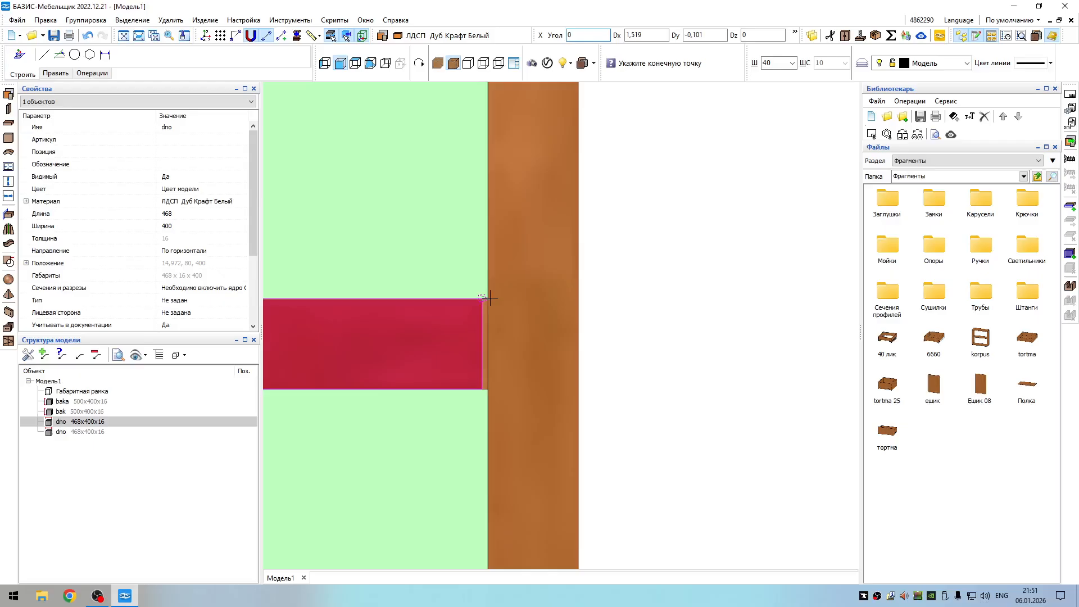
left_click(489, 298)
scroll(506, 343, "down", 4)
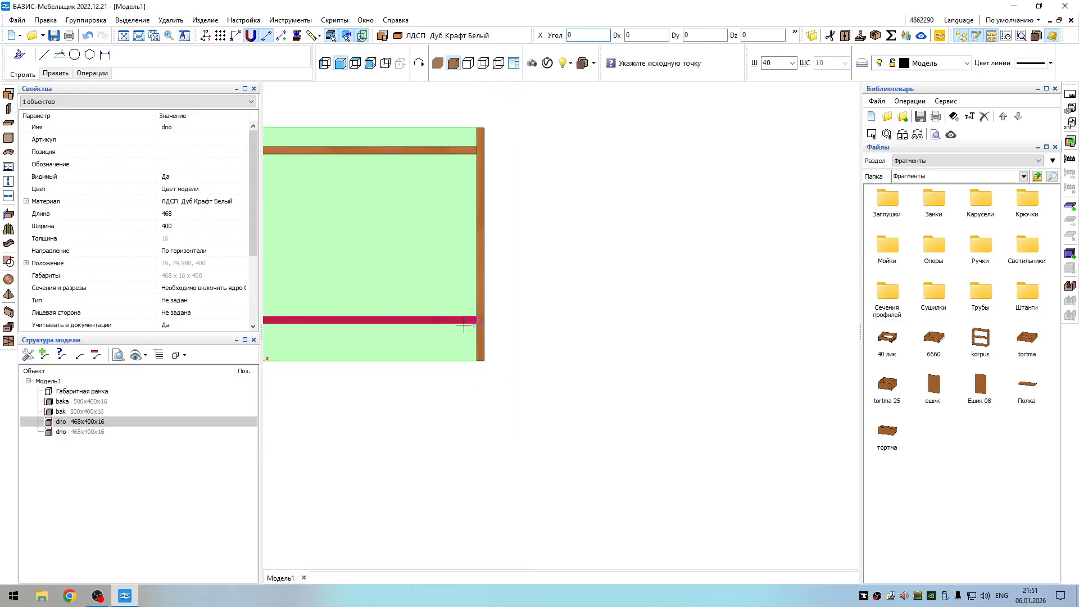
middle_click_drag(431, 353, 582, 378)
scroll(438, 353, "up", 4)
scroll(426, 352, "down", 5)
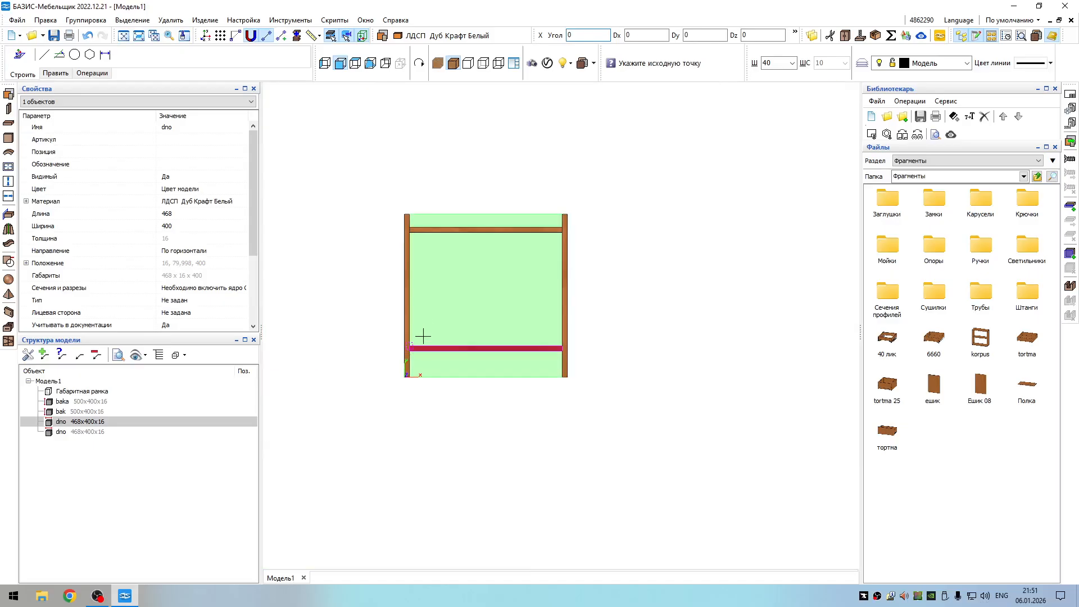
- Fit a frontal panel into the gap above the upper horizontal panel, between the two side panels
key("Escape")
key("Escape")
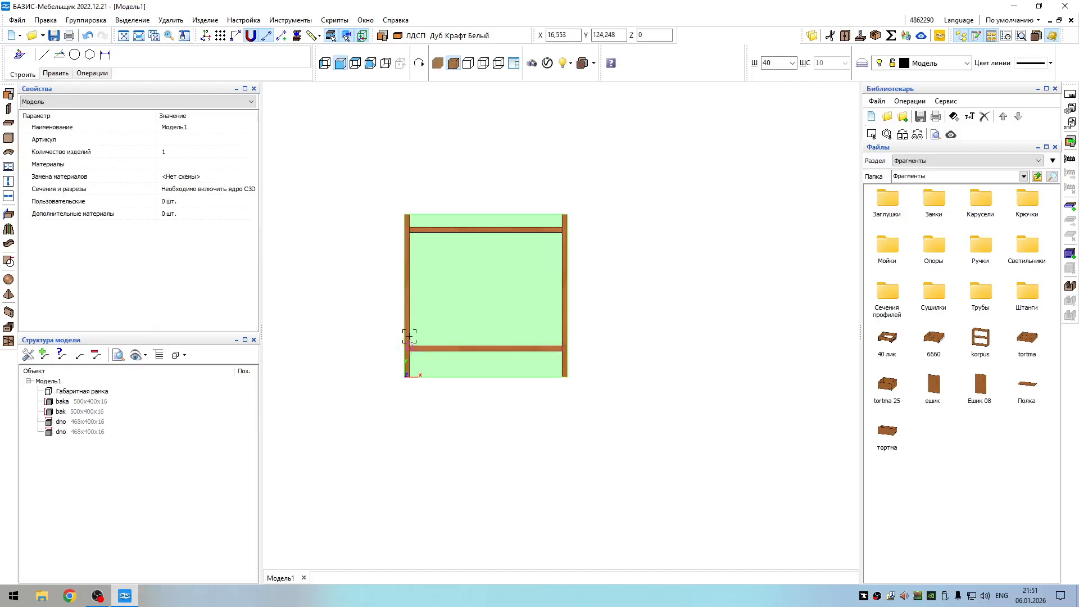
left_click(9, 138)
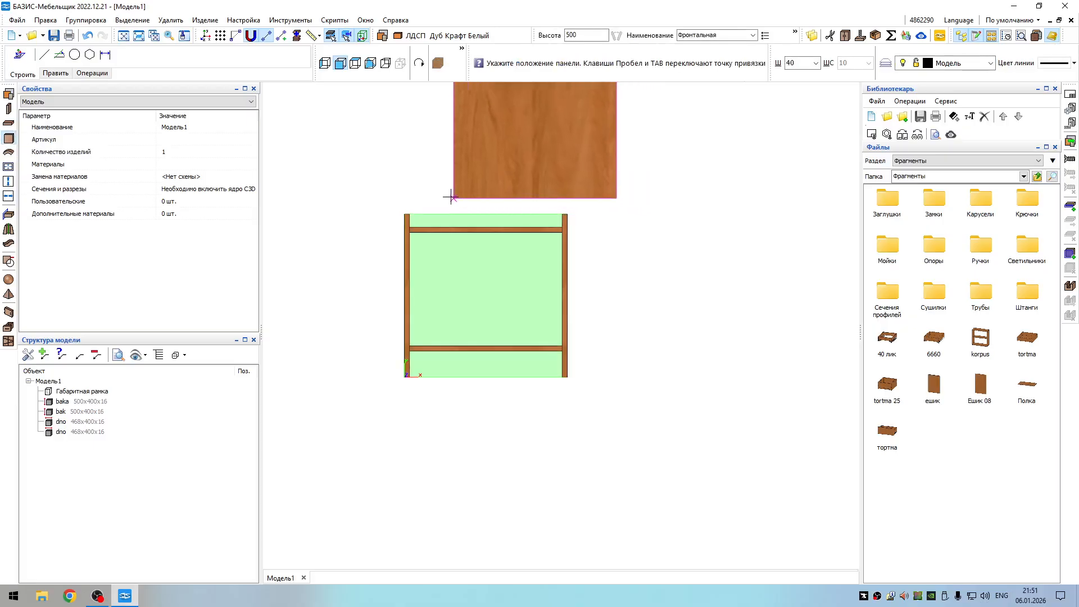
scroll(406, 216, "up", 5)
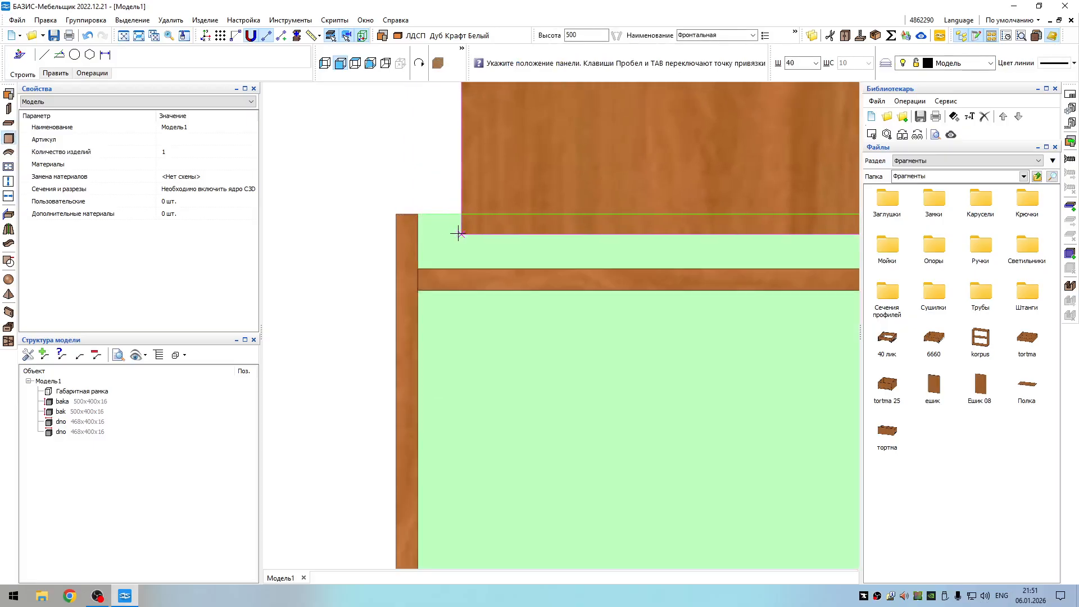
scroll(458, 232, "down", 3)
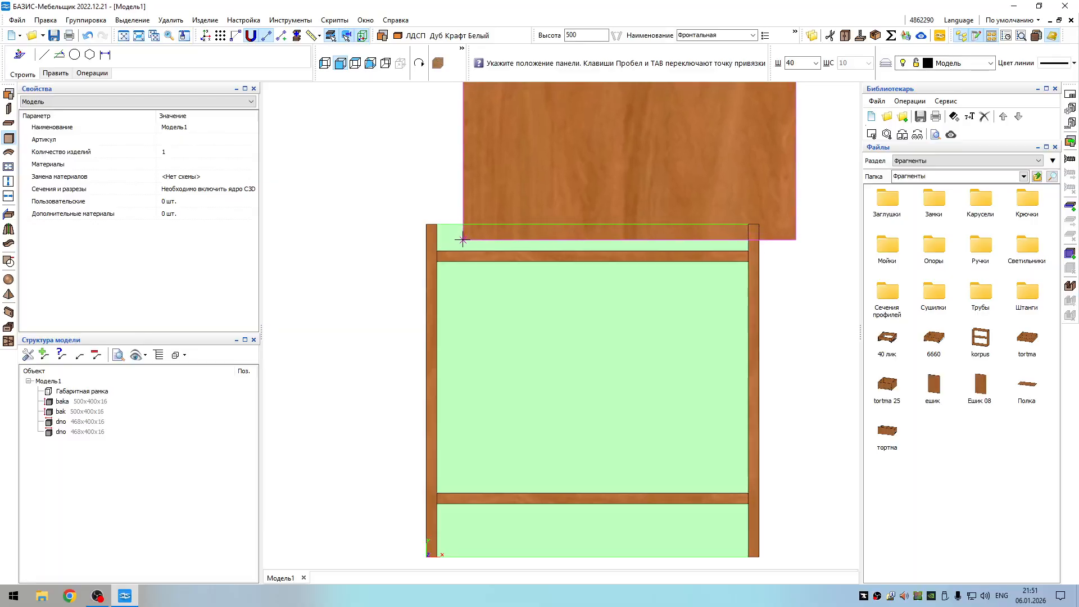
key("space")
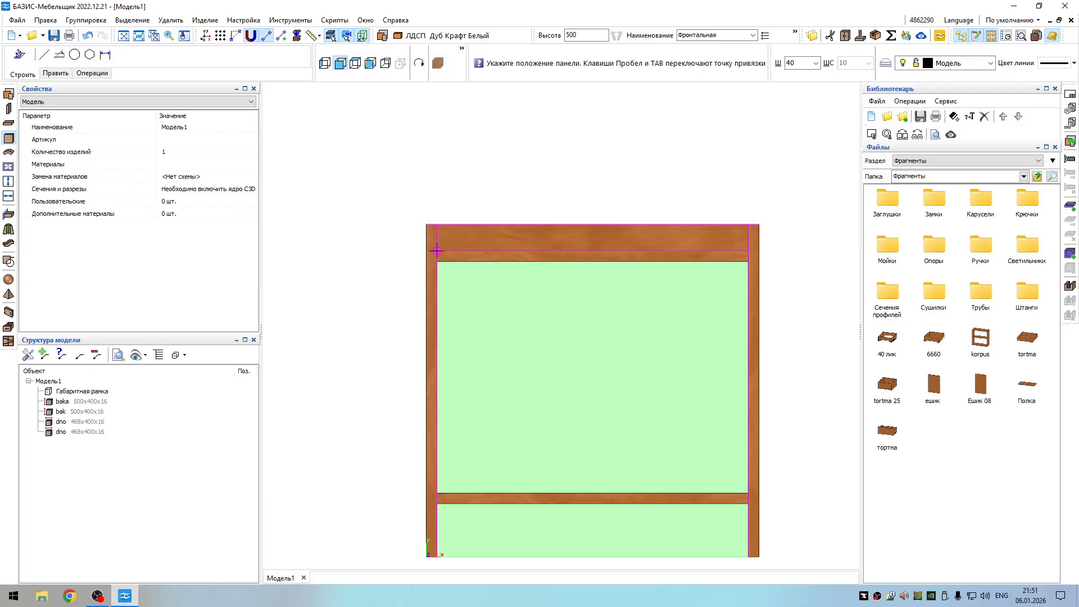
left_click(437, 250)
- Place the frontal panel flush with the cabinet's rear edge in top view and name it "tepa qosh"
scroll(433, 247, "down", 4)
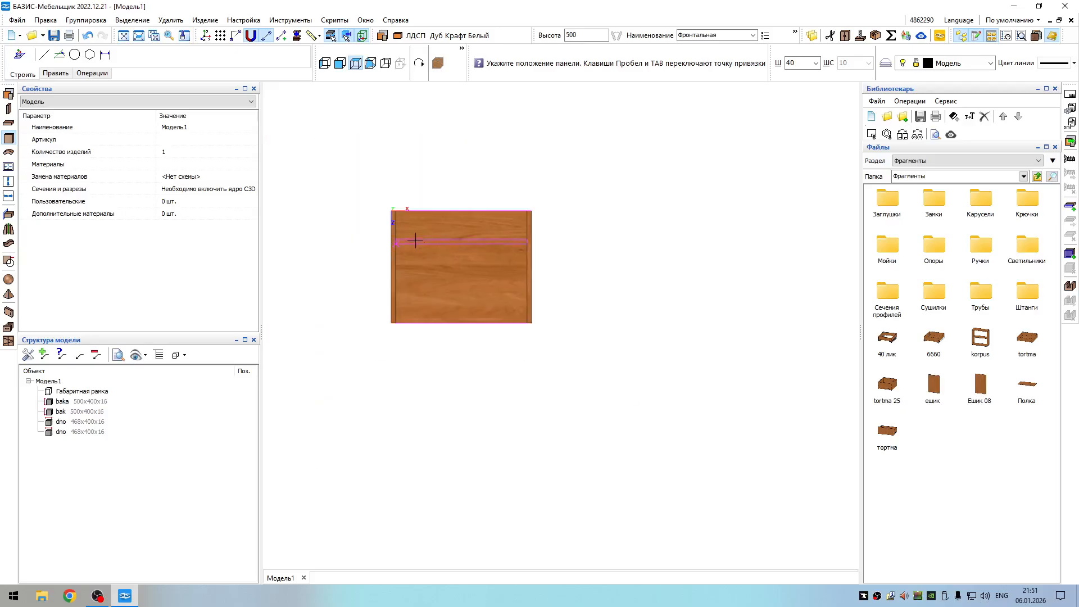
scroll(404, 231, "up", 3)
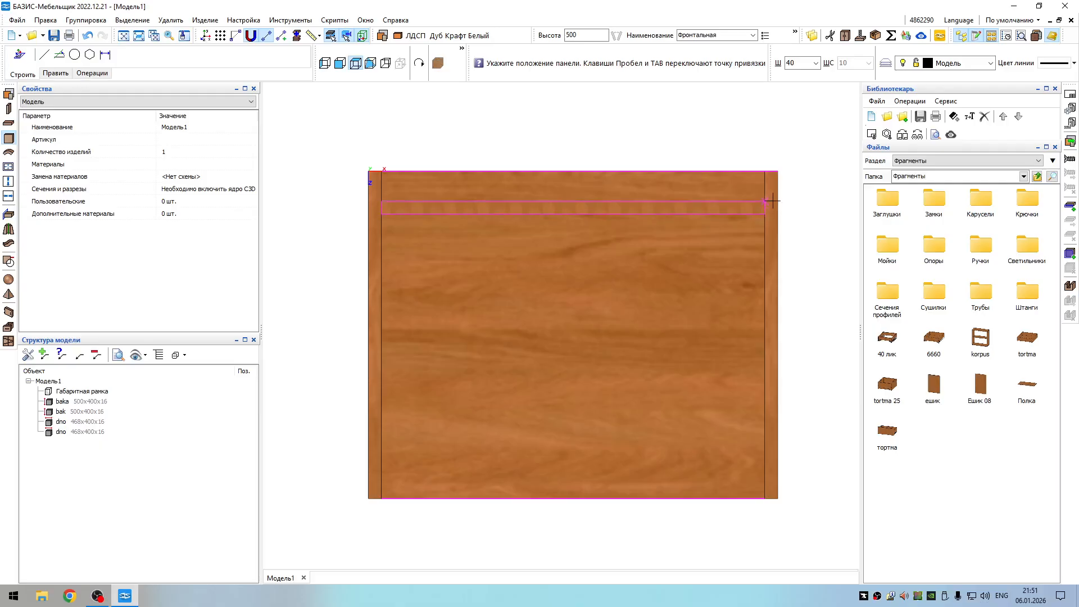
scroll(769, 172, "up", 2)
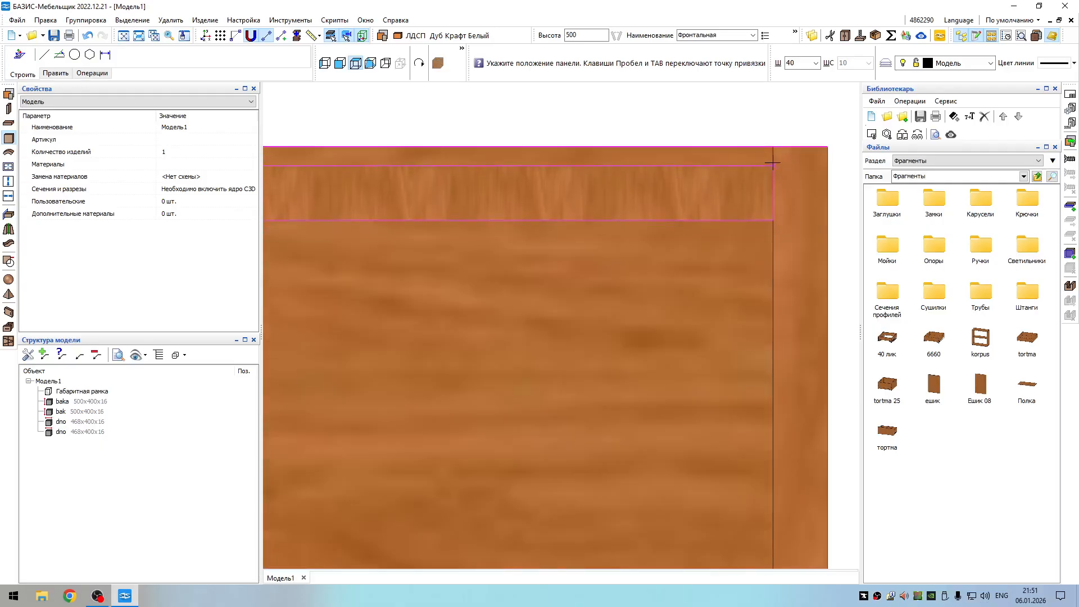
left_click(773, 146)
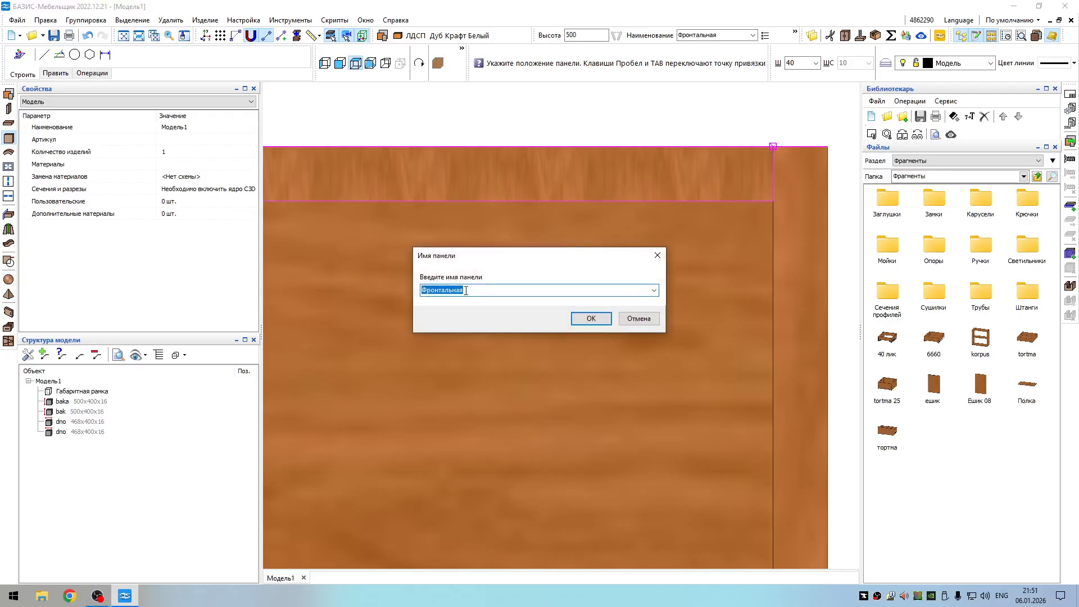
type("tepa qosh")
key("Return")
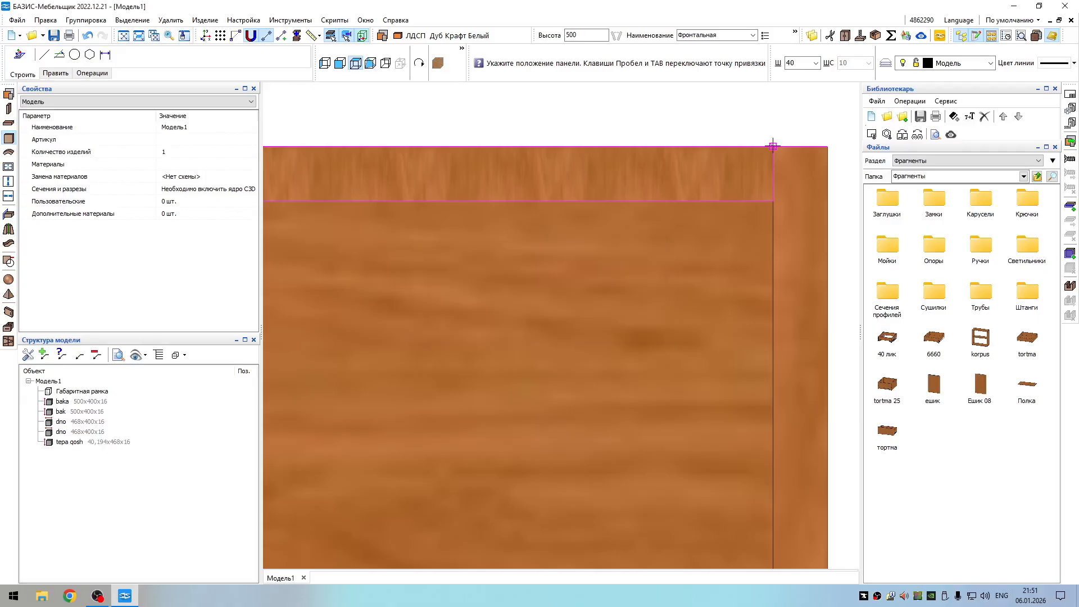
- Fit another frontal panel into the gap below the lower horizontal panel, between the side panels in front view
scroll(655, 243, "down", 2)
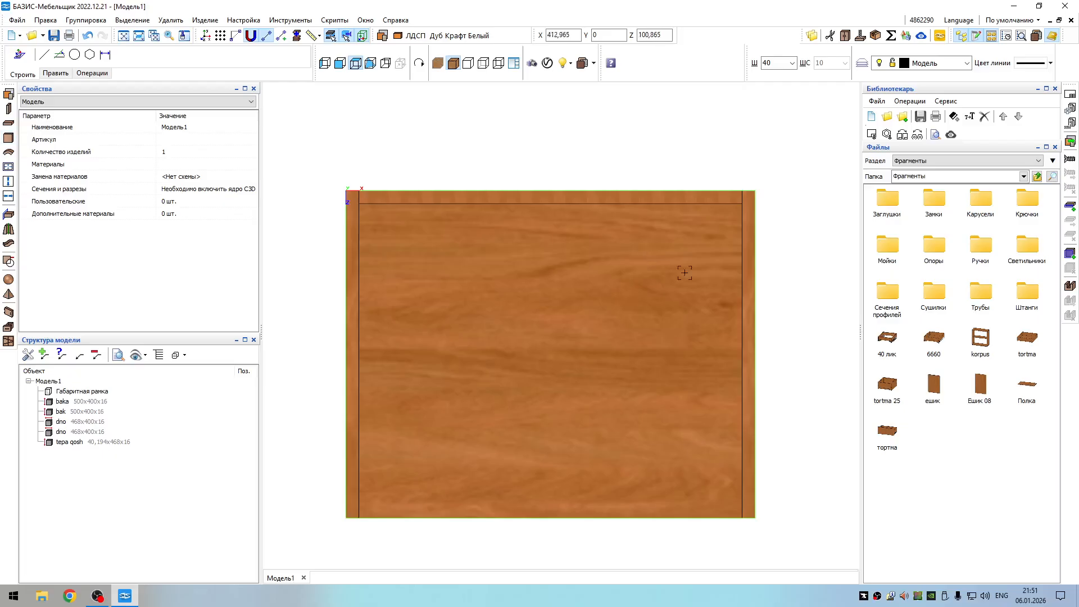
right_click_drag(712, 279, 705, 243)
right_click_drag(690, 193, 703, 210)
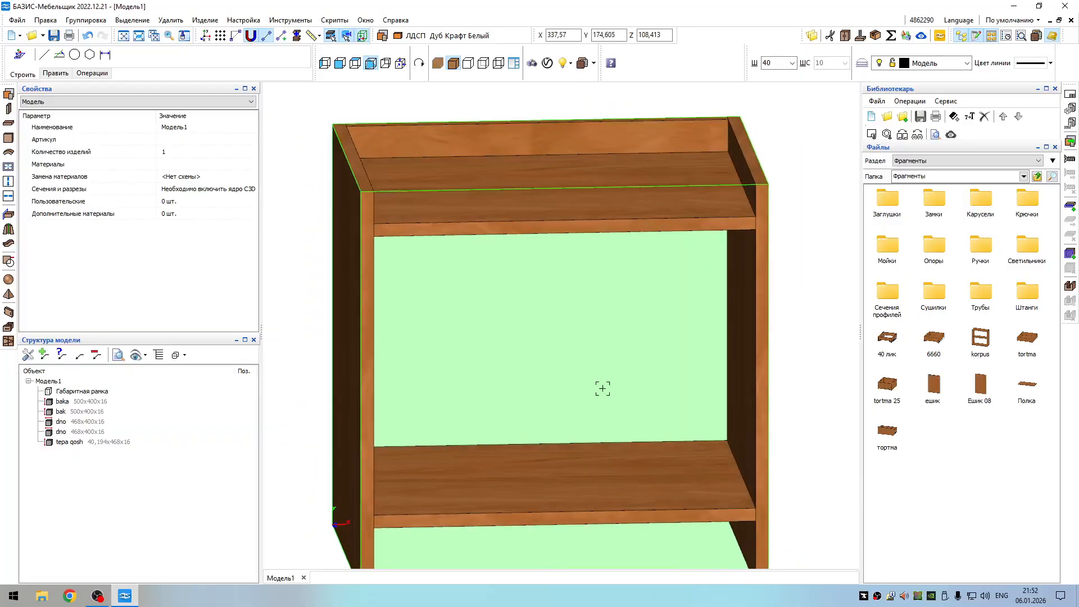
left_click(340, 63)
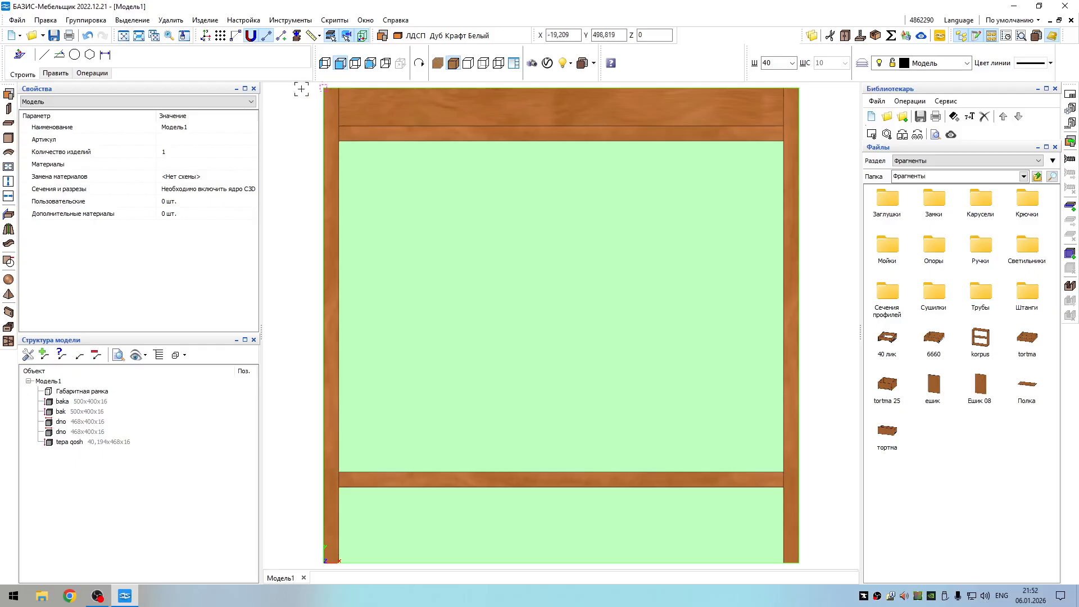
left_click(9, 138)
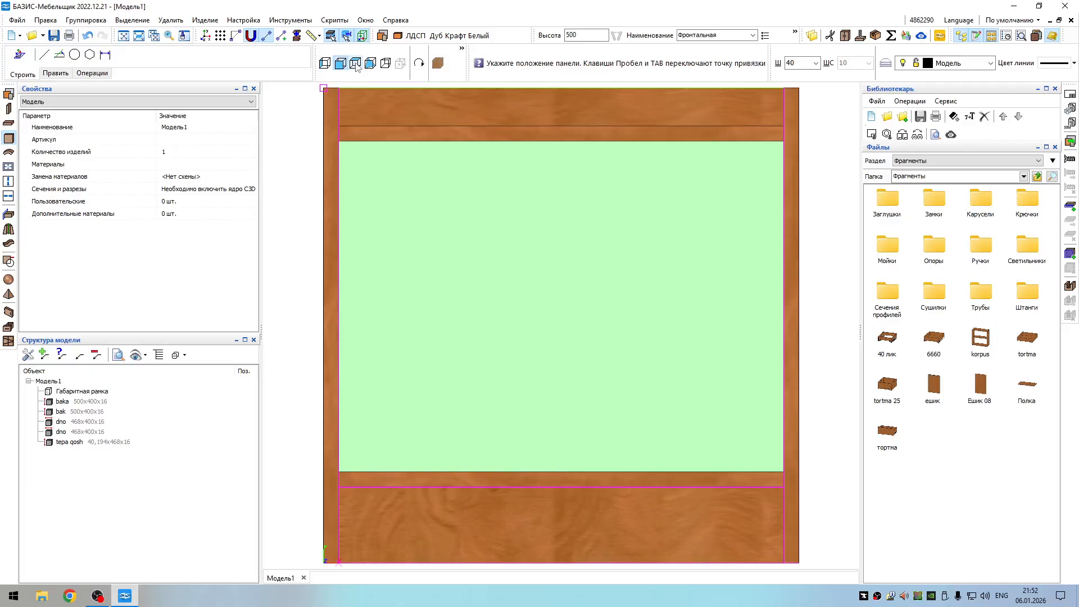
- Place the lower frontal panel flush with the cabinet's front edge in top view and name it "sokil"
left_click(355, 64)
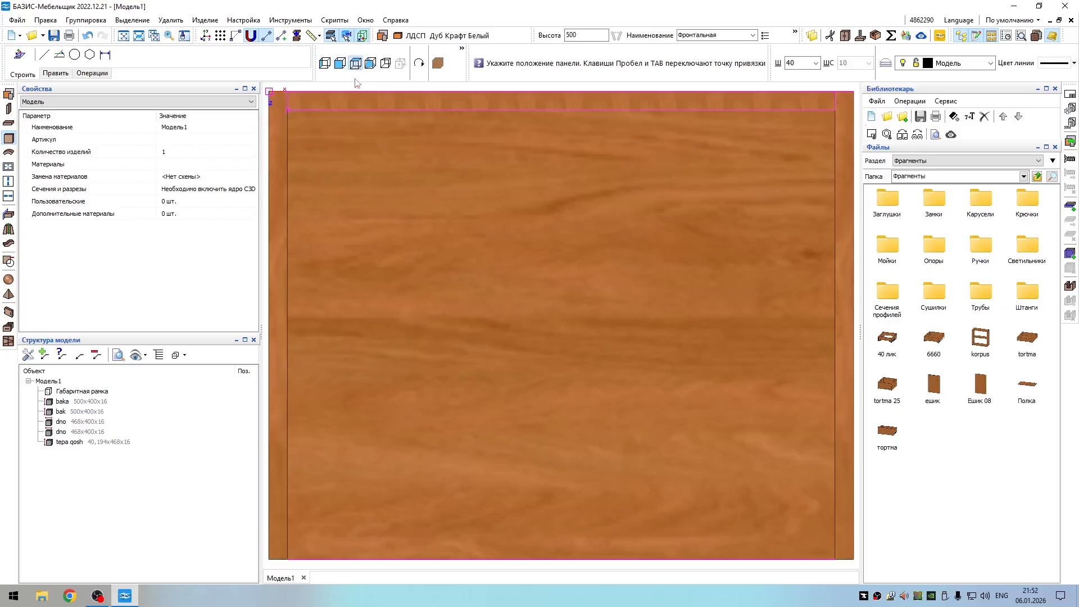
scroll(361, 219, "down", 2)
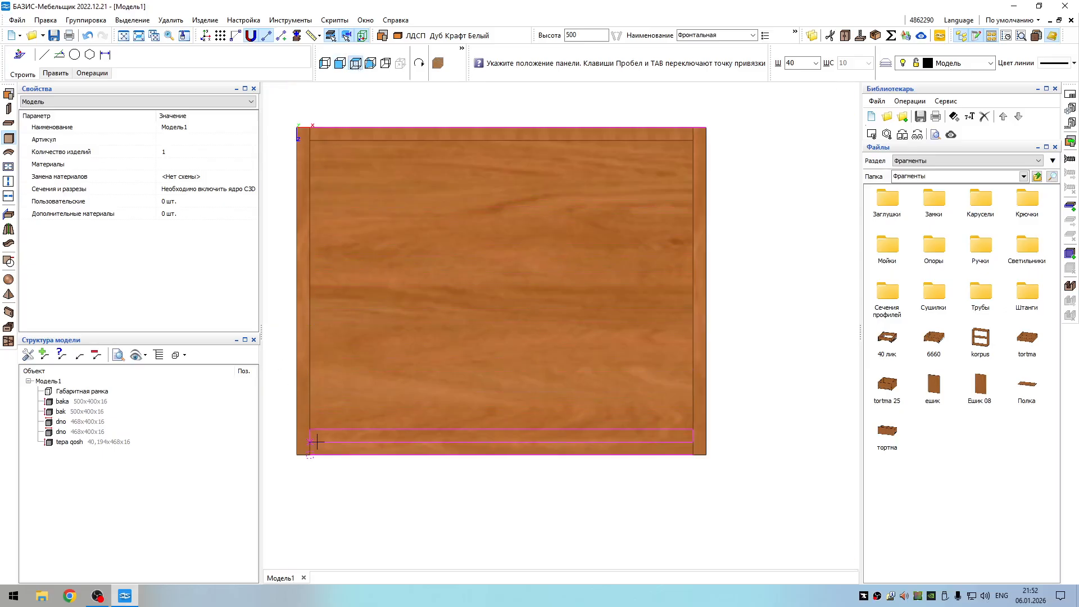
scroll(310, 452, "up", 3)
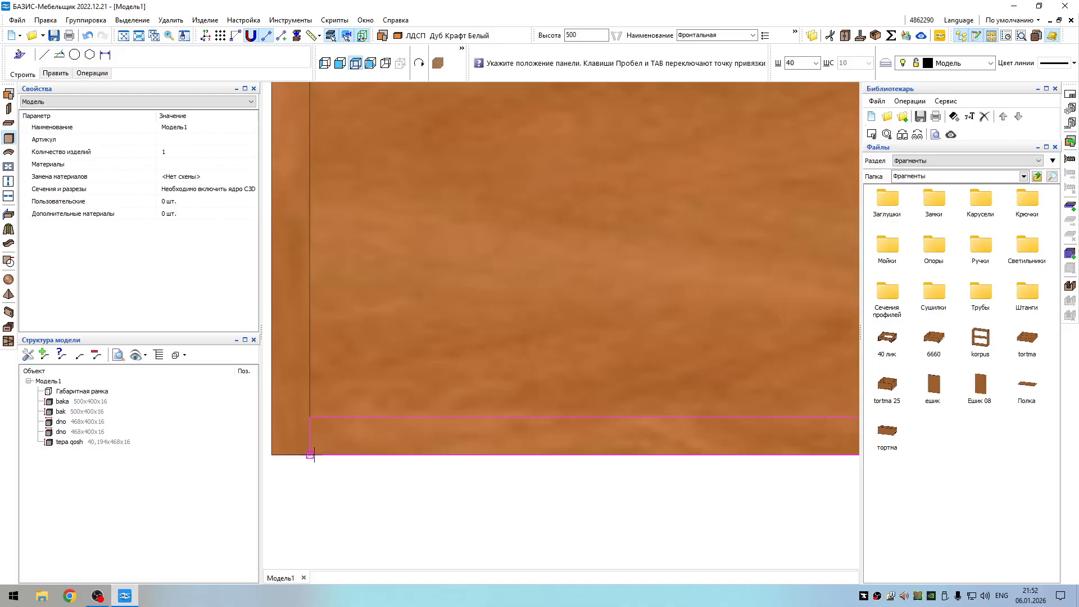
left_click(311, 454)
type("sokil")
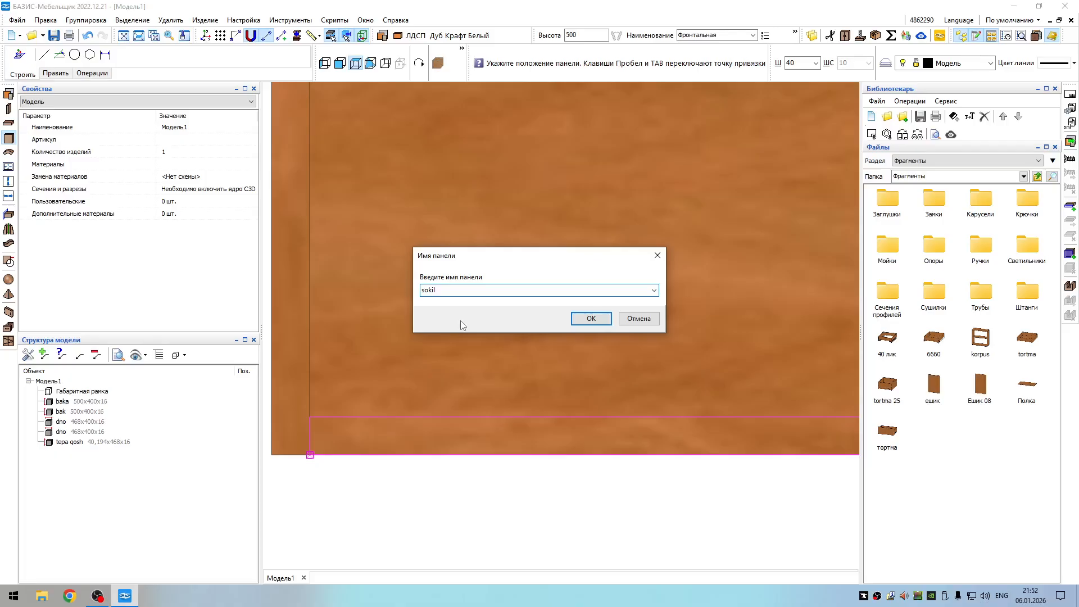
key("Return")
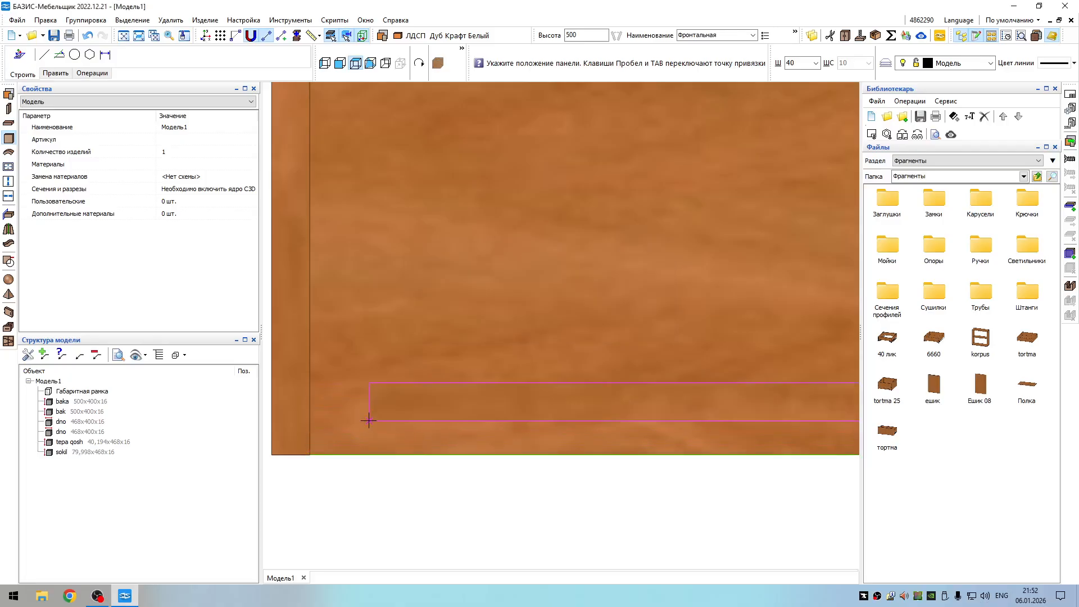
scroll(358, 431, "down", 3)
key("Escape")
- Start a door installation for the cabinet with inset placement and offsets dx 3 and dy 2
middle_click_drag(384, 417, 405, 367)
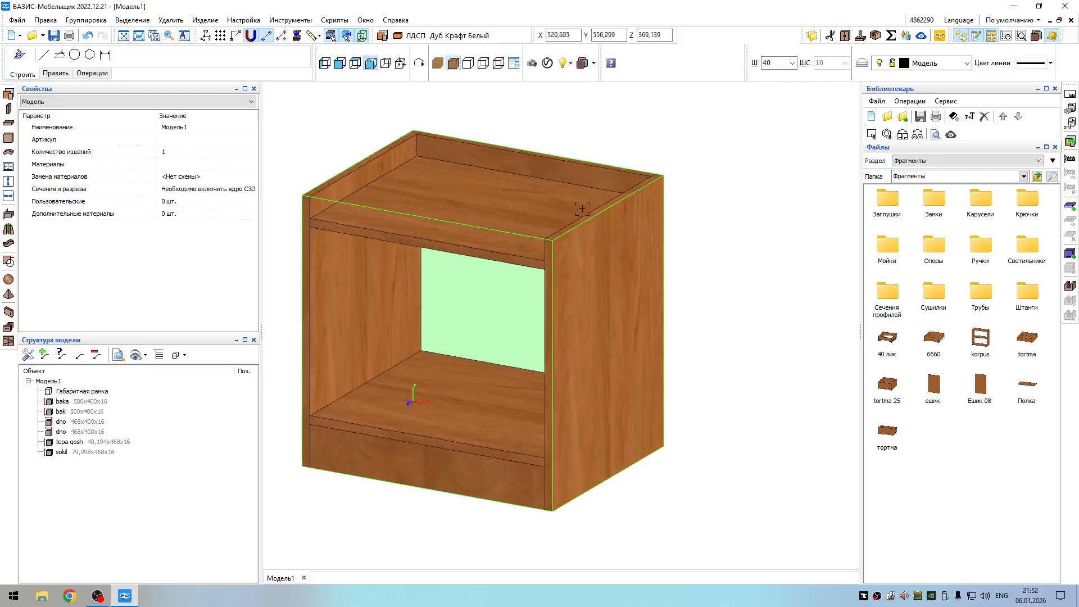
left_click(387, 64)
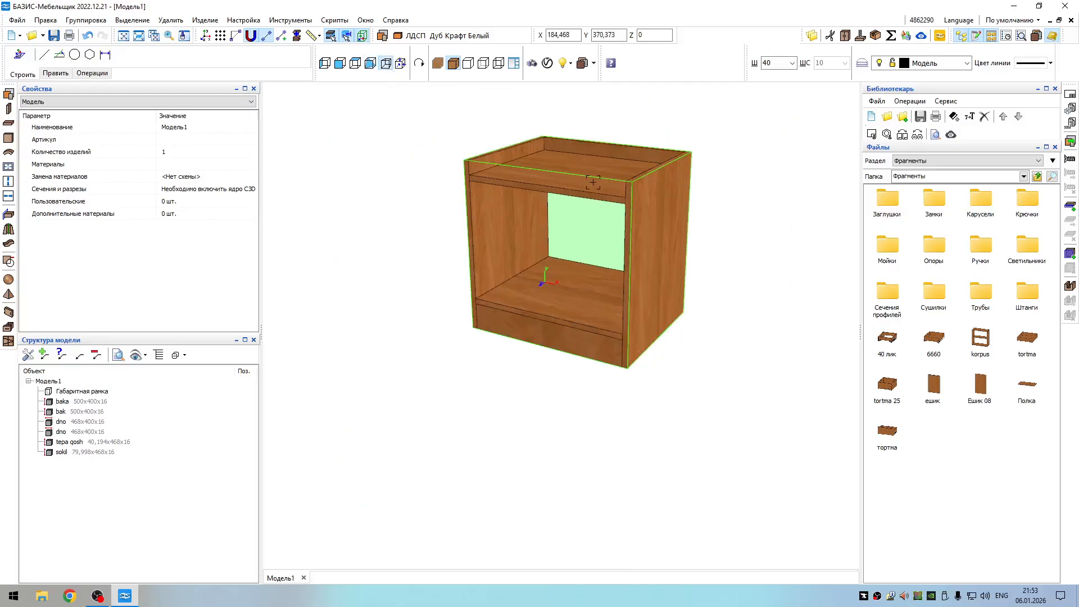
middle_click_drag(584, 217, 588, 286)
scroll(565, 271, "up", 2)
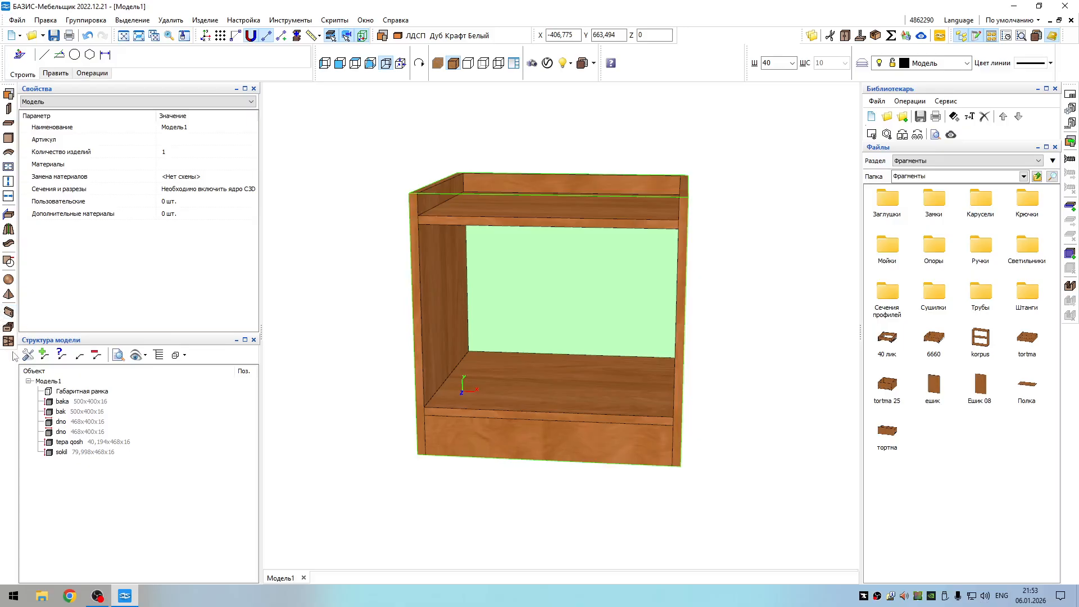
left_click(9, 317)
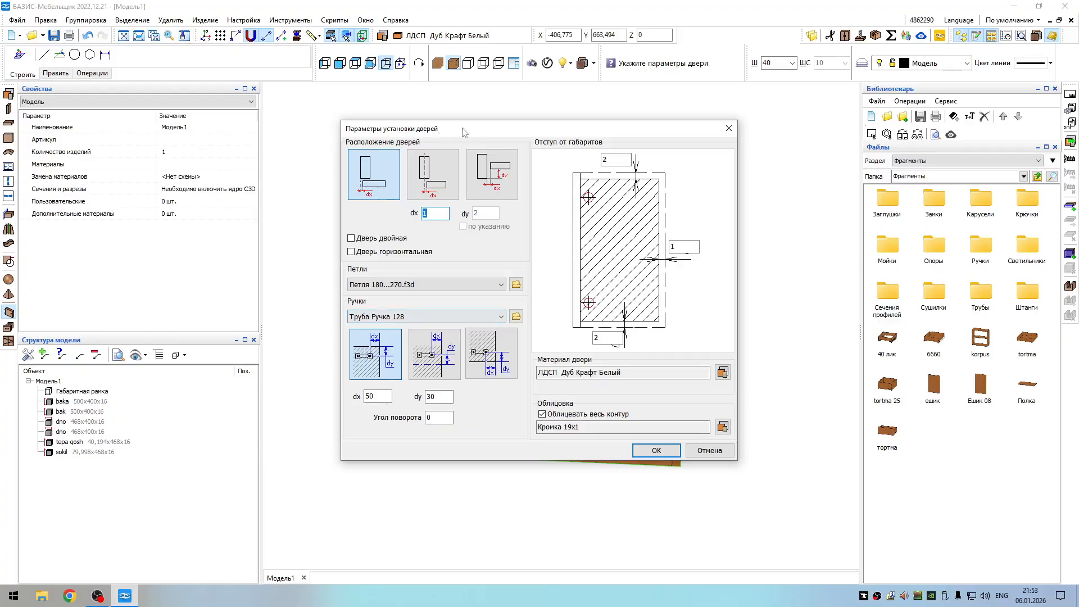
left_click_drag(493, 133, 501, 130)
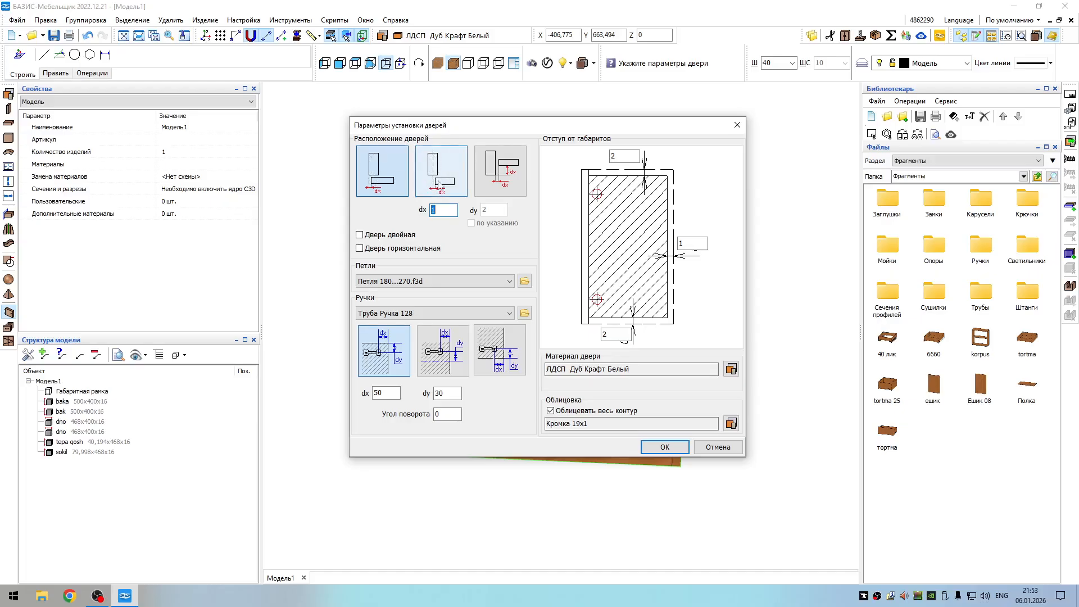
left_click(502, 172)
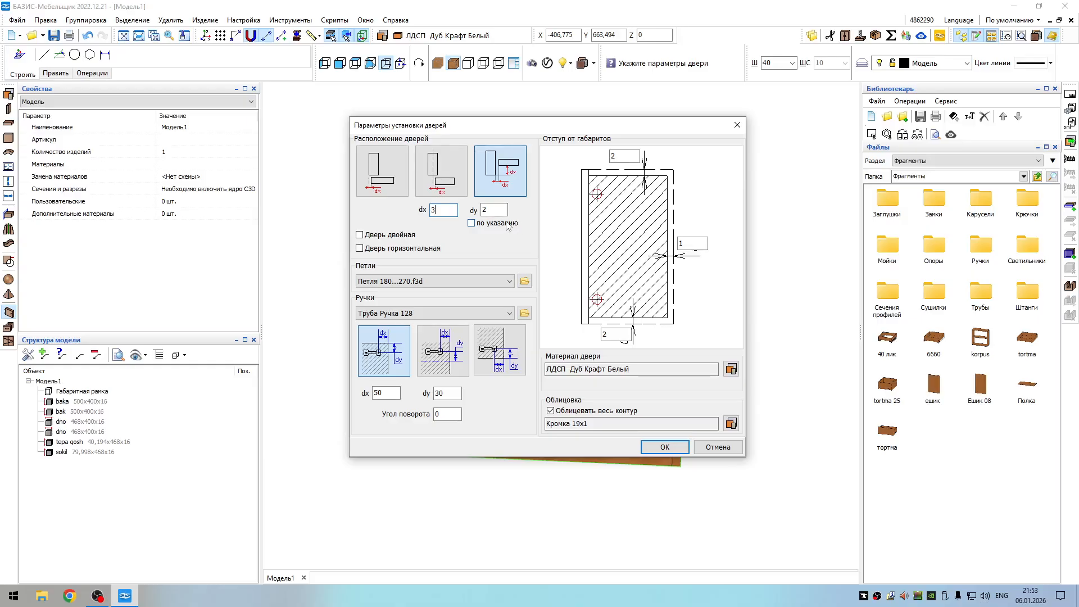
left_click_drag(499, 210, 482, 211)
left_click(445, 210)
- Preview the double-door and horizontal-door options, switching each one back off
left_click(359, 237)
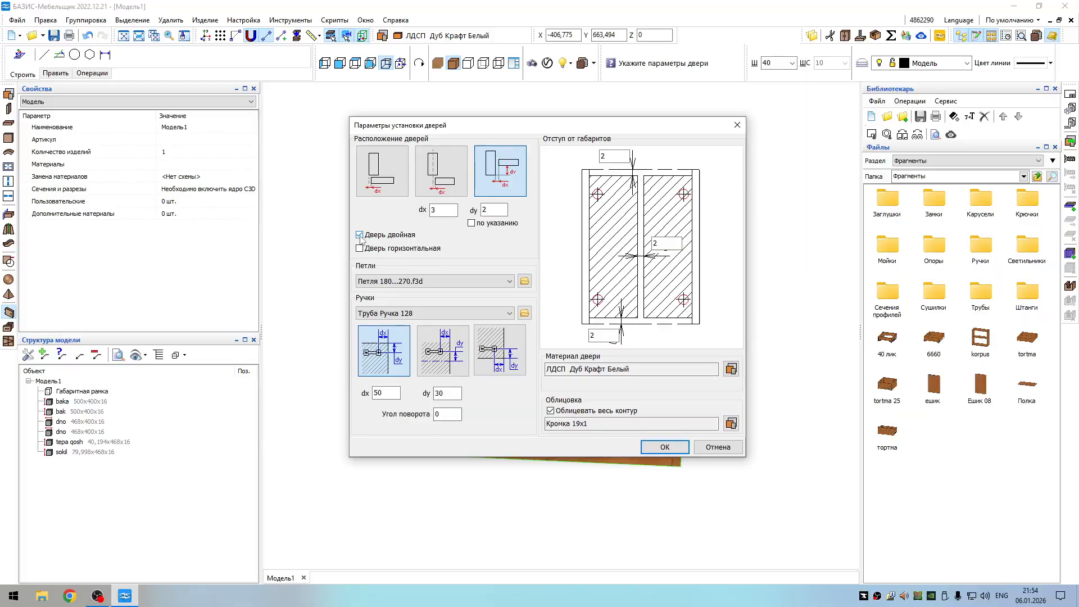
left_click(360, 236)
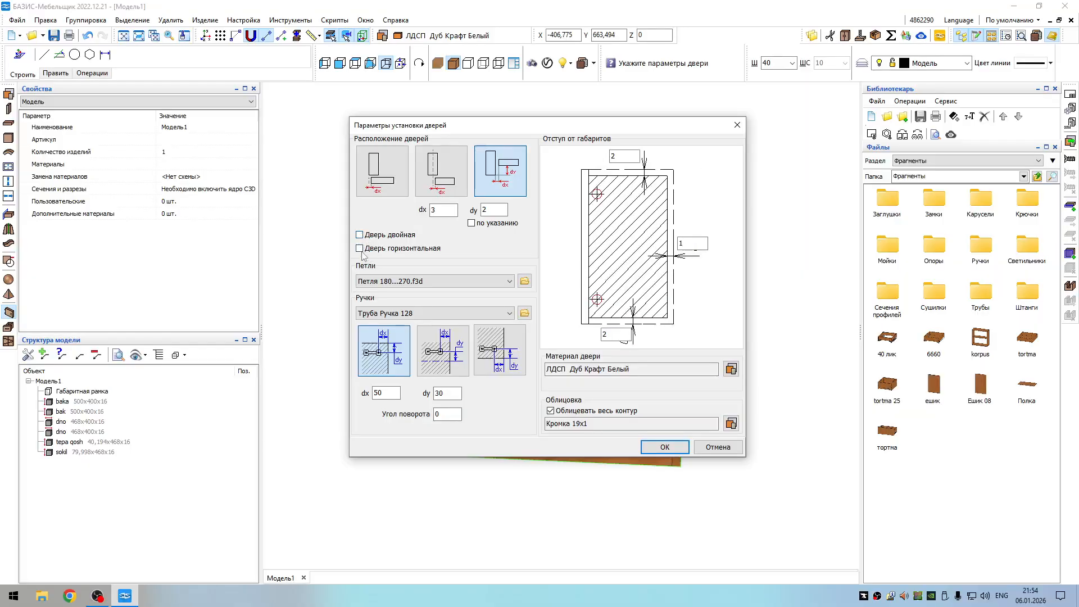
left_click(359, 248)
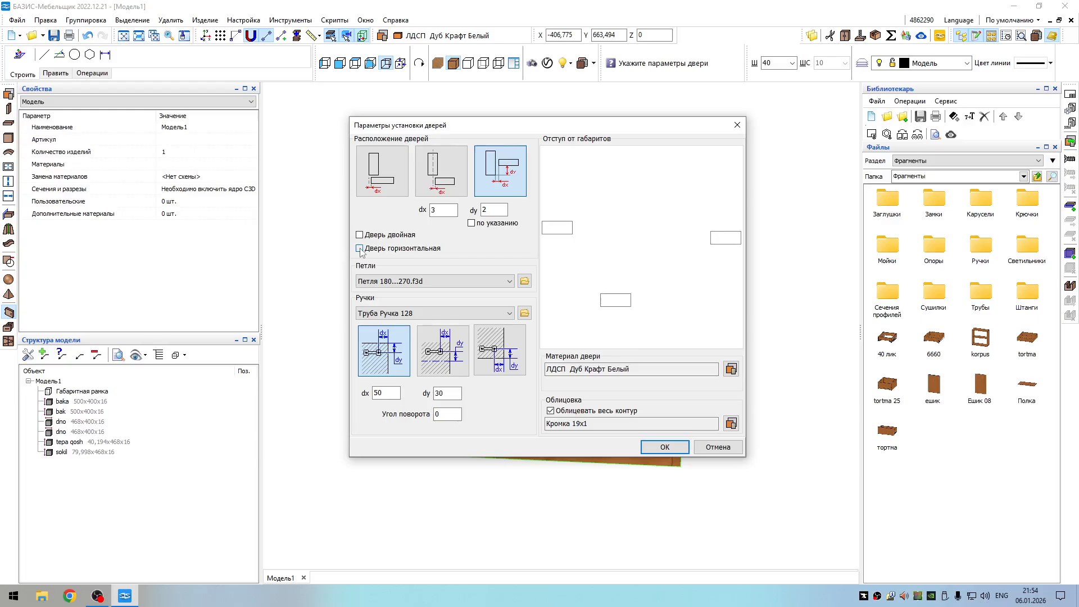
left_click(360, 249)
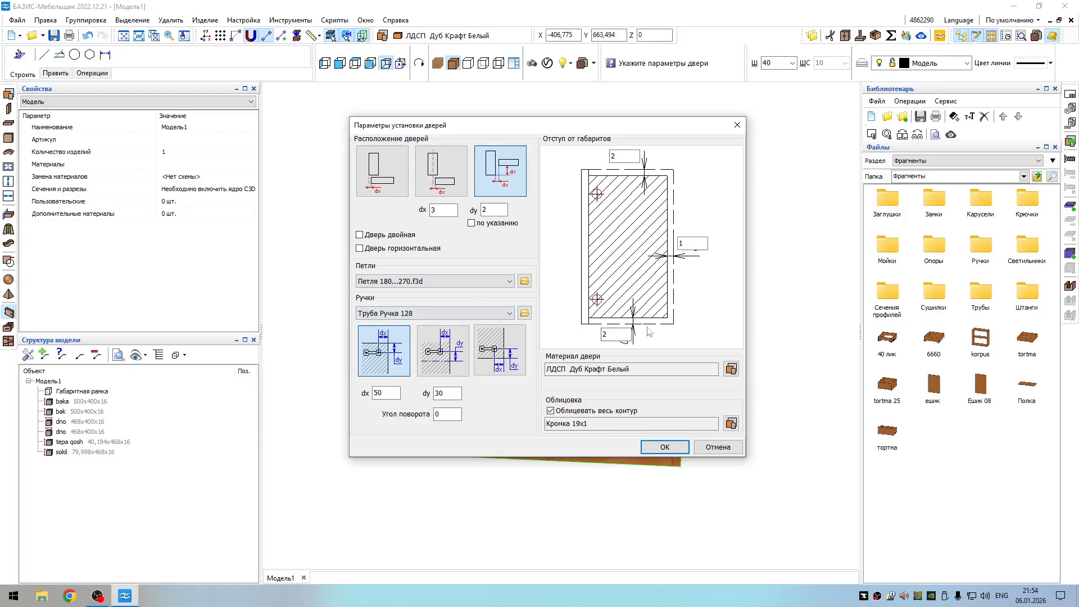
- Set the three door clearances from the overall opening to 3 and choose the hinge "Петля"
left_click_drag(624, 157, 595, 156)
left_click(680, 244)
left_click_drag(614, 335, 594, 342)
left_click(439, 281)
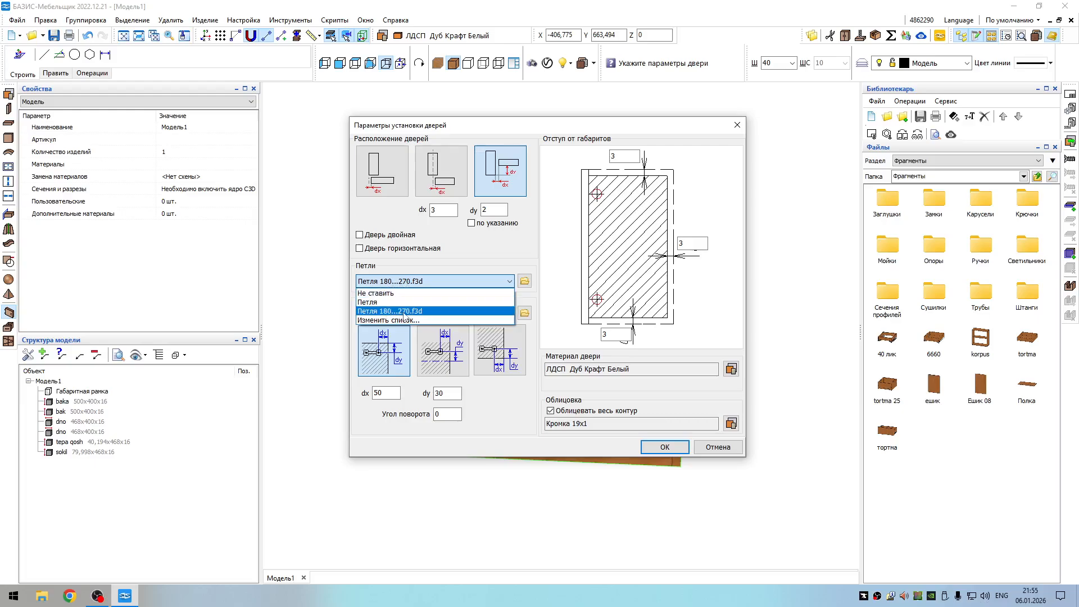
left_click(409, 302)
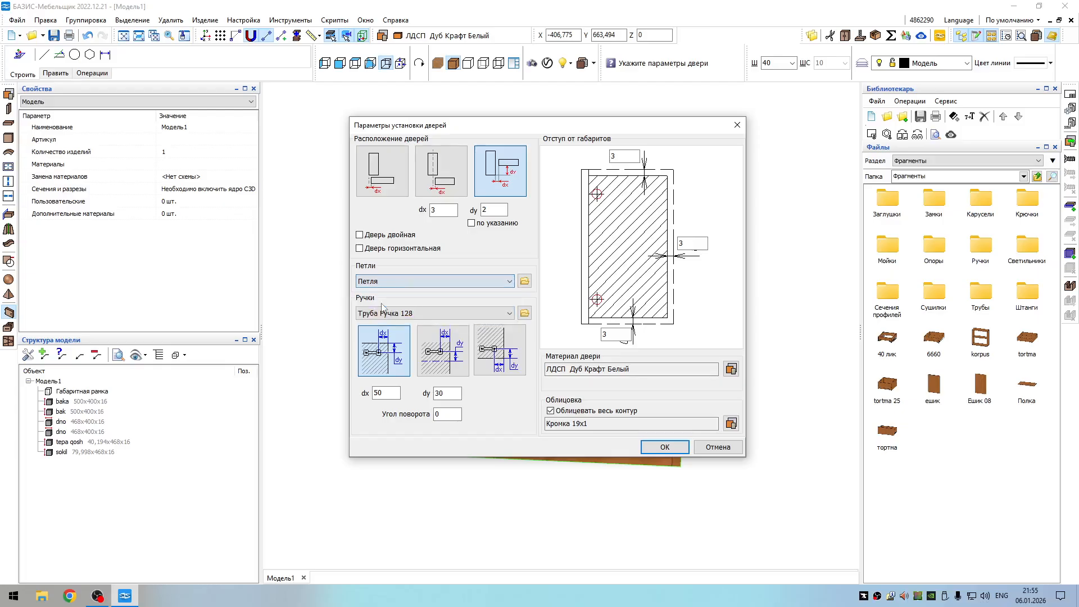
- Use the handle "Труба Ручка 128" and set its rotation angle to 90
left_click(422, 314)
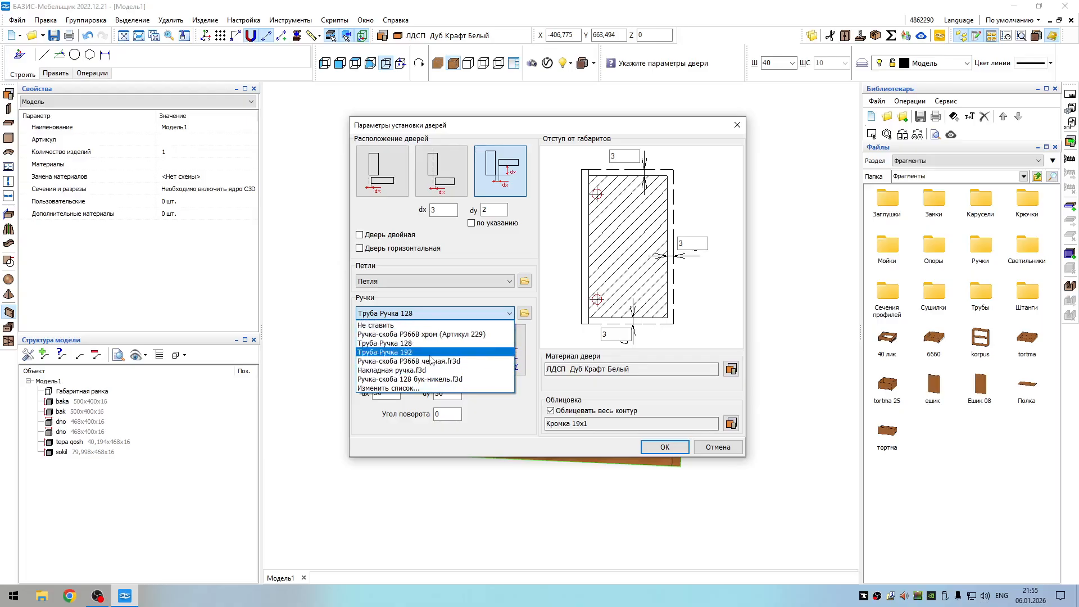
left_click(417, 344)
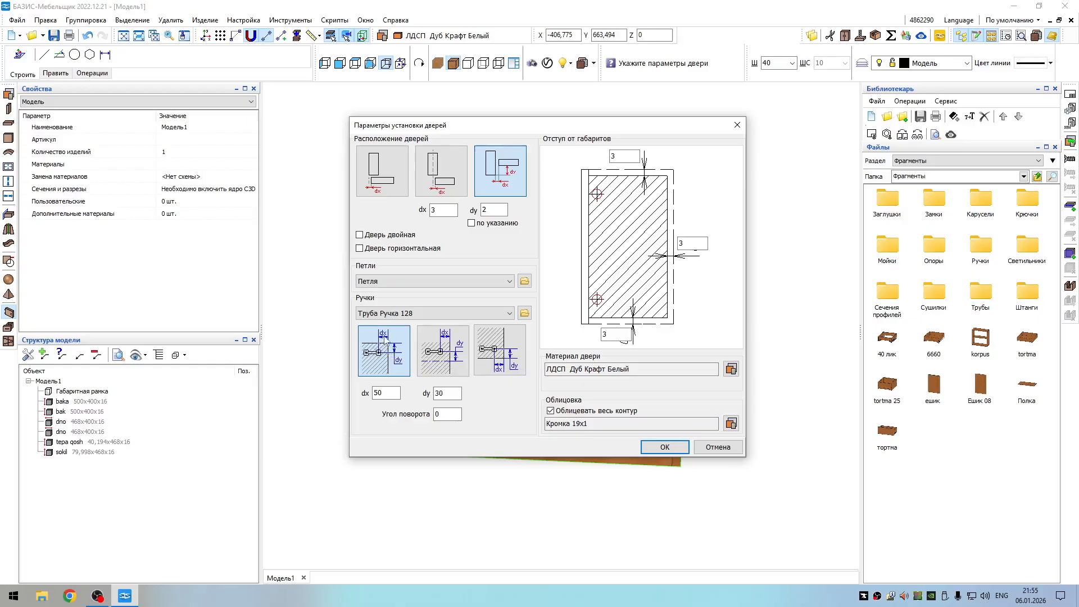
double_click(378, 393)
left_click_drag(443, 415, 420, 415)
- Set the door edging to "Кромка 19x1" with a custom allowance of 1 and use ЛДСП Дуб Крафт Белый as door material
left_click(731, 424)
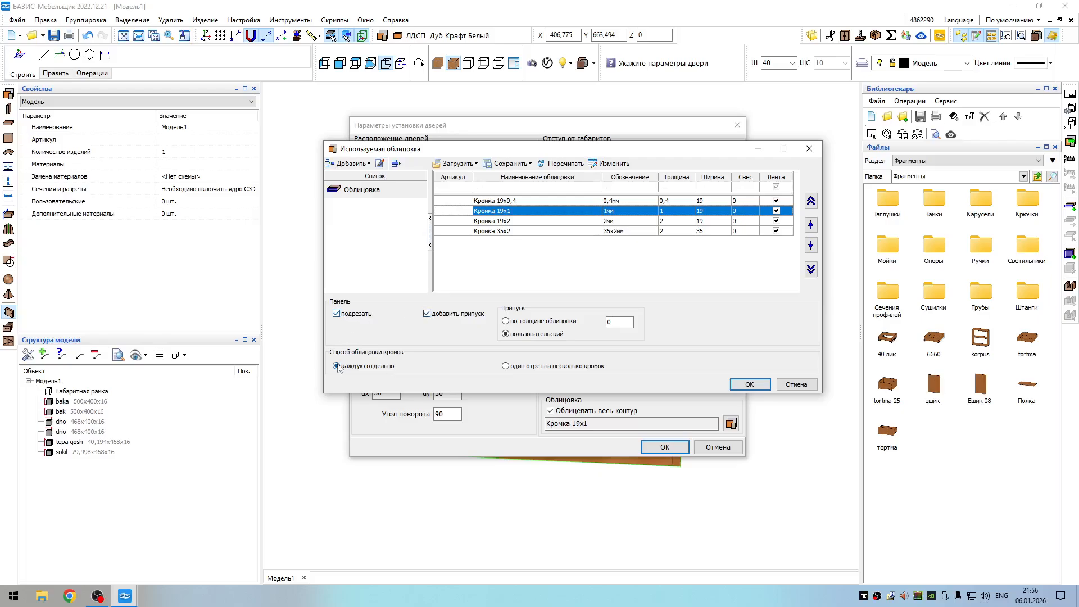
double_click(617, 322)
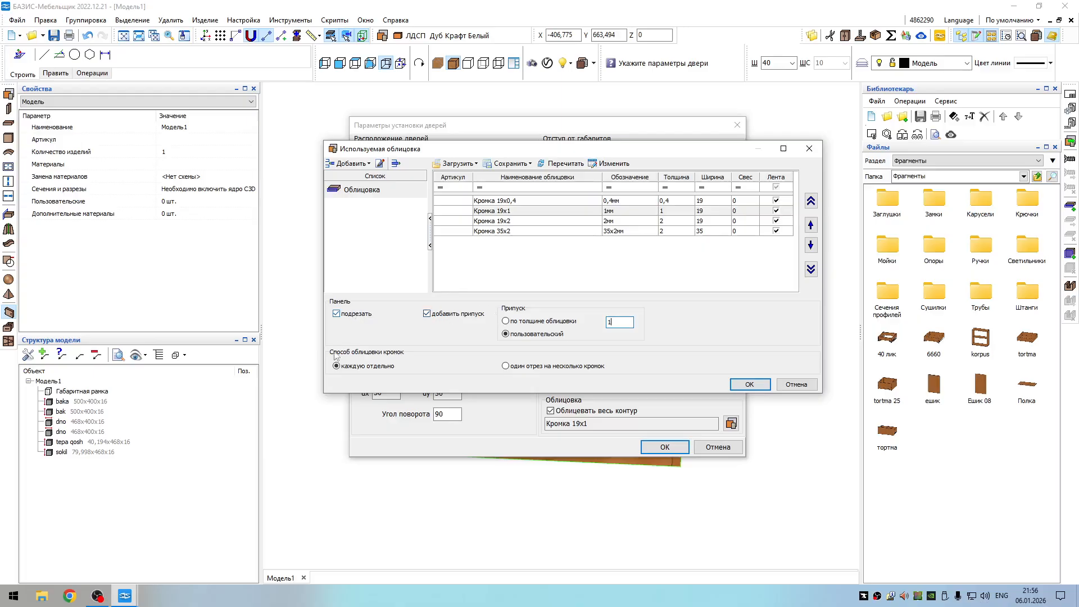
double_click(502, 212)
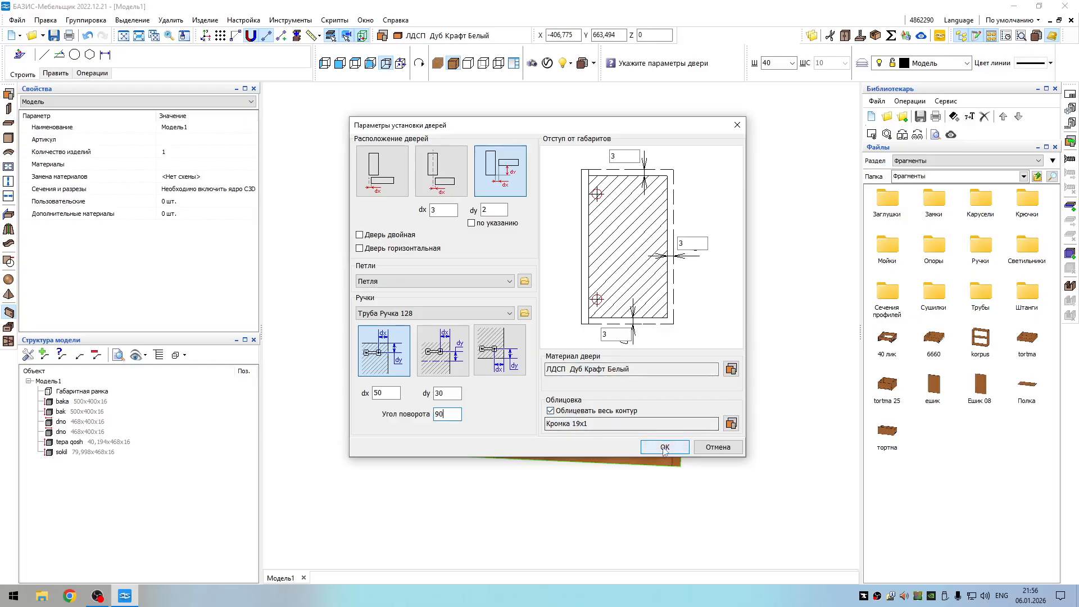
left_click(731, 369)
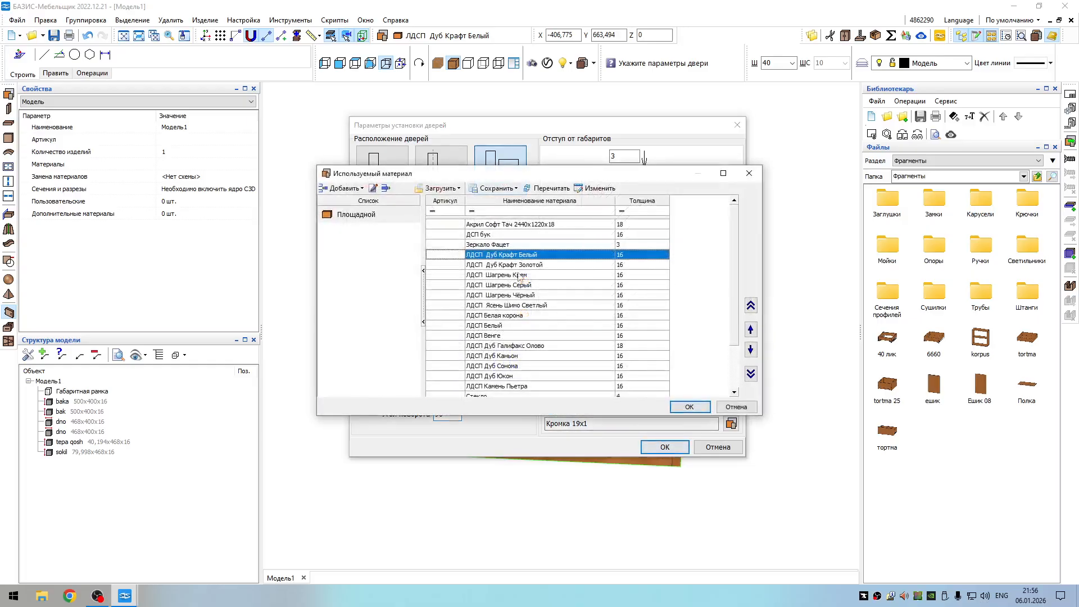
left_click(691, 406)
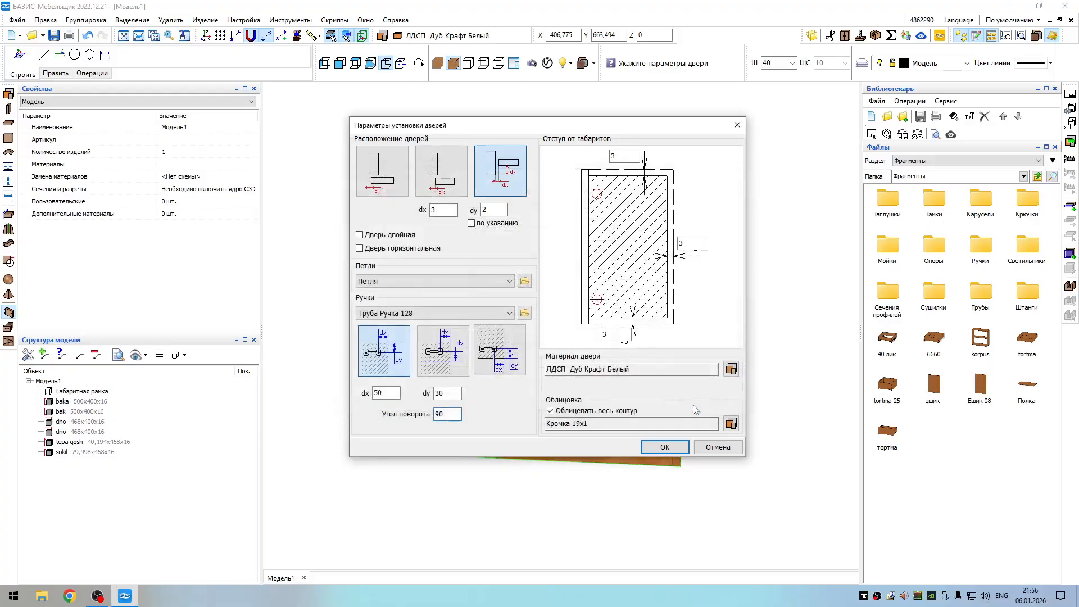
- Try to place the door from the upper shelf's top edge to the bottom shelf's lower edge, hinged on the left side panel
left_click(665, 447)
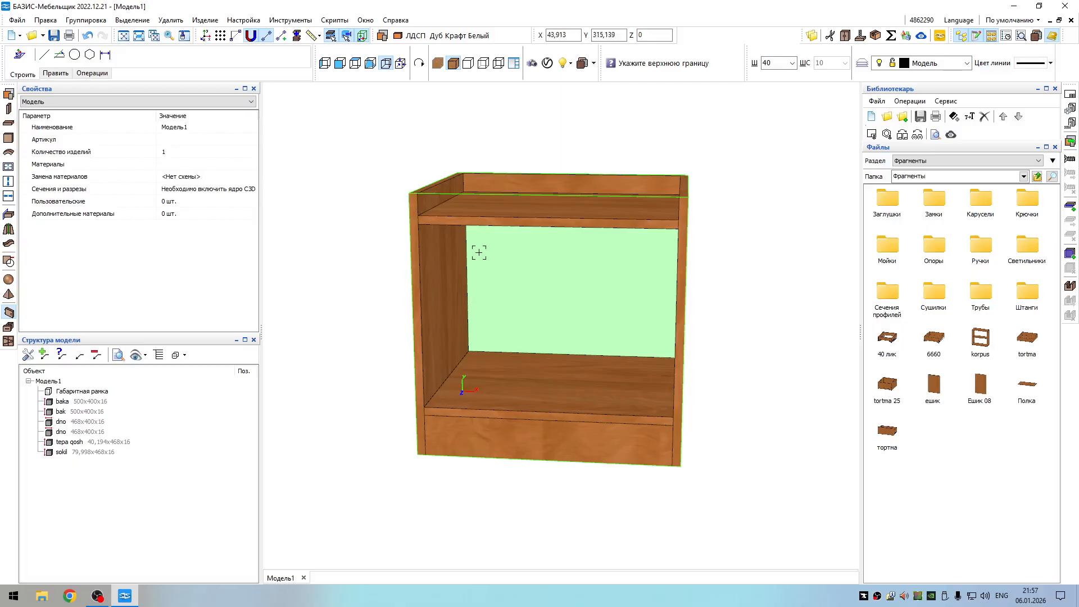
left_click(535, 217)
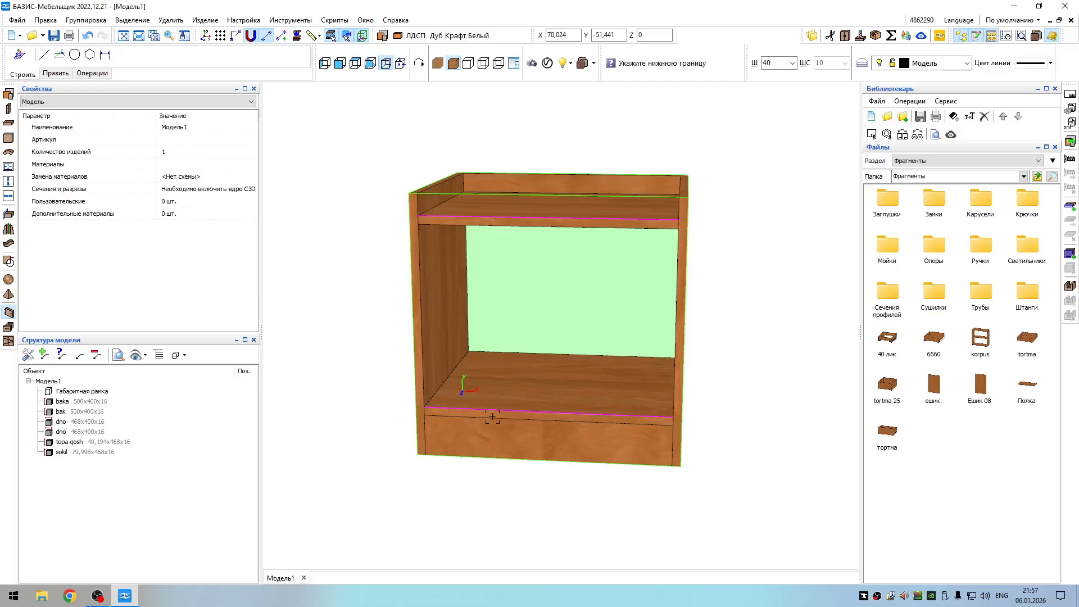
left_click(513, 419)
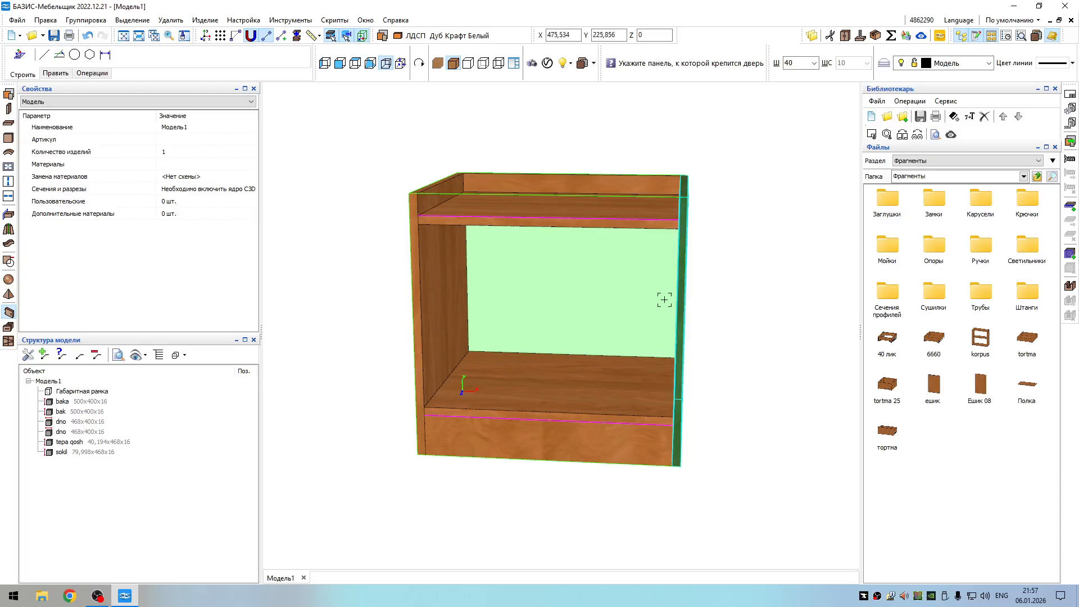
left_click(438, 291)
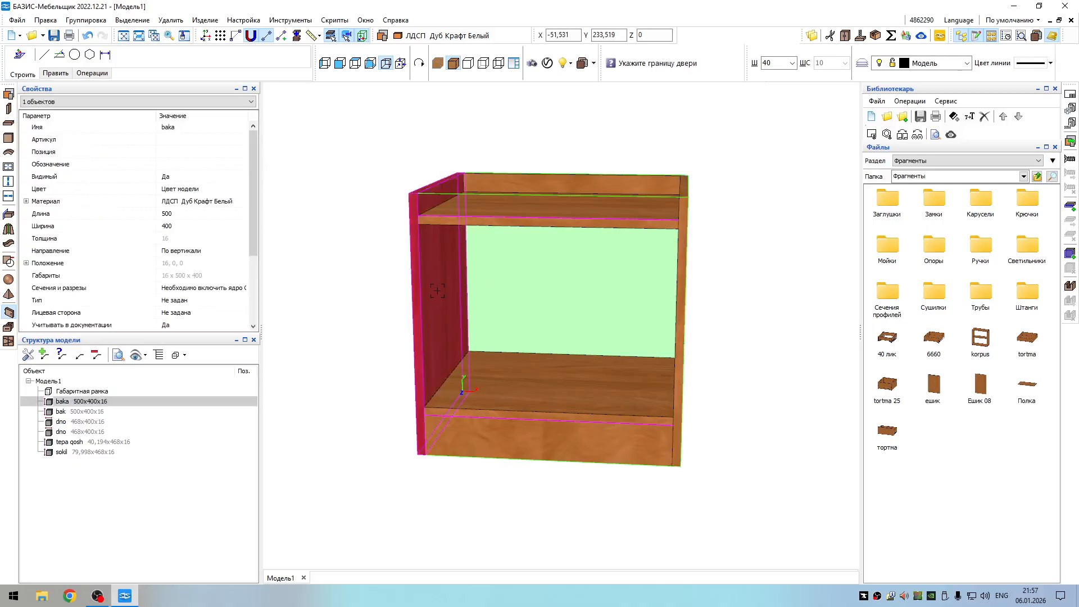
left_click(674, 322)
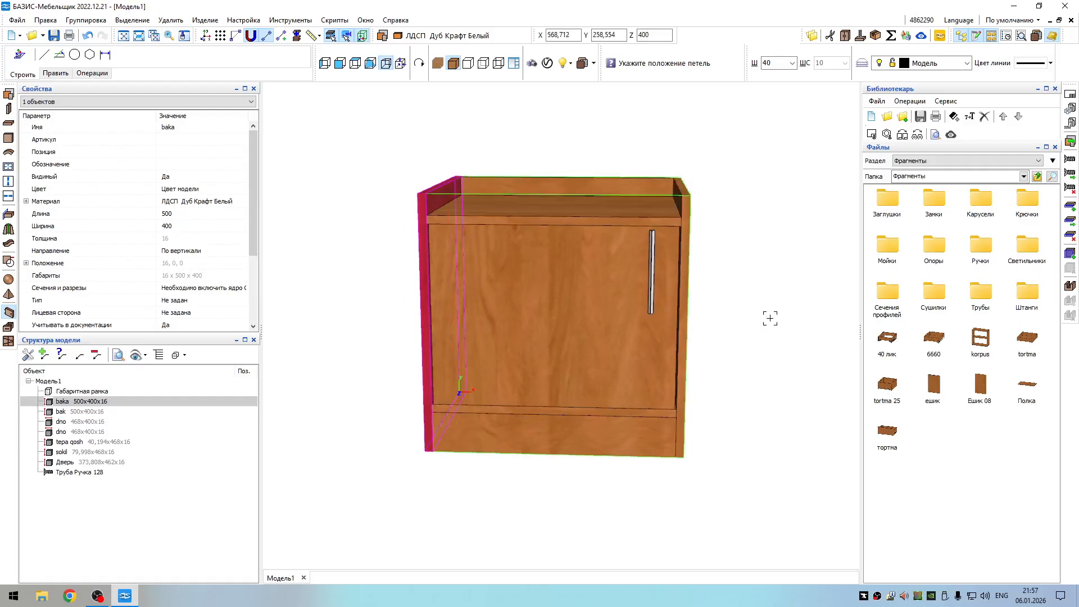
middle_click_drag(771, 318, 585, 356)
key("Escape")
- Inspect the placed door and its handle, and delete the door from the cabinet
scroll(669, 331, "down", 3)
scroll(624, 292, "up", 3)
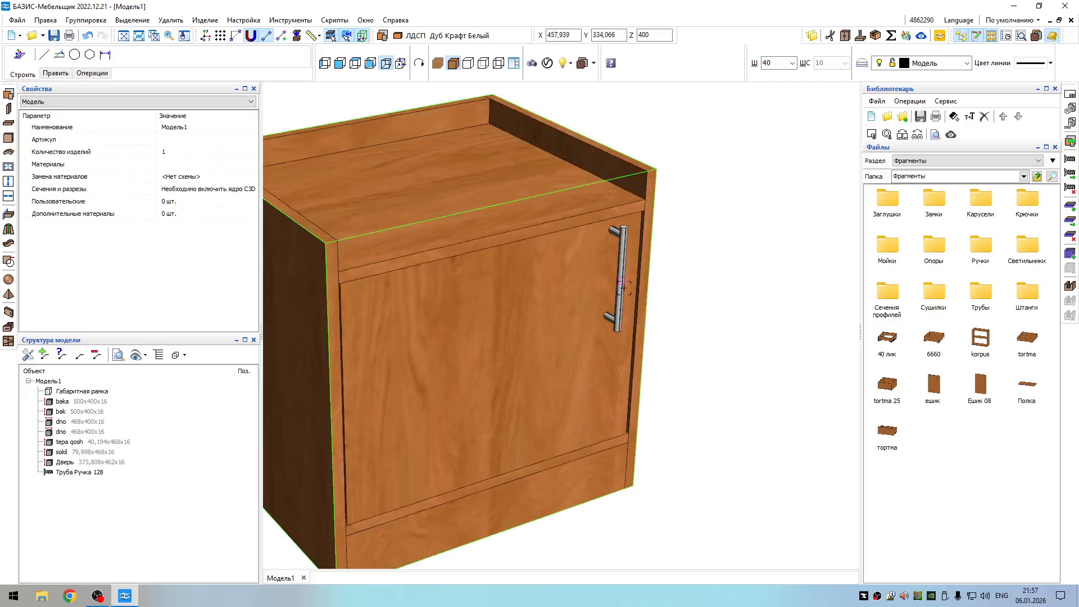
scroll(624, 287, "down", 3)
left_click(597, 321)
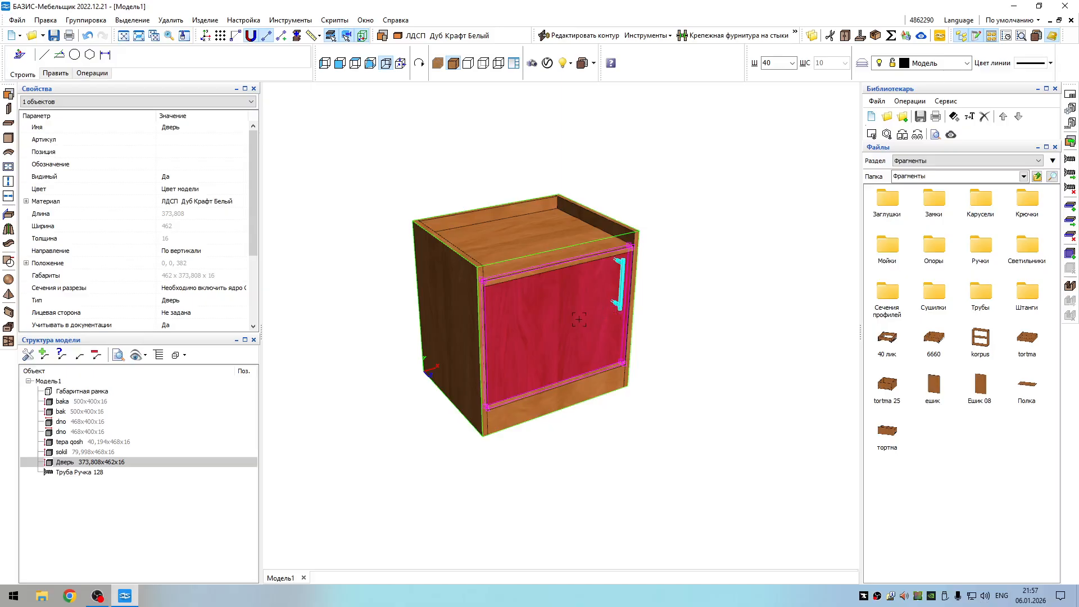
key("Delete")
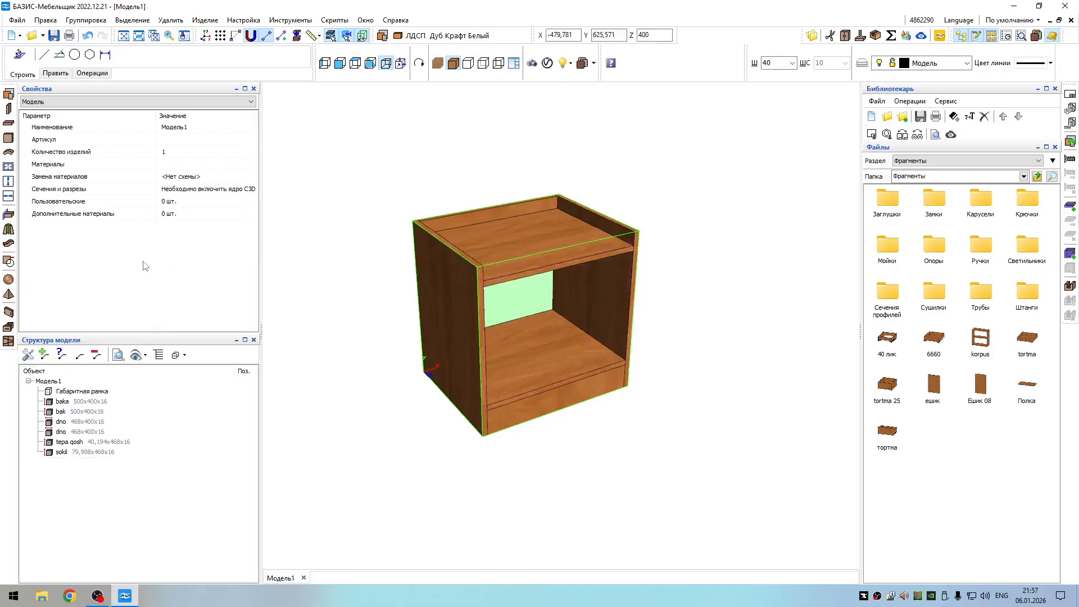
- Restart the door installation and set the handle's dy offset to 100
left_click(8, 313)
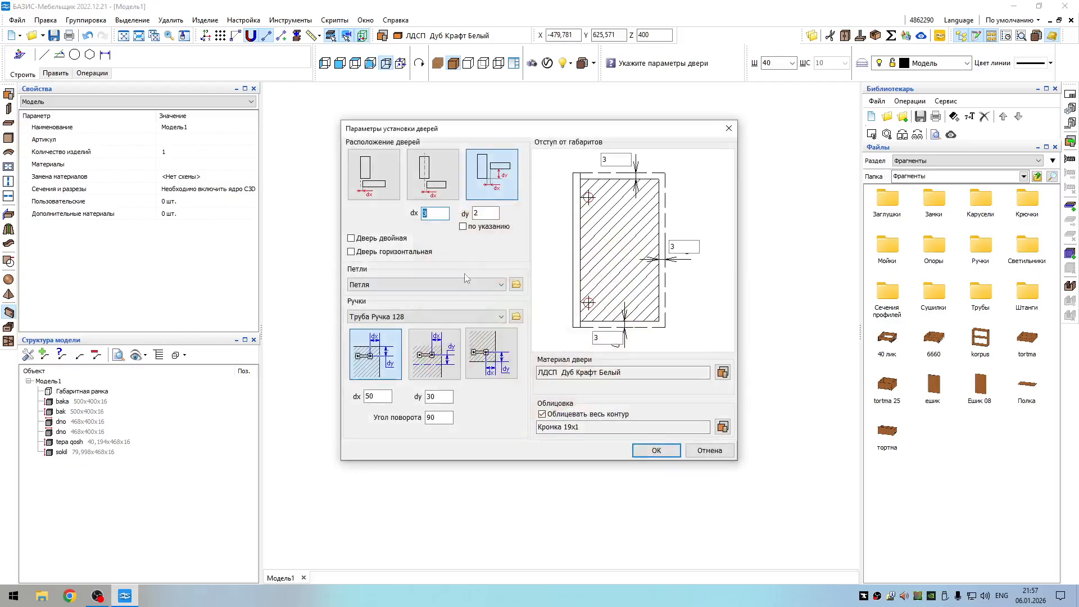
double_click(371, 396)
double_click(438, 397)
type("100")
left_click(657, 450)
- Place the door between the two shelves' inner edges, attached to the left side panel and bounded by the right one
left_click(581, 268)
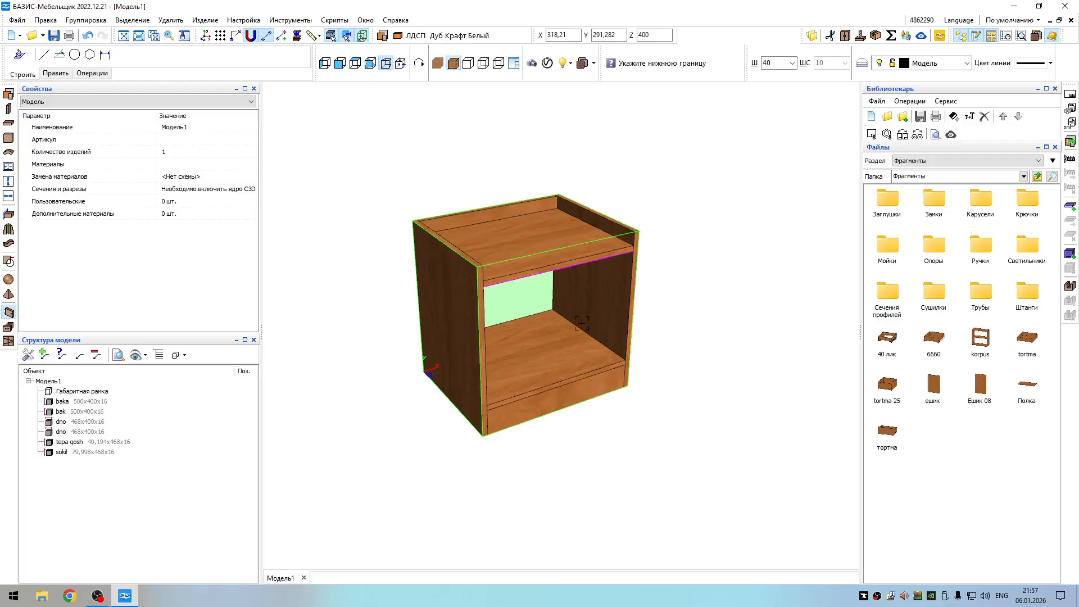
left_click(579, 372)
left_click(484, 356)
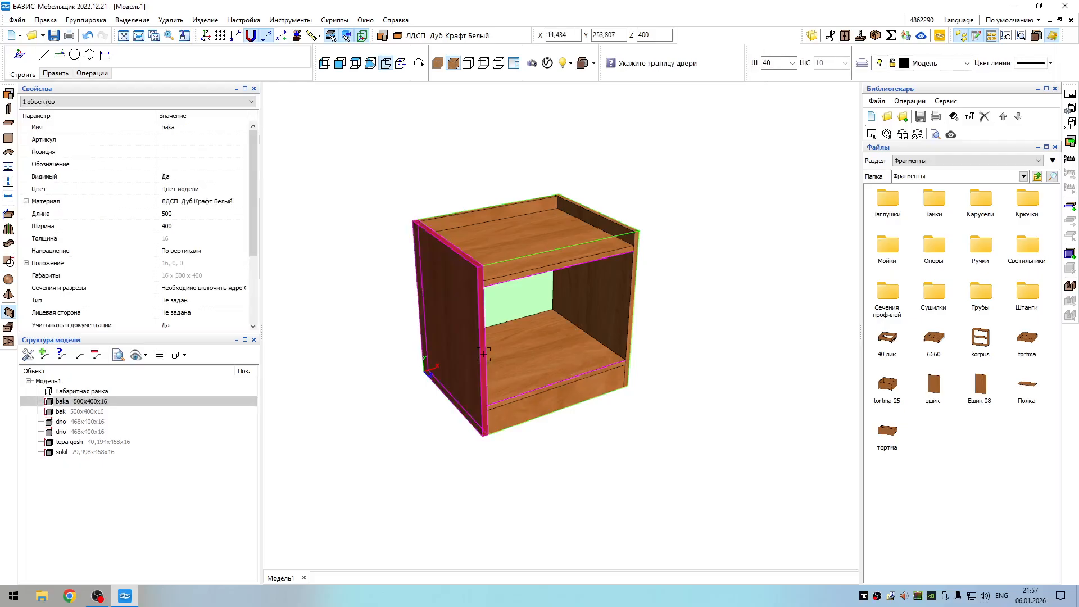
left_click(628, 306)
middle_click_drag(675, 313, 631, 294)
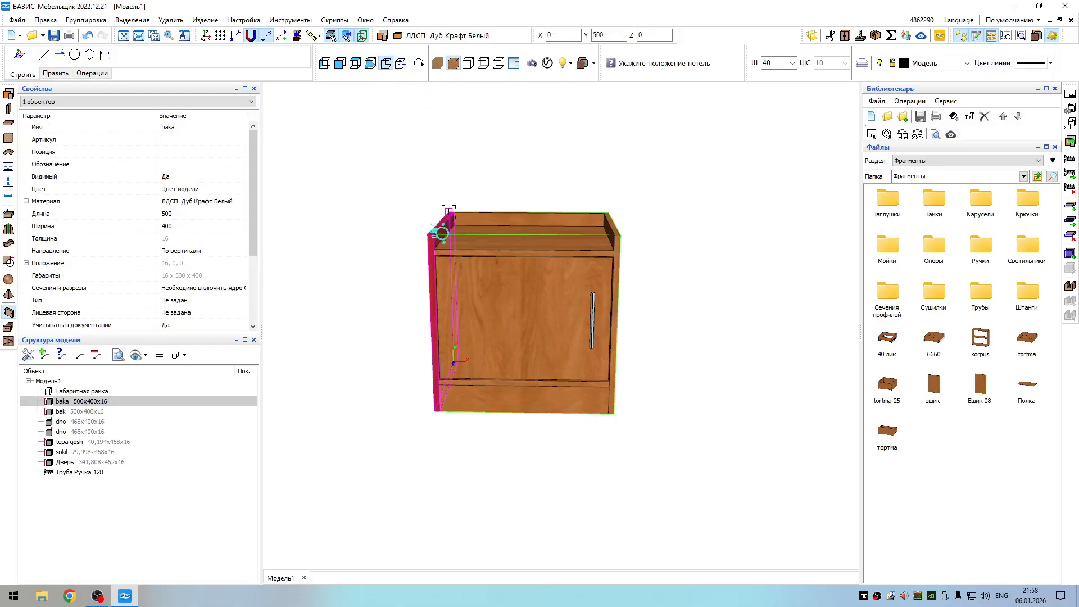
- In the front view, set the Ш value to 60 and place a hinge near the upper end of the door's left edge
left_click(340, 63)
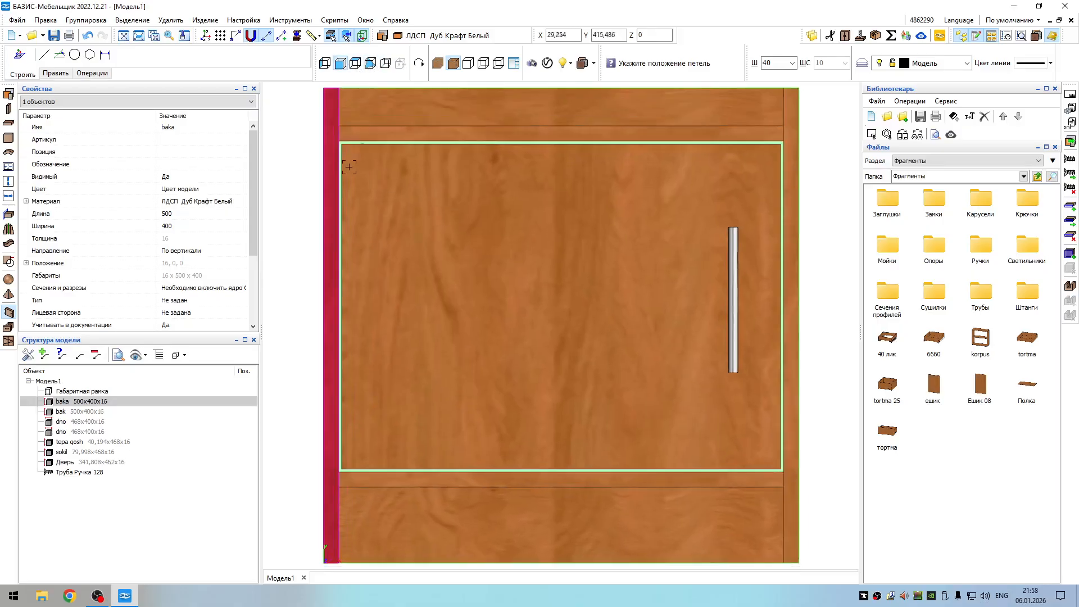
scroll(341, 150, "up", 3)
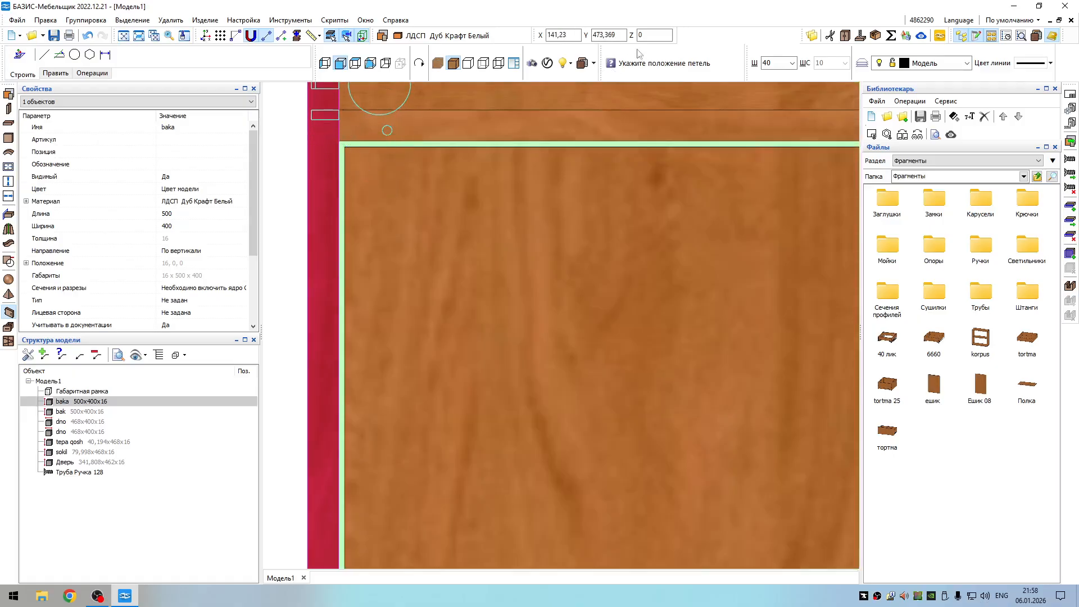
left_click_drag(786, 62, 763, 65)
type("60")
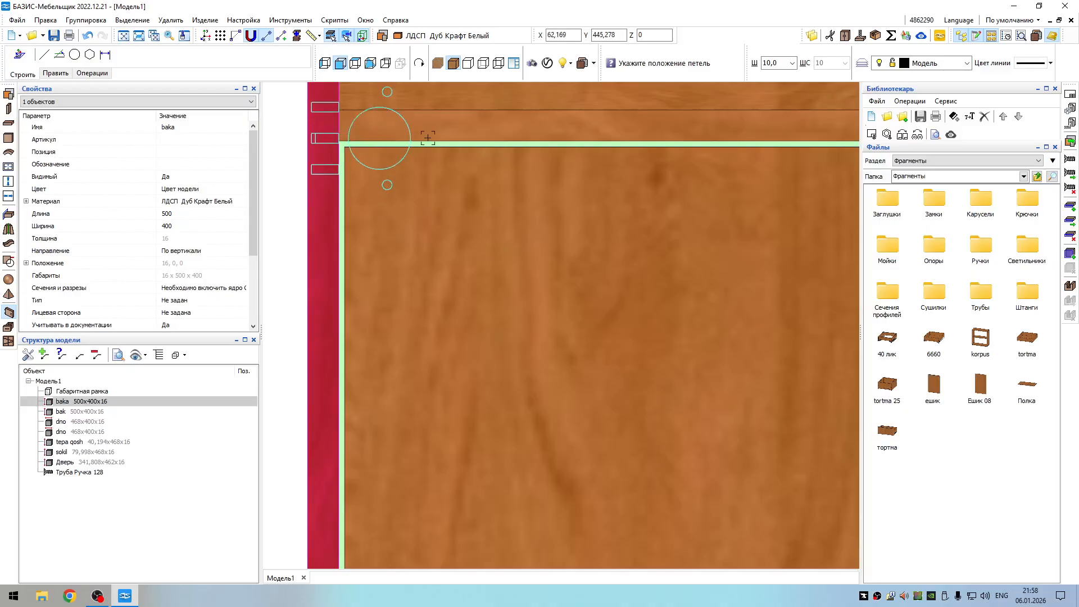
left_click_drag(781, 64, 755, 66)
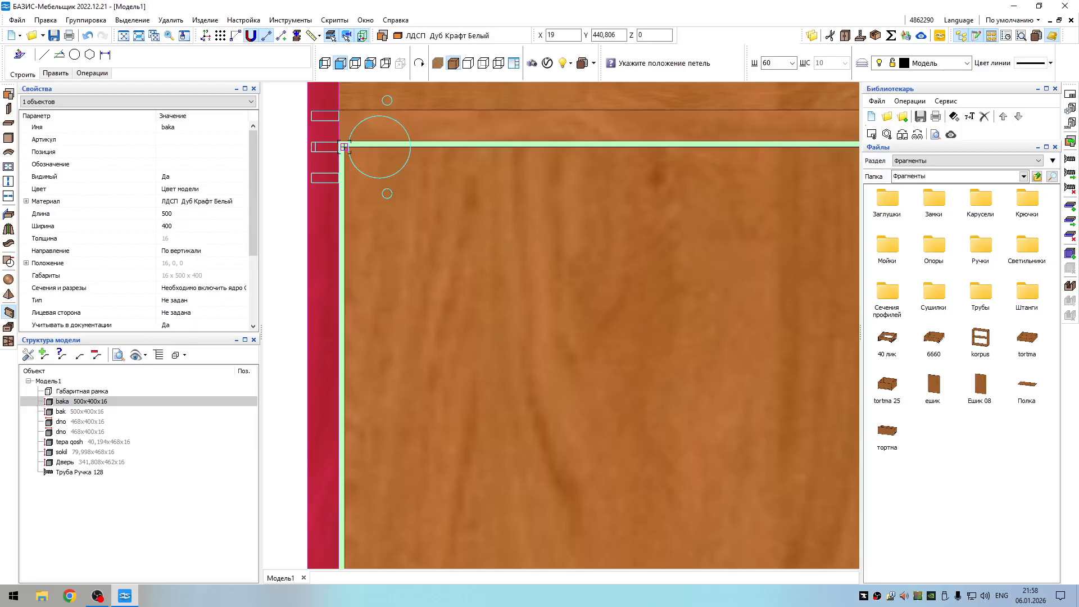
left_click(344, 263)
scroll(378, 390, "down", 5)
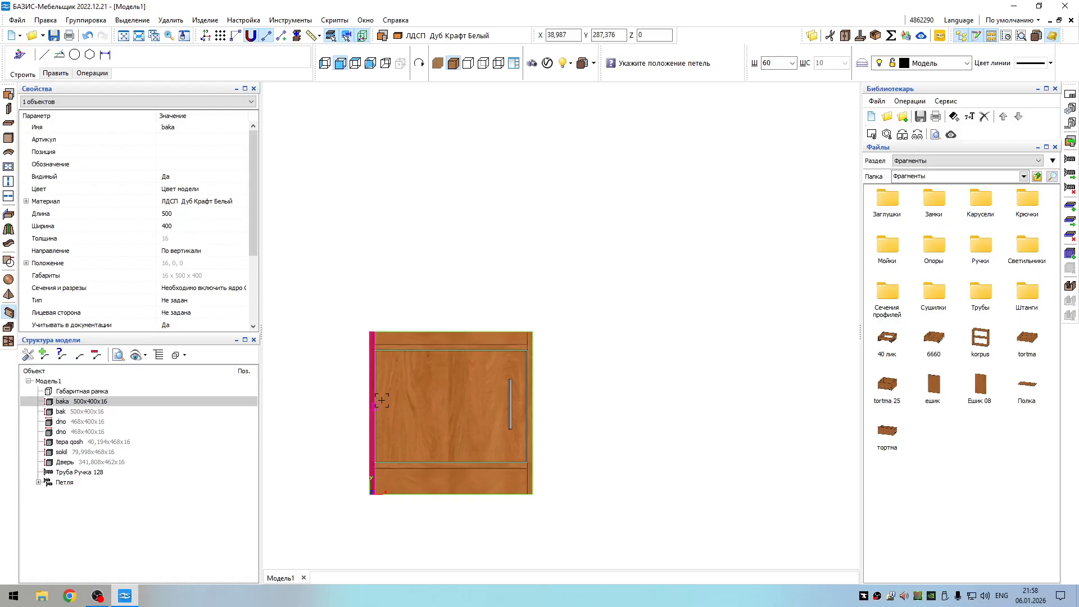
- Try to position a second hinge near the lower end of the door's left edge
scroll(382, 400, "up", 5)
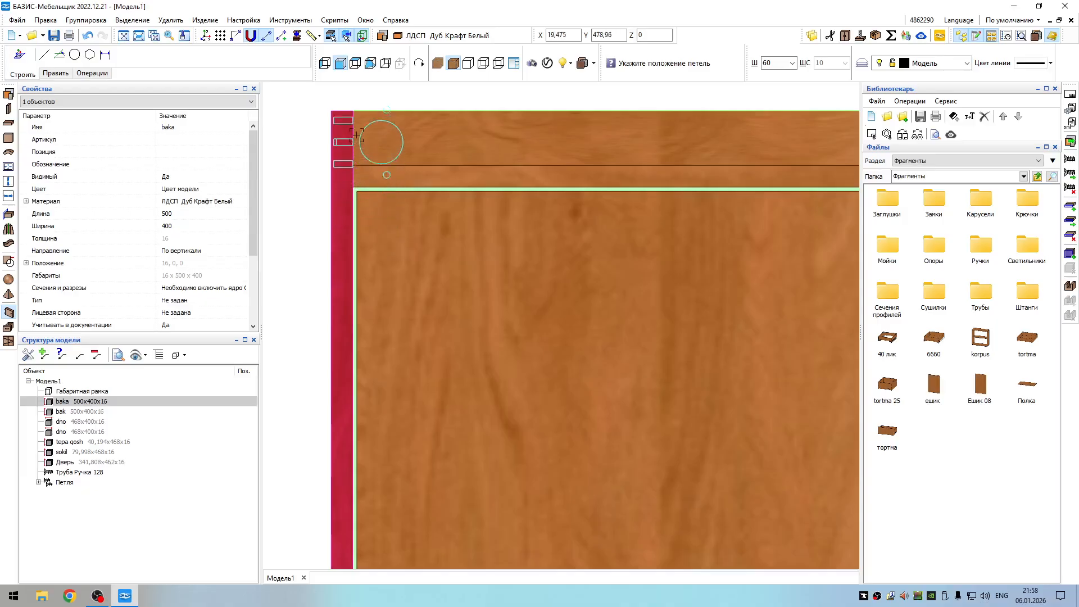
scroll(372, 271, "down", 2)
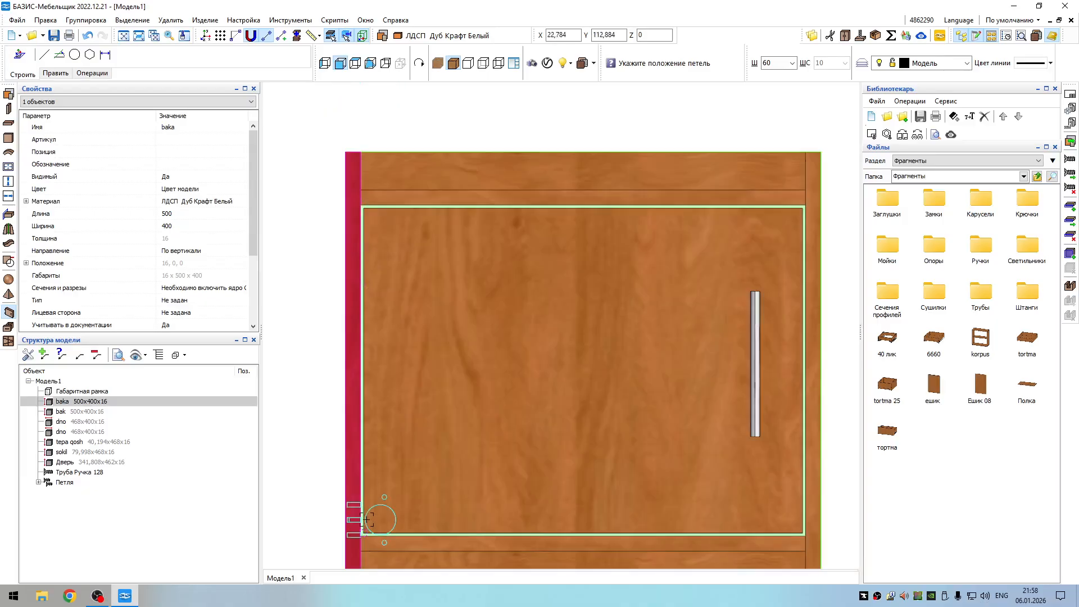
scroll(359, 532, "up", 2)
scroll(359, 532, "up", 1)
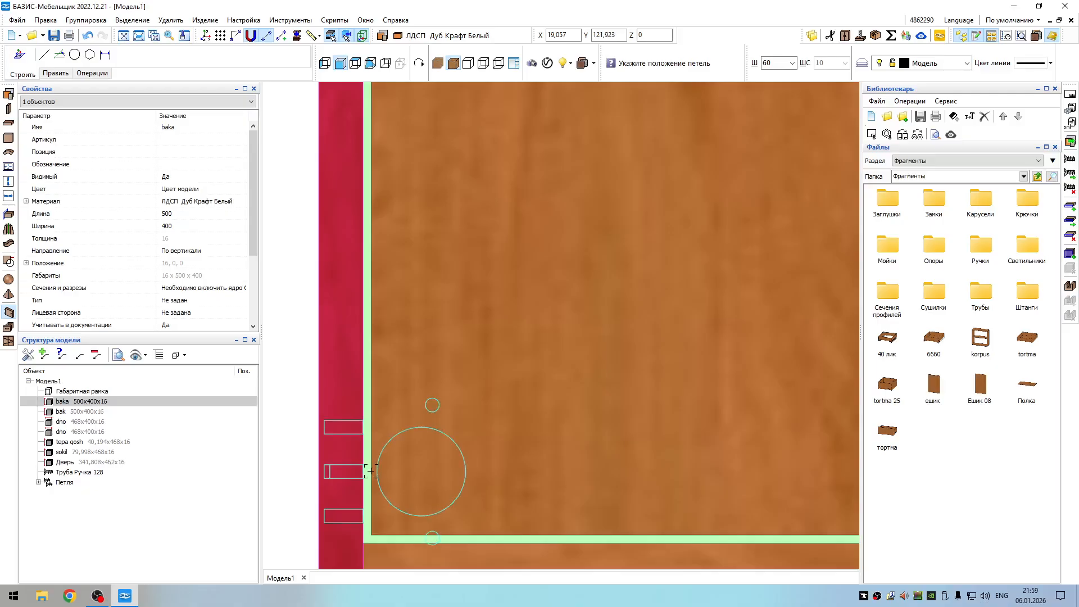
scroll(373, 446, "down", 5)
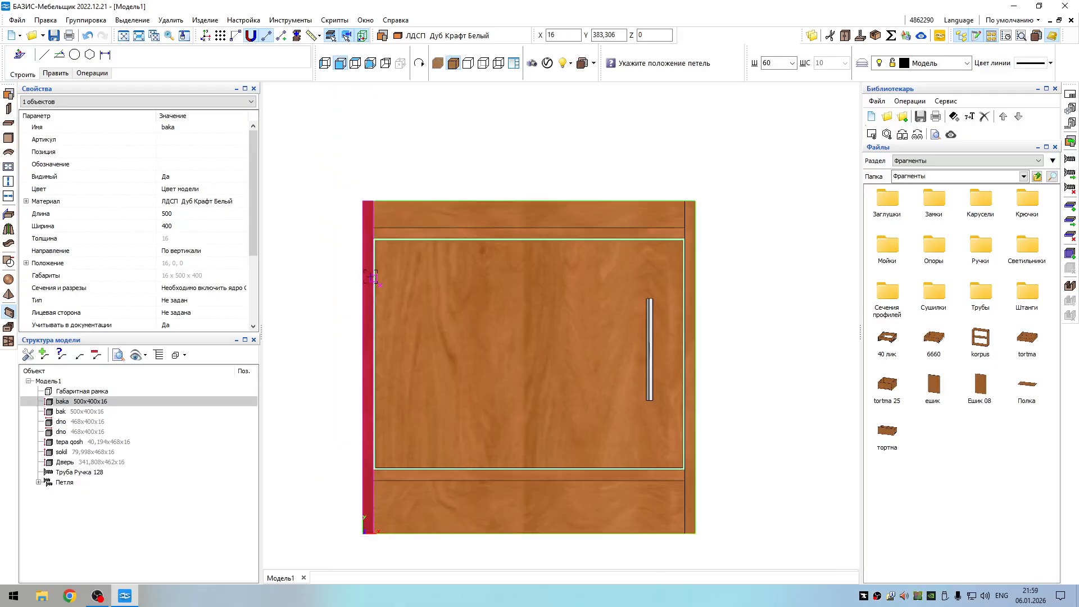
scroll(379, 260, "down", 3)
scroll(380, 259, "up", 4)
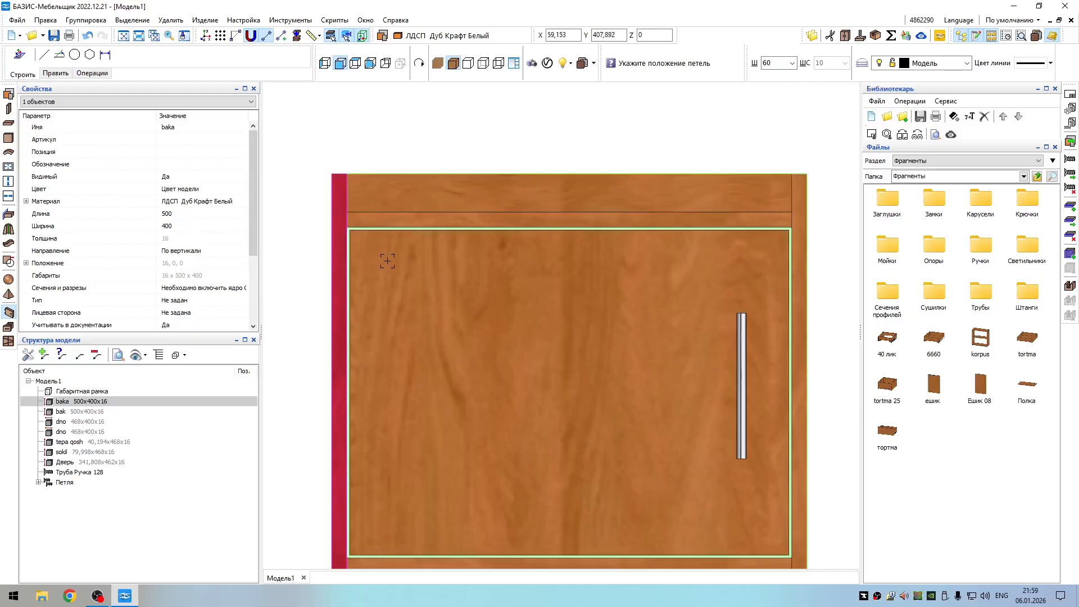
key("Escape")
- Examine the hinge drilling on the side panel and on the door's inner face from behind the cabinet
scroll(810, 281, "down", 3)
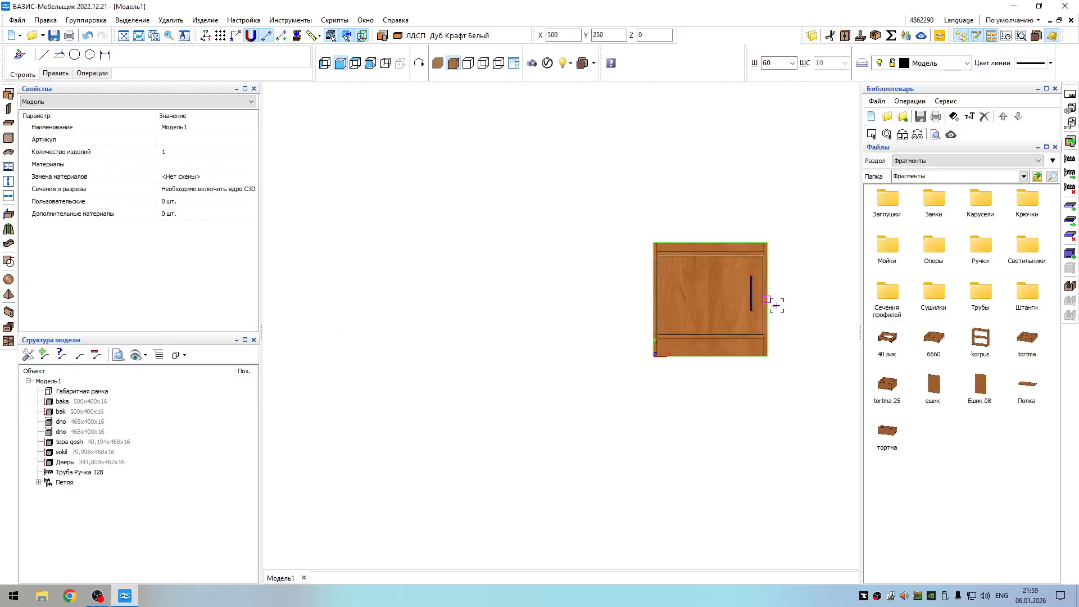
middle_click_drag(806, 312, 729, 396)
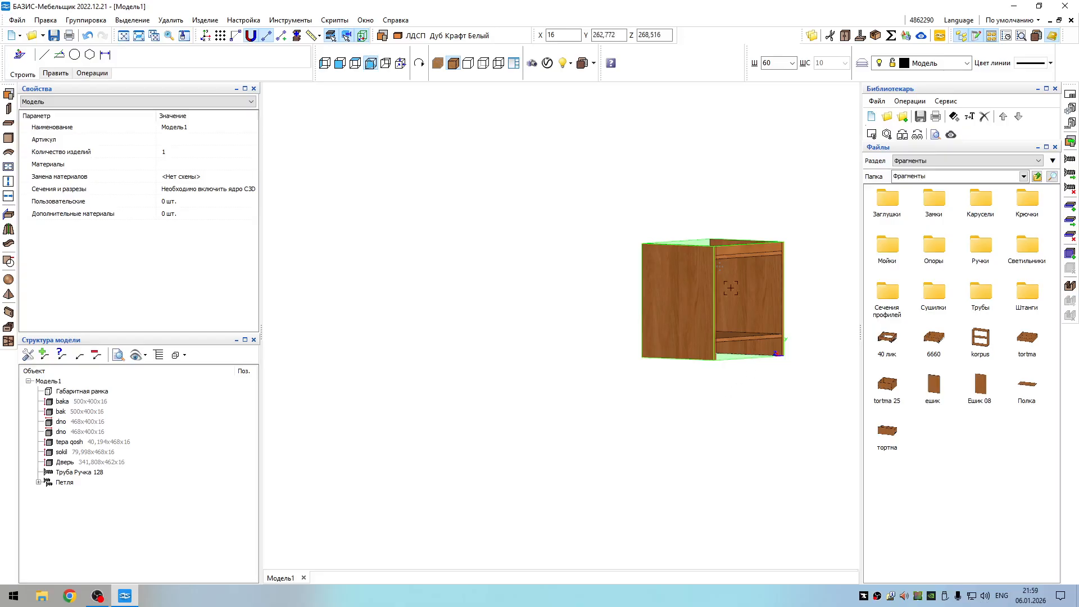
scroll(731, 288, "up", 6)
scroll(714, 241, "down", 1)
scroll(660, 256, "up", 2)
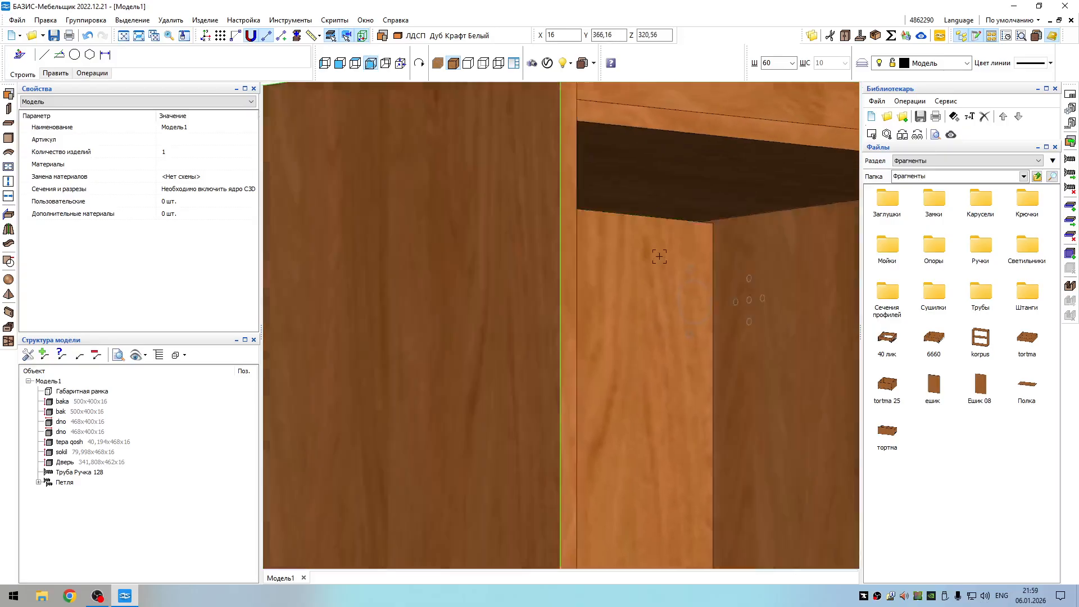
scroll(659, 256, "down", 2)
scroll(737, 316, "down", 2)
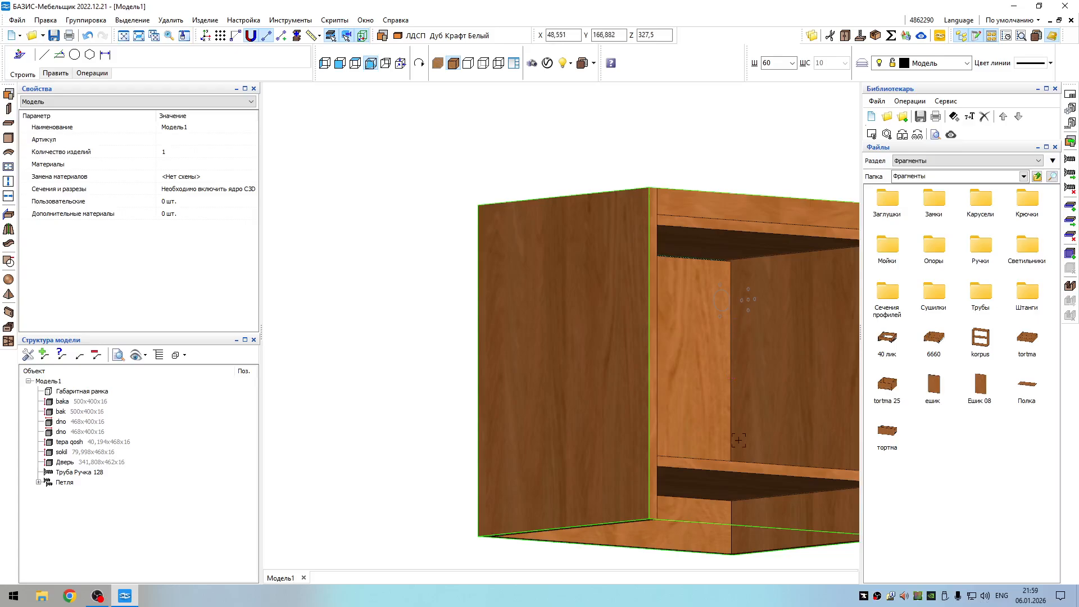
middle_click_drag(780, 404, 559, 362)
right_click_drag(559, 362, 560, 396)
scroll(551, 388, "up", 4)
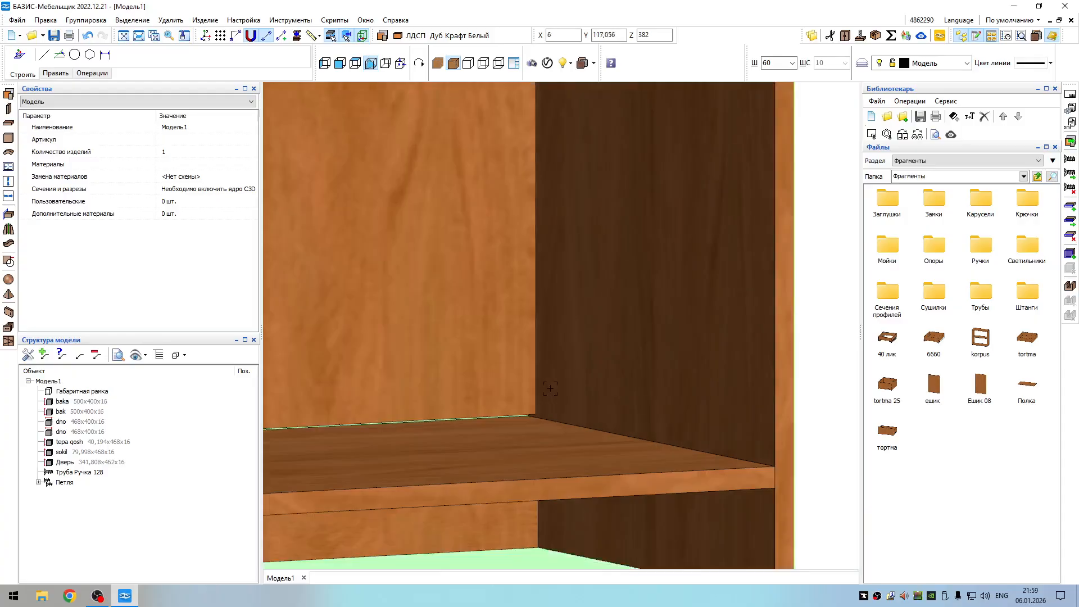
scroll(551, 388, "down", 3)
scroll(555, 147, "up", 4)
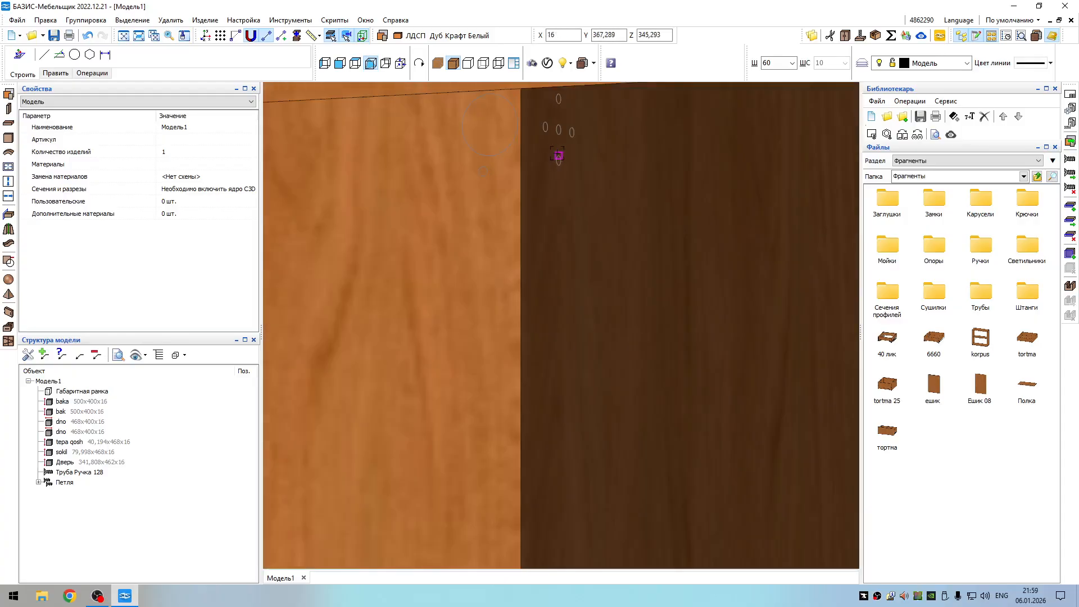
scroll(559, 154, "down", 4)
right_click_drag(564, 220, 553, 186)
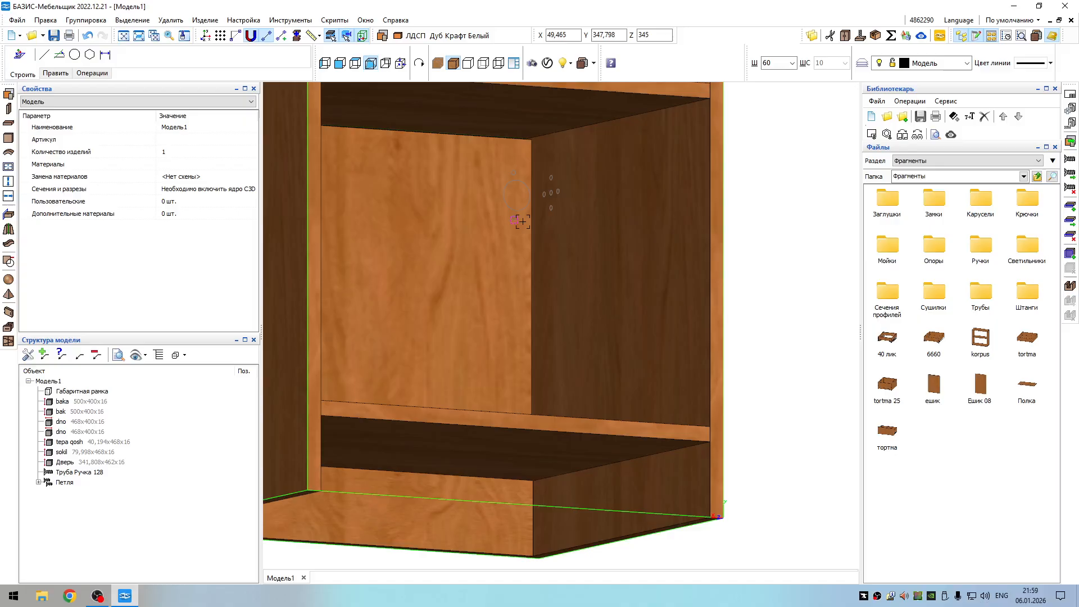
- Undo the hinge placement and the door installation
key("ctrl+z")
key("ctrl+z")
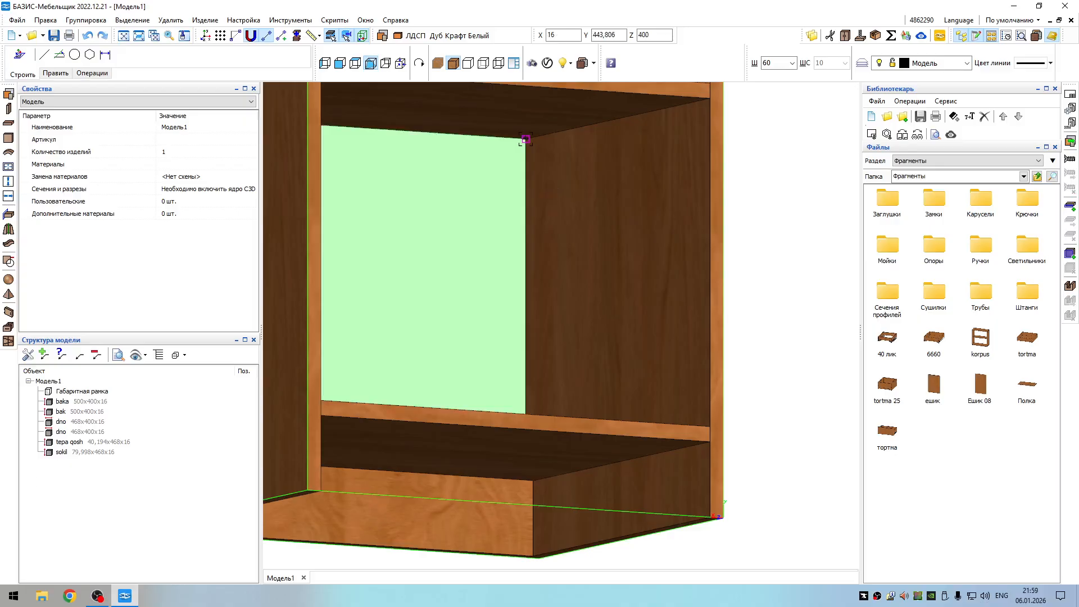
- Install an inset door with 3 mm gaps and the Труба Ручка 128 handle between the two shelves, hinged on side panel baka
scroll(538, 167, "down", 4)
right_click_drag(555, 184, 528, 195)
left_click(9, 312)
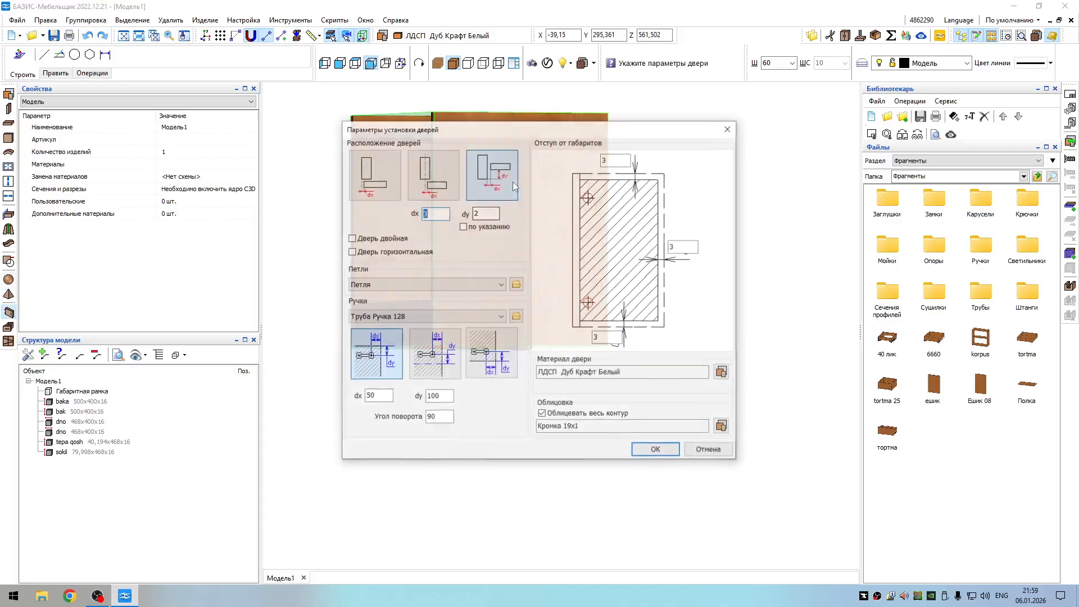
left_click(656, 450)
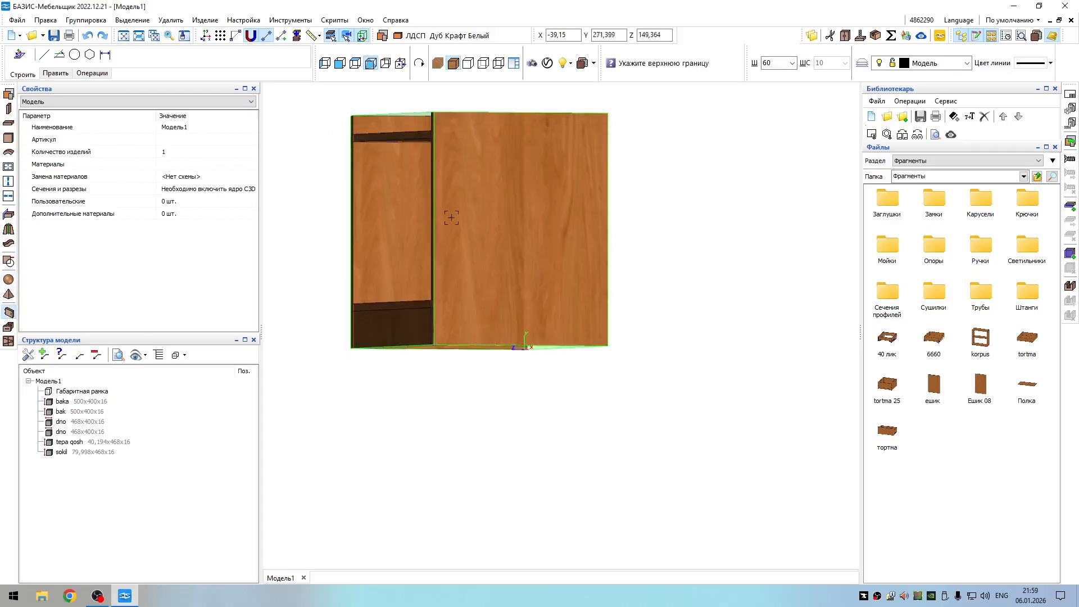
right_click_drag(448, 174, 562, 185)
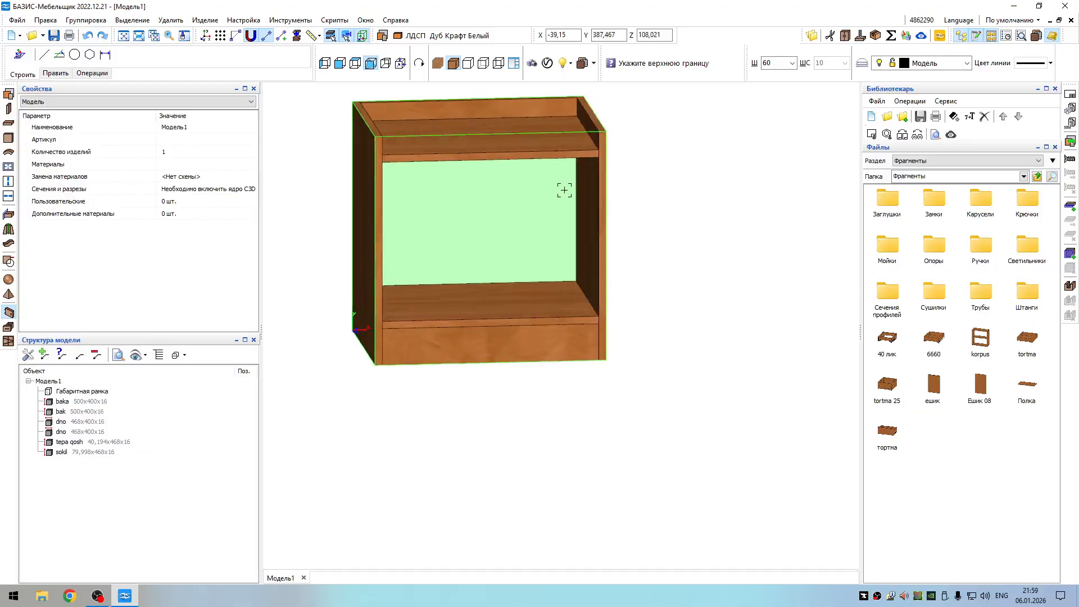
left_click(534, 156)
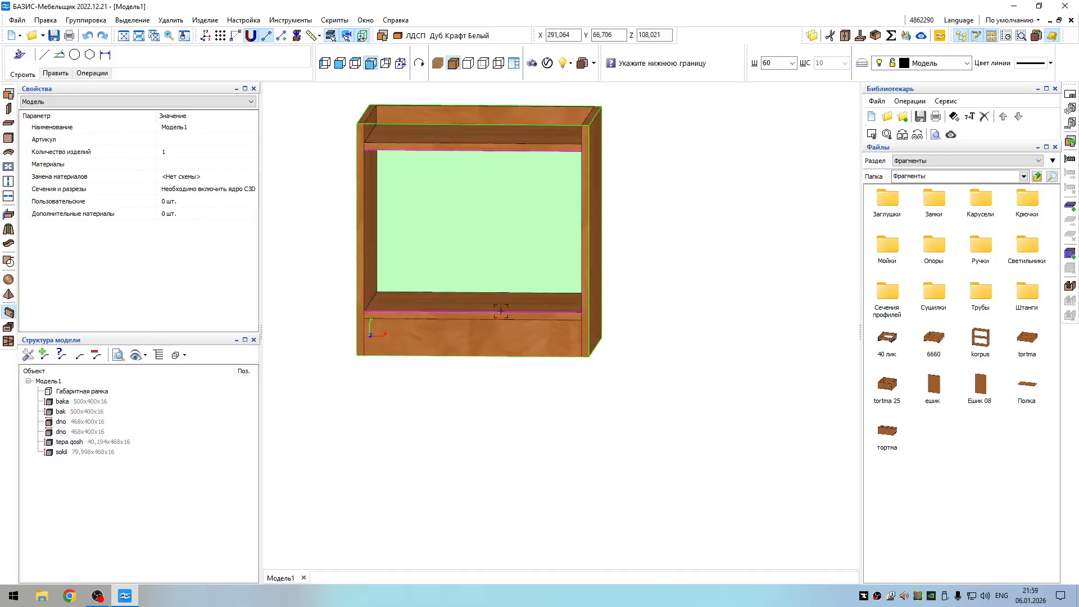
left_click(480, 311)
left_click(363, 232)
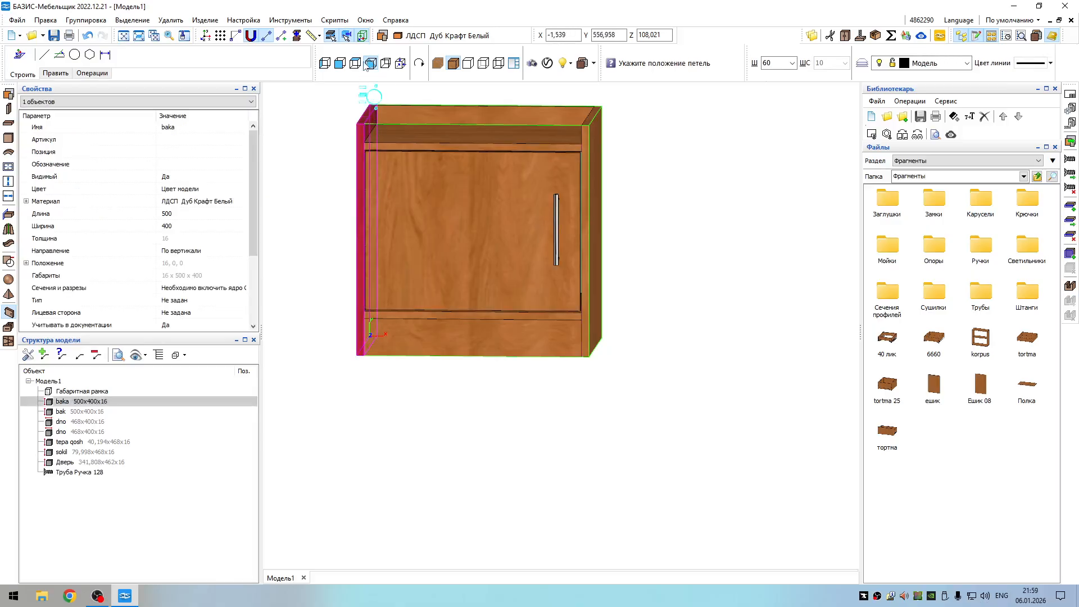
- In the front view, place two Петля hinges on the door's left edge, 60 mm from its upper and lower corners
key("F5")
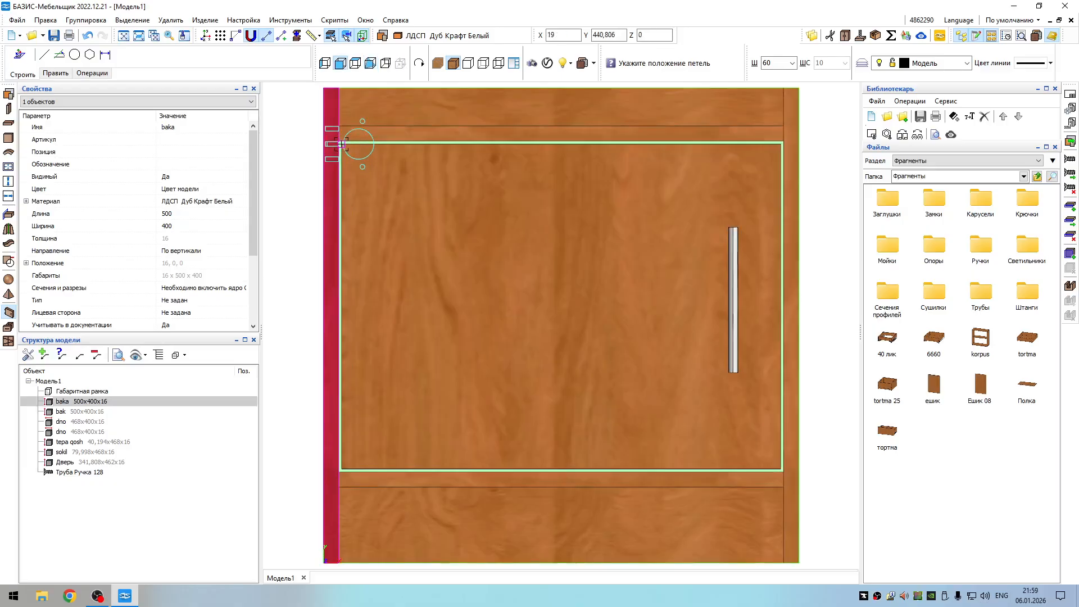
left_click(342, 201)
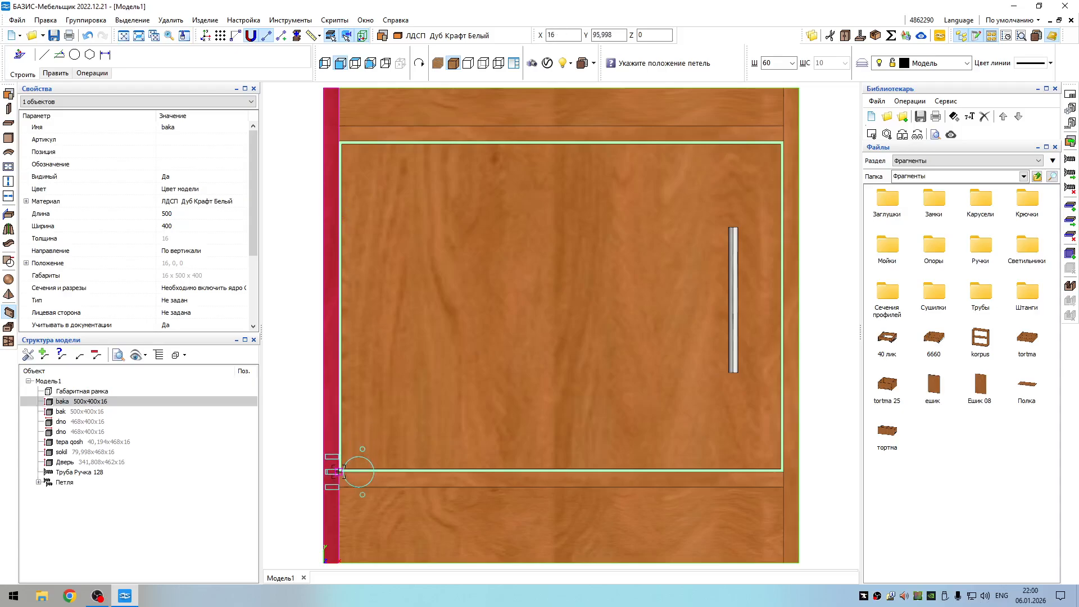
scroll(338, 471, "up", 4)
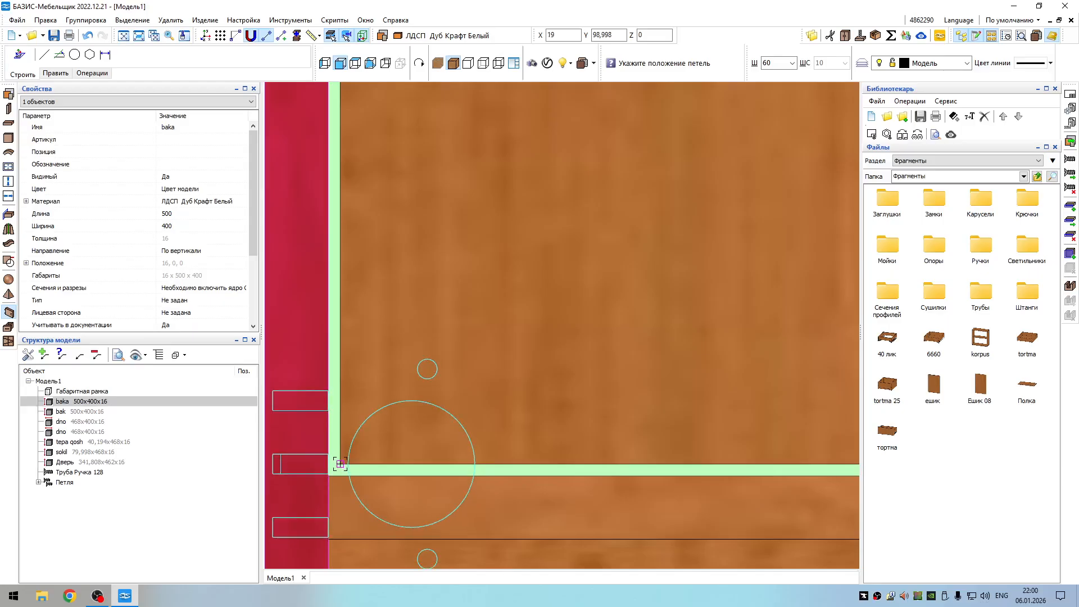
left_click(340, 226)
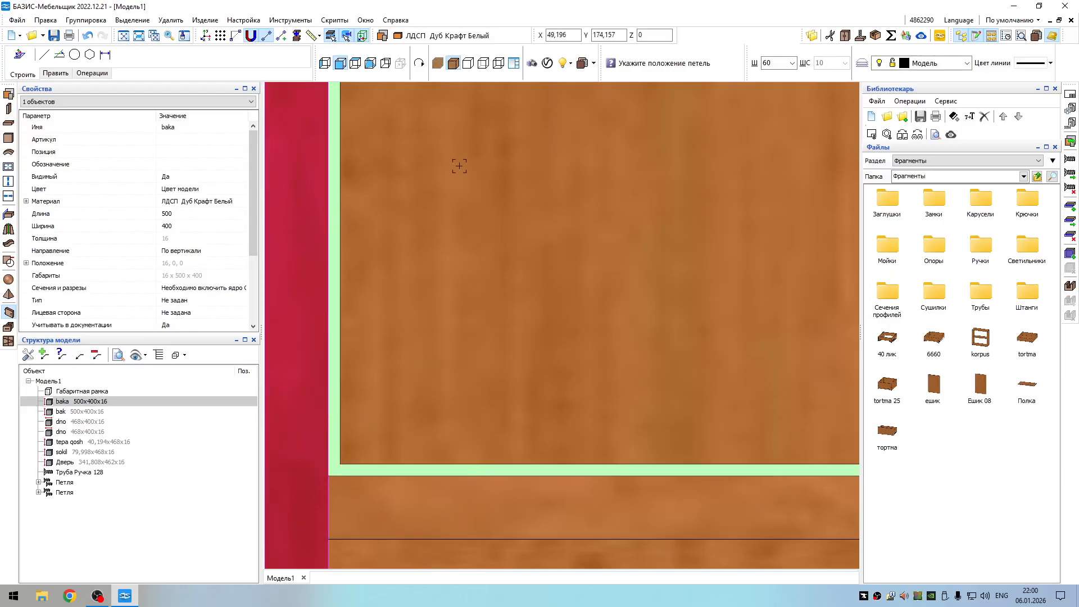
scroll(459, 166, "down", 5)
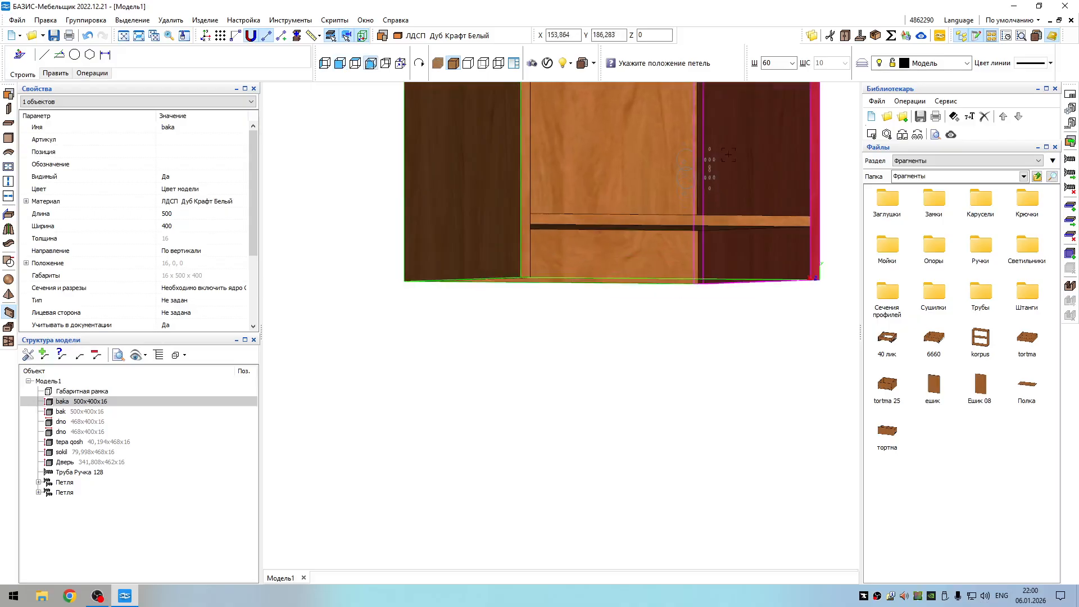
scroll(729, 154, "up", 4)
key("Escape")
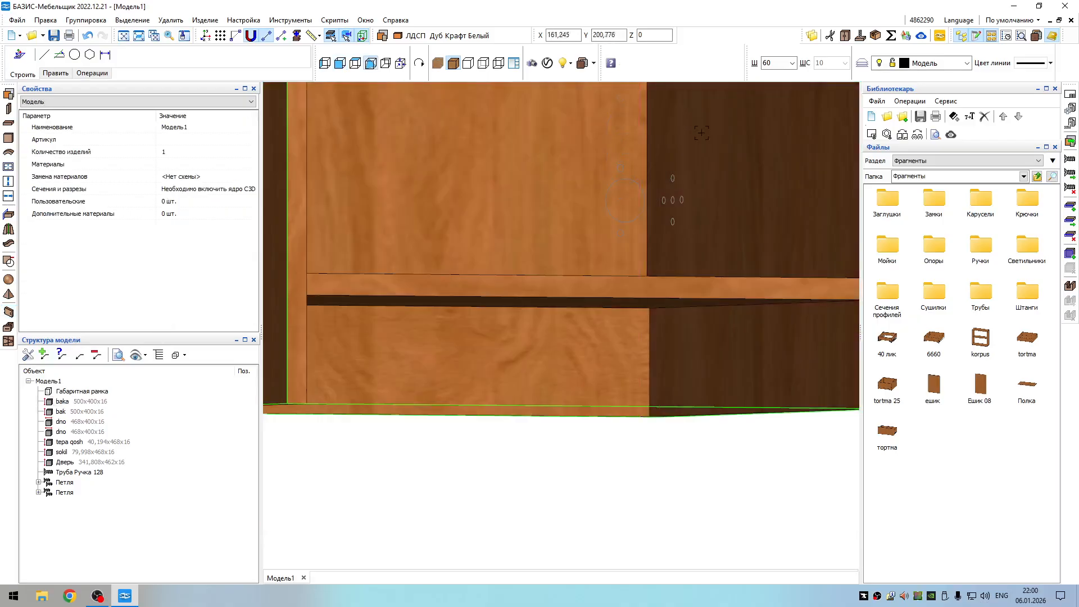
- Examine the upper and lower hinge drilling on the side panel and the door's inner face from behind
scroll(764, 152, "up", 6)
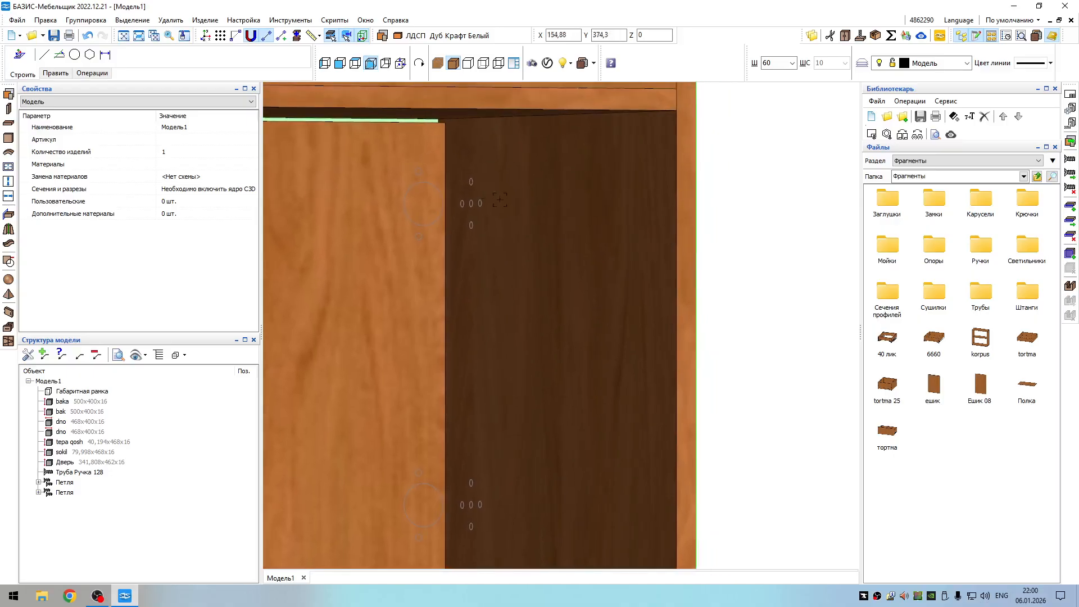
scroll(462, 195, "down", 3)
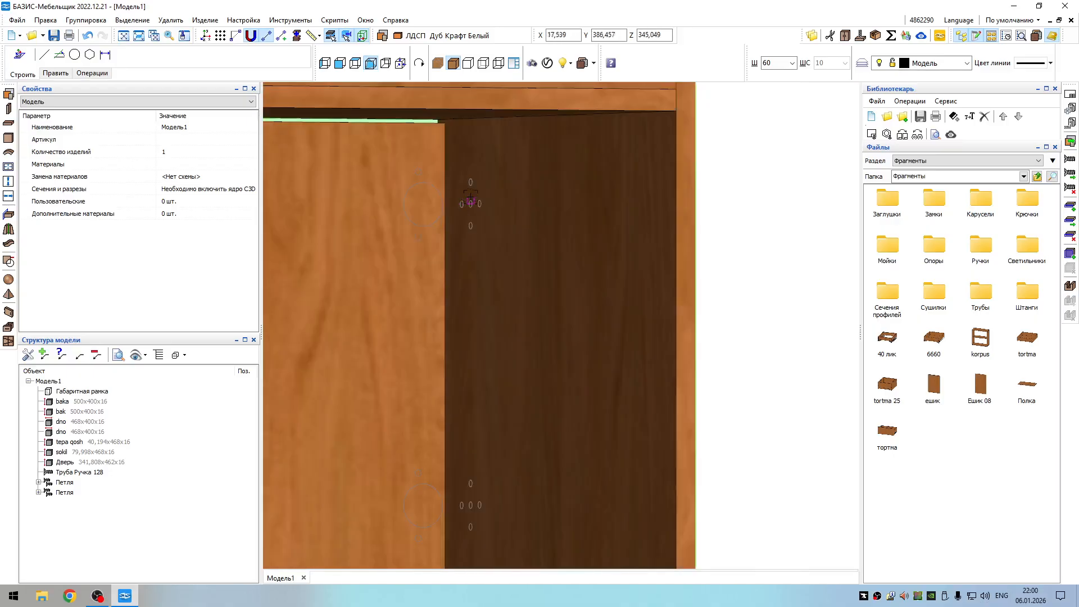
mouse_move(482, 203)
middle_mouse_down()
mouse_move(509, 204)
mouse_move(482, 228)
mouse_move(448, 233)
mouse_move(490, 232)
mouse_move(481, 213)
middle_mouse_up()
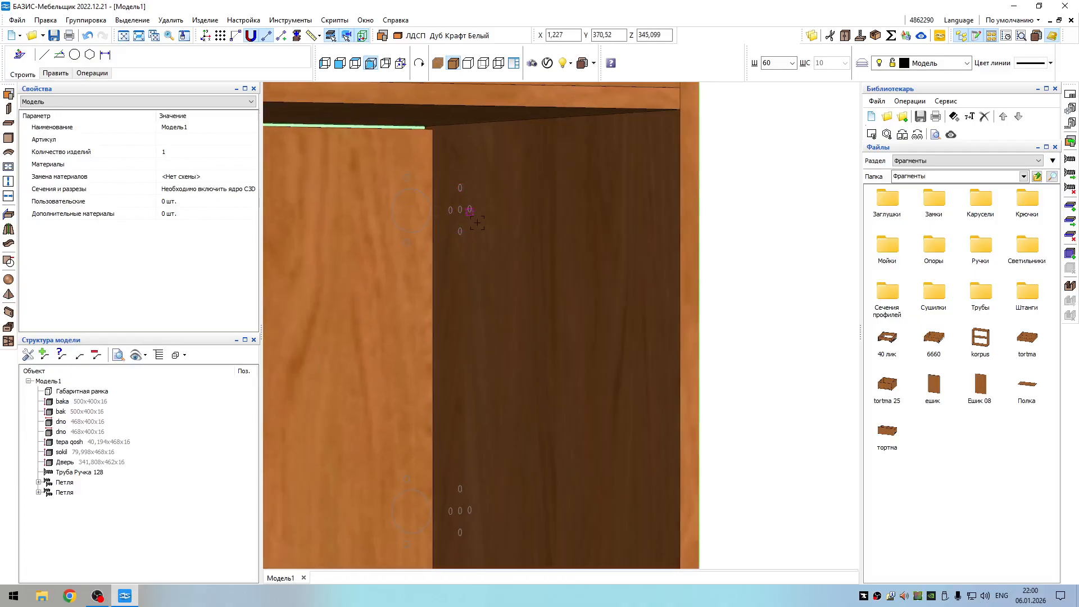
scroll(458, 191, "up", 3)
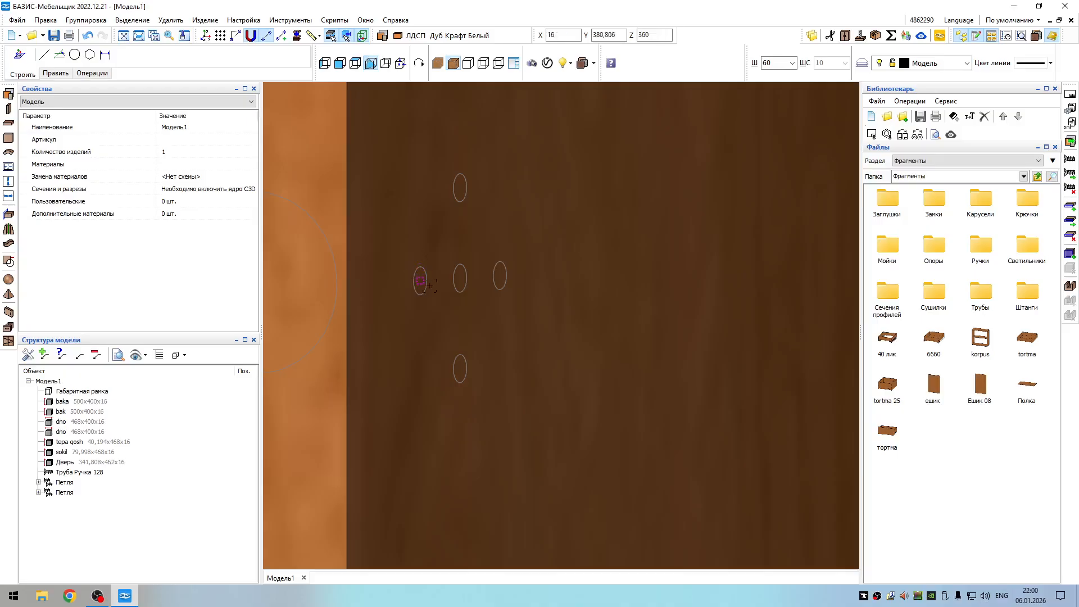
scroll(461, 366, "down", 3)
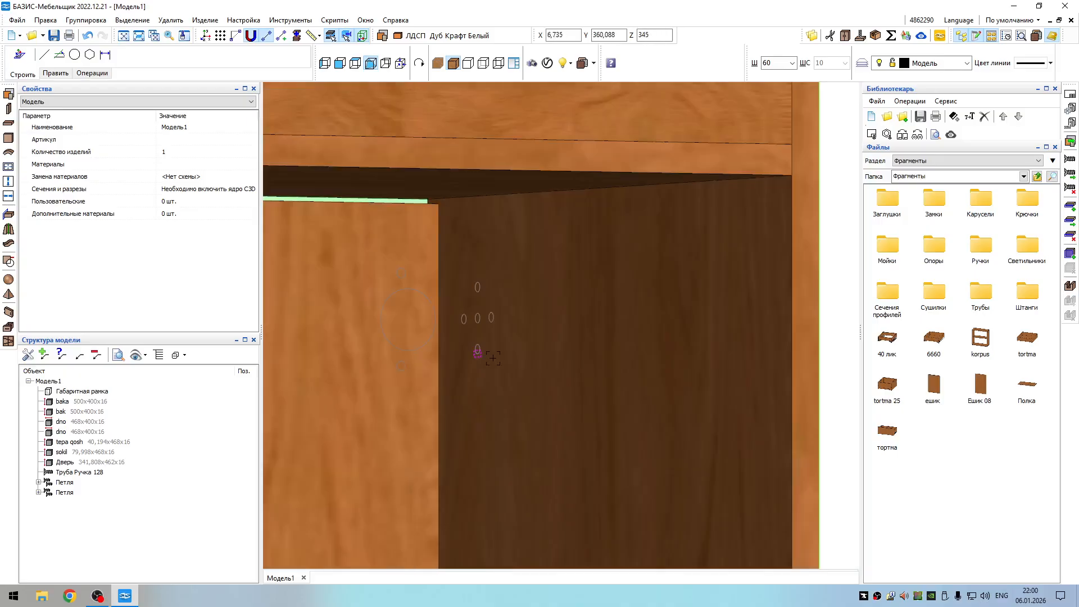
middle_click_drag(568, 417, 616, 150)
middle_click_drag(588, 330, 583, 260)
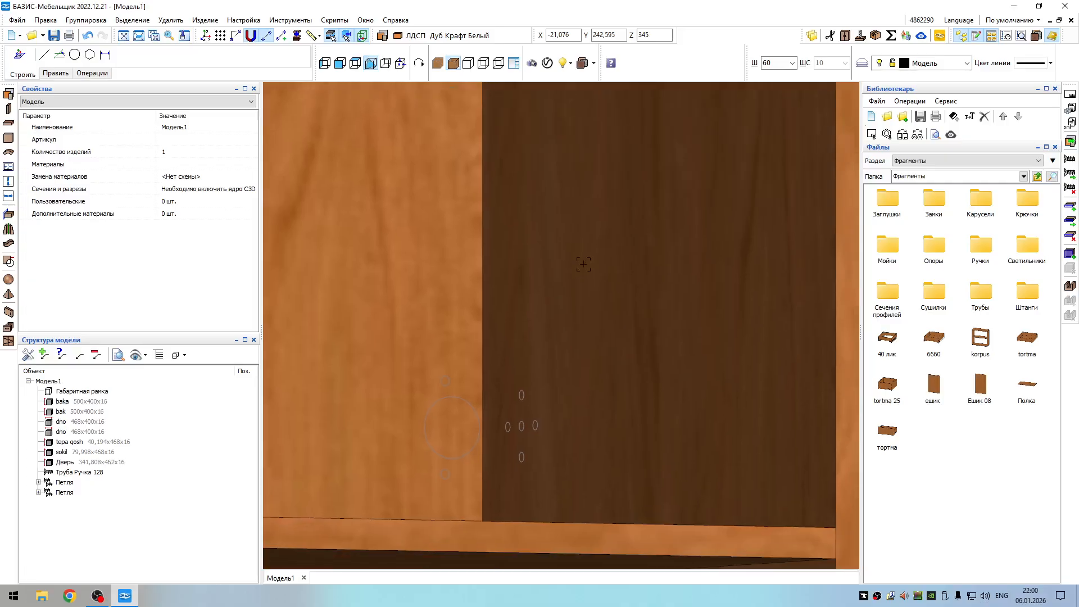
- Replace the door's two Петля hinges in its hardware properties with the Firmax Slide-on overlay-door hinge, 110°, 48 мм, шуруп (Артикул 3201)
left_click(63, 482)
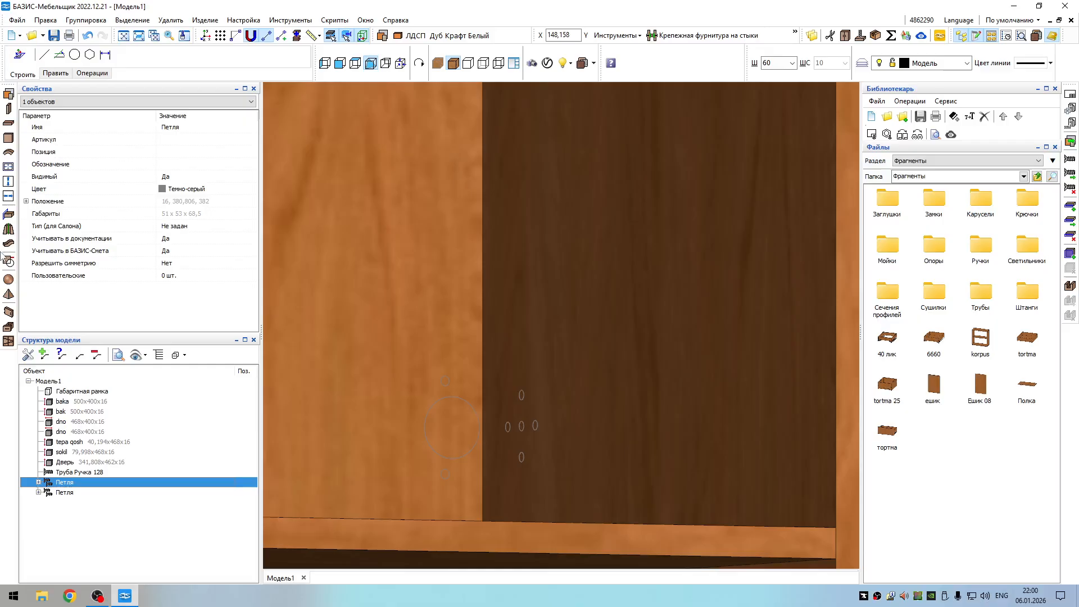
left_click(60, 493)
left_click(38, 482)
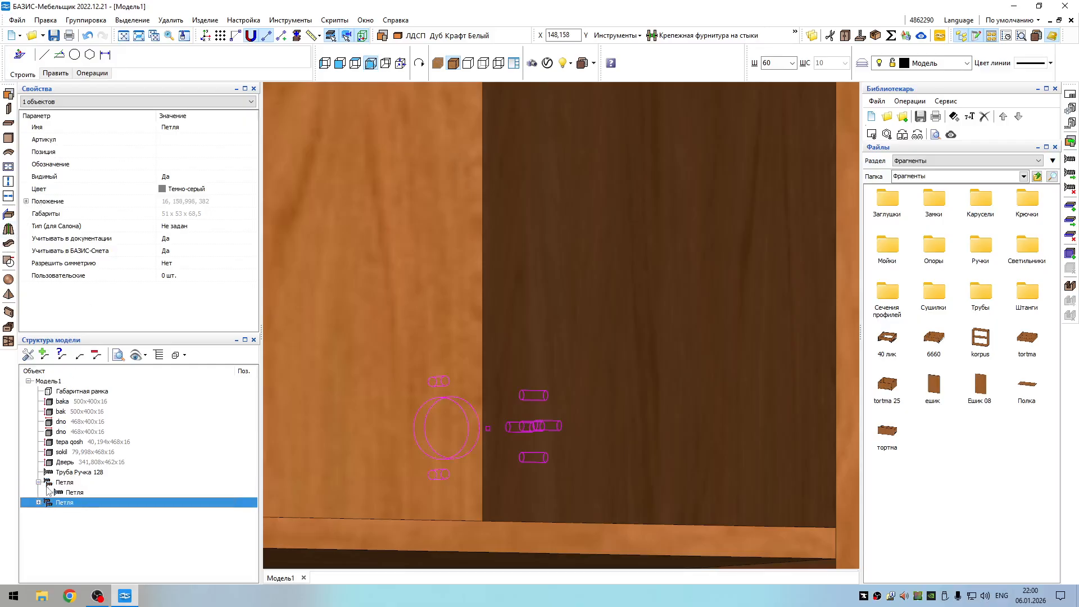
left_click(63, 490)
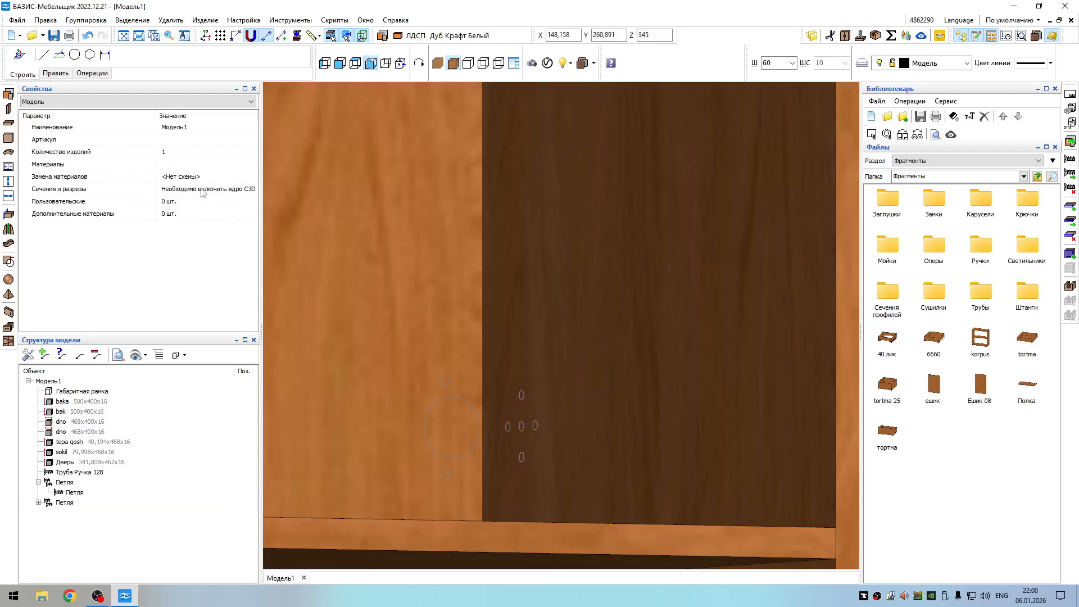
left_click(71, 464)
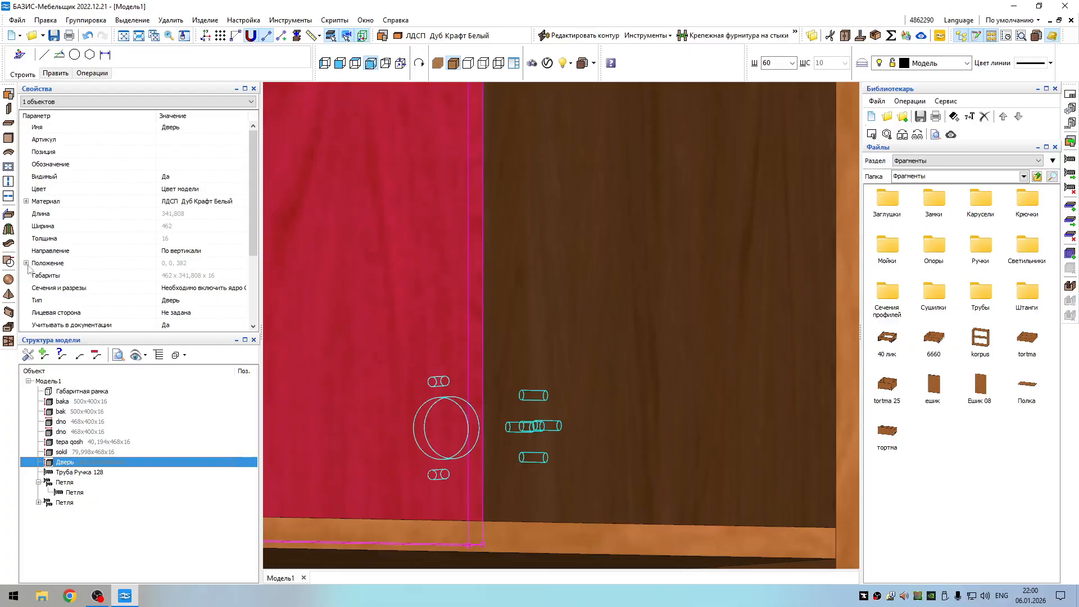
left_click_drag(251, 234, 240, 307)
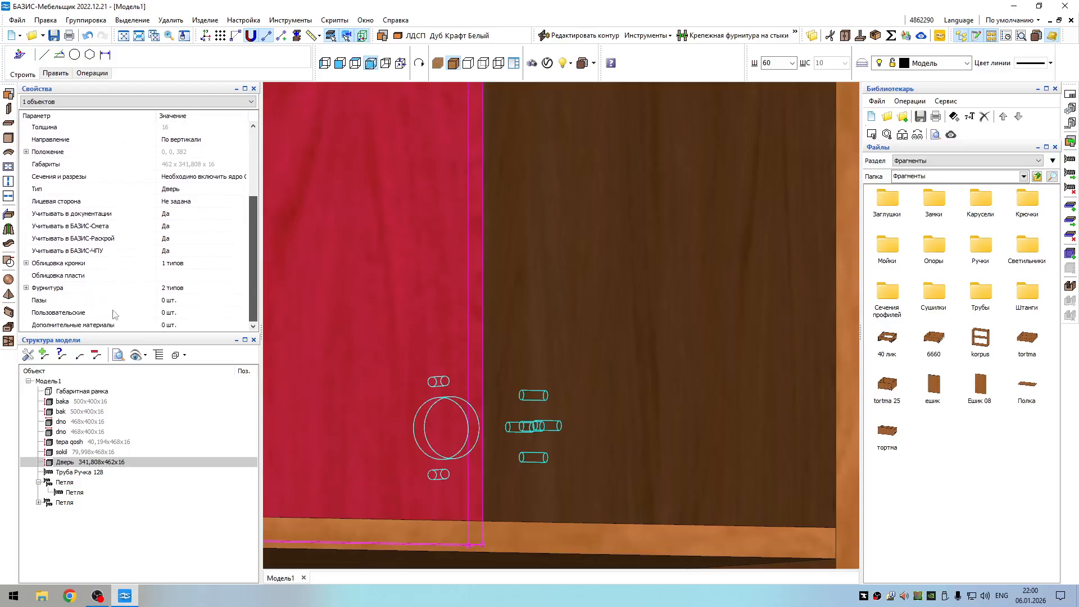
left_click(26, 288)
left_click(176, 302)
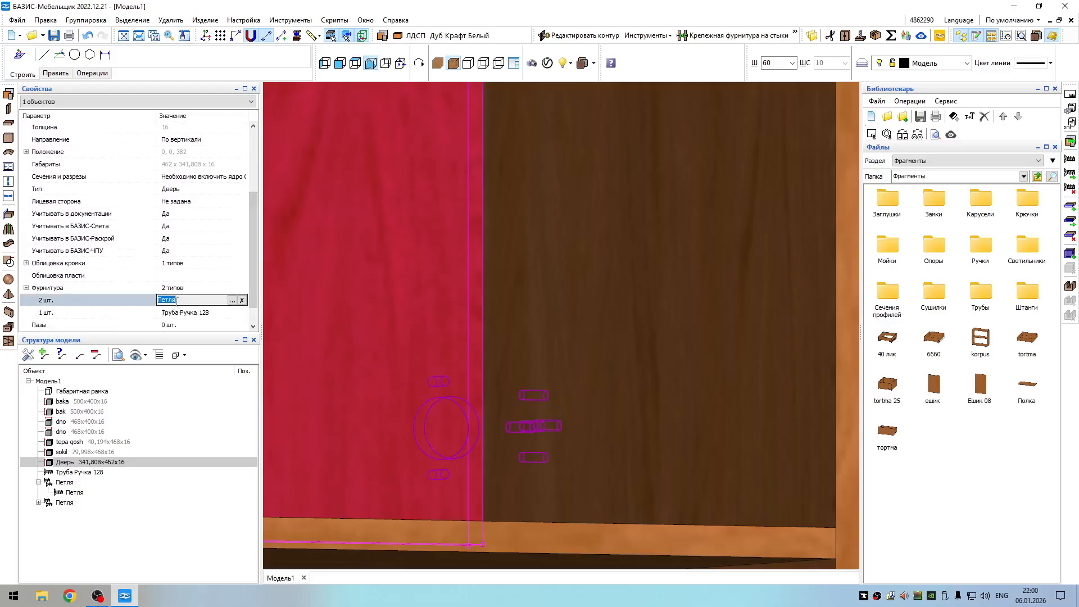
left_click(232, 300)
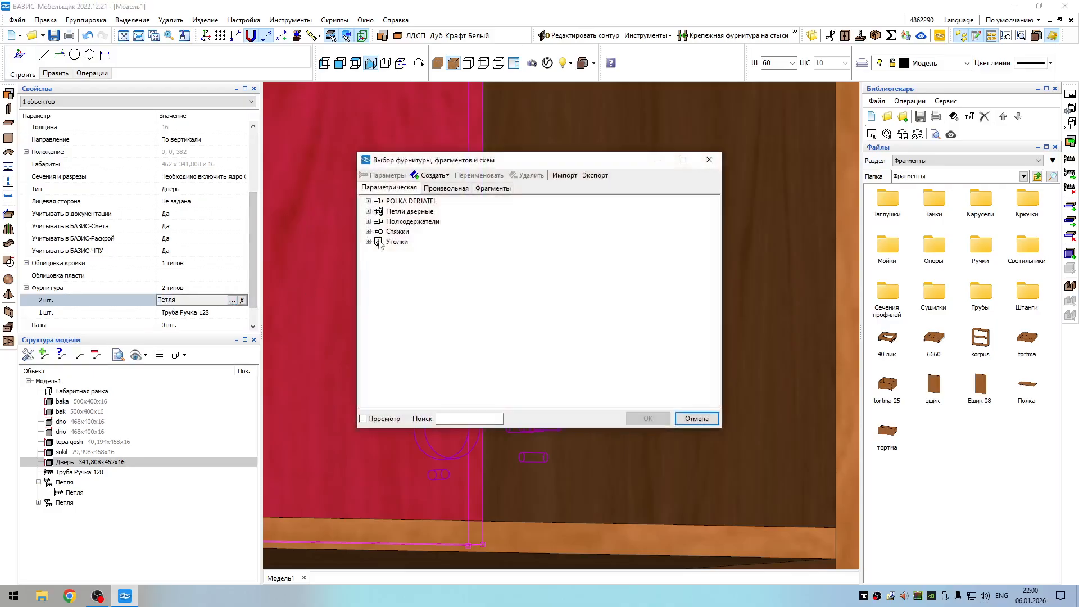
left_click(370, 213)
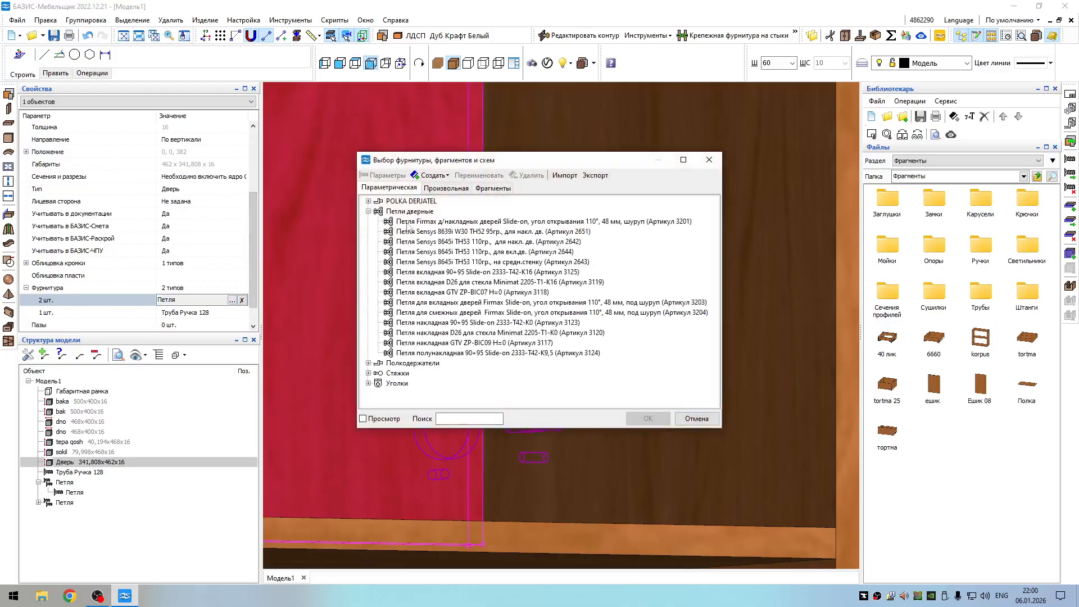
left_click(594, 223)
double_click(413, 222)
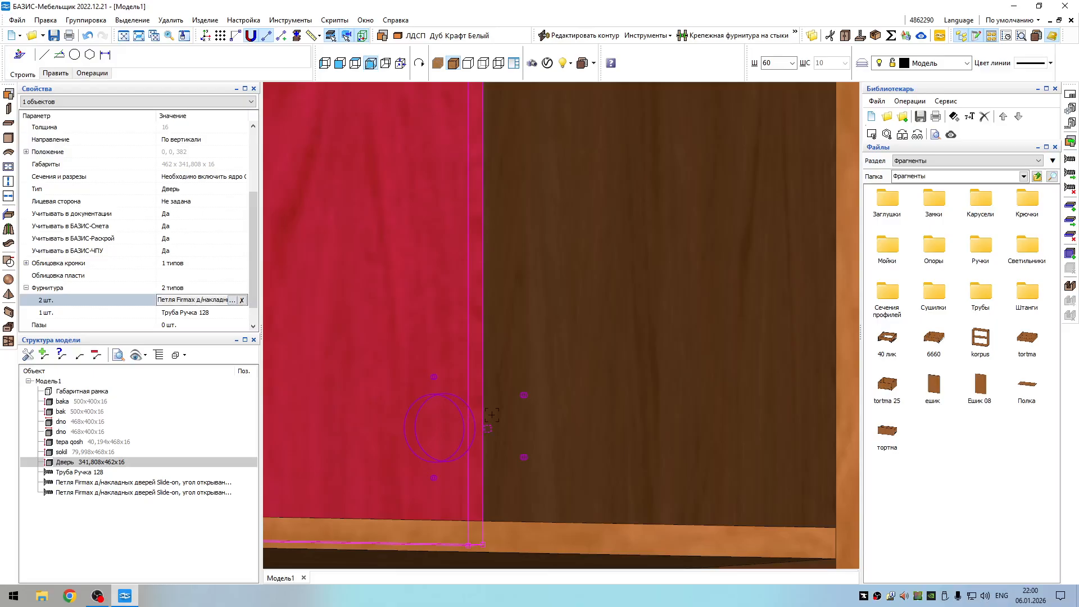
- Examine the replaced hinges' drilling on the door and side panel, and check the whole cabinet from outside
scroll(492, 407, "down", 8)
scroll(500, 286, "up", 8)
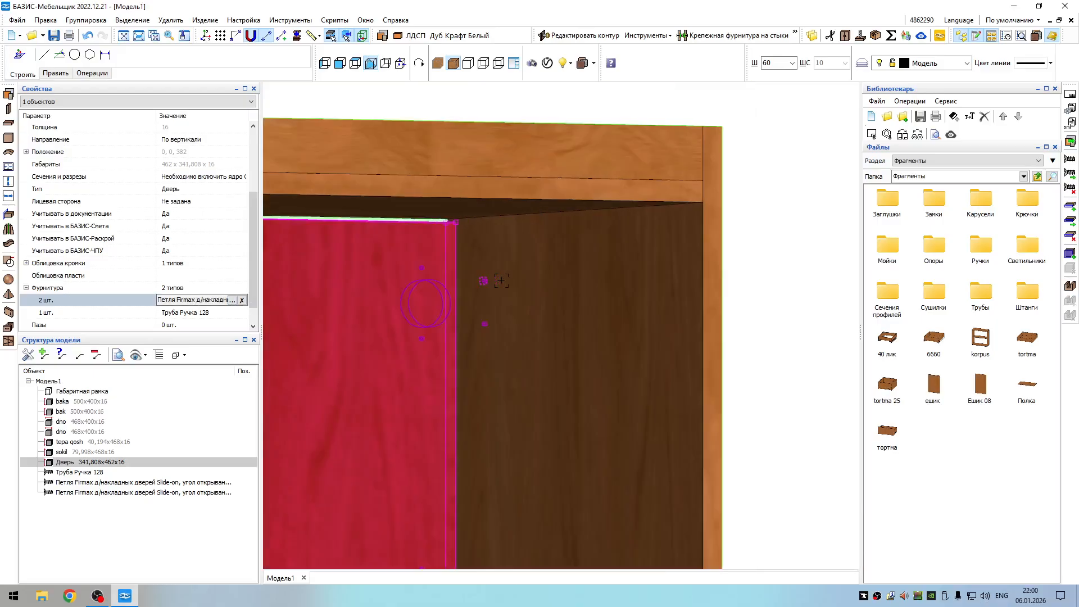
scroll(476, 278, "up", 4)
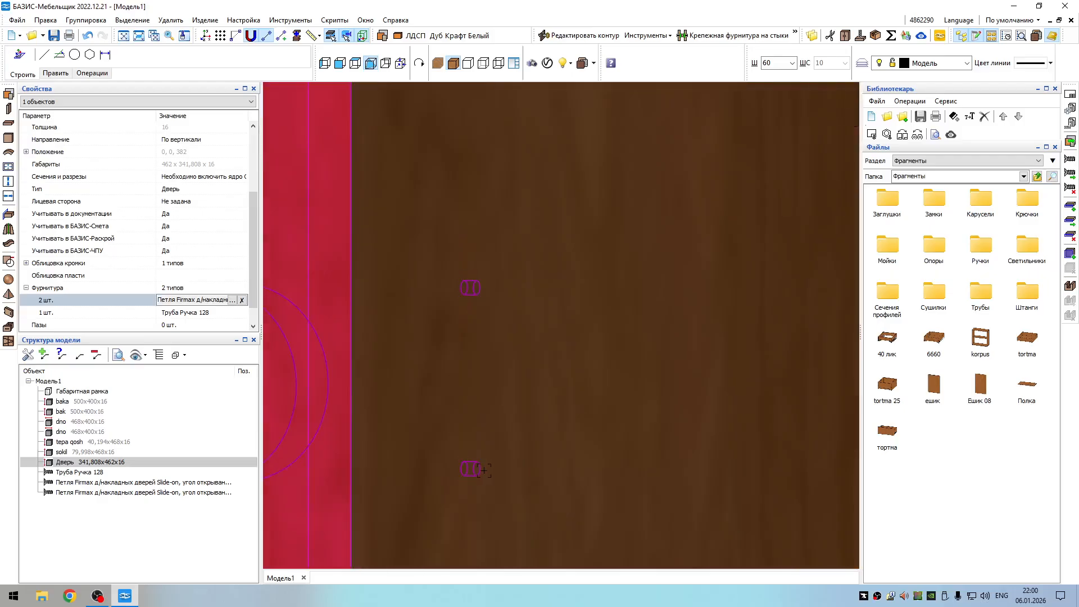
scroll(483, 470, "up", 2)
scroll(473, 471, "down", 8)
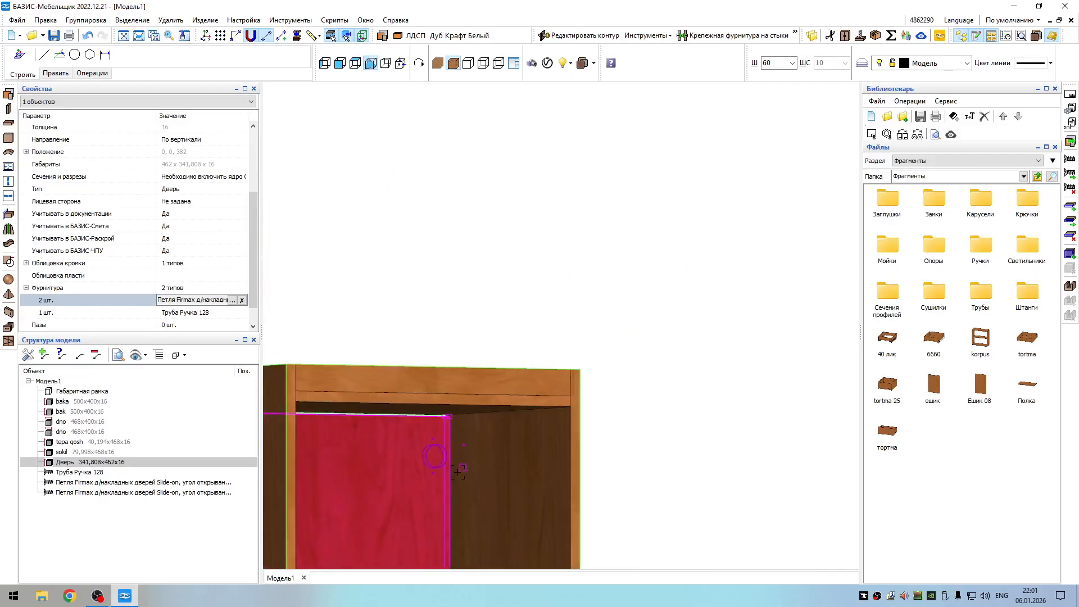
scroll(459, 472, "down", 10)
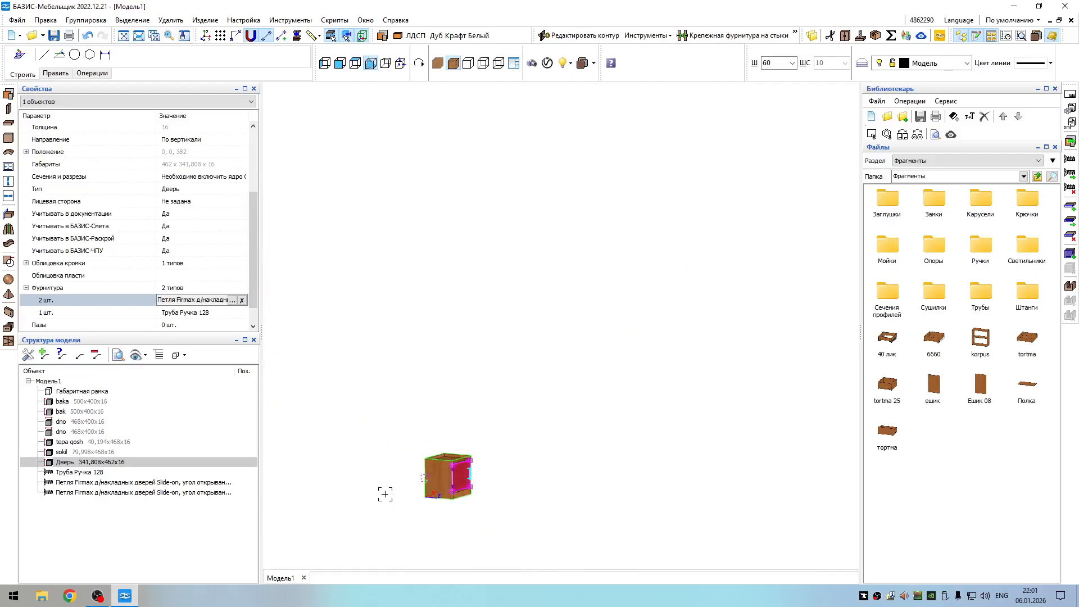
middle_click_drag(386, 494, 361, 493)
scroll(468, 501, "up", 6)
left_click(467, 480)
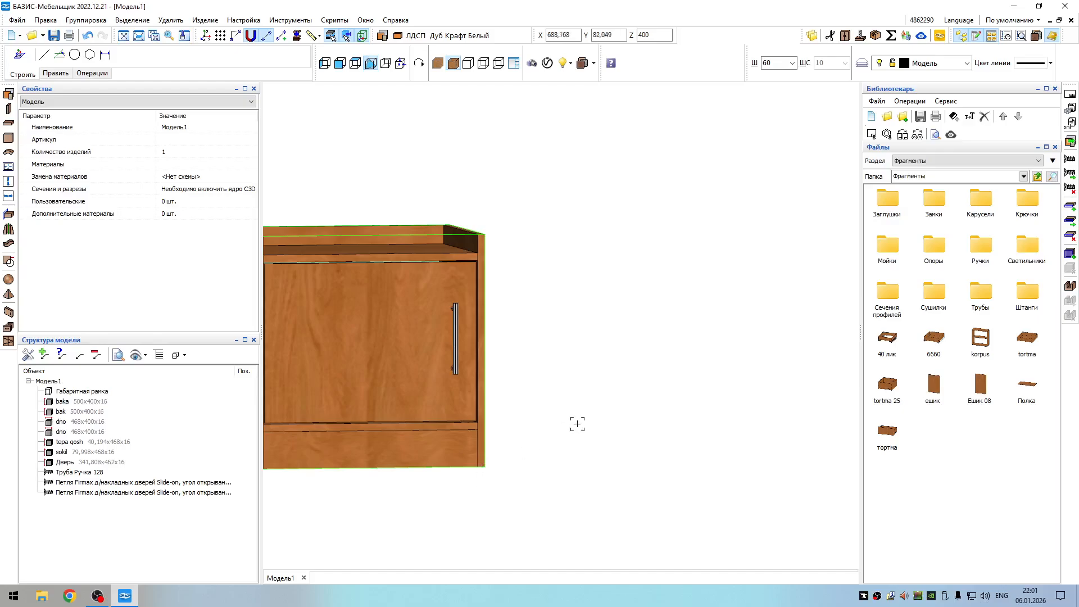
middle_click_drag(577, 424, 588, 350)
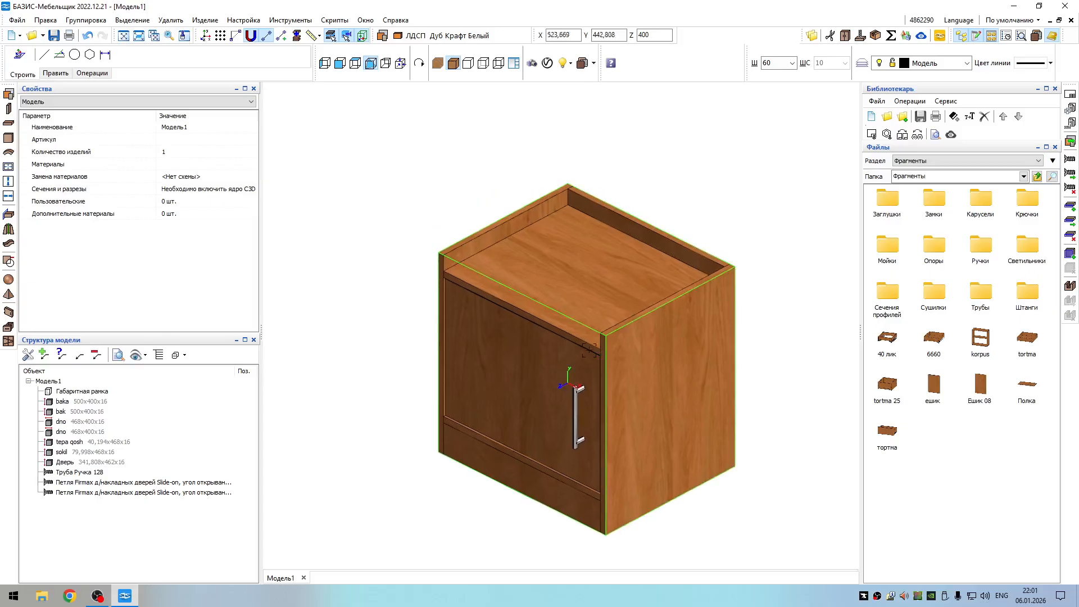
- Select the cabinet's two side panels, both horizontal panels, the upper back rail and the front plinth together
left_click(574, 289)
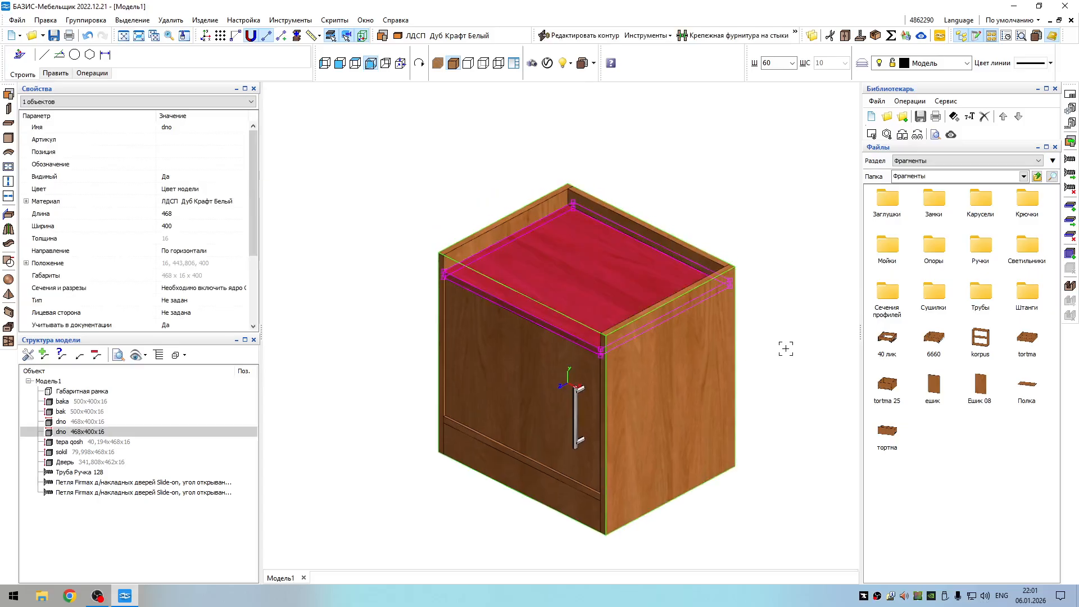
middle_click_drag(786, 349, 634, 434)
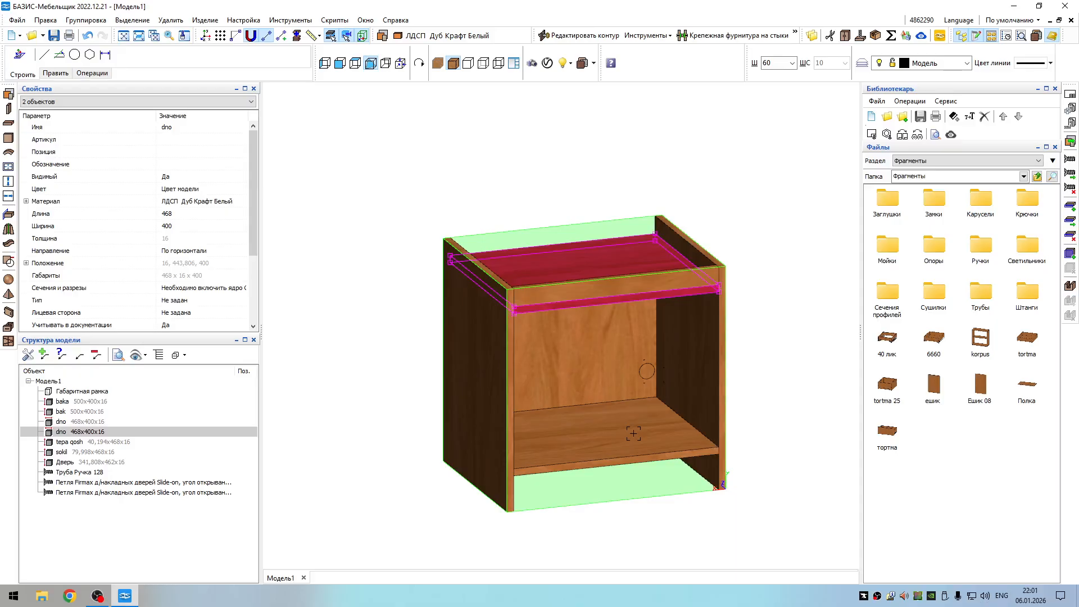
left_click(634, 433, "shift")
left_click(546, 299, "shift")
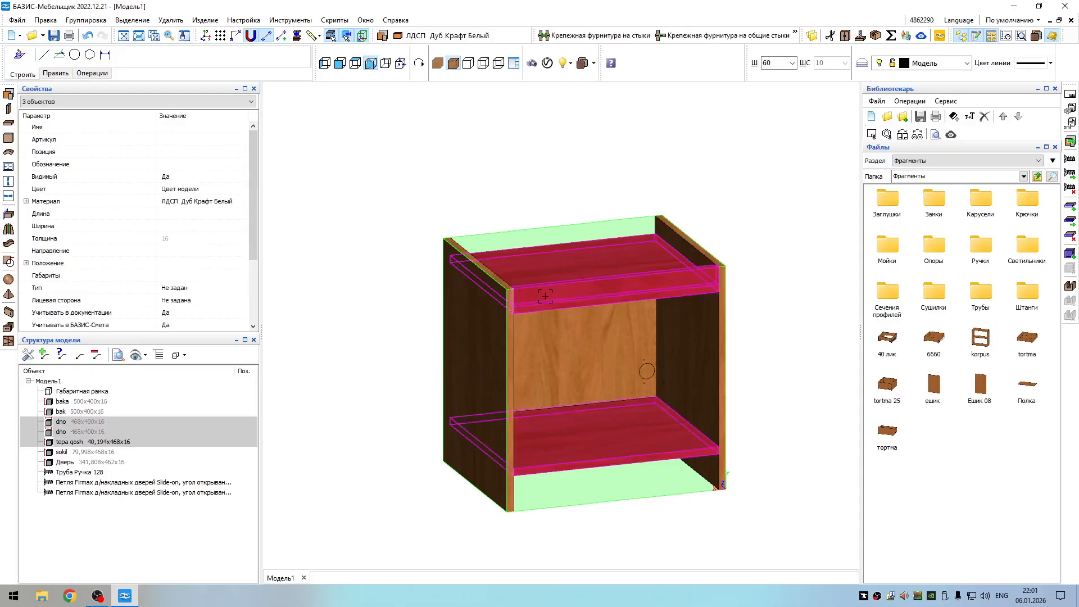
scroll(680, 372, "down", 3)
middle_click_drag(680, 373, 650, 494)
left_click(600, 455, "shift")
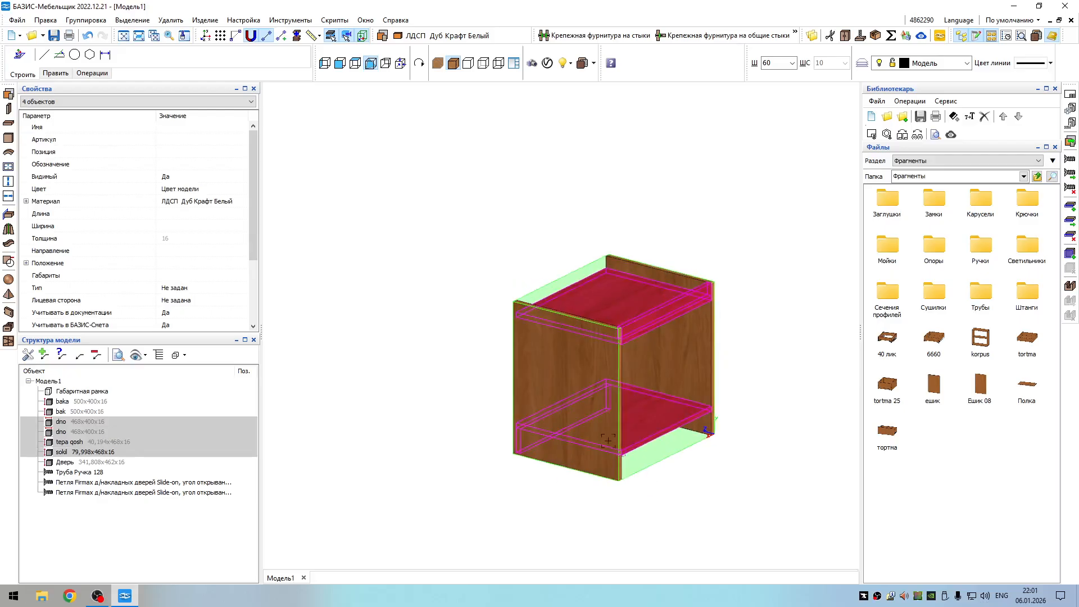
left_click(600, 419, "shift")
left_click(687, 366, "shift")
middle_click_drag(687, 365, 603, 354)
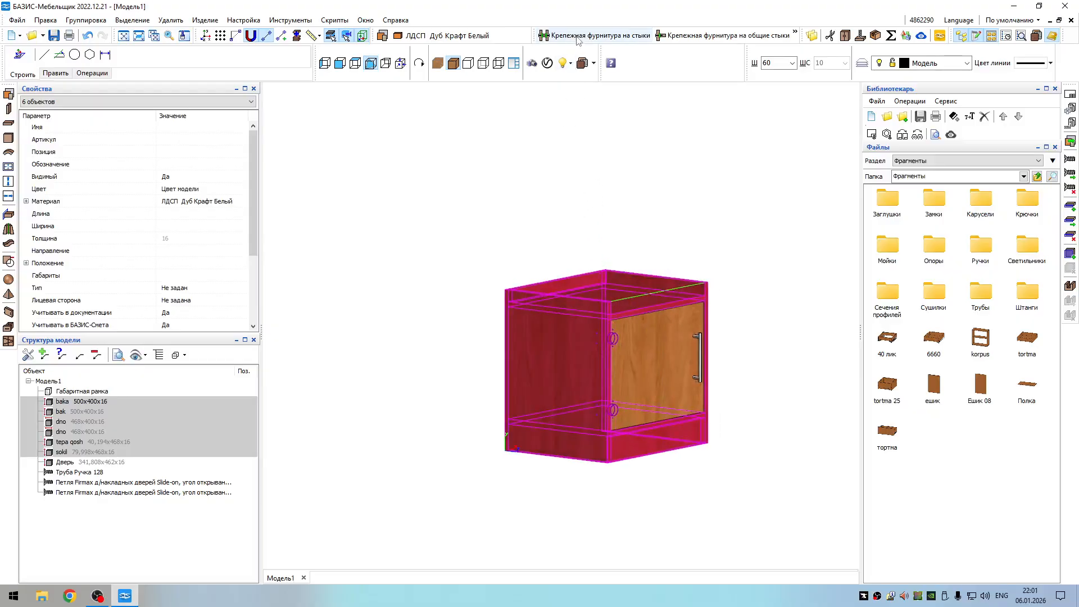
- Start placing fasteners on the selected panels' common joints, show the model as wireframe, and choose the scheme Крепеж\Евровинт 7x50 (32) симм
left_click(725, 37)
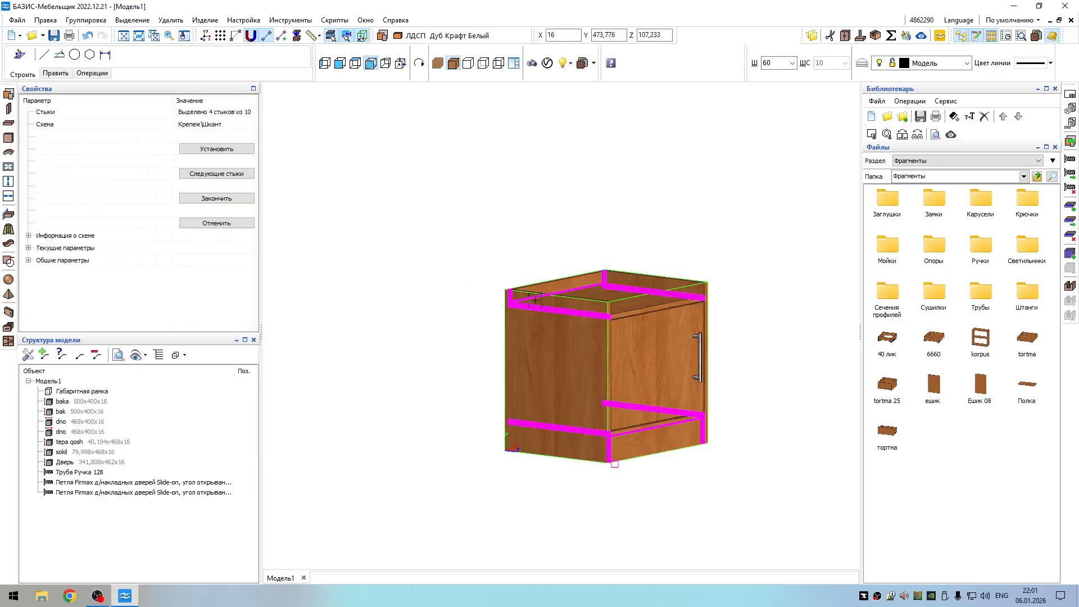
middle_click_drag(699, 285, 559, 120)
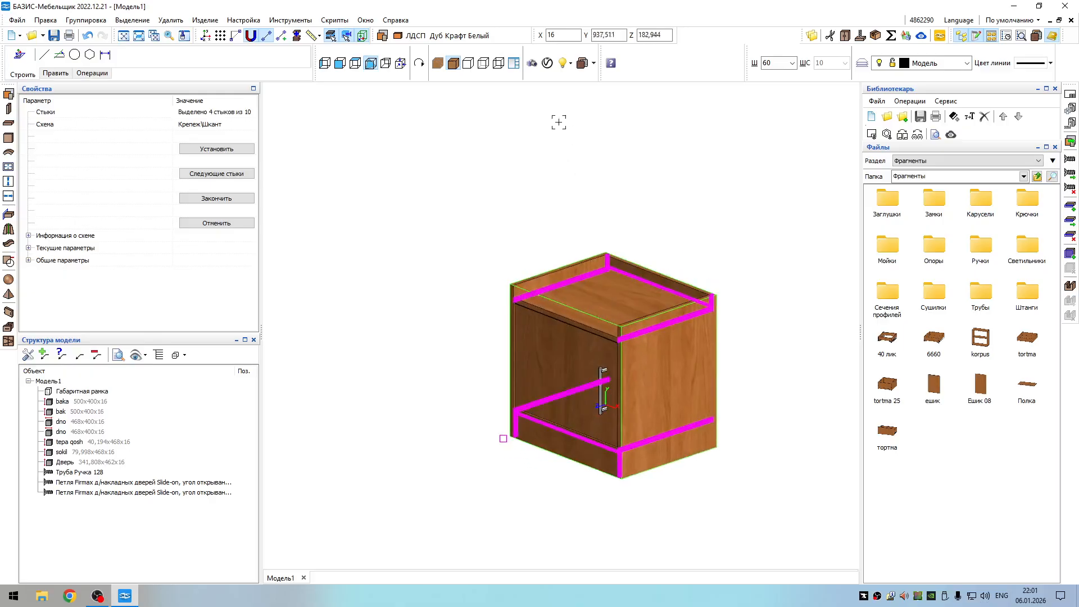
left_click(483, 63)
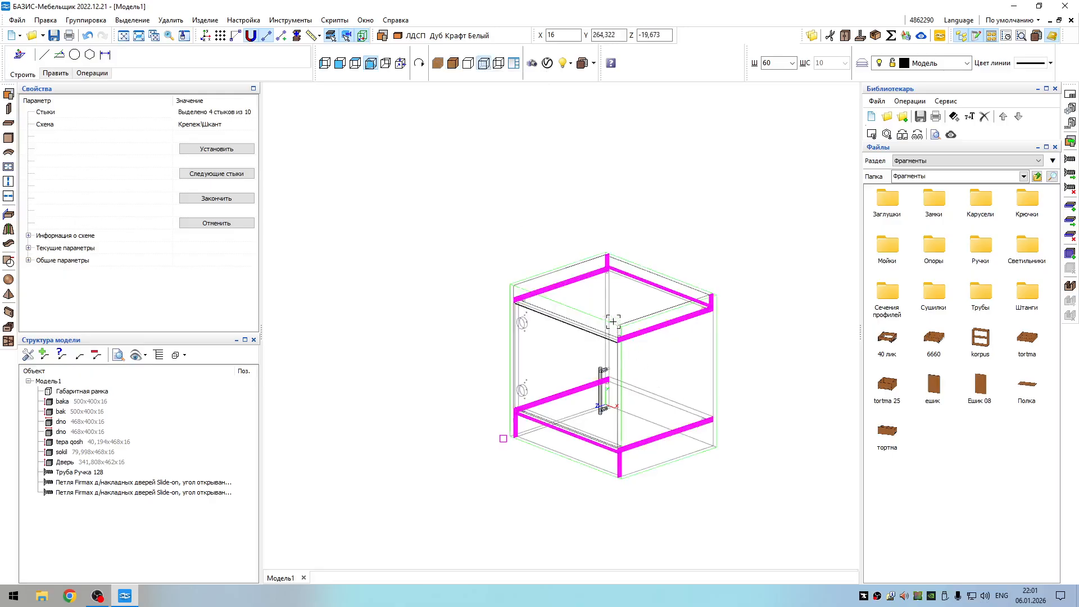
scroll(613, 321, "up", 3)
scroll(613, 321, "down", 2)
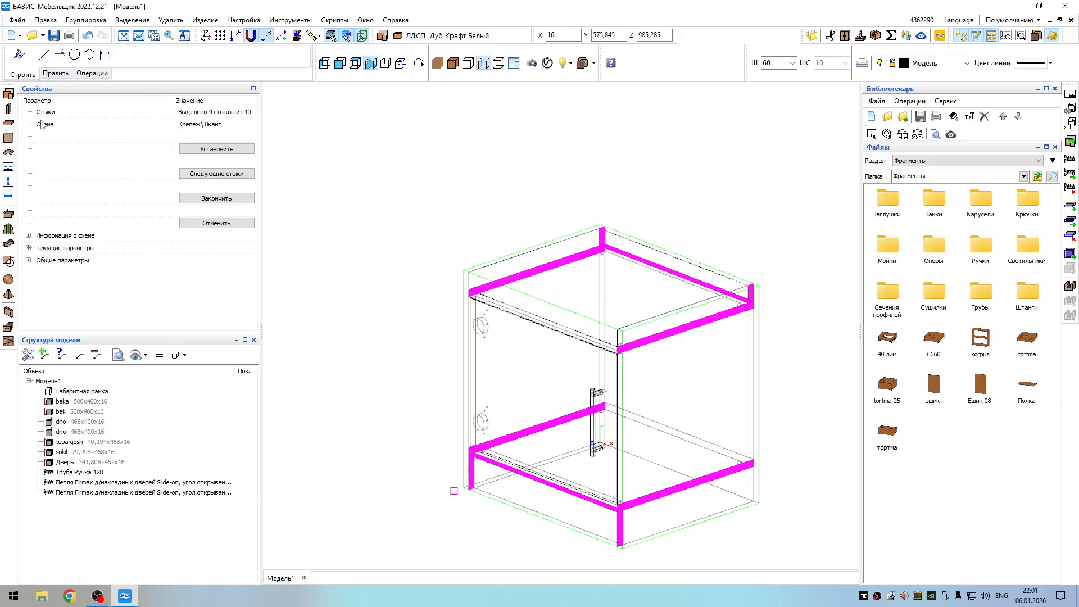
left_click(219, 125)
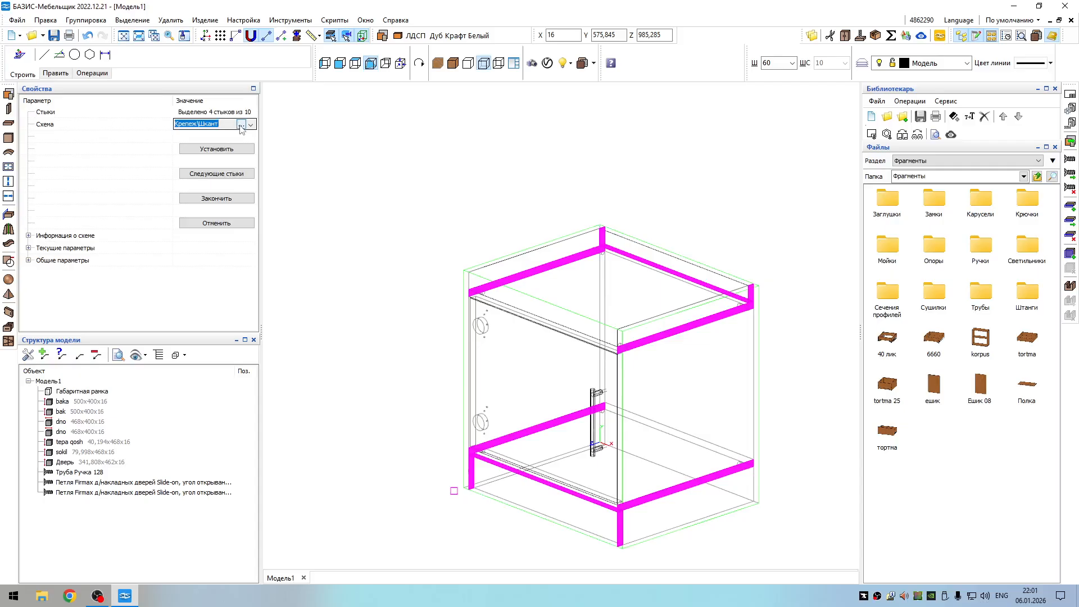
left_click(251, 124)
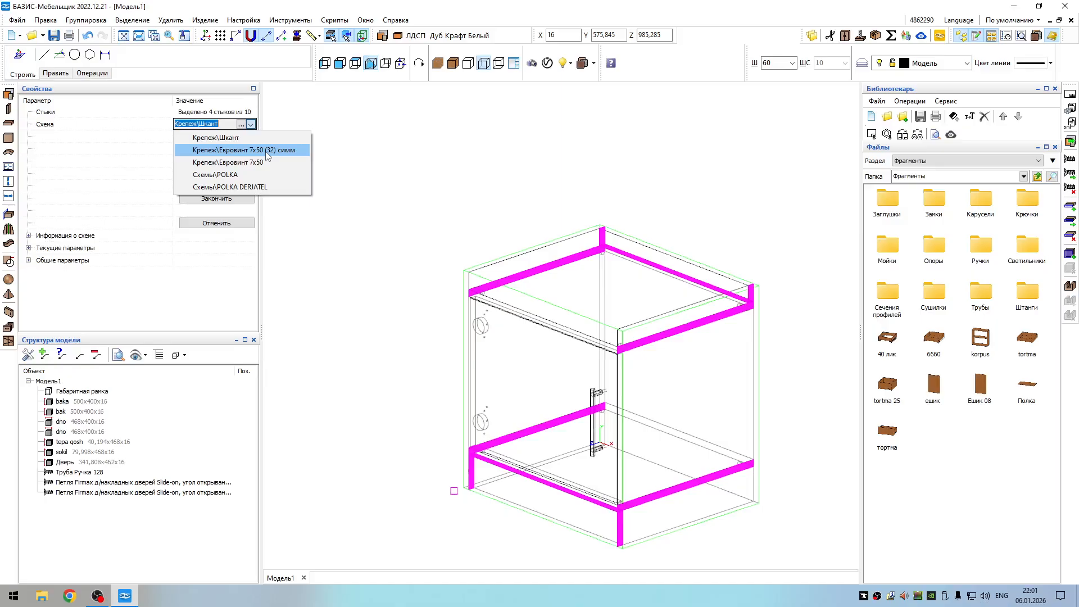
left_click(266, 151)
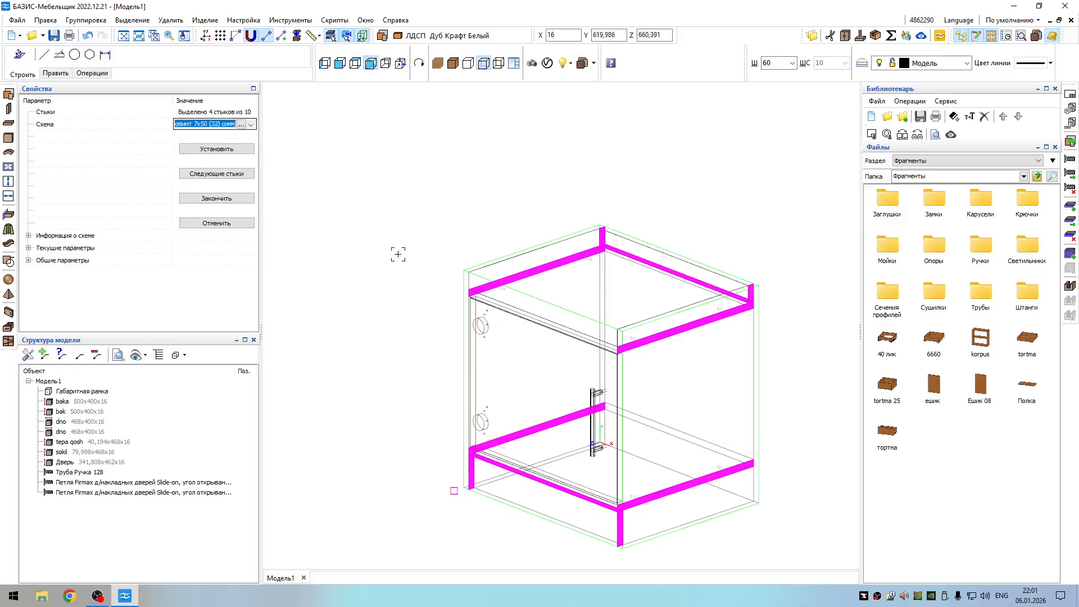
- Install the chosen Евровинт fasteners on all groups of common joints, check them around the plinth, and finish the placement
scroll(506, 285, "up", 5)
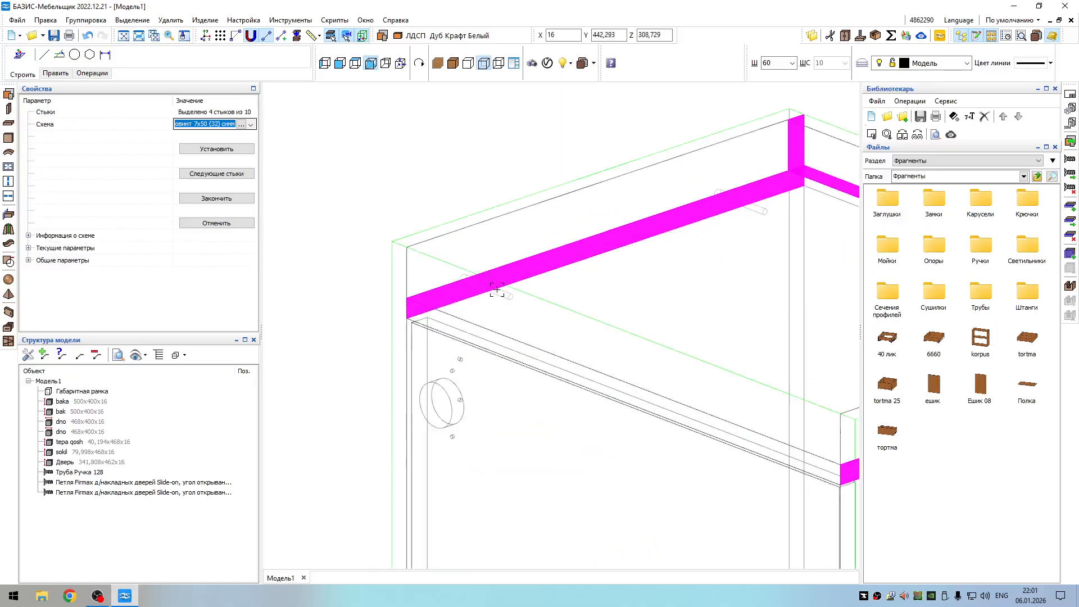
scroll(761, 243, "down", 3)
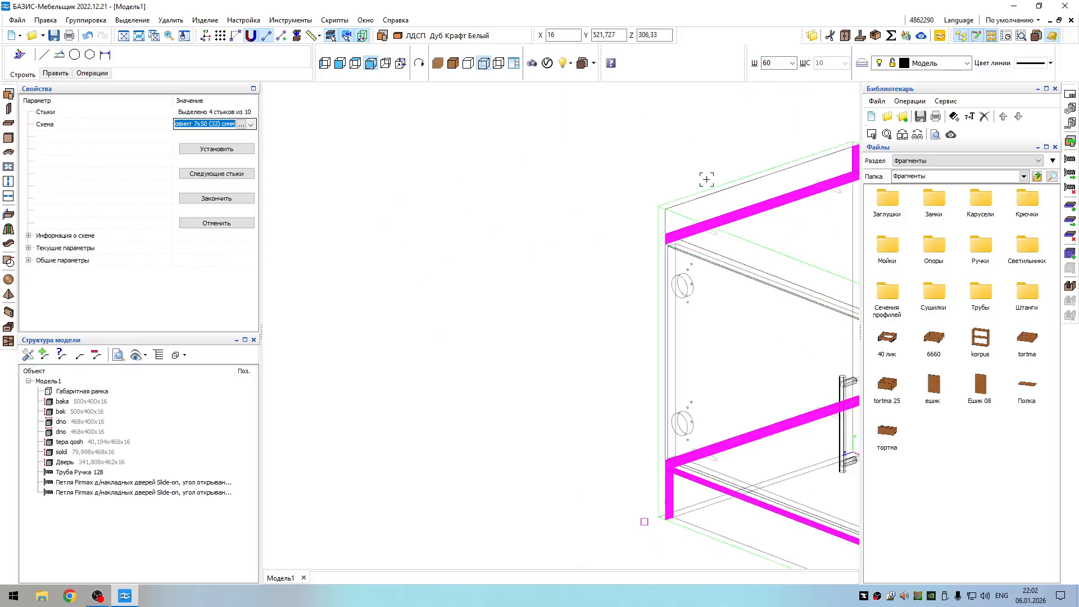
middle_click_drag(697, 180, 392, 176)
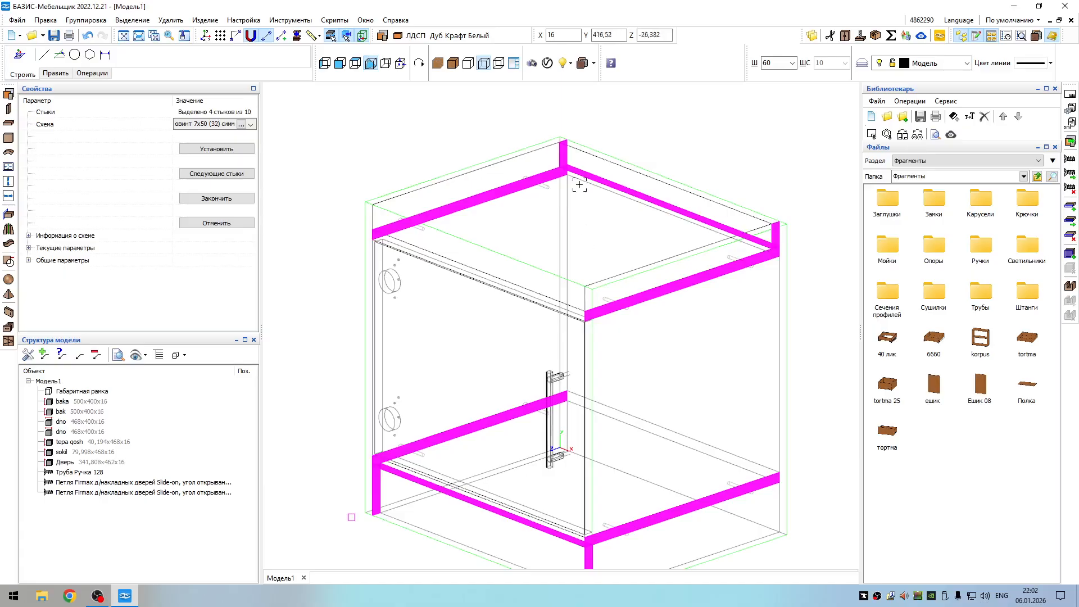
left_click(215, 150)
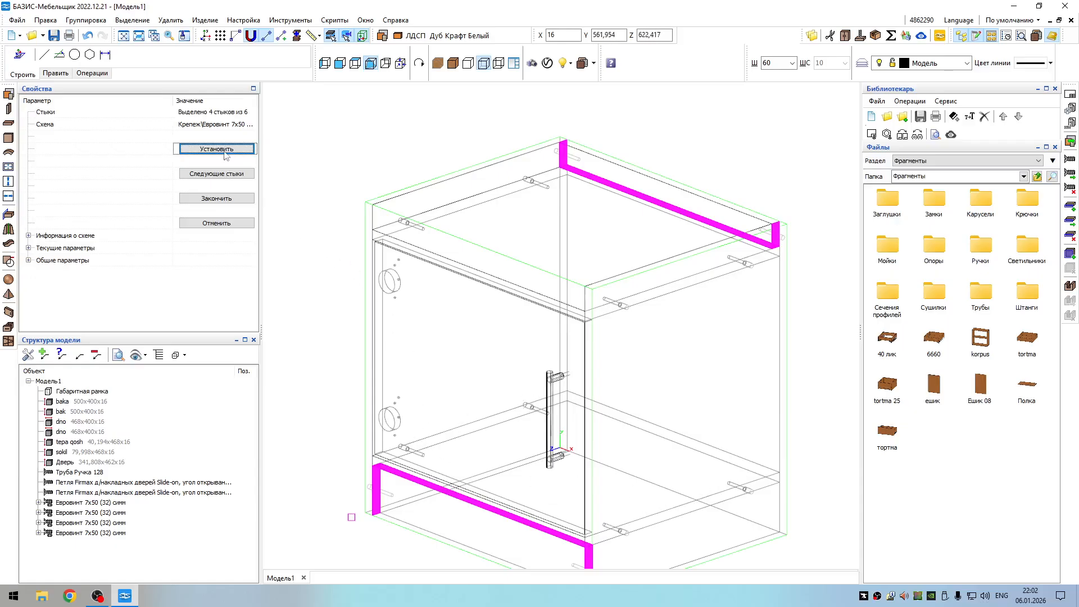
left_click(224, 152)
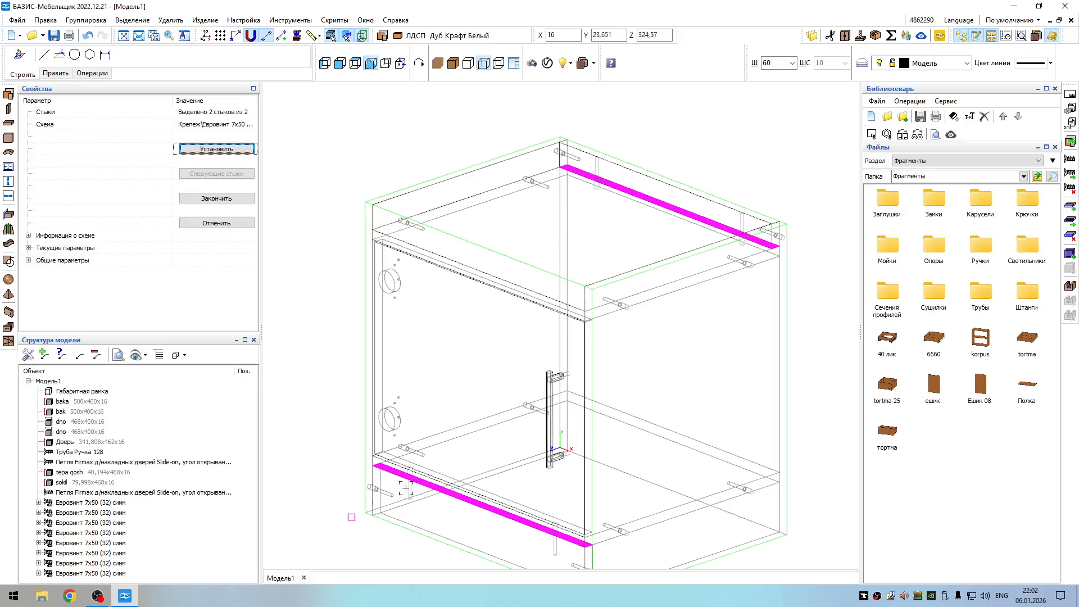
scroll(597, 539, "down", 2)
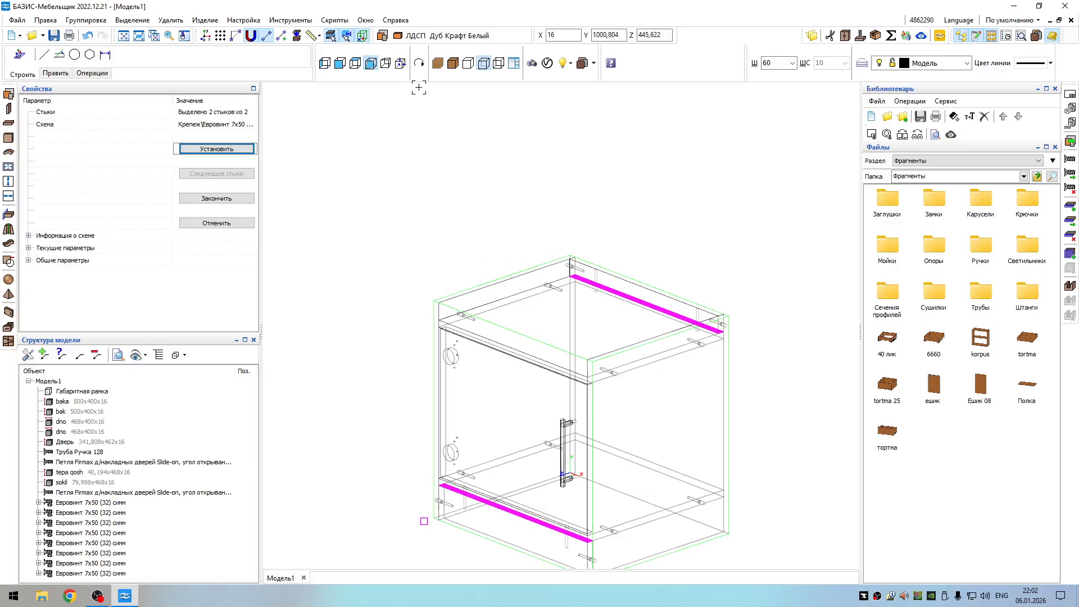
left_click(214, 147)
scroll(602, 316, "up", 2)
scroll(599, 324, "down", 4)
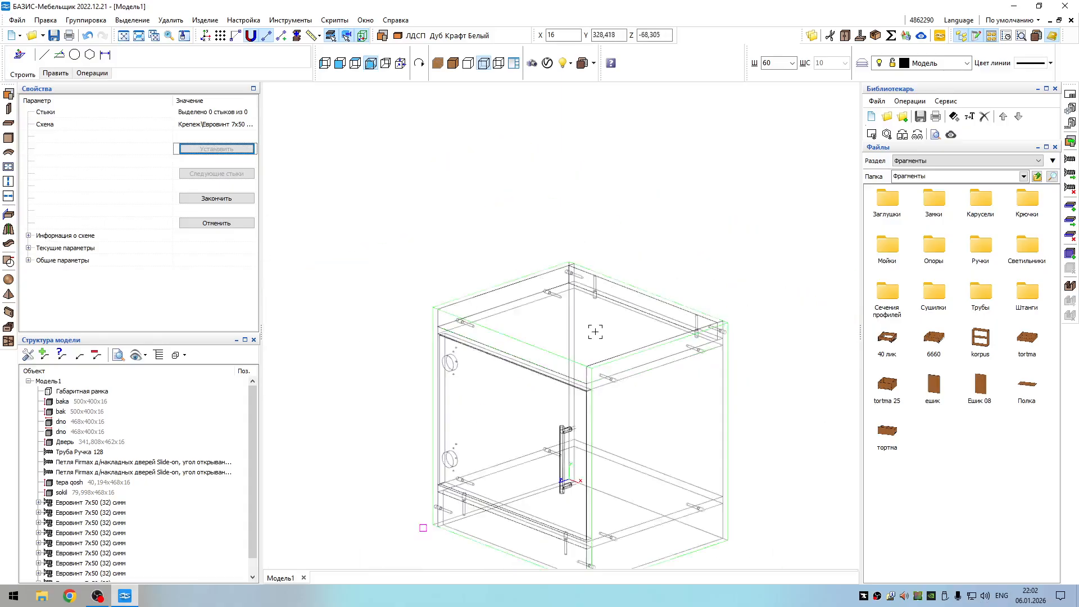
middle_click_drag(634, 409, 634, 271)
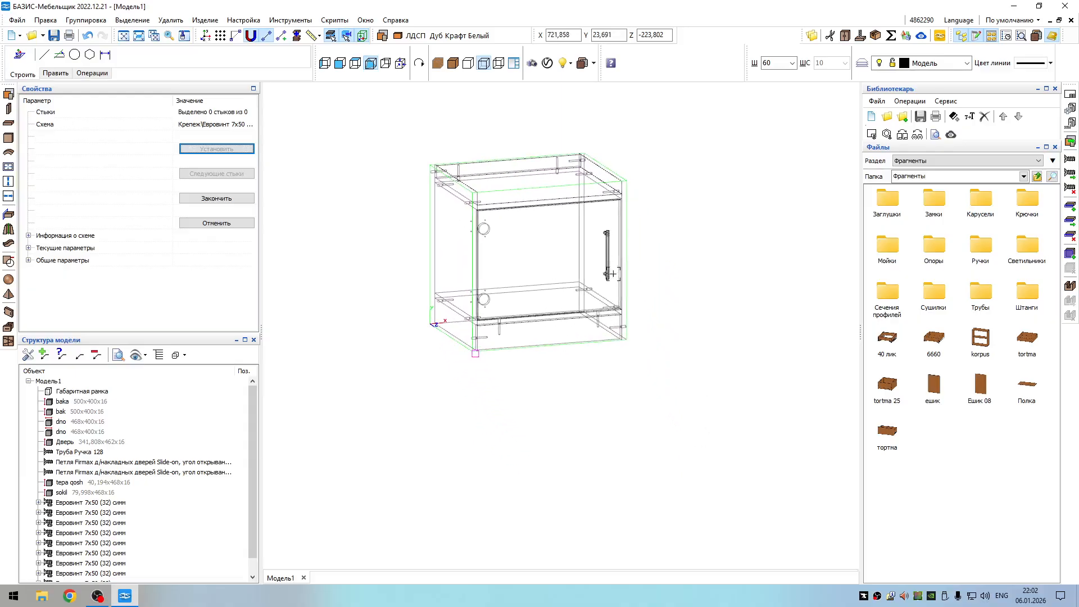
scroll(514, 346, "up", 7)
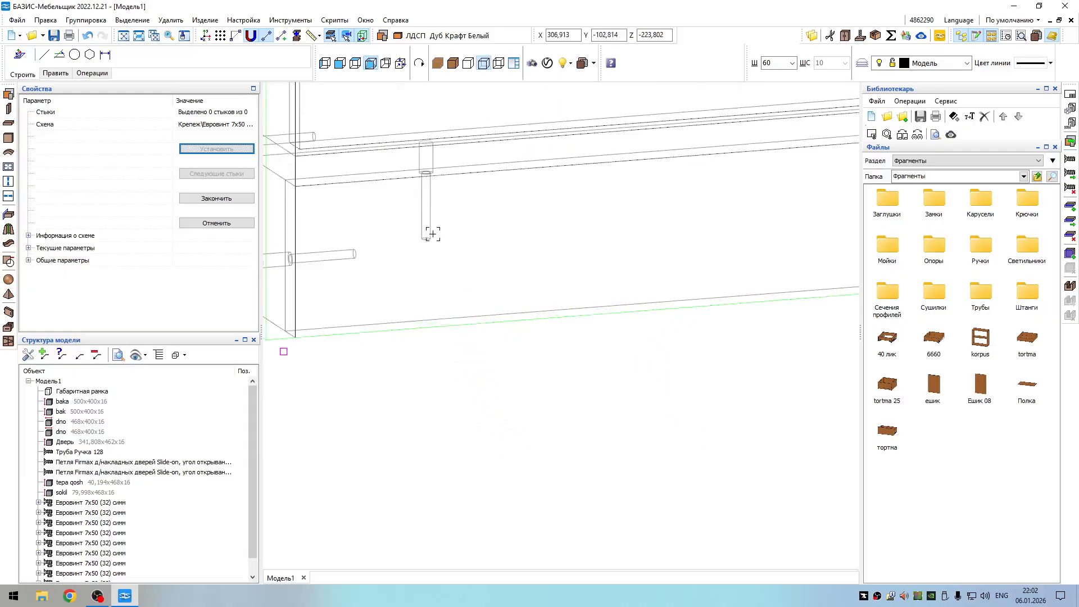
scroll(428, 239, "down", 5)
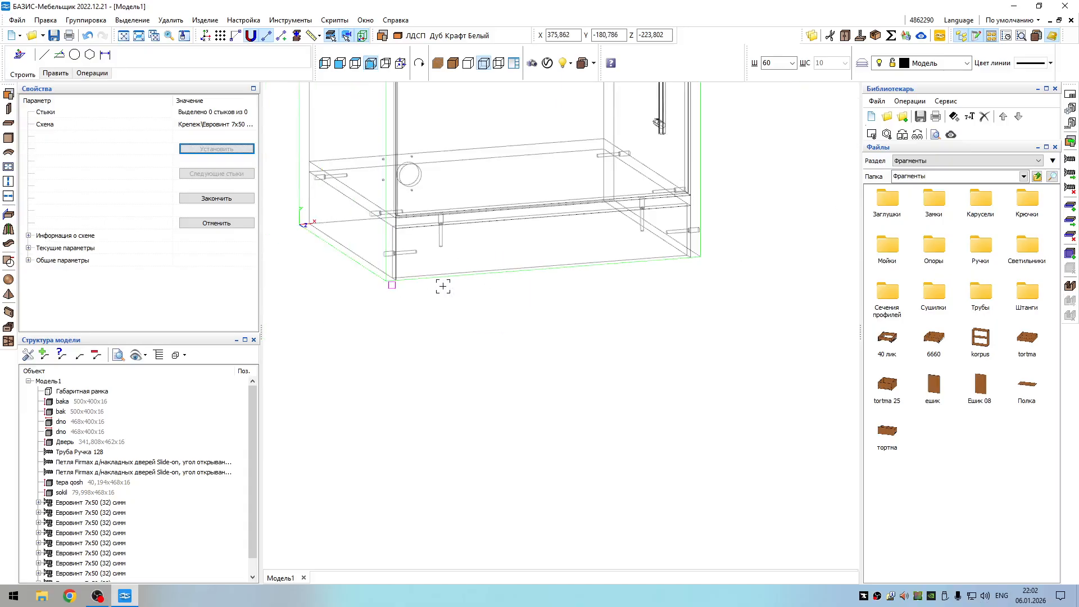
scroll(438, 280, "down", 2)
middle_click_drag(436, 280, 440, 272)
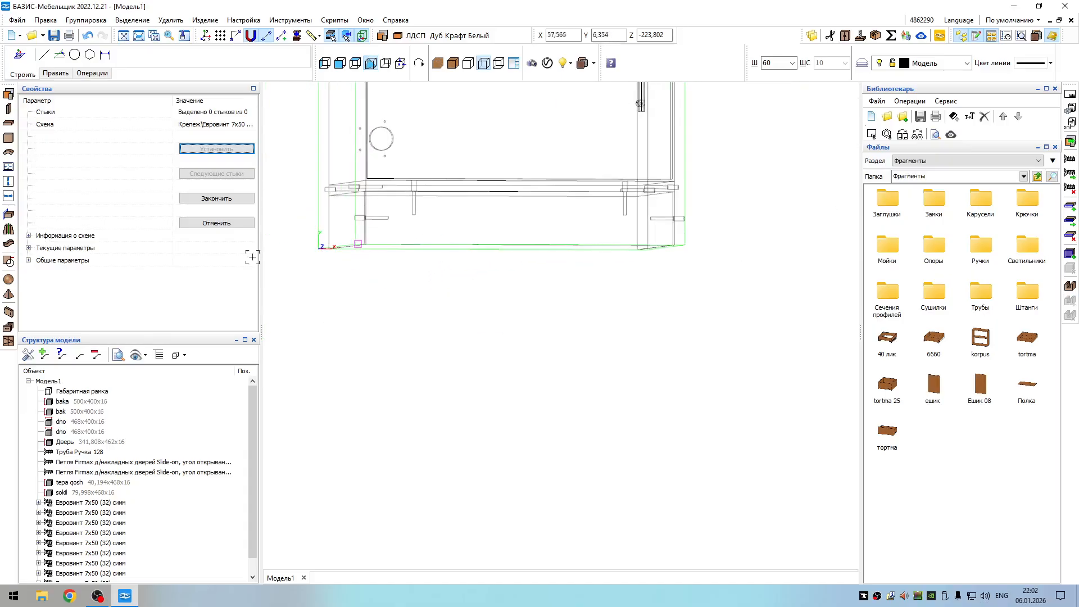
left_click(217, 198)
- Delete the two vertical Евровинт screws that join the bottom panel to the front plinth
scroll(444, 213, "up", 3)
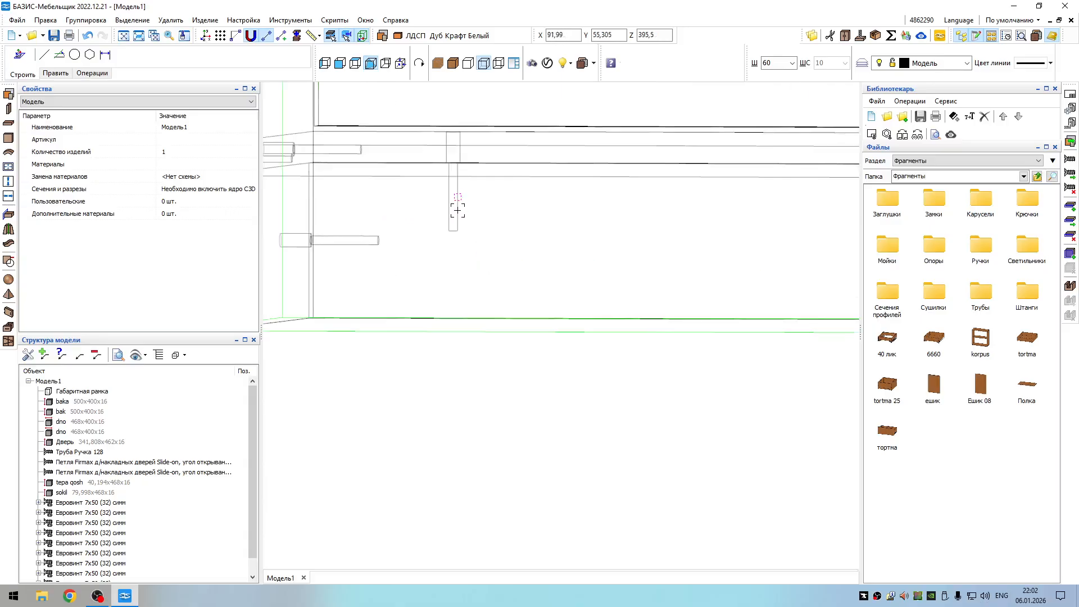
left_click(452, 218)
left_click(475, 247)
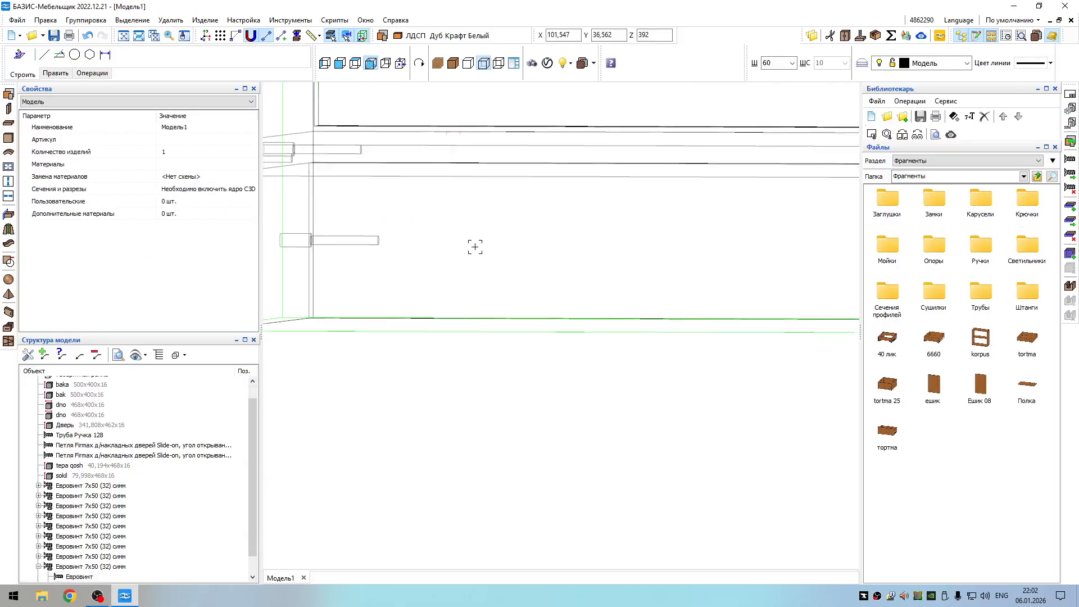
scroll(475, 246, "down", 2)
scroll(685, 240, "up", 3)
left_click(699, 247)
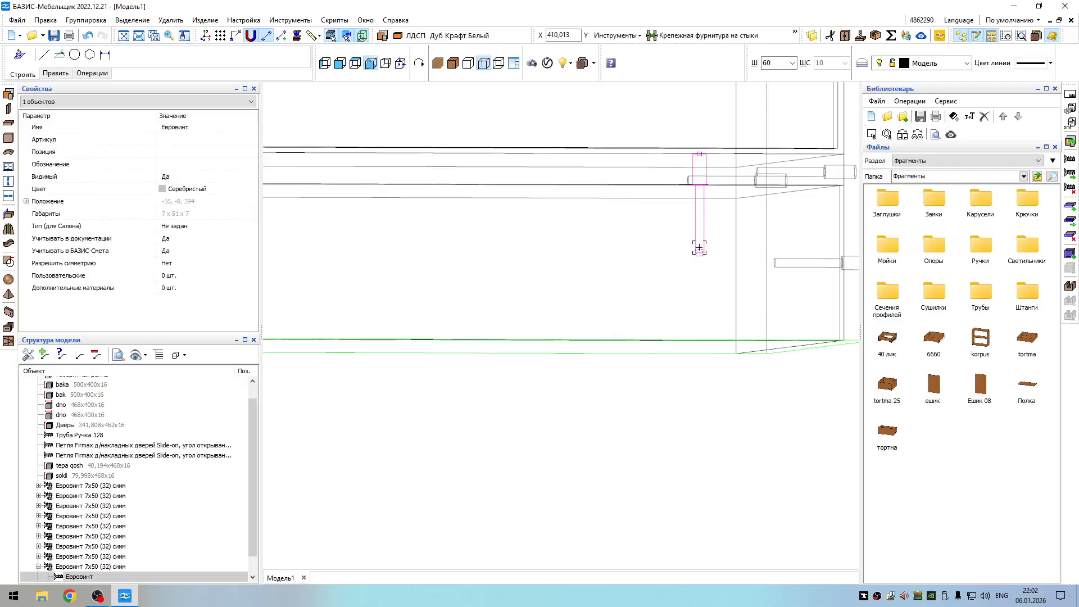
key("Delete")
- Show the cabinet in perspective with textures and edge lines and check it from the front
scroll(699, 249, "down", 3)
middle_click_drag(778, 254, 559, 365)
left_click(387, 63)
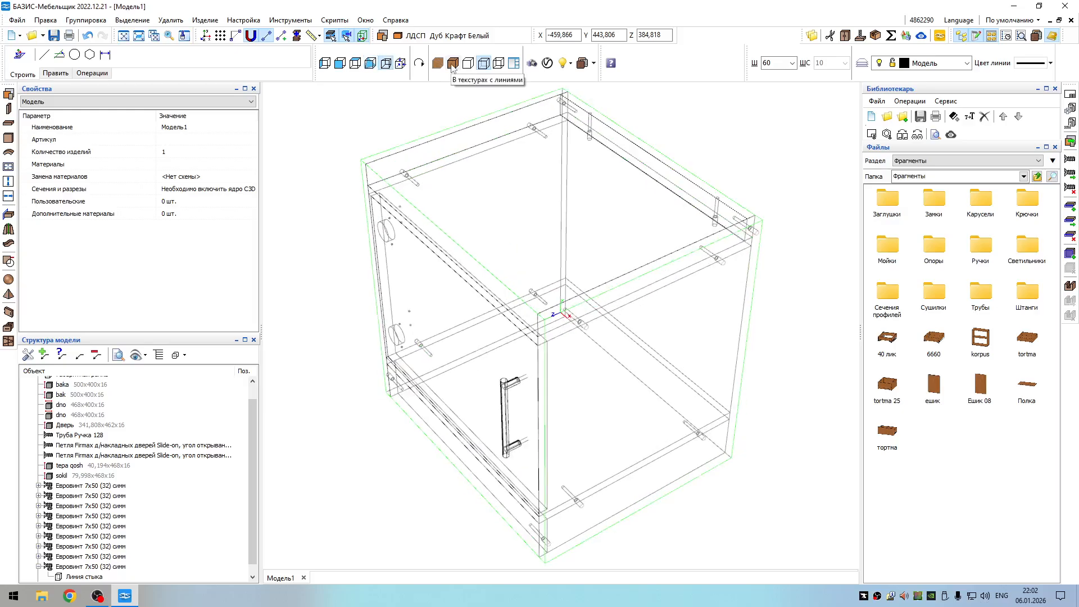
left_click(452, 66)
middle_click_drag(380, 140, 621, 294)
scroll(563, 279, "down", 7)
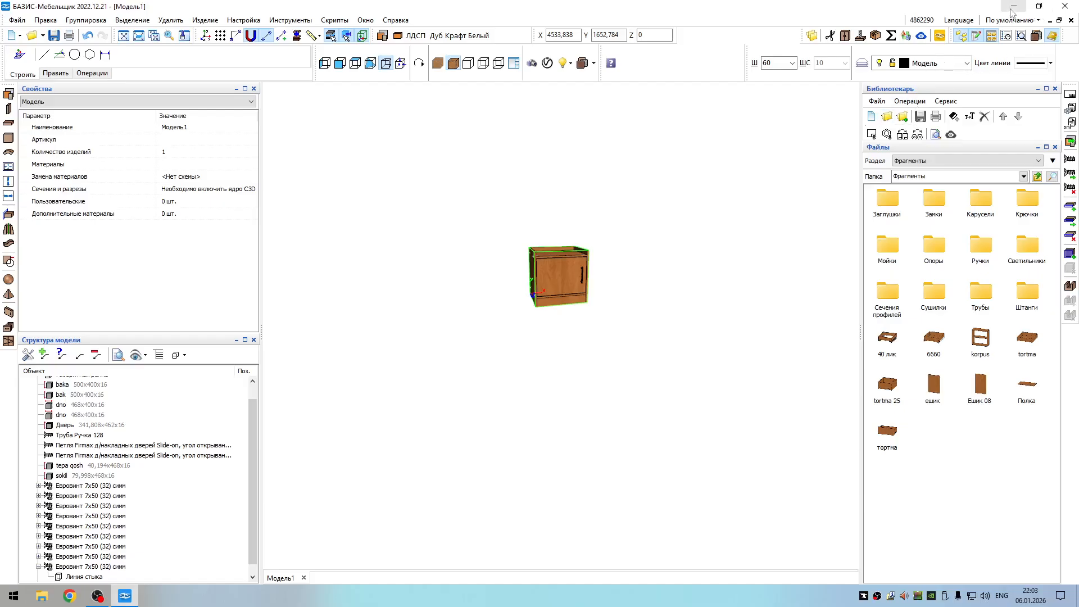
- Close БАЗИС-Мебельщик without saving the model, and switch to PRO100 with a new project
left_click(1065, 6)
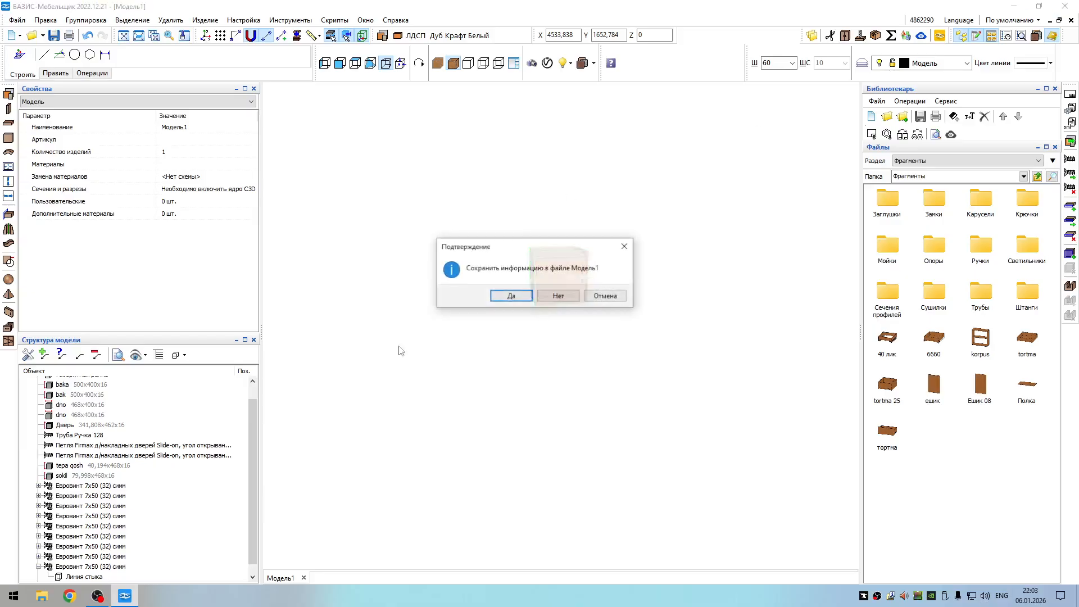
left_click(566, 297)
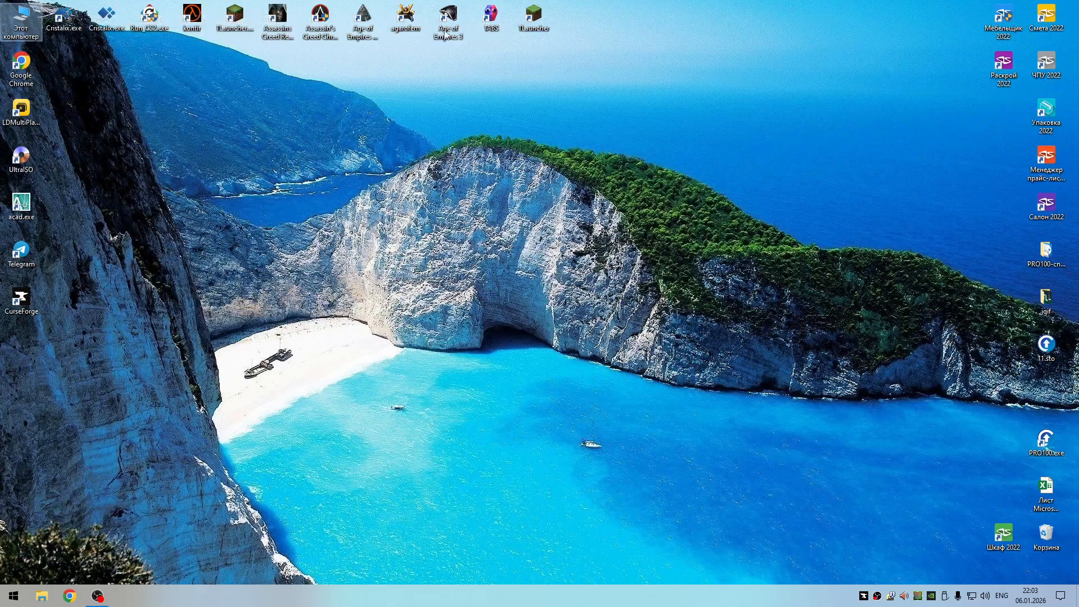
double_click(1046, 444)
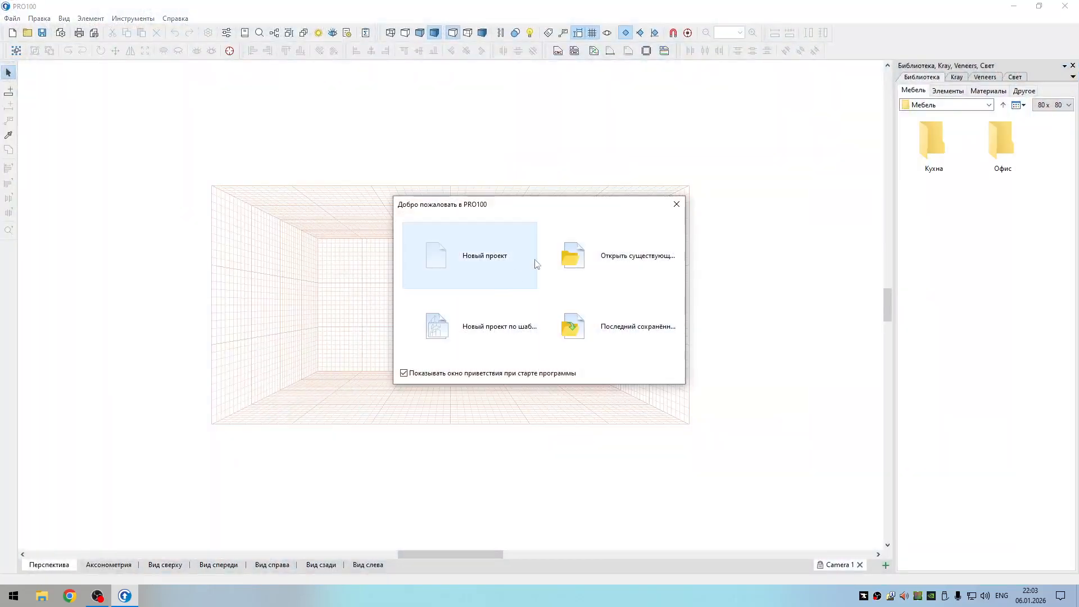
left_click(444, 263)
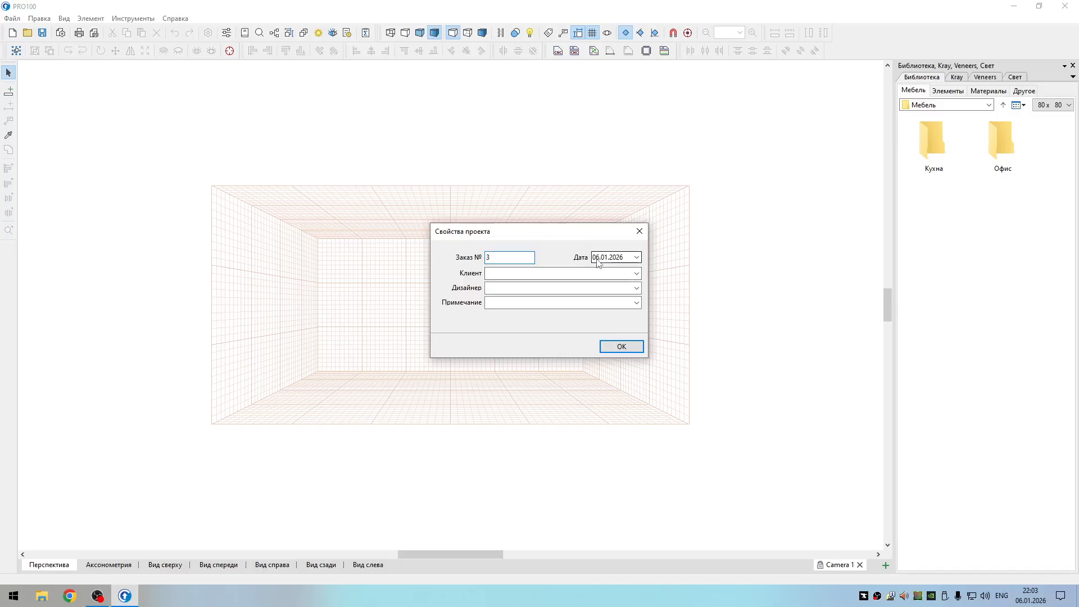
- Fill in the designer's name in the project properties, leave the client and note empty, and accept them
left_click(494, 275)
left_click(517, 288)
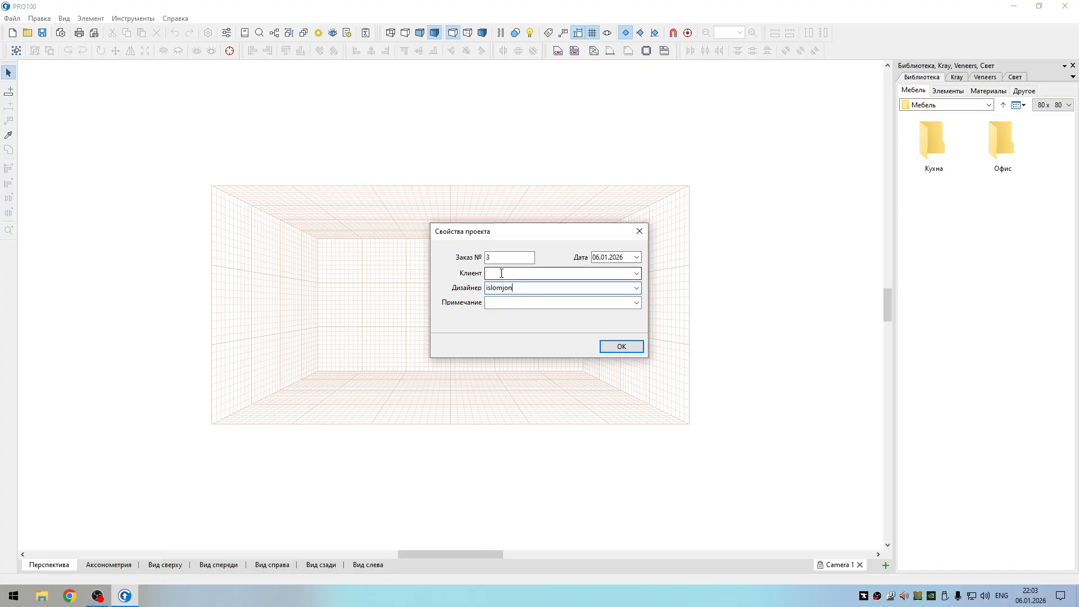
double_click(491, 289)
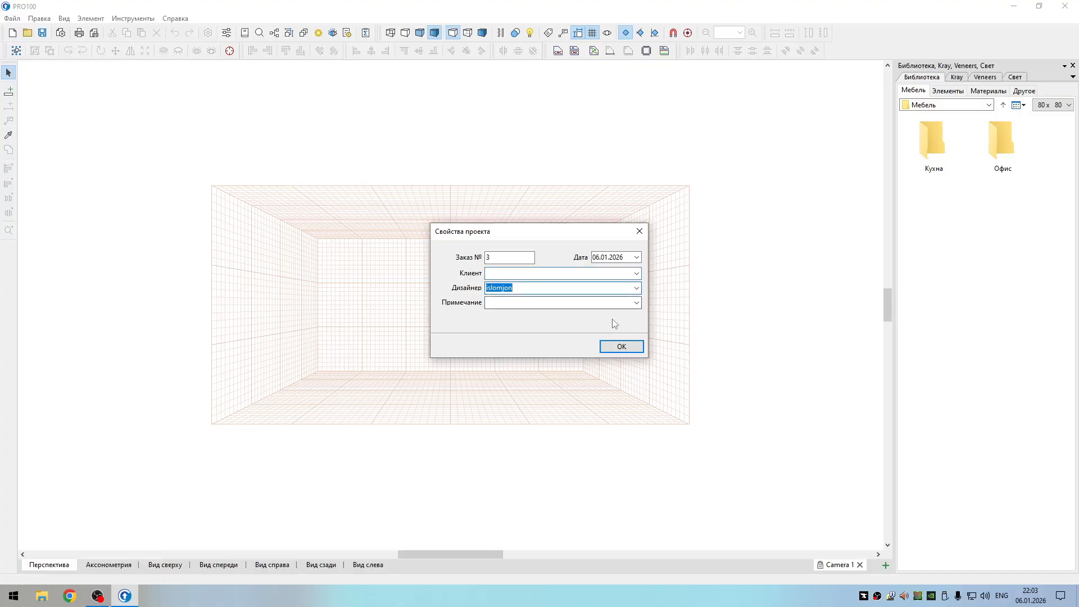
left_click(487, 288)
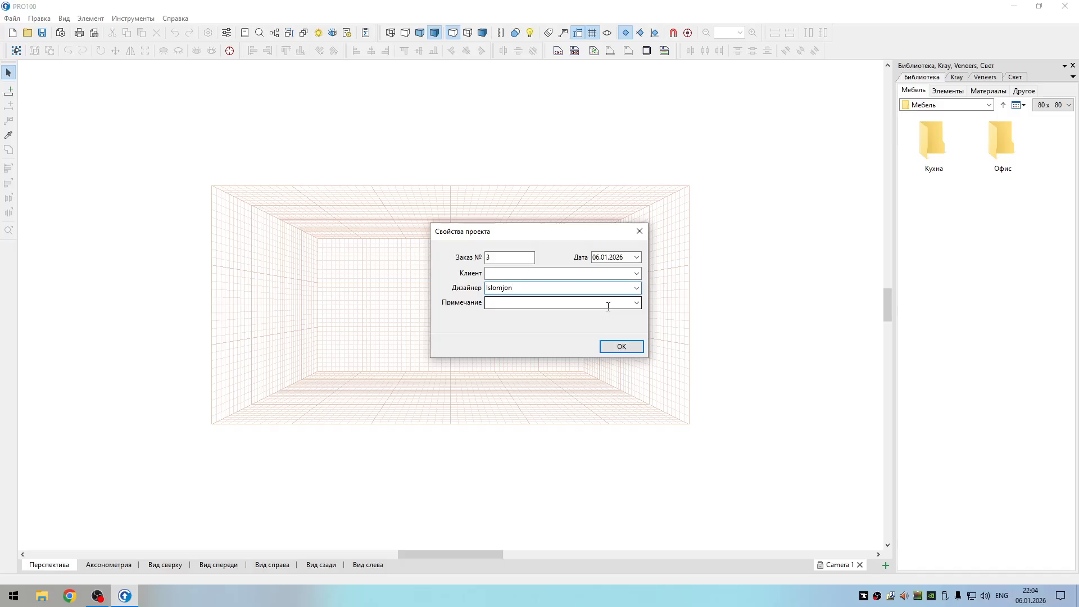
left_click(637, 274)
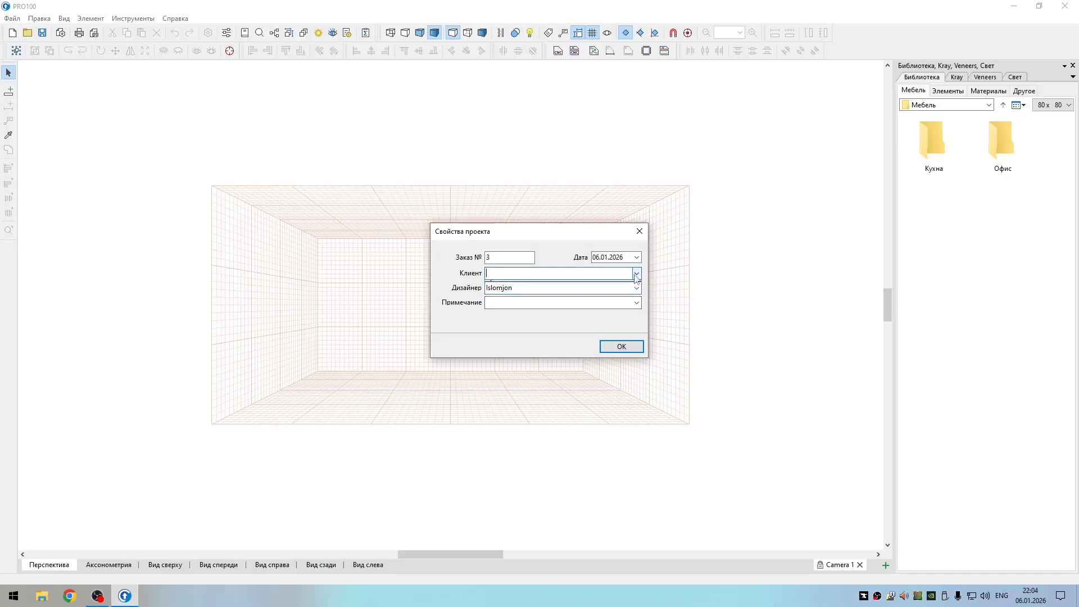
left_click(519, 274)
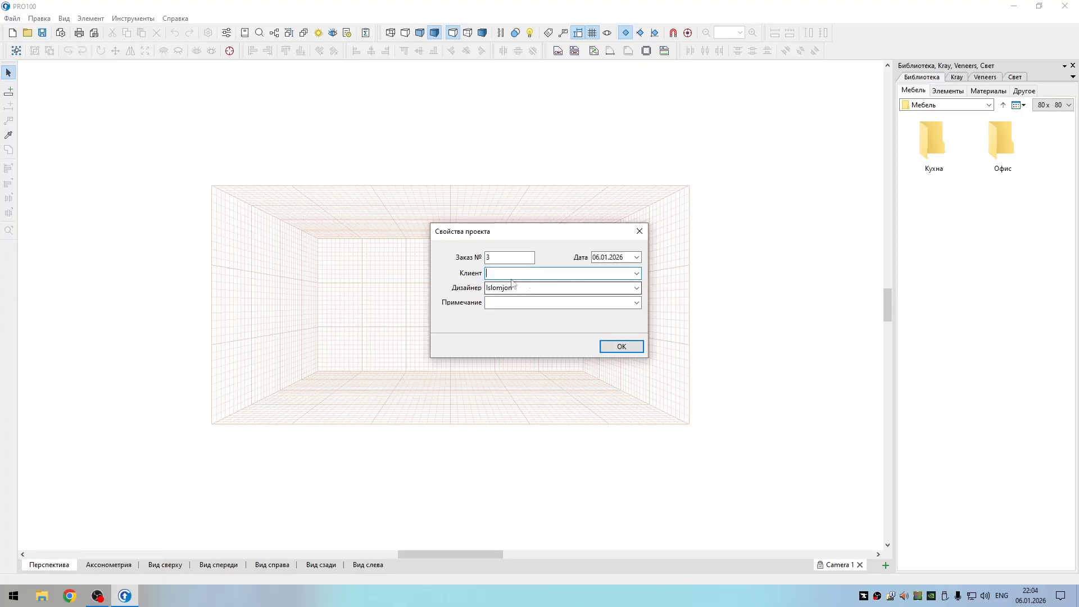
left_click(510, 305)
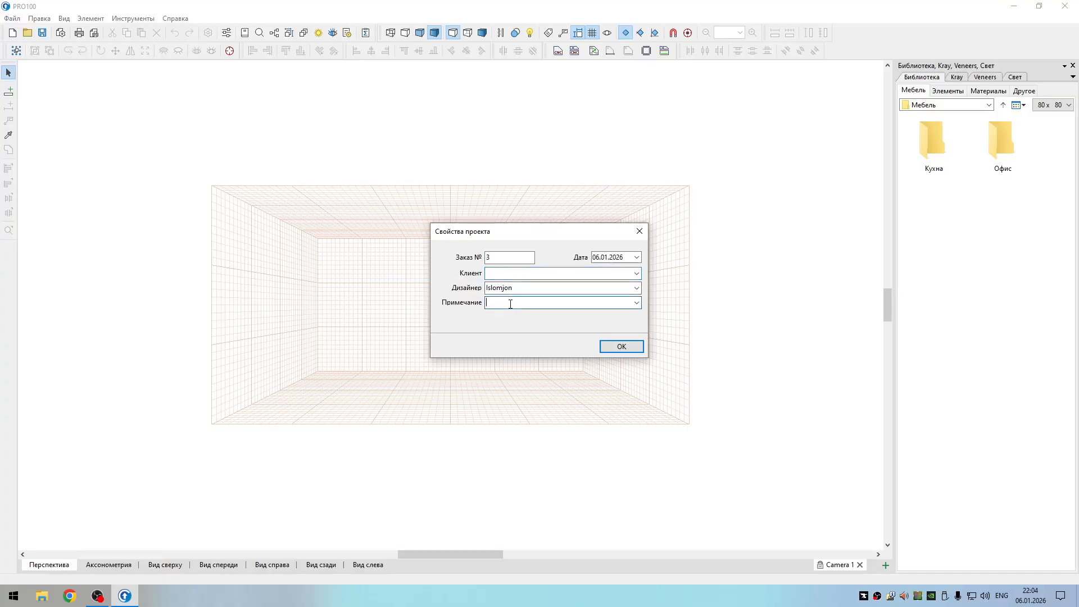
left_click(622, 347)
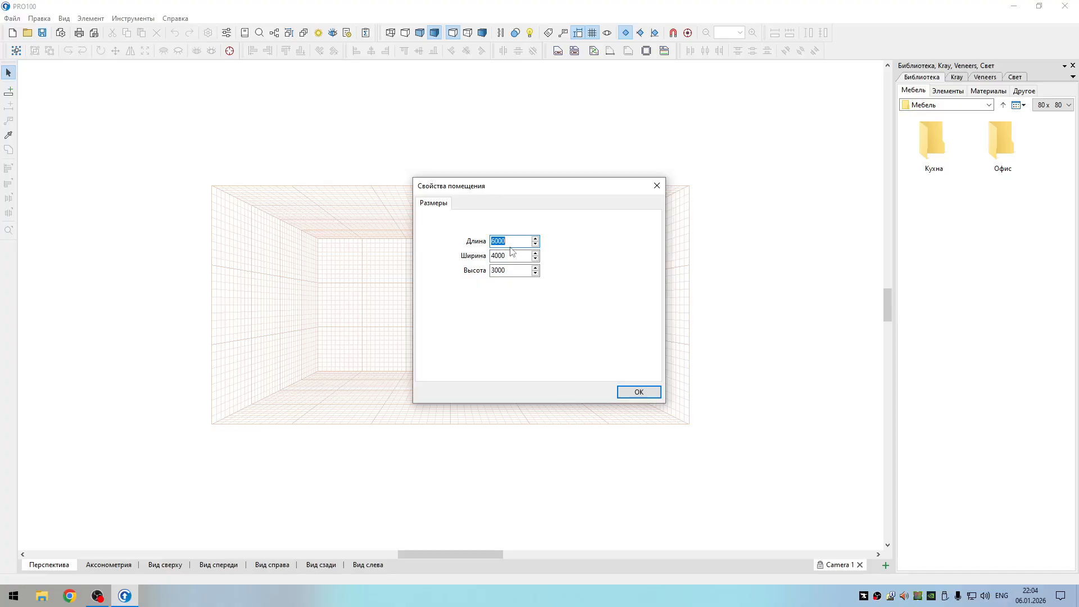
- Set the room size to 500 mm length, 400 mm width and 500 mm height
type("500")
left_click_drag(522, 256, 481, 260)
type("4")
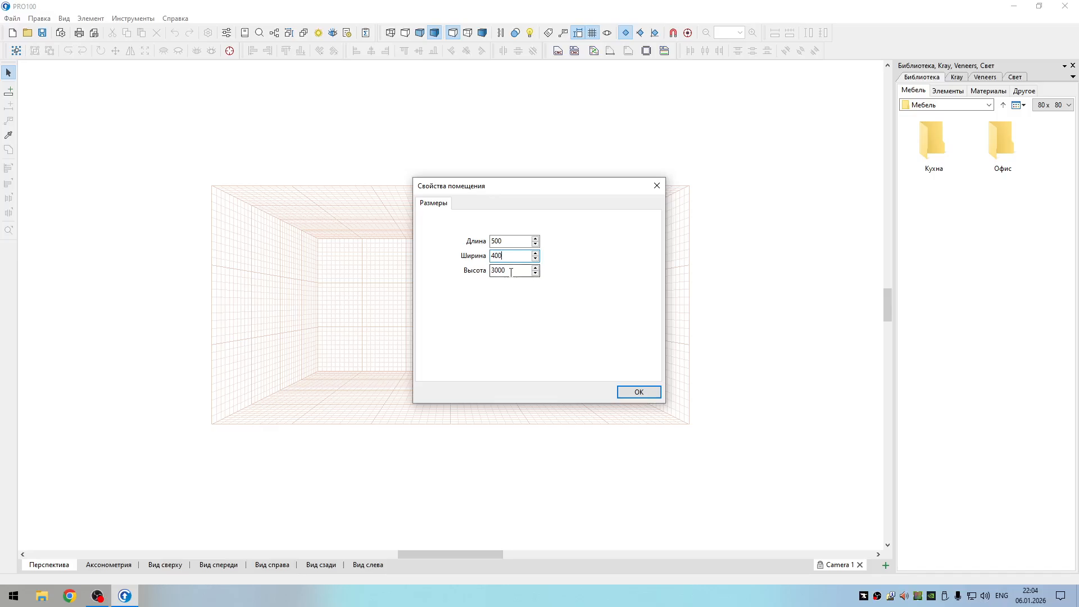
left_click_drag(510, 272, 480, 278)
type("5")
key("Return")
- Place a 16 mm thick rectangular panel vertically against the left wall of the room
scroll(450, 319, "up", 5)
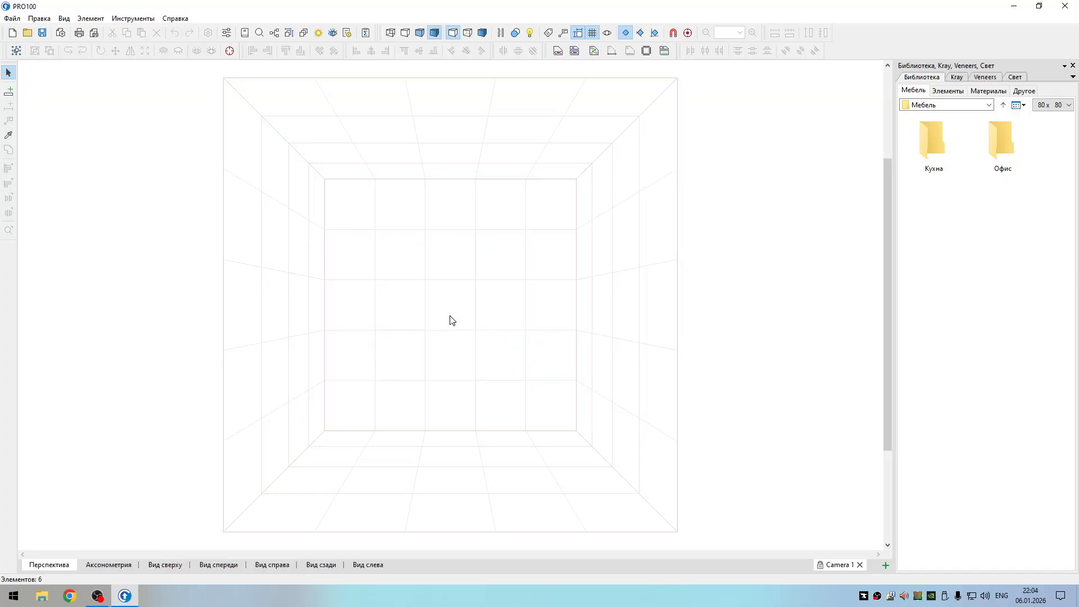
scroll(449, 316, "down", 2)
left_click_drag(458, 318, 367, 323)
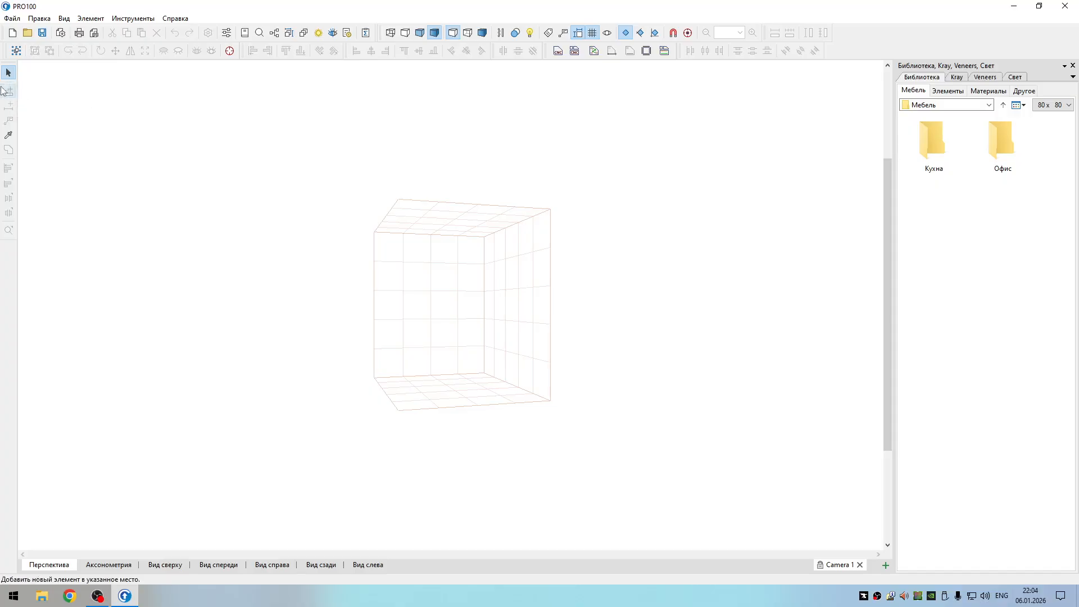
right_click_drag(364, 309, 387, 243)
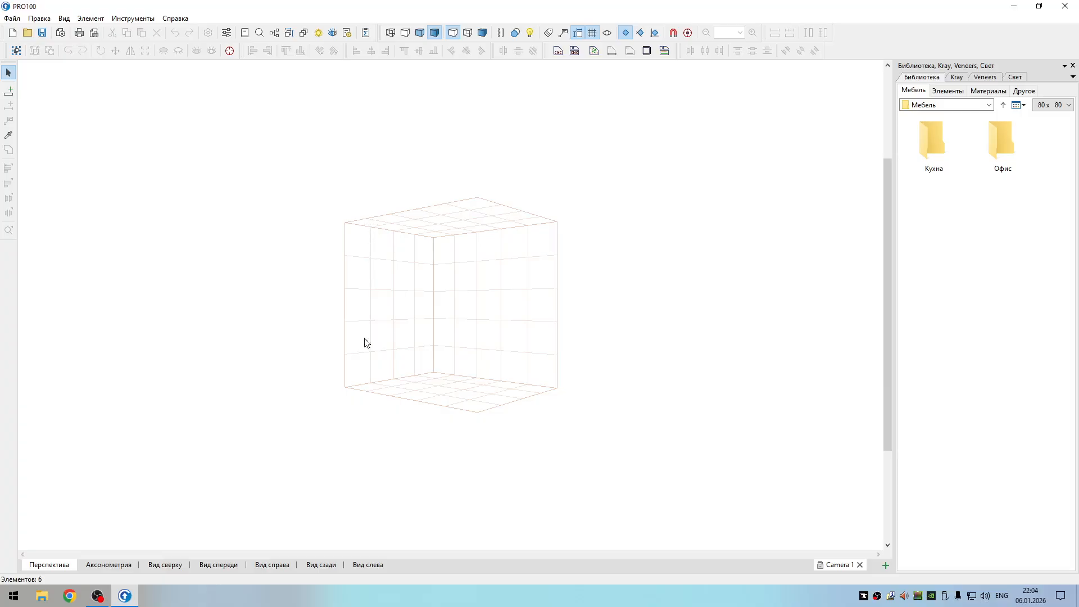
left_click(9, 91)
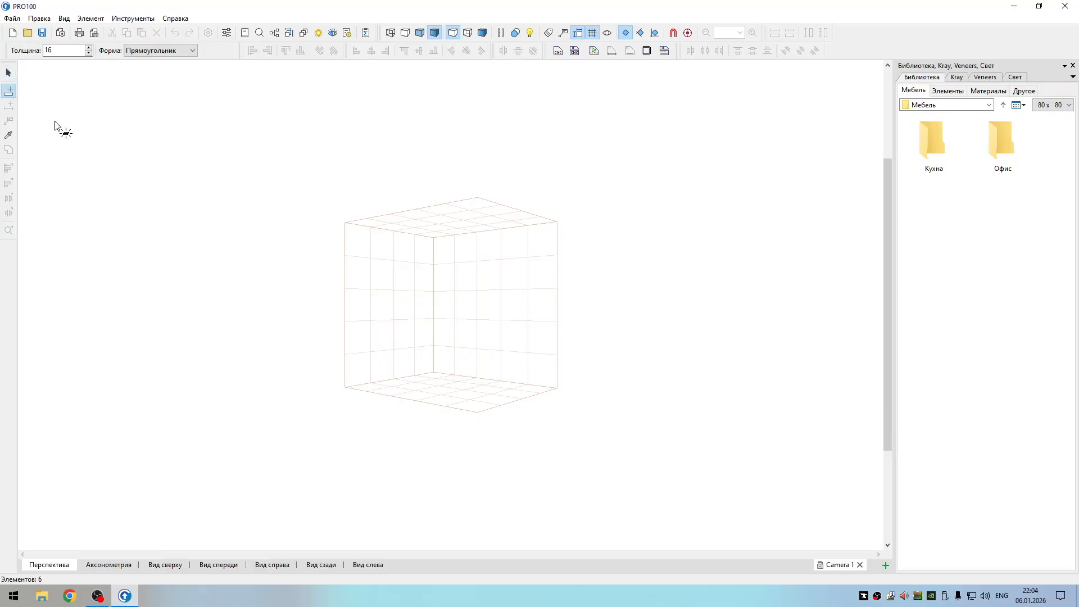
left_click(393, 307)
- Start adding another 16 mm thick rectangular panel to the room
right_click_drag(482, 361, 519, 364)
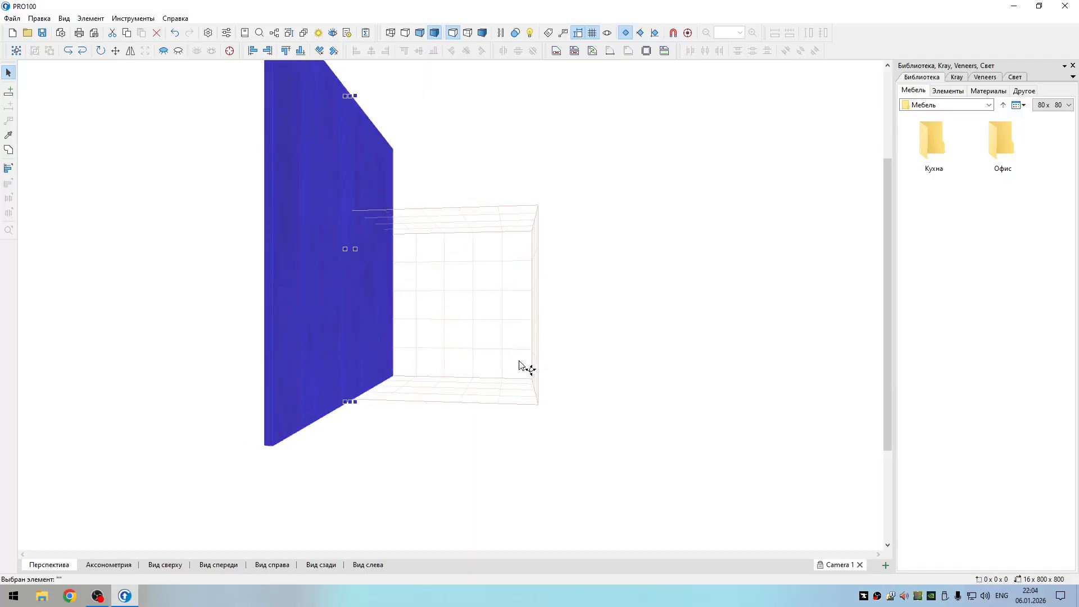
left_click(9, 92)
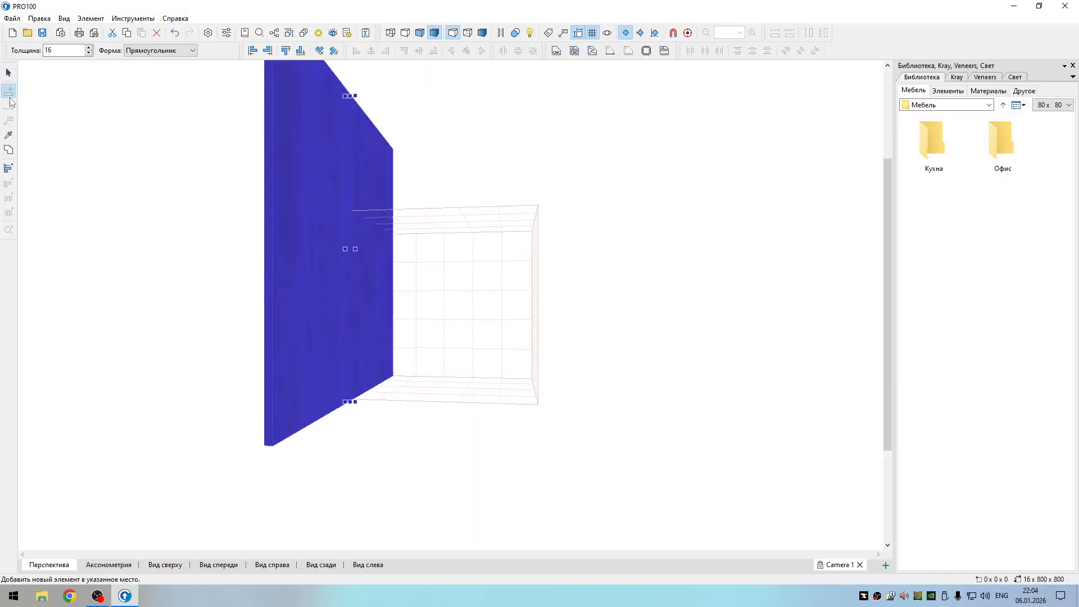
- Add 16 mm thick rectangular panels on the back wall, at the ceiling and on the floor of the room
left_click(472, 307)
right_click_drag(446, 342, 76, 116)
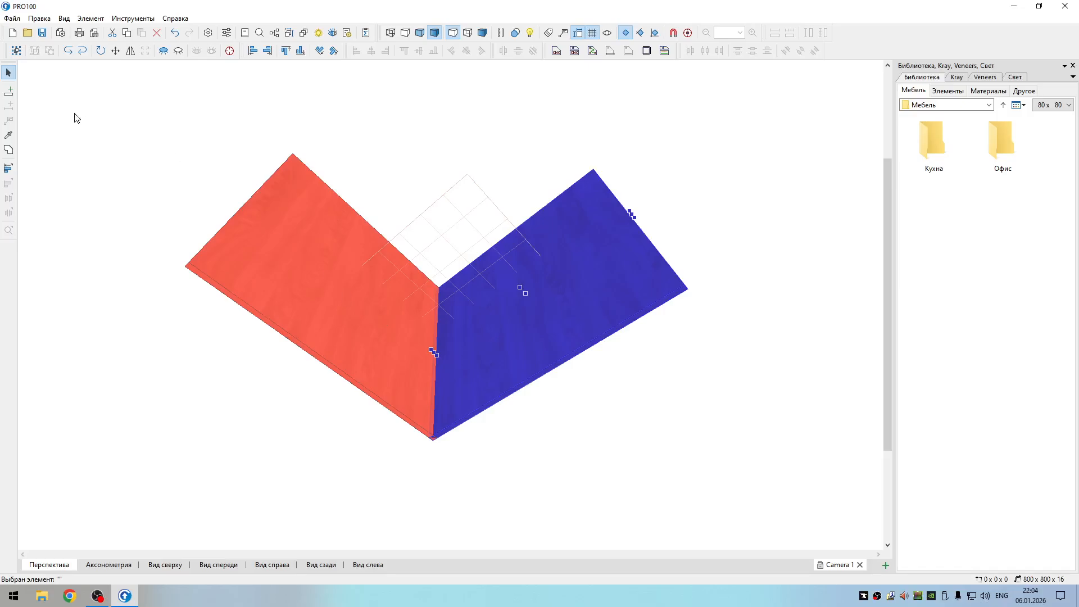
left_click(9, 91)
left_click(453, 233)
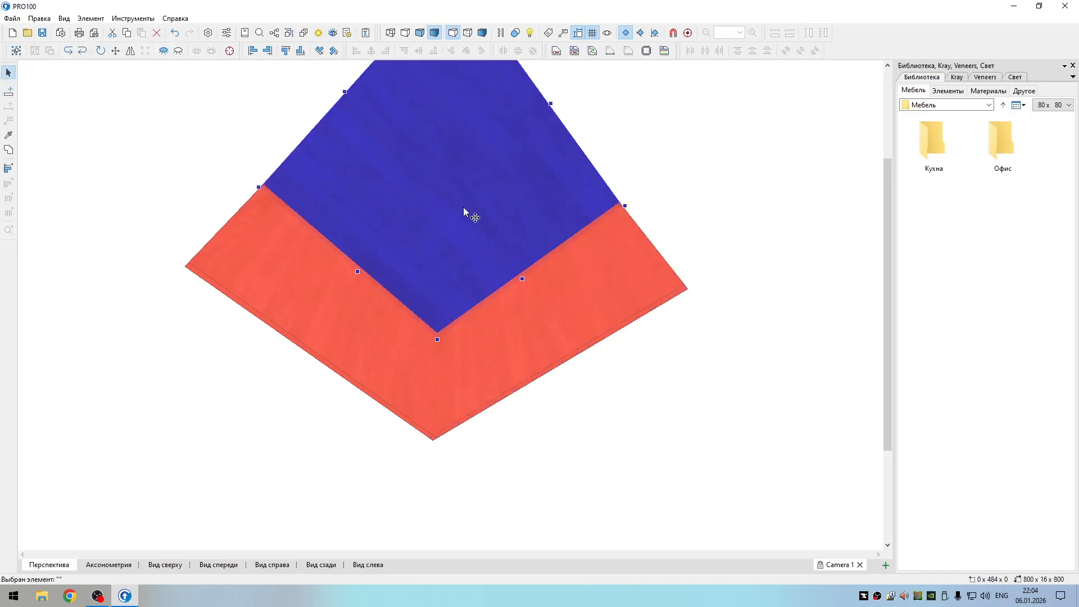
right_click_drag(668, 269, 712, 325)
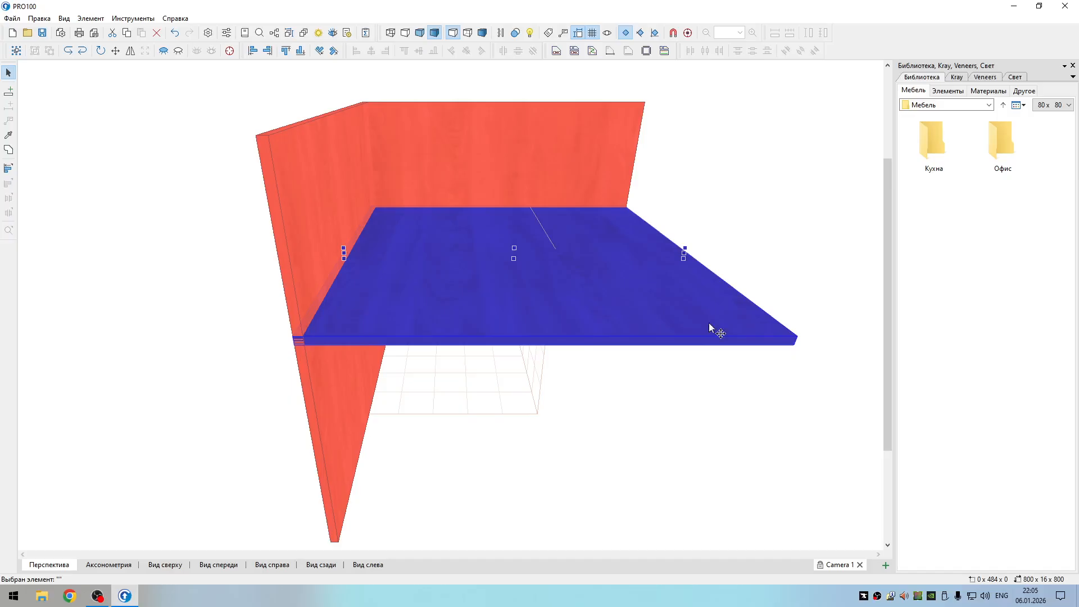
left_click(9, 97)
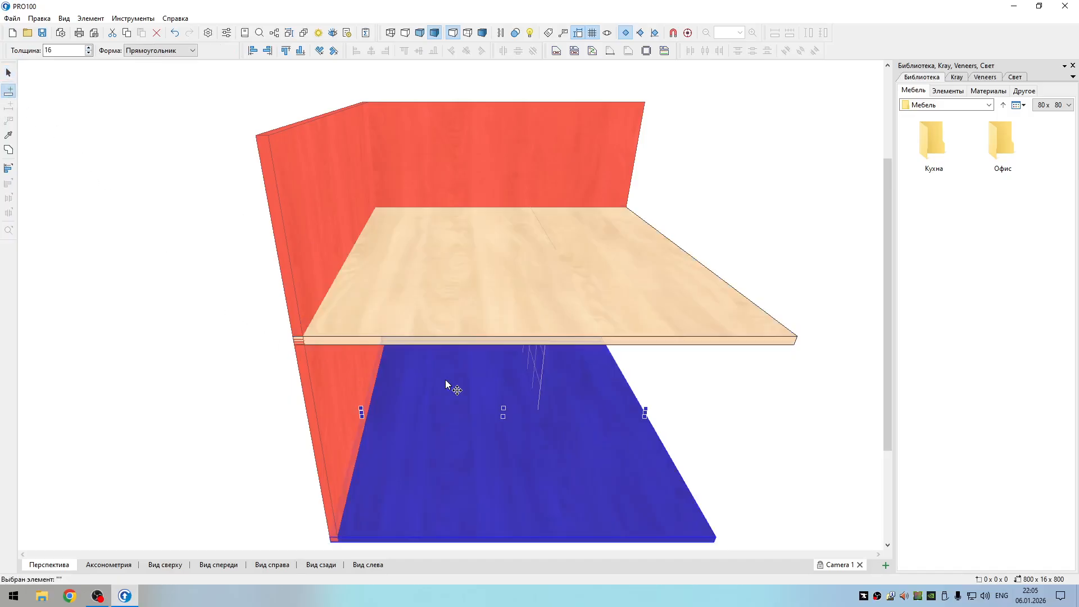
left_click(450, 387)
right_click_drag(678, 422, 728, 389)
left_click(728, 389)
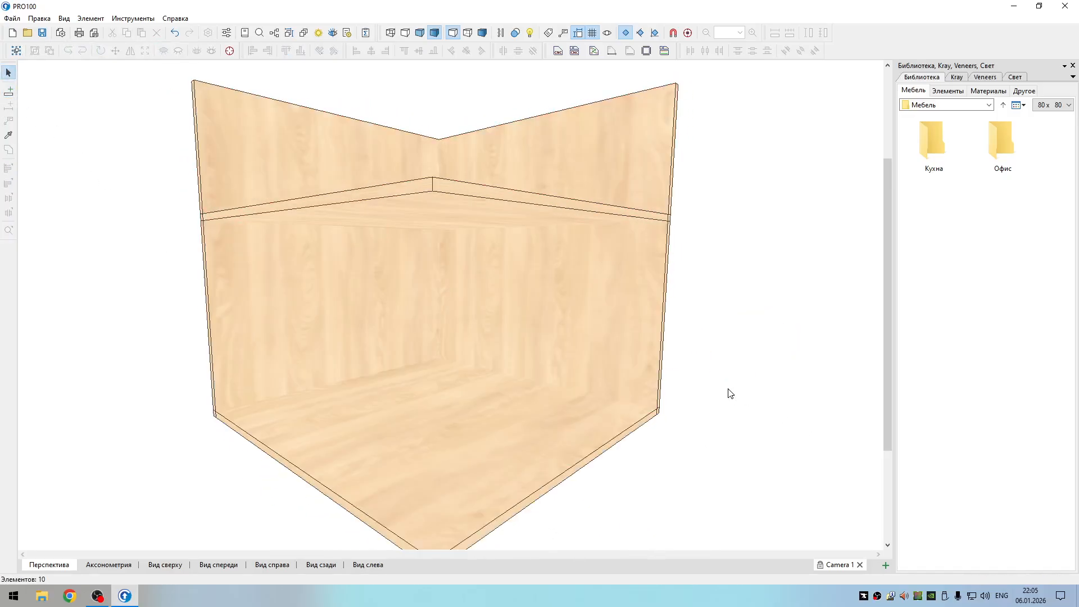
- Delete all the panels placed in the room
key("ctrl+a")
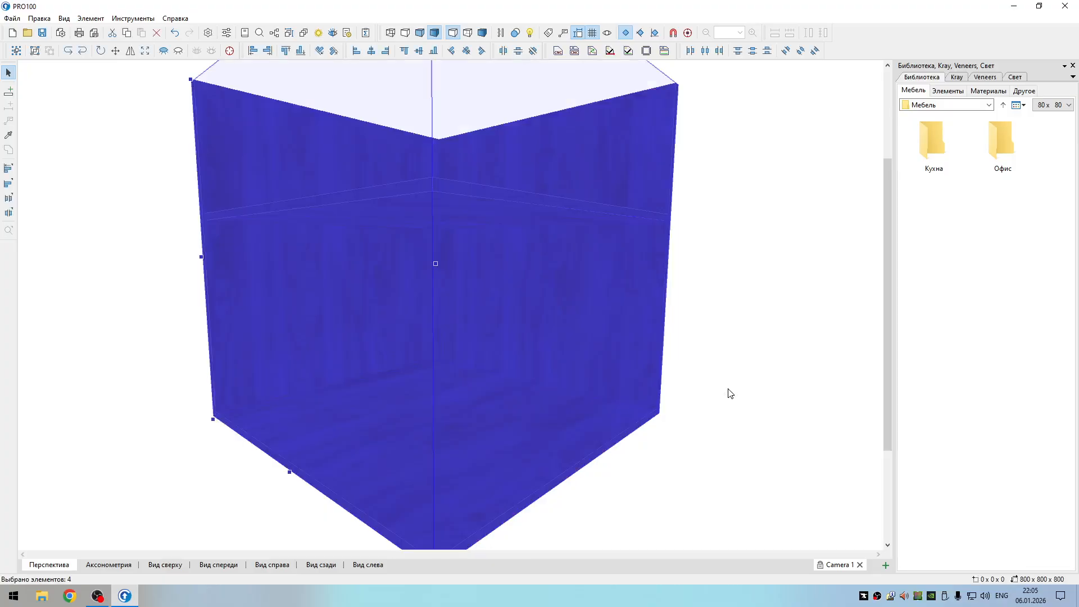
key("Delete")
- Add a 16 mm vertical panel on the left wall and fit it to the room at 500 mm high and 400 mm deep
right_click_drag(729, 394, 684, 410)
scroll(477, 383, "up", 5)
right_click_drag(496, 376, 487, 356)
left_click(9, 92)
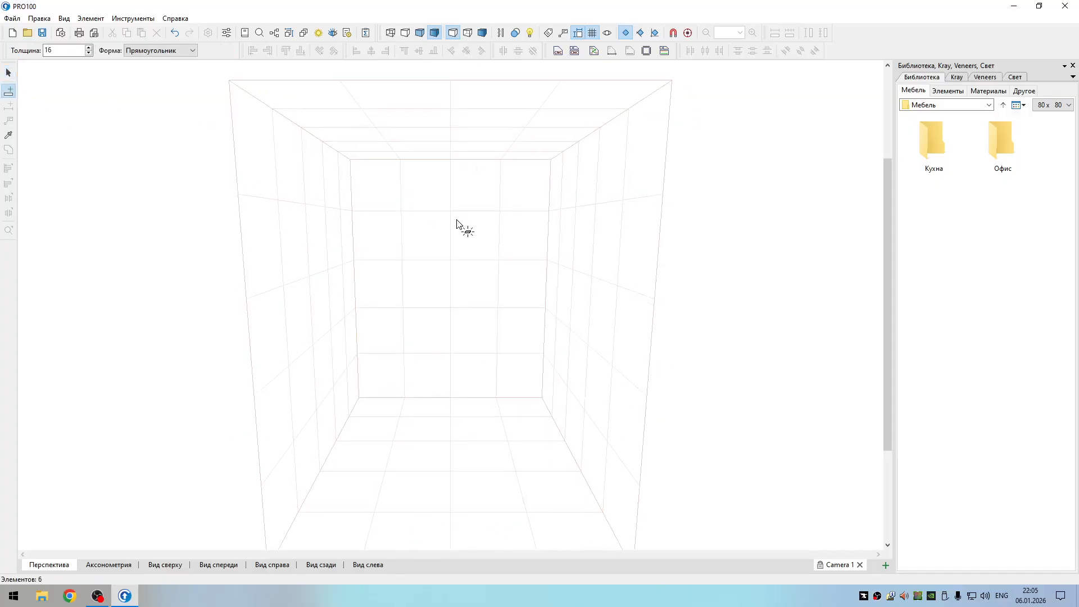
left_click(459, 222)
scroll(421, 236, "down", 5)
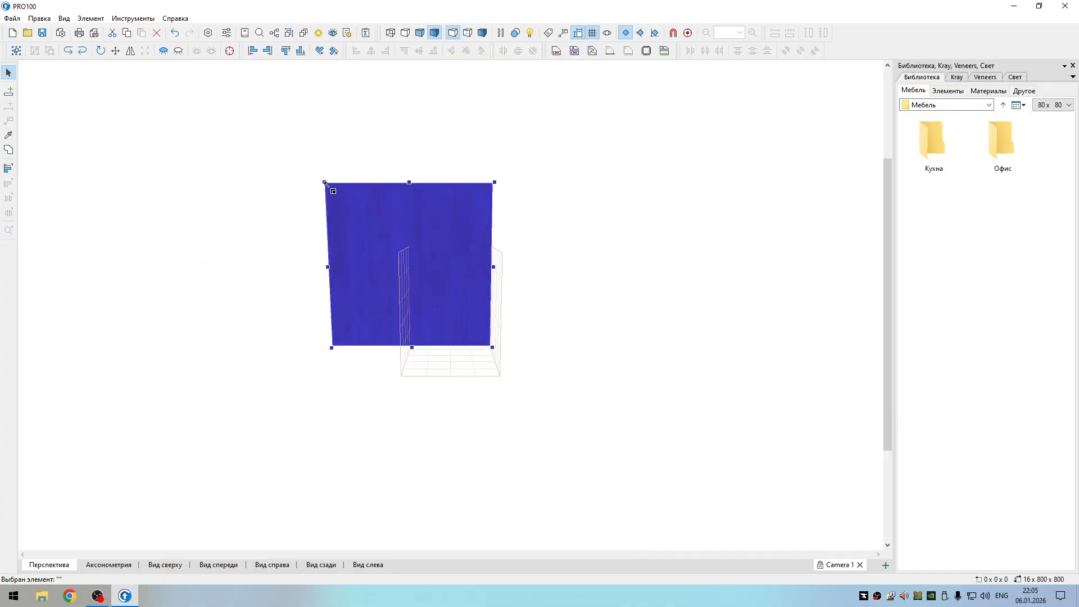
mouse_move(325, 182)
left_mouse_down()
mouse_move(417, 239)
mouse_move(416, 258)
mouse_move(325, 181)
left_mouse_up()
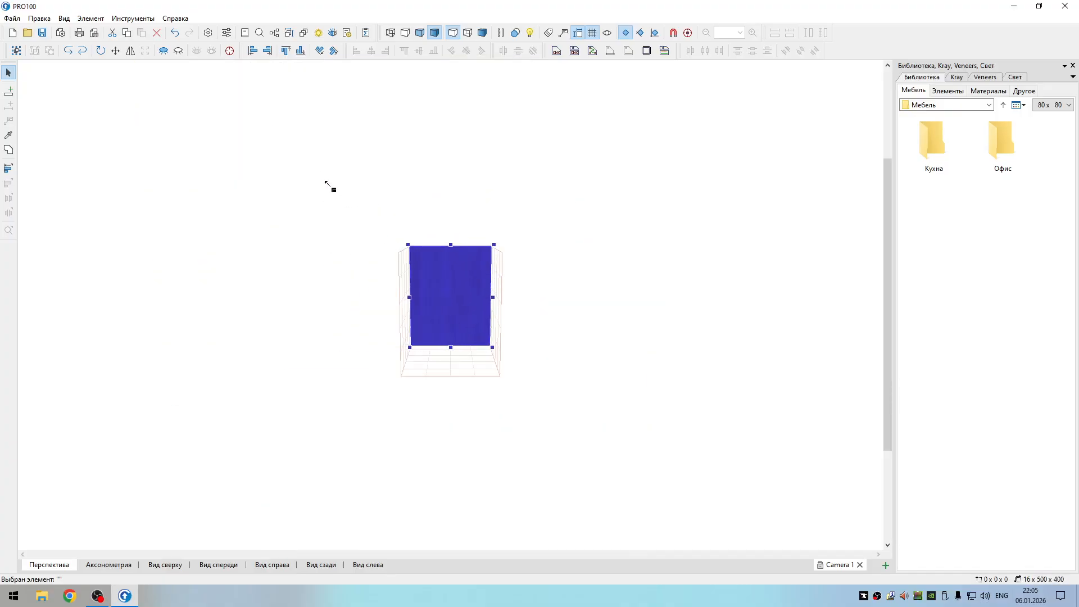
scroll(472, 278, "up", 5)
scroll(508, 319, "down", 3)
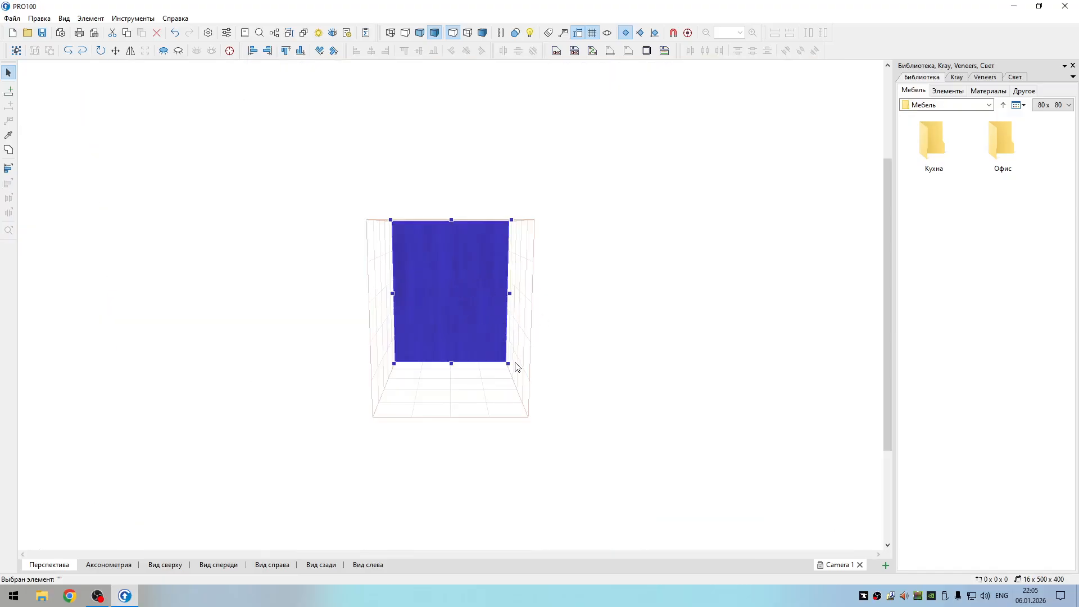
- Examine the left side panel's dimensions and position in its properties
left_click(564, 373)
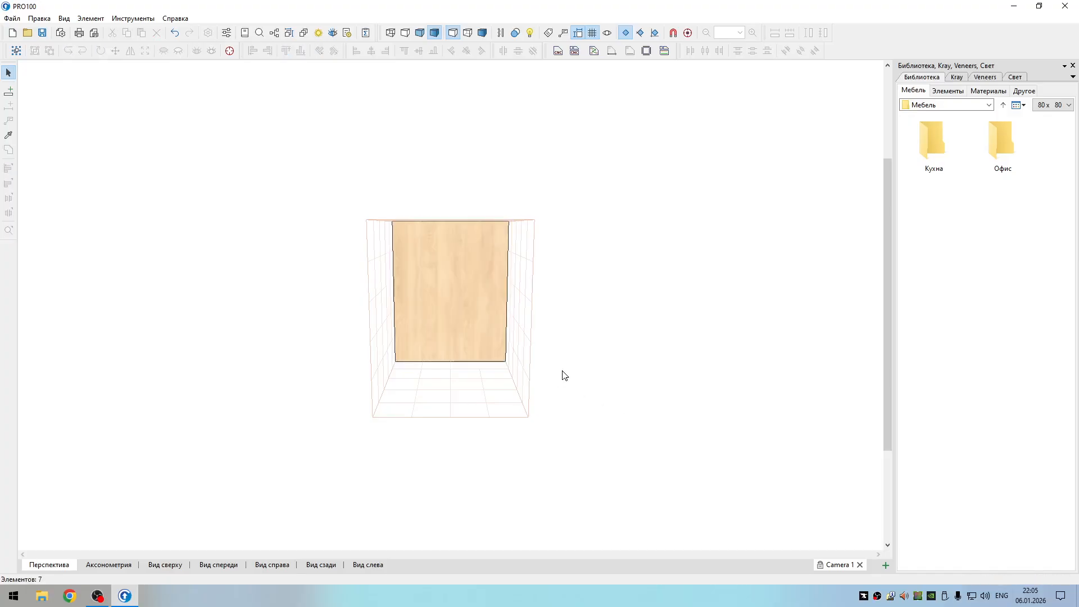
left_click_drag(564, 373, 627, 379)
double_click(390, 335)
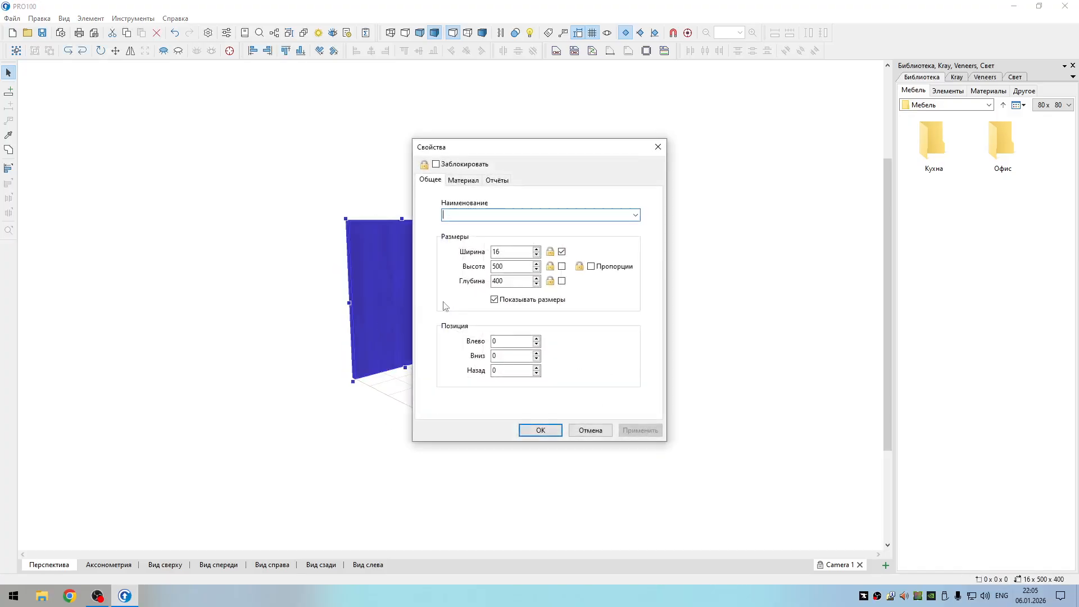
left_click(657, 147)
left_click(551, 286)
left_click_drag(551, 286, 623, 293)
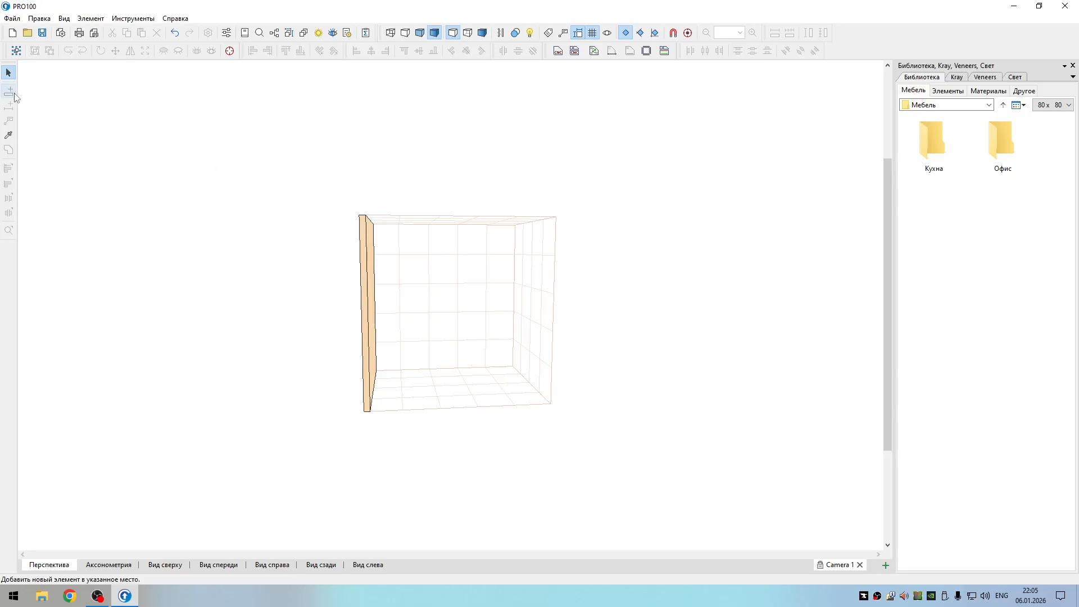
- Copy the left side panel to the right wall, offset 484 mm
left_click(364, 272)
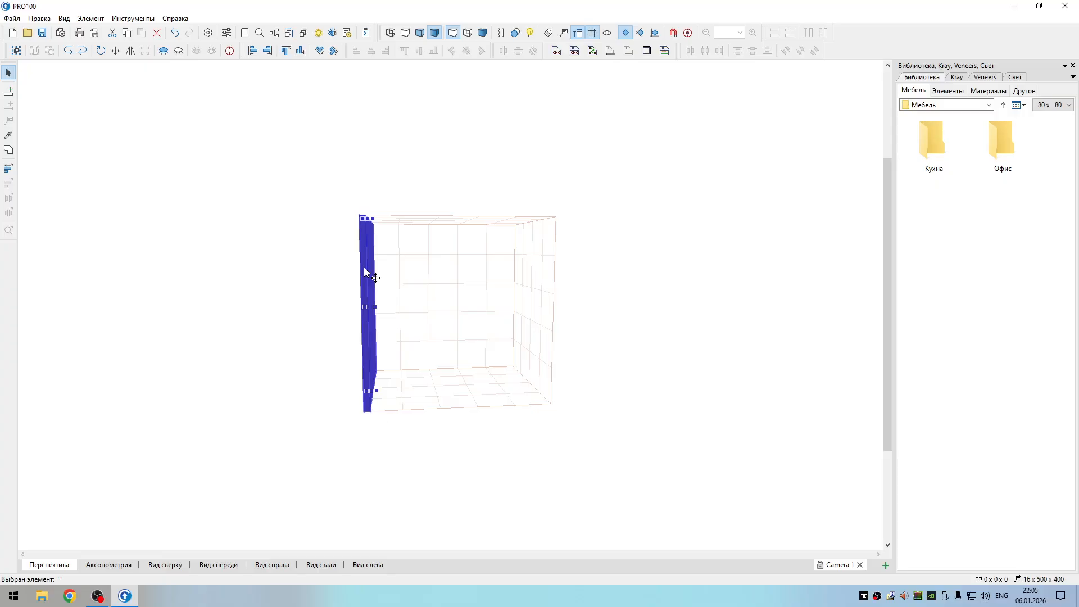
left_click_drag(364, 272, 662, 314)
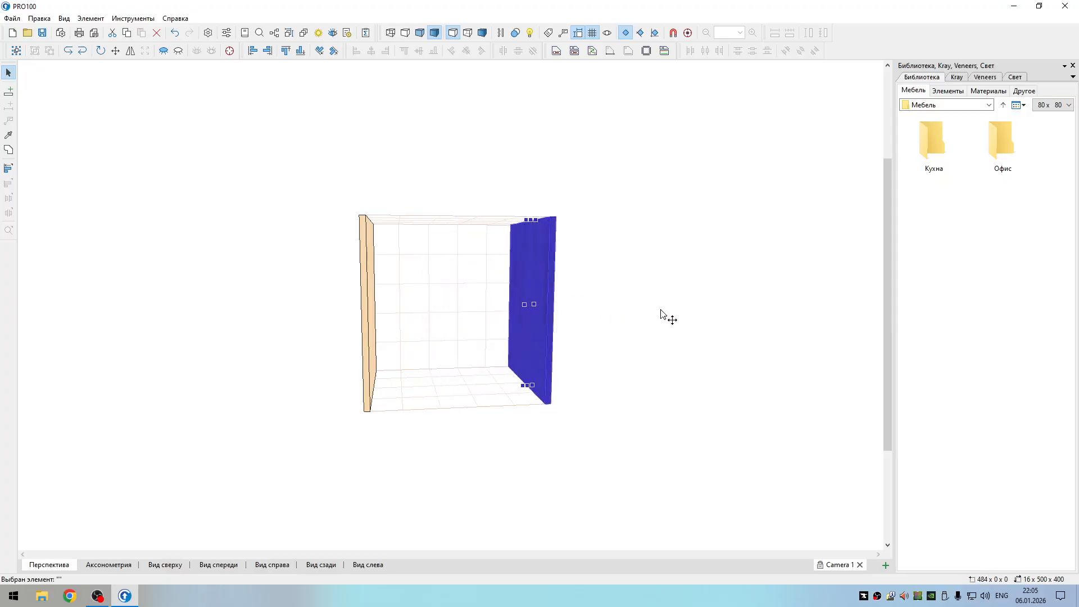
left_click(663, 317)
- Add a 16 mm panel on the floor and fit its width between the two side panels at 468 mm
right_click_drag(646, 352, 614, 338)
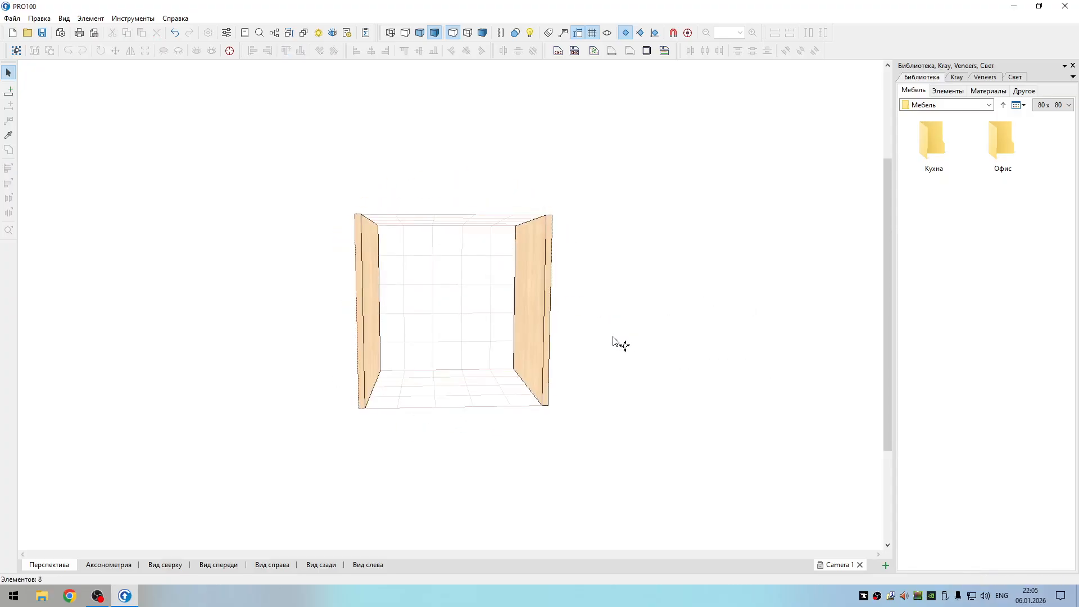
left_click(9, 90)
left_click(467, 396)
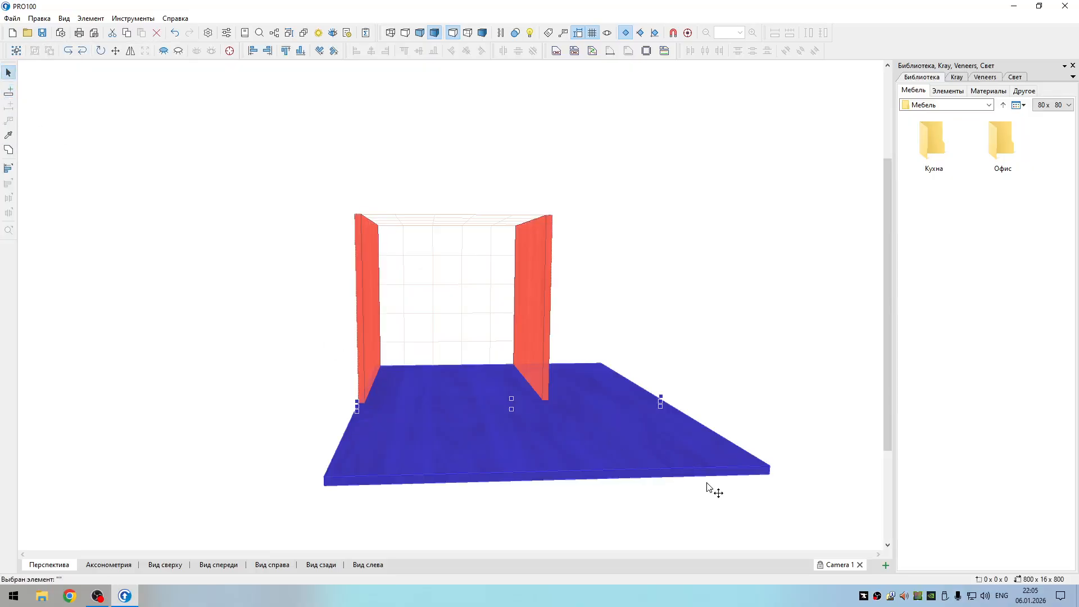
right_click_drag(710, 356, 691, 410)
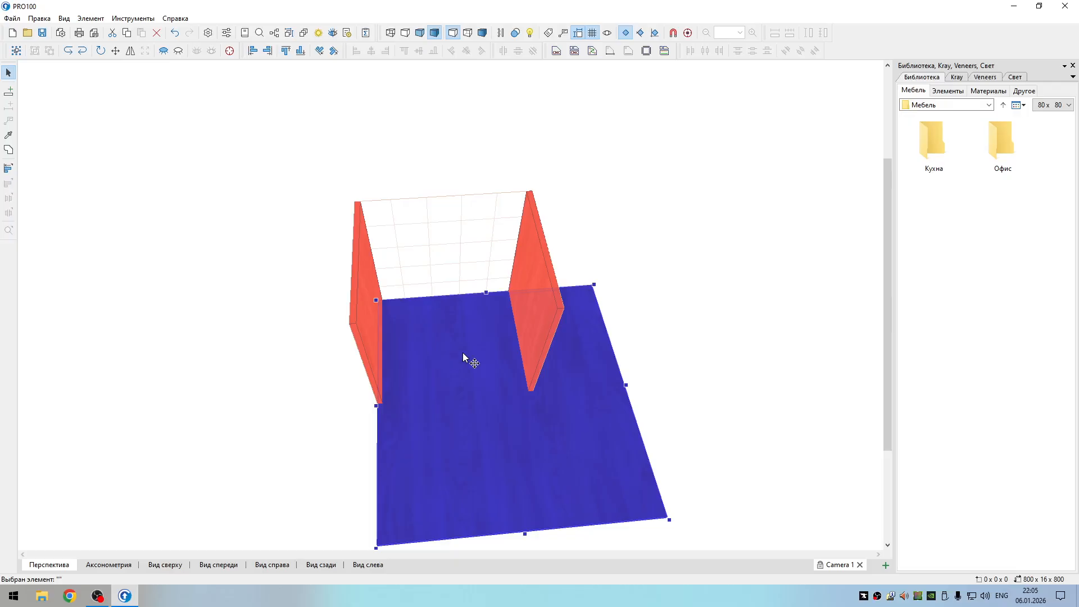
left_click_drag(377, 406, 345, 404)
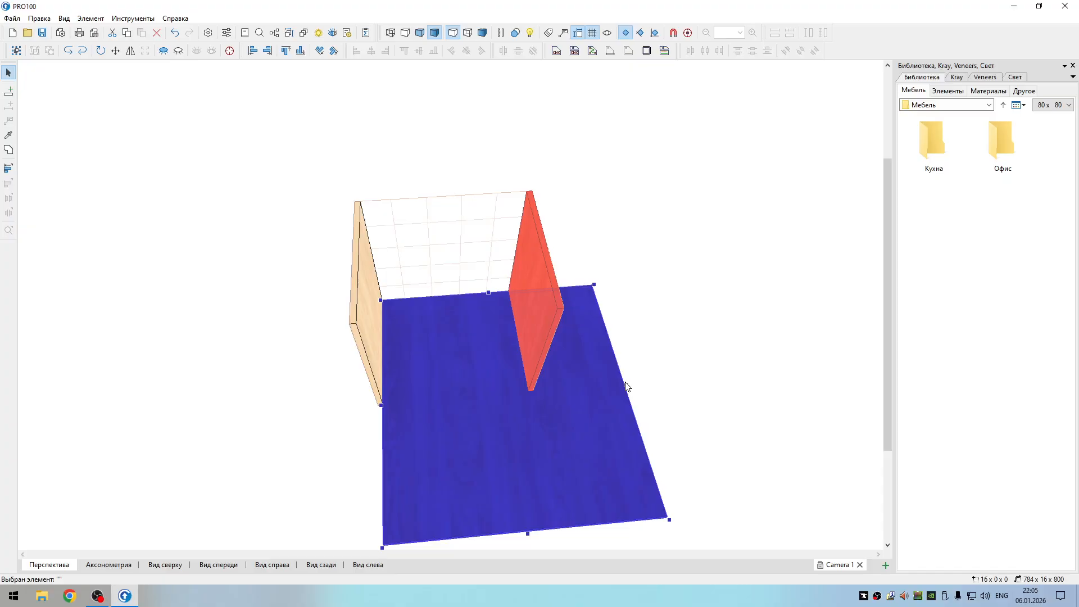
left_click_drag(628, 388, 521, 382)
left_click(585, 445)
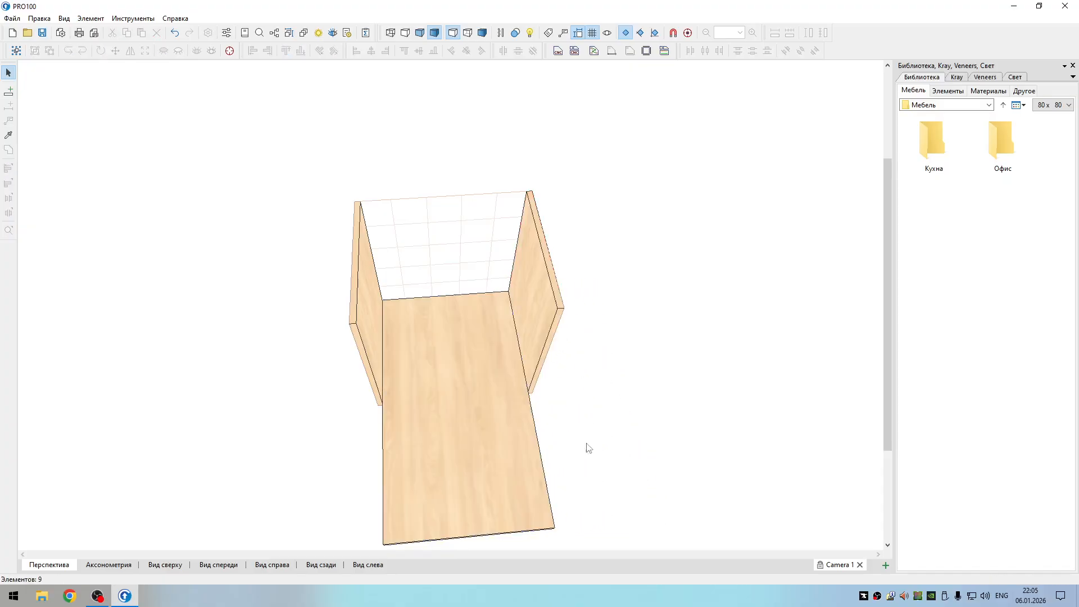
- Shorten the bottom panel's depth to 400 mm to match the side panels
right_click_drag(586, 445, 524, 455)
left_click(525, 454)
left_click_drag(516, 506, 465, 385)
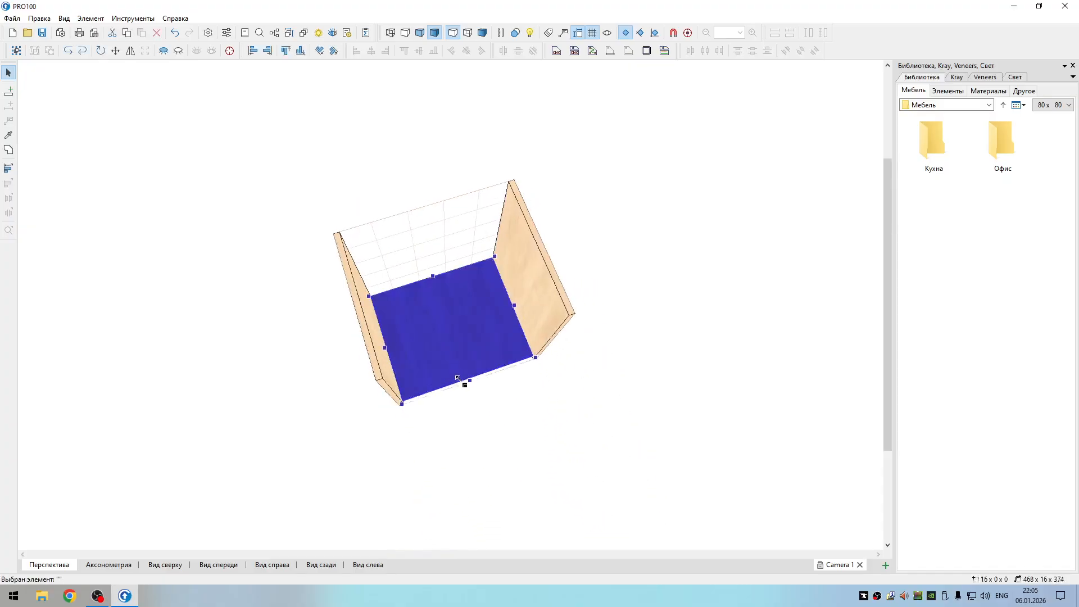
left_click(521, 441)
- Name the bottom panel "dno" in its properties
right_click_drag(520, 440, 524, 344)
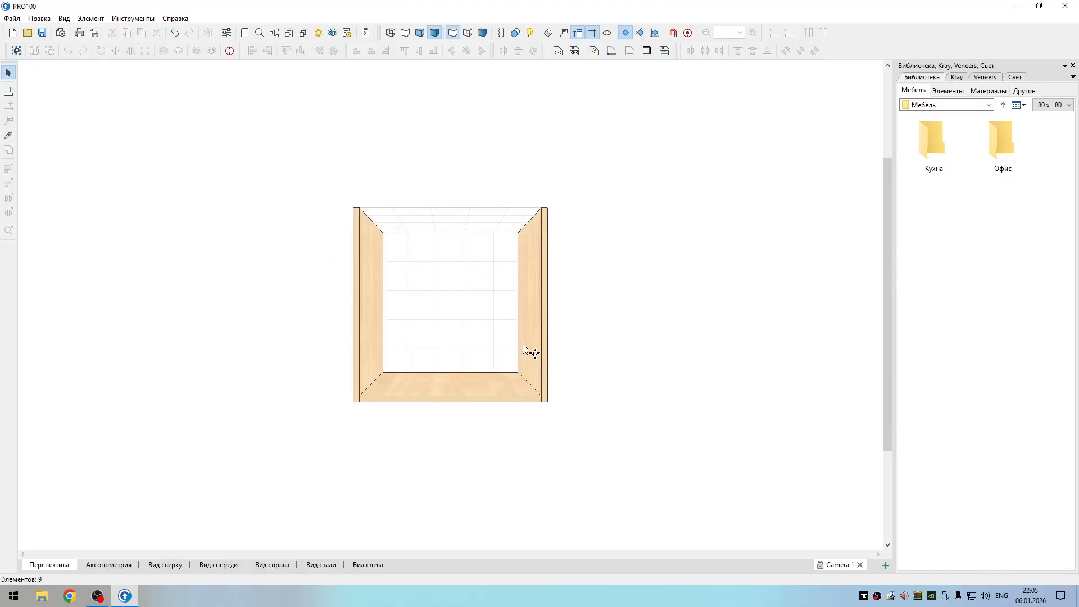
double_click(484, 399)
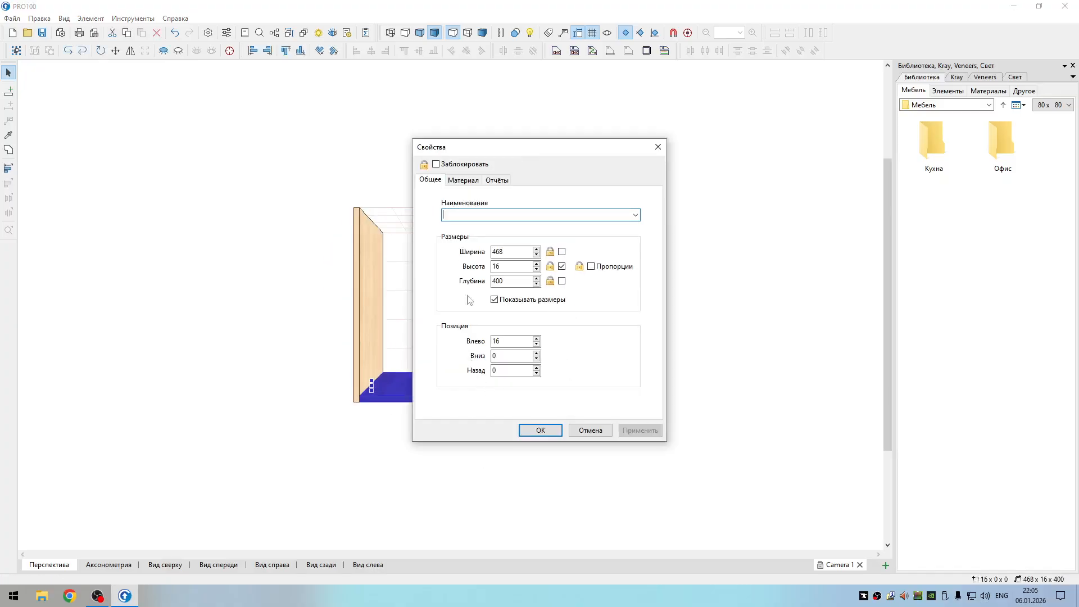
type("dno")
left_click(549, 431)
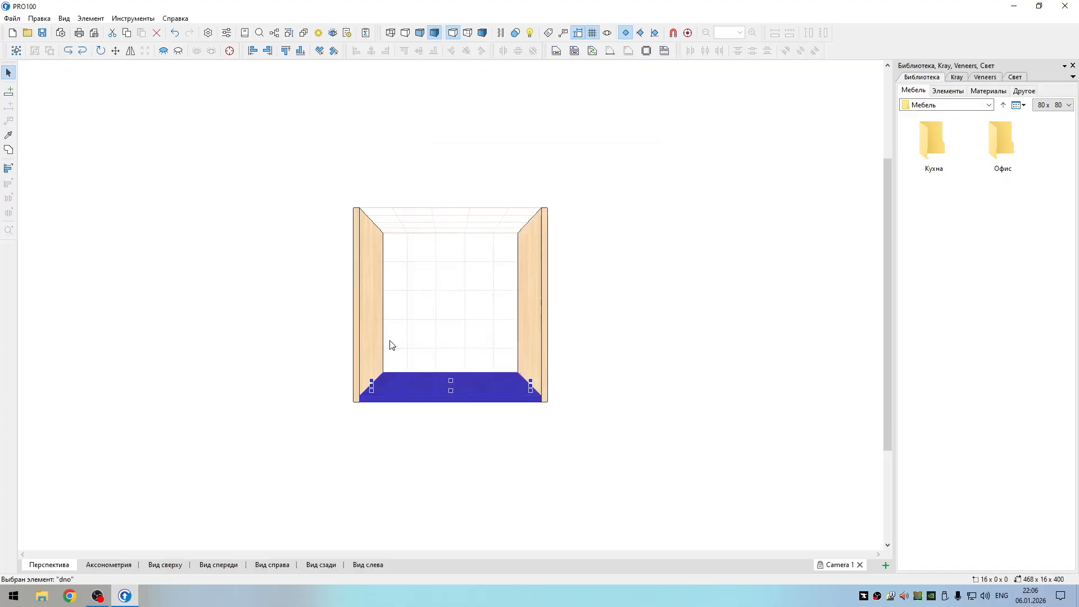
- Name both side panels "bak" together in their properties
left_click(366, 321)
left_click(528, 320, "shift")
double_click(528, 321, "shift")
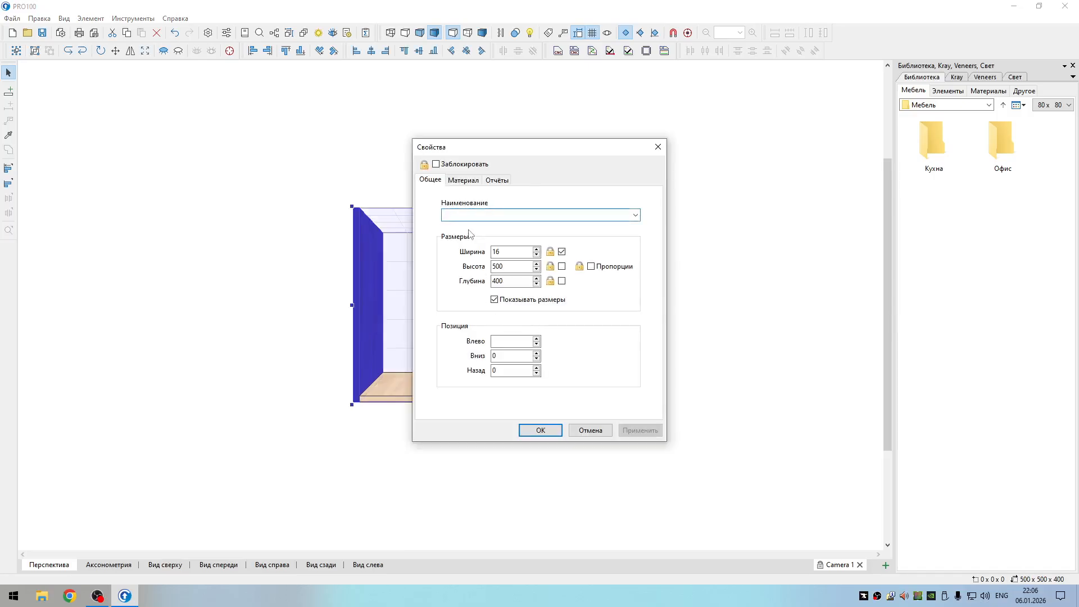
type("bak")
key("Return")
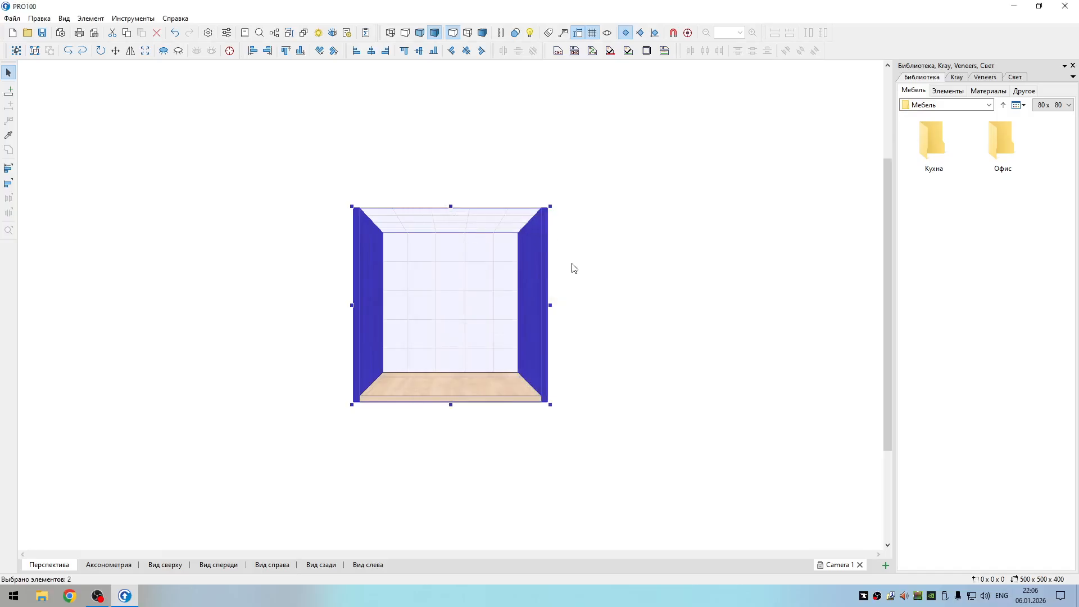
- Raise the bottom panel by setting its vertical position to 80 mm
left_click(634, 276)
double_click(506, 392)
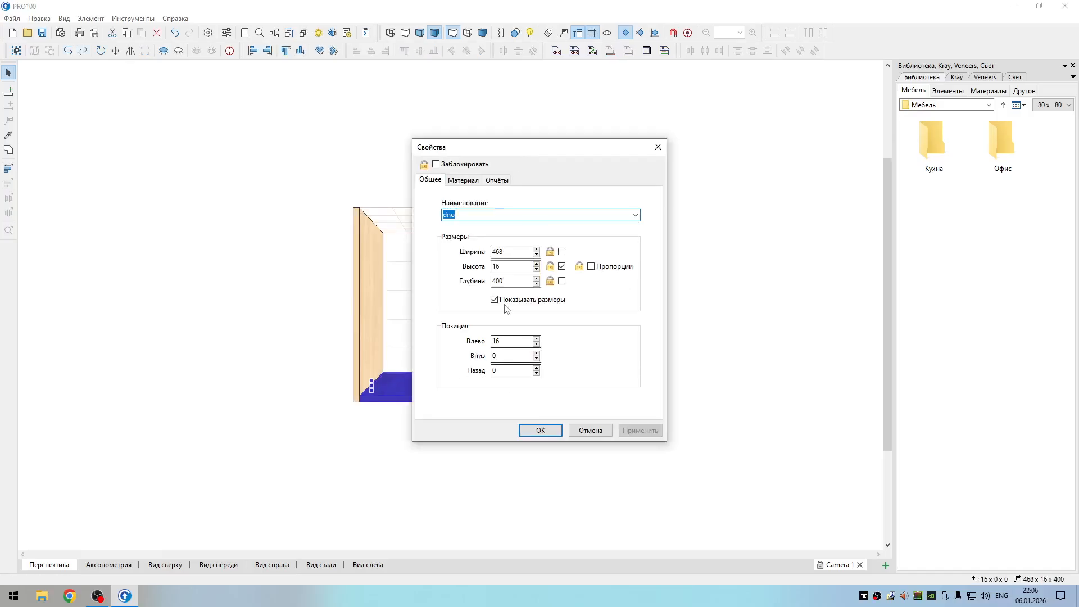
left_click(505, 371)
double_click(493, 356)
type("80")
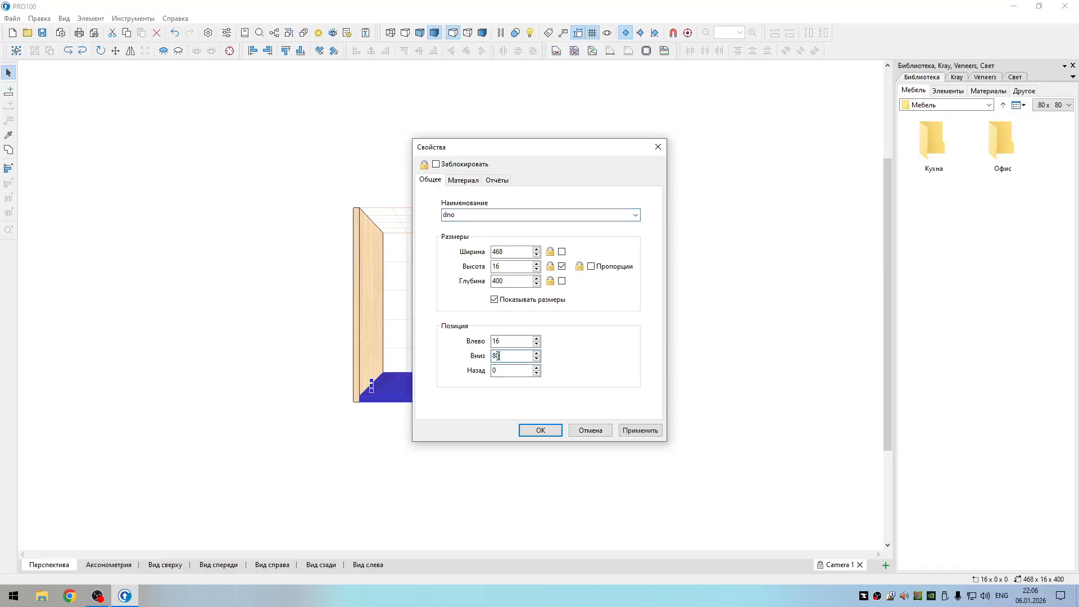
key("Return")
left_click(487, 299)
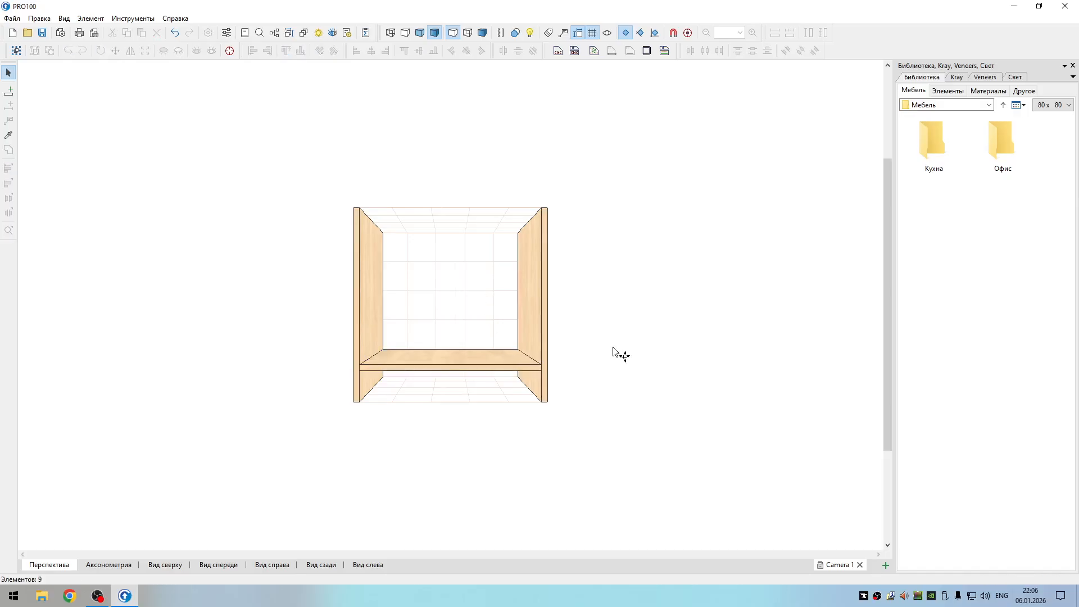
- Copy the bottom panel up between the side panels and lower the copy slightly below their upper ends through its vertical position
left_click_drag(611, 335, 366, 143)
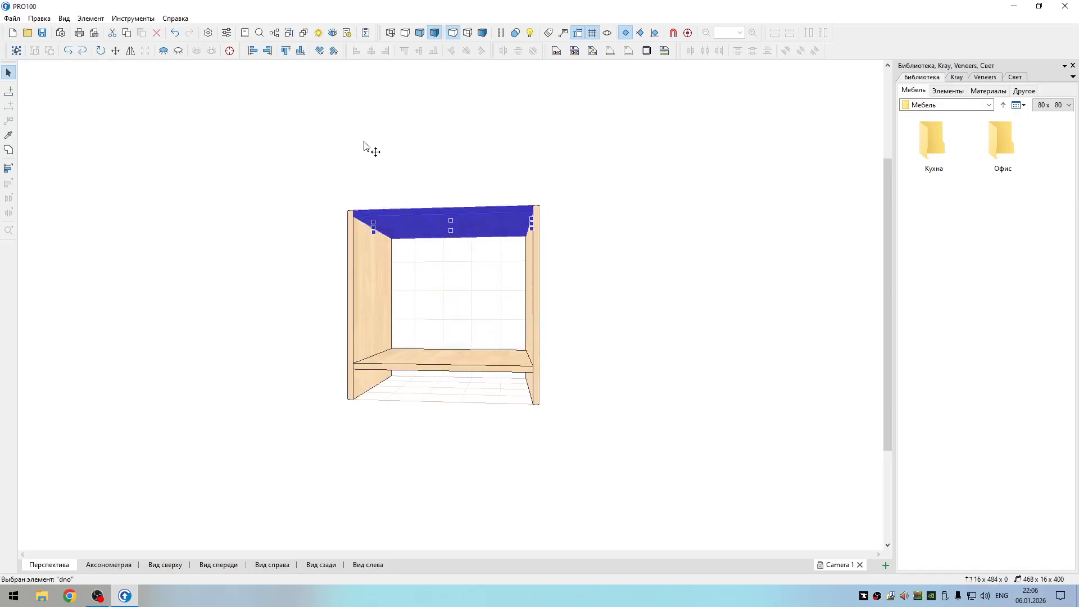
double_click(418, 224)
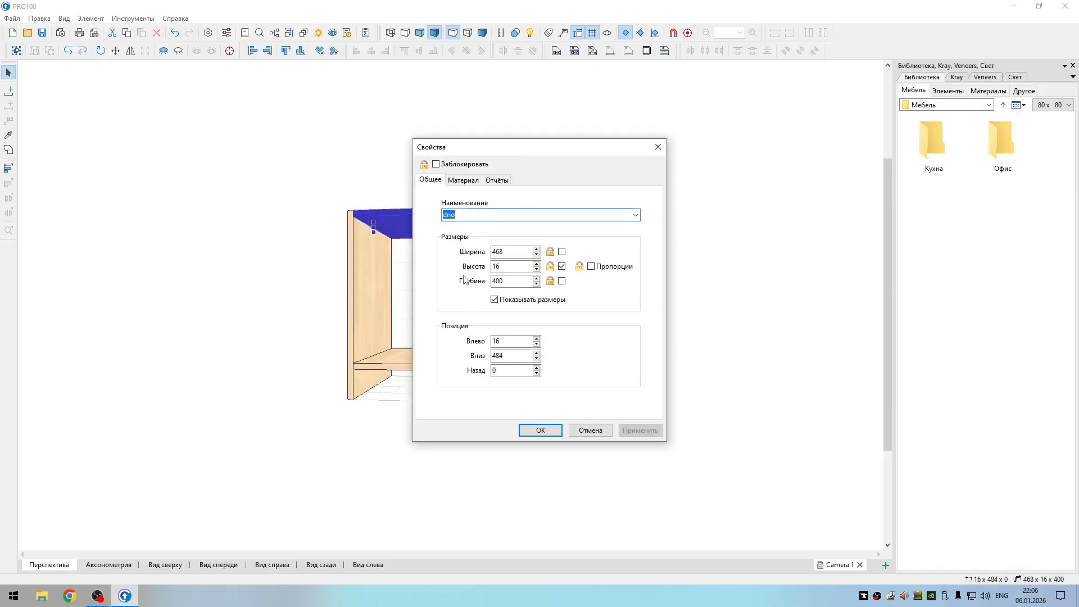
left_click(509, 356)
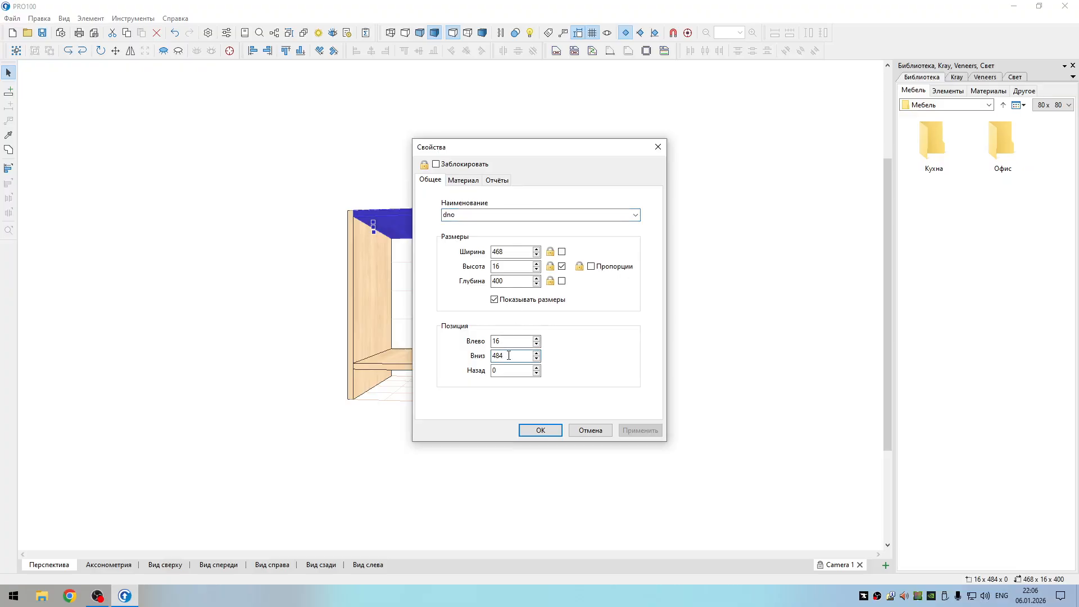
type("-")
key("Return")
key("Return")
left_click(669, 280)
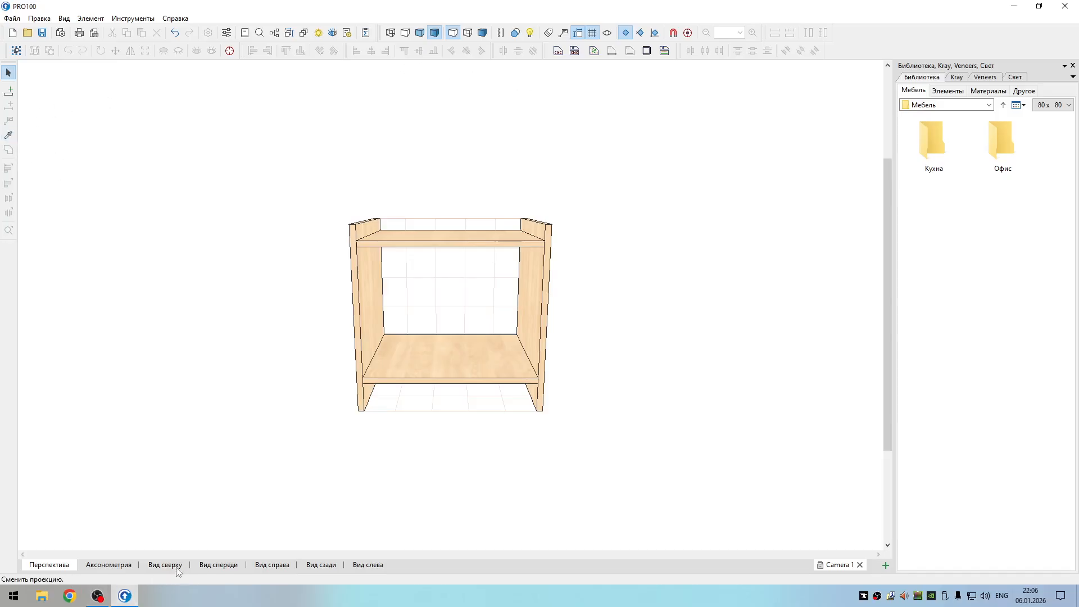
- In the front view, dimension the gap below the bottom panel and the gap above the upper horizontal panel
left_click(218, 565)
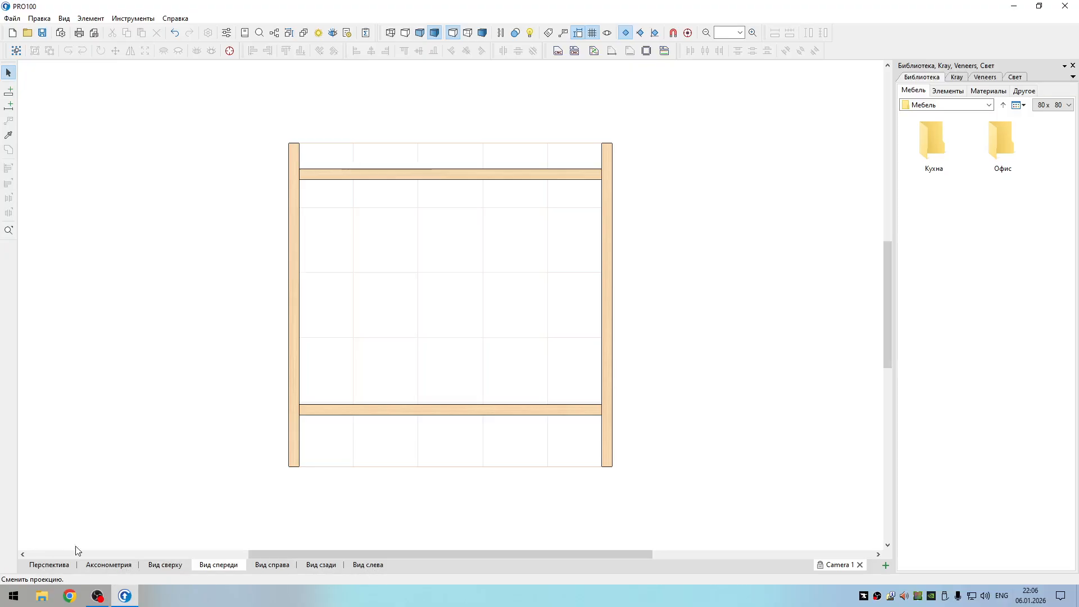
left_click(9, 106)
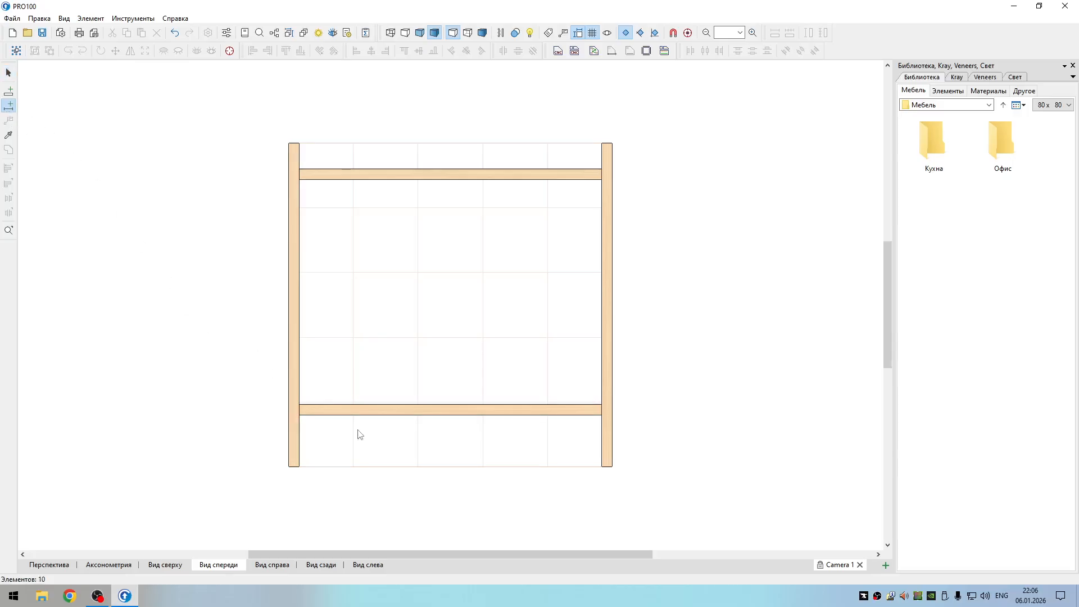
left_click(355, 415)
left_click(353, 465)
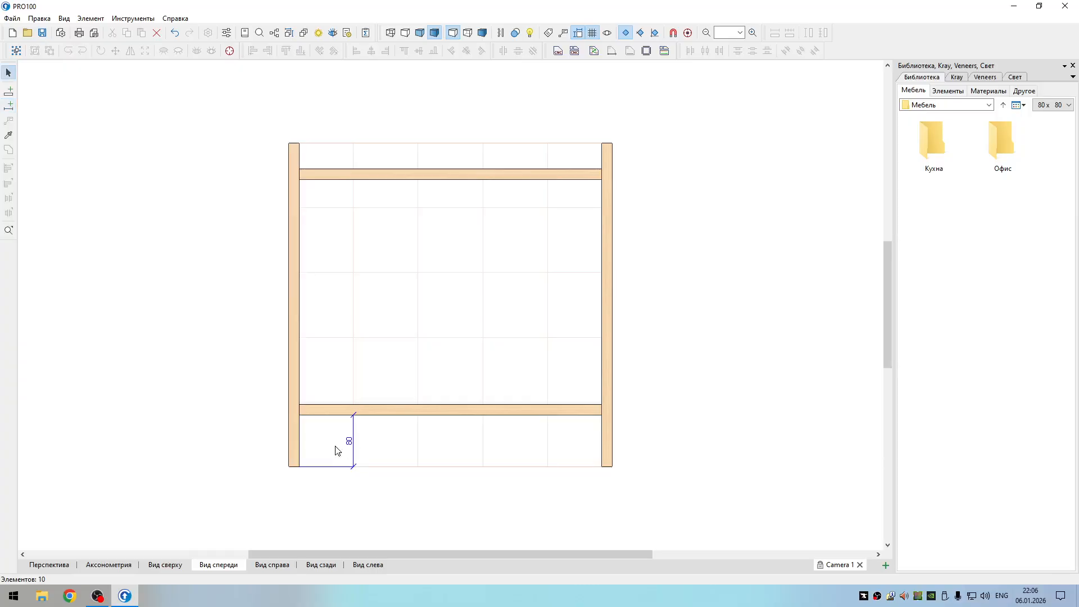
left_click(9, 105)
left_click(323, 168)
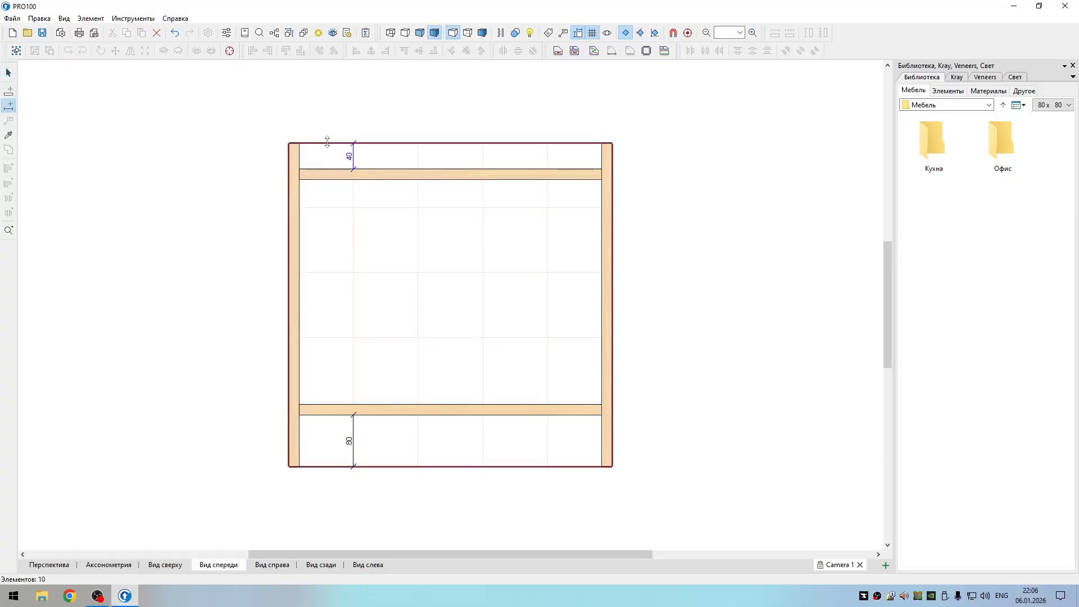
left_click(329, 143)
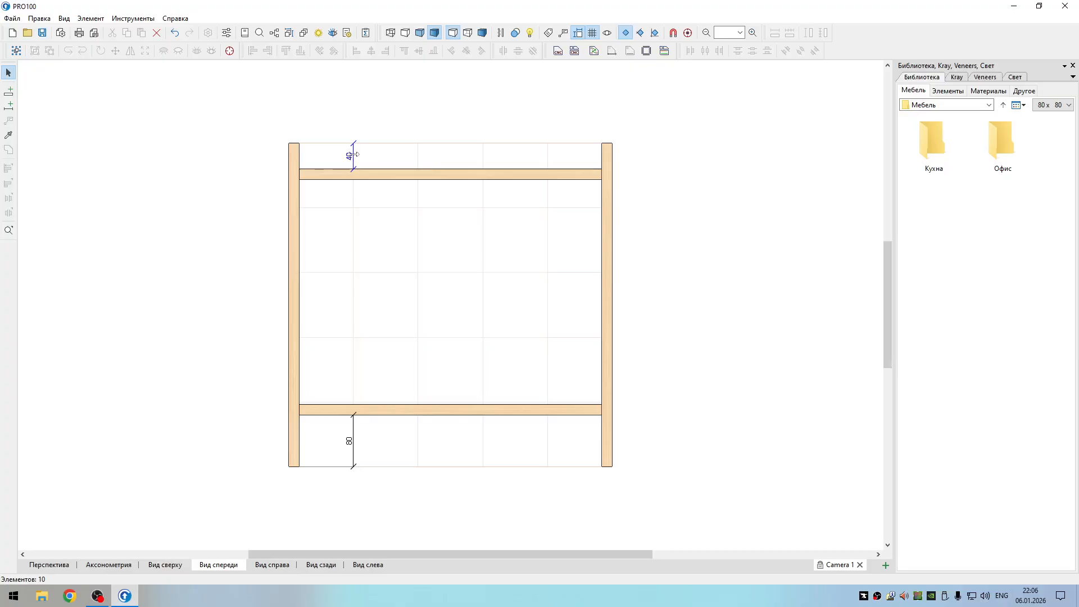
- Delete both gap dimensions and return to the perspective view
key("Delete")
key("Delete")
scroll(445, 293, "down", 4)
middle_click_drag(445, 299, 393, 322)
left_click(53, 565)
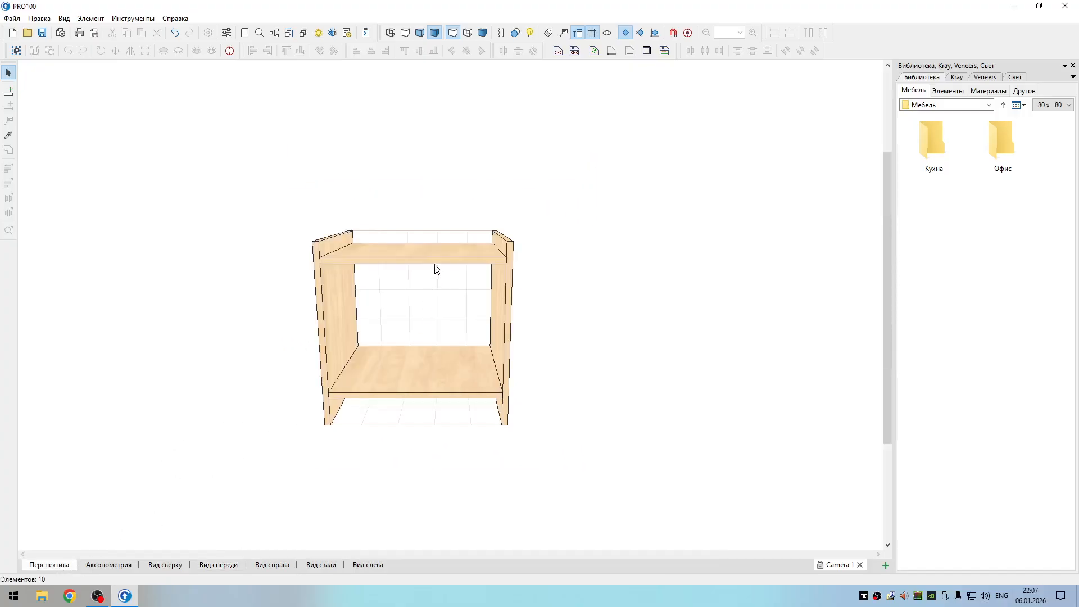
- Add a 16 mm thick upright panel at the back and narrow it to 468 mm to fit between the side panels
left_click(8, 91)
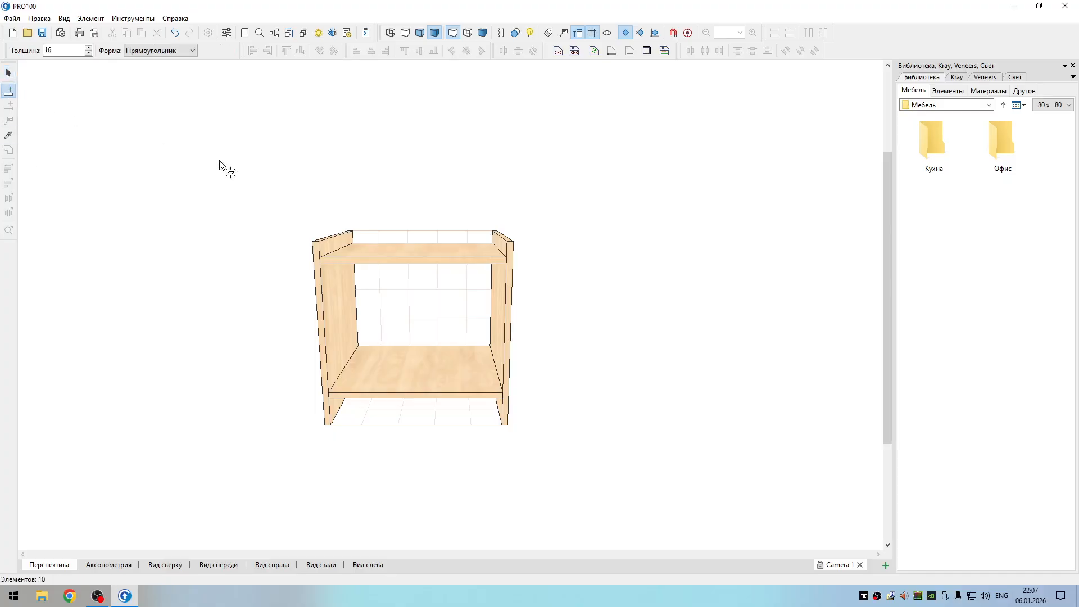
left_click(448, 240)
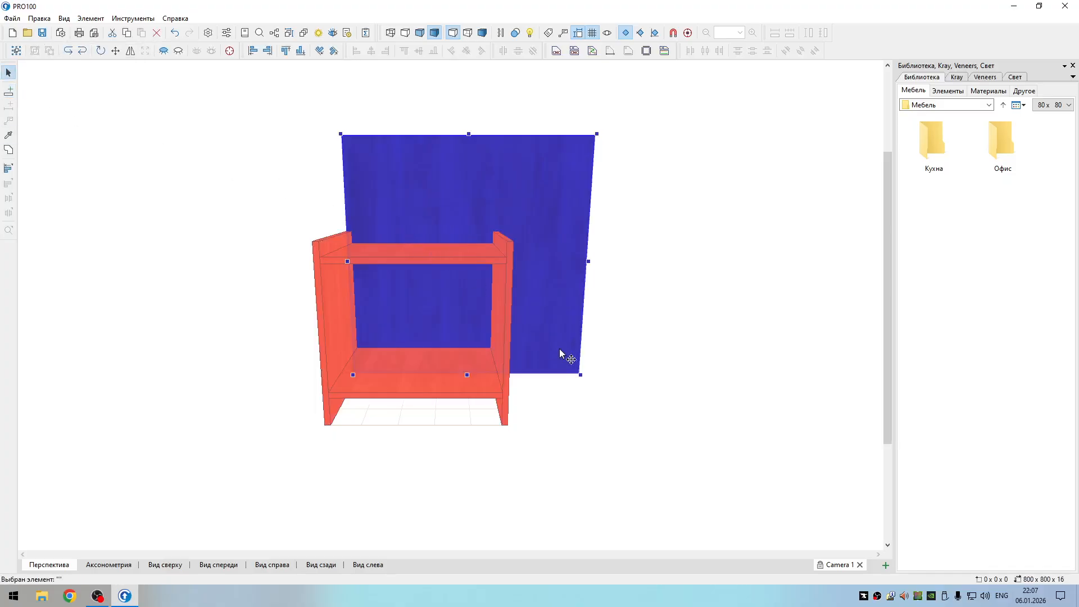
left_click_drag(580, 375, 495, 267)
left_click(345, 203)
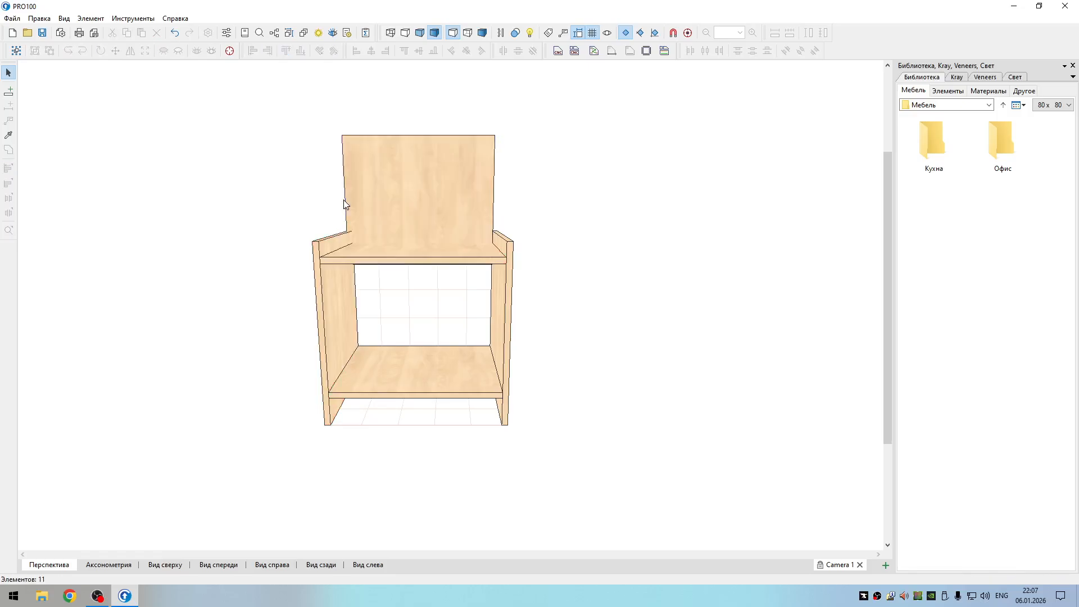
left_click(377, 203)
left_click_drag(346, 203, 258, 202)
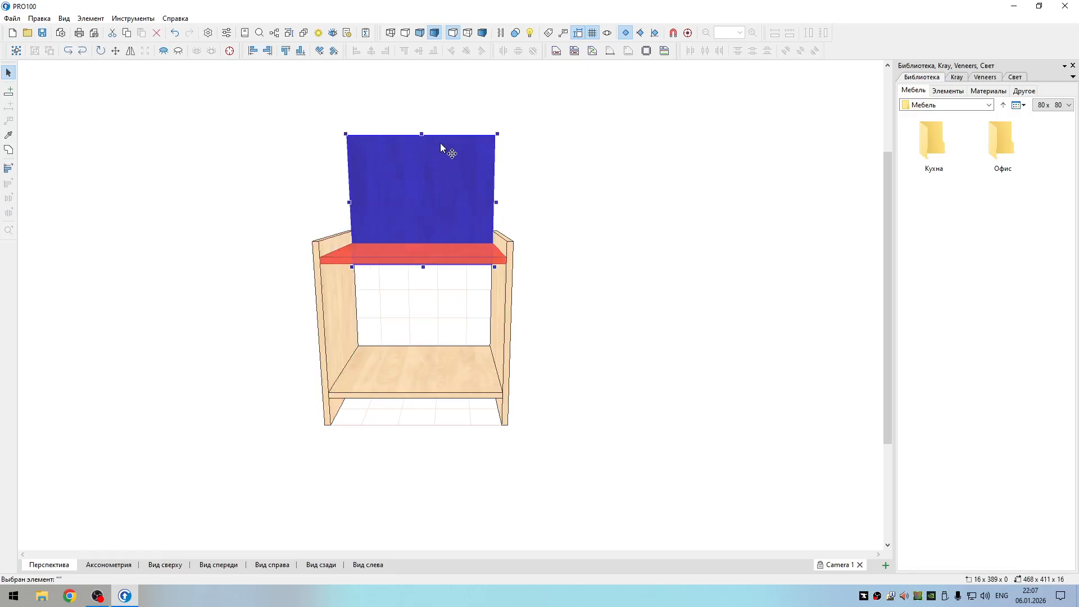
- Shorten the new back panel to a 40 mm high strip between the upper panel and the side panels' upper ends
left_click_drag(420, 135, 424, 182)
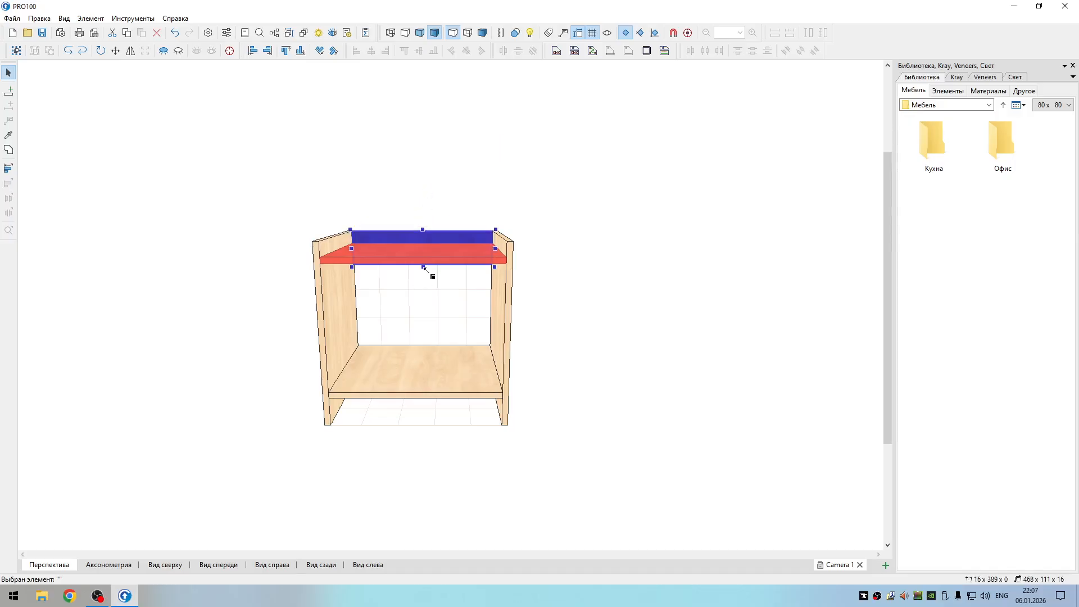
left_click_drag(425, 269, 426, 245)
left_click(590, 278)
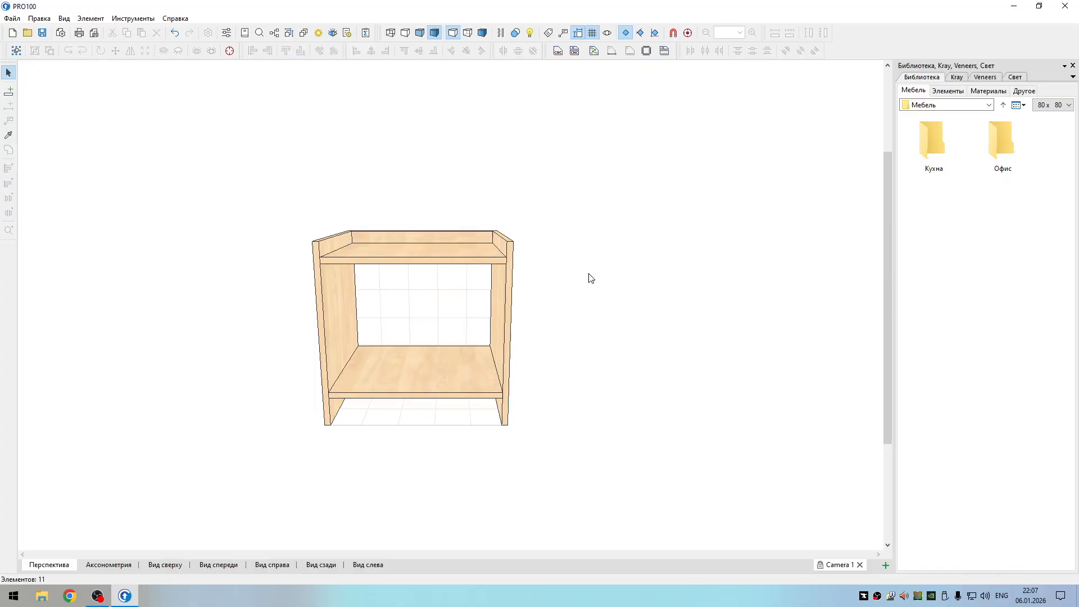
- Copy the back strip down to the floor at the cabinet's front, between the side panels
middle_click_drag(590, 278, 550, 223)
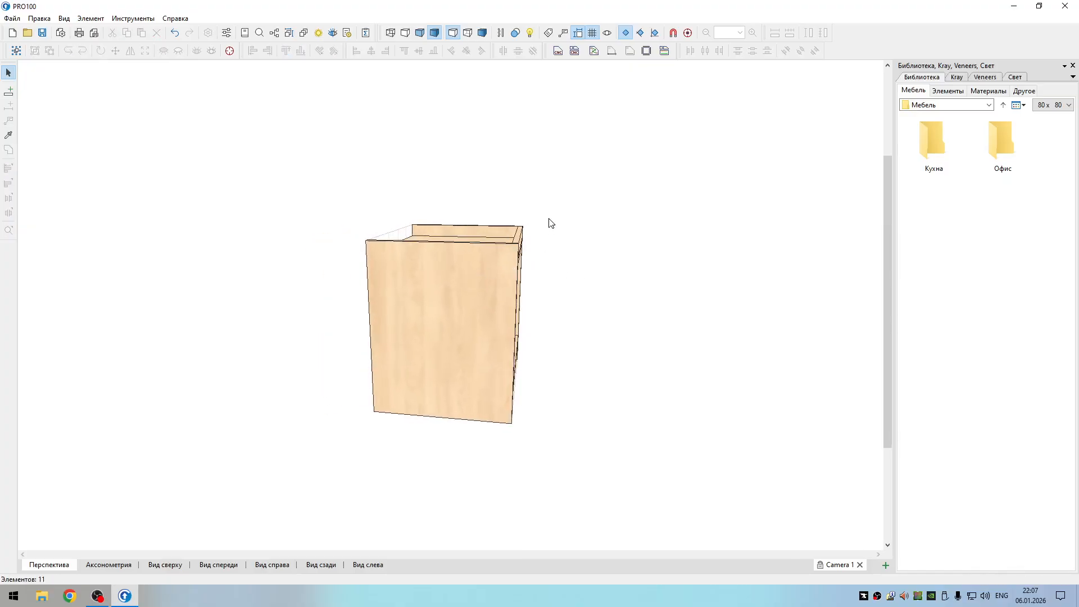
left_click(522, 235)
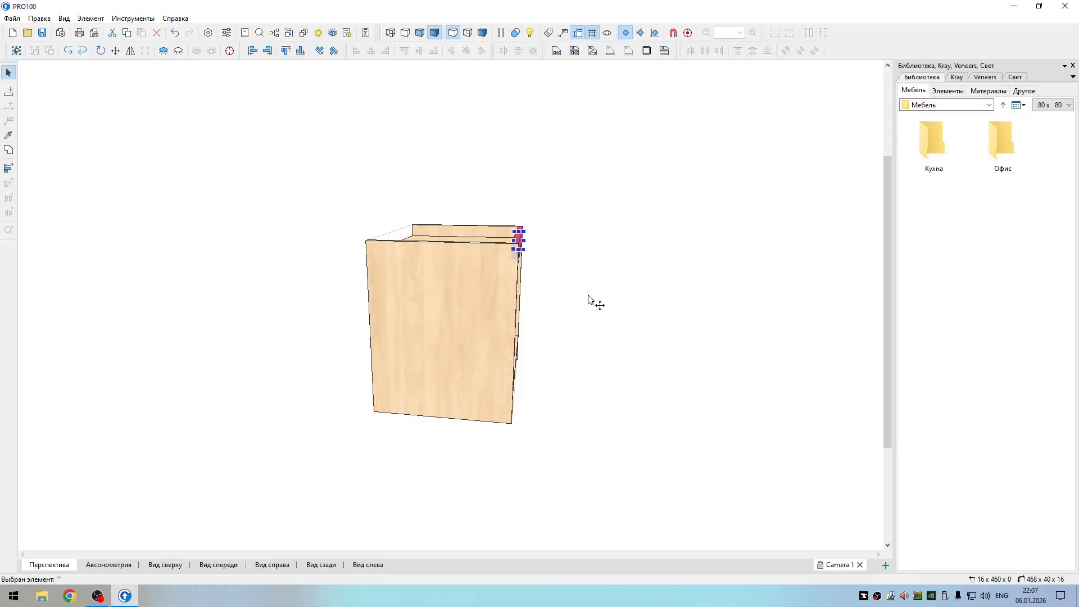
left_click_drag(588, 299, 203, 450)
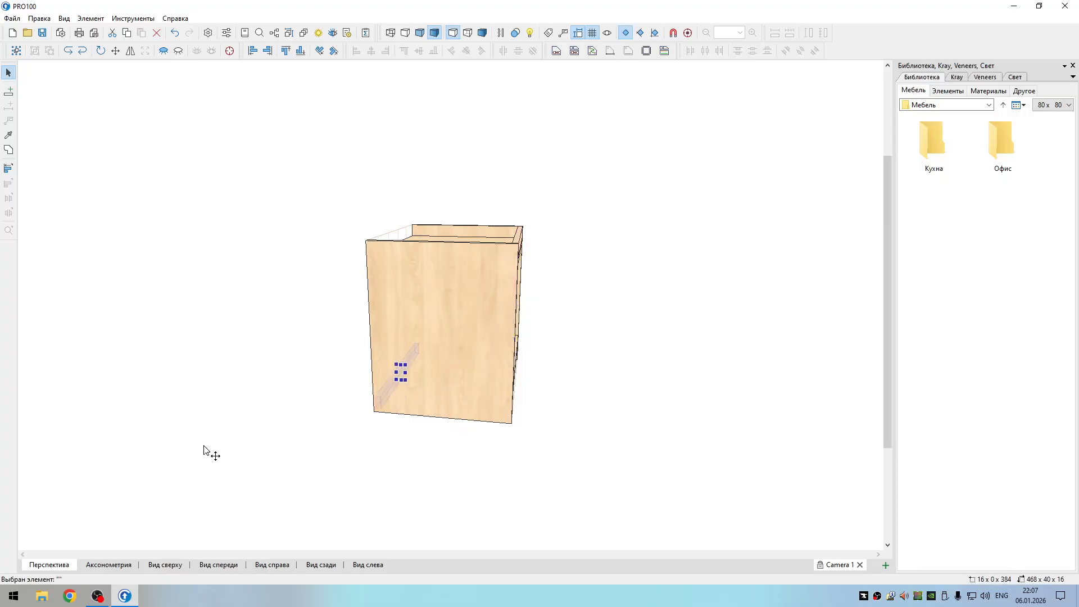
middle_click_drag(241, 369, 354, 330)
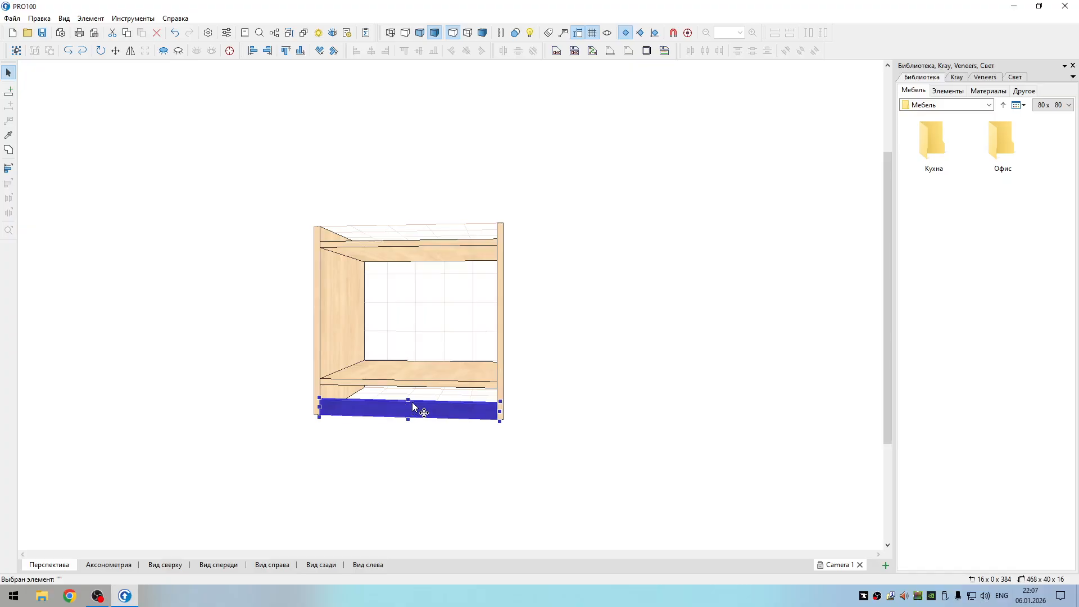
- Stretch the front floor strip up to the underside of the bottom panel, making it 80 mm high
left_click_drag(408, 400, 392, 287)
left_click(542, 376)
left_click_drag(542, 375, 521, 381)
- Try to copy the plinth strip up into the cabinet opening, and delete the misplaced copy
left_click(419, 423)
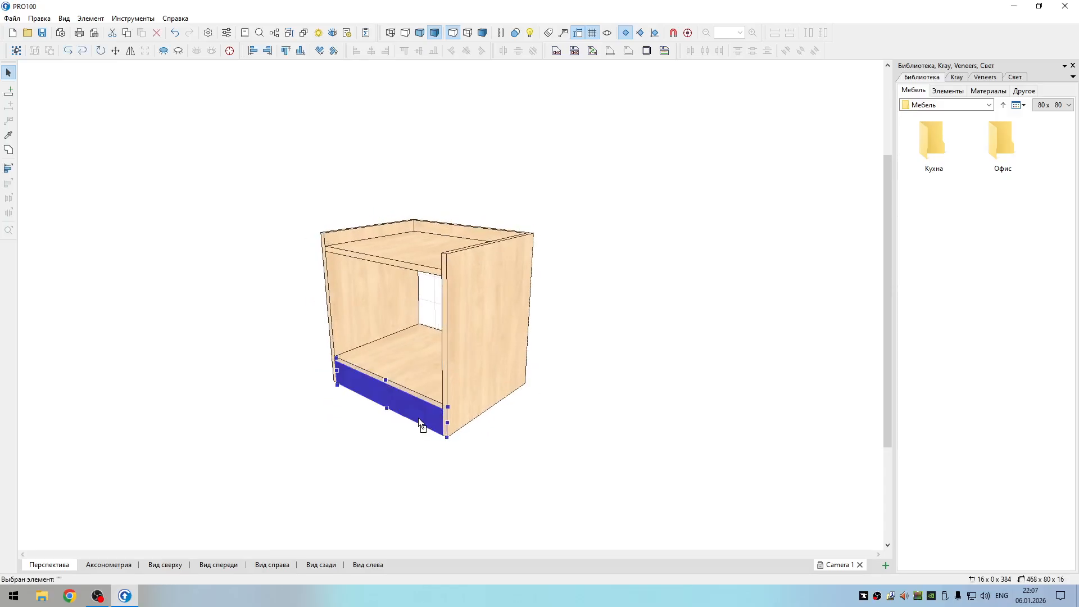
left_click_drag(419, 422, 535, 378)
left_click(526, 378)
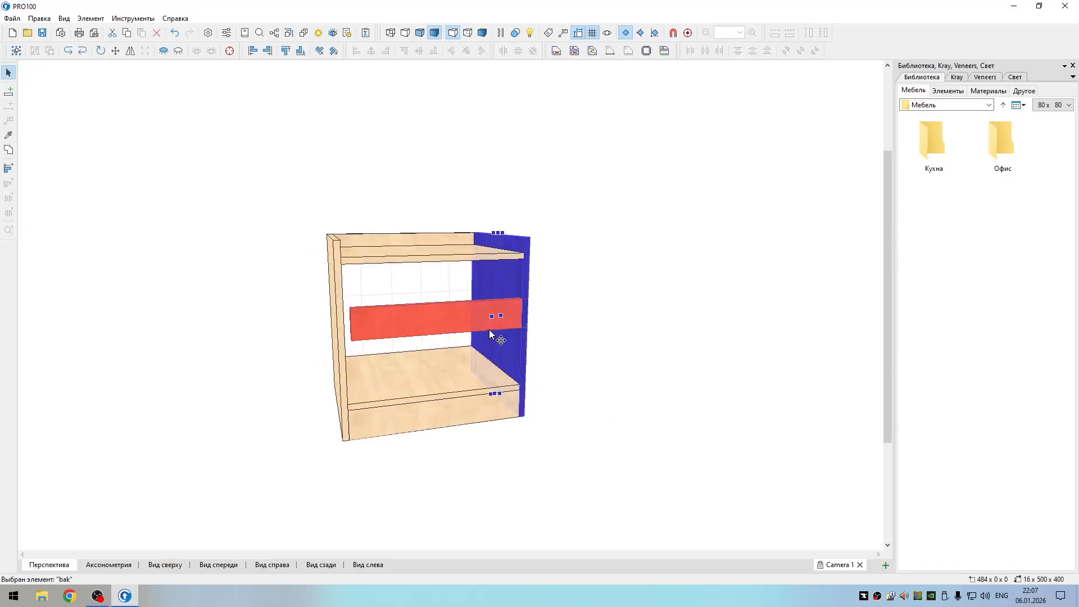
left_click_drag(699, 381, 584, 373)
left_click(462, 329)
key("Delete")
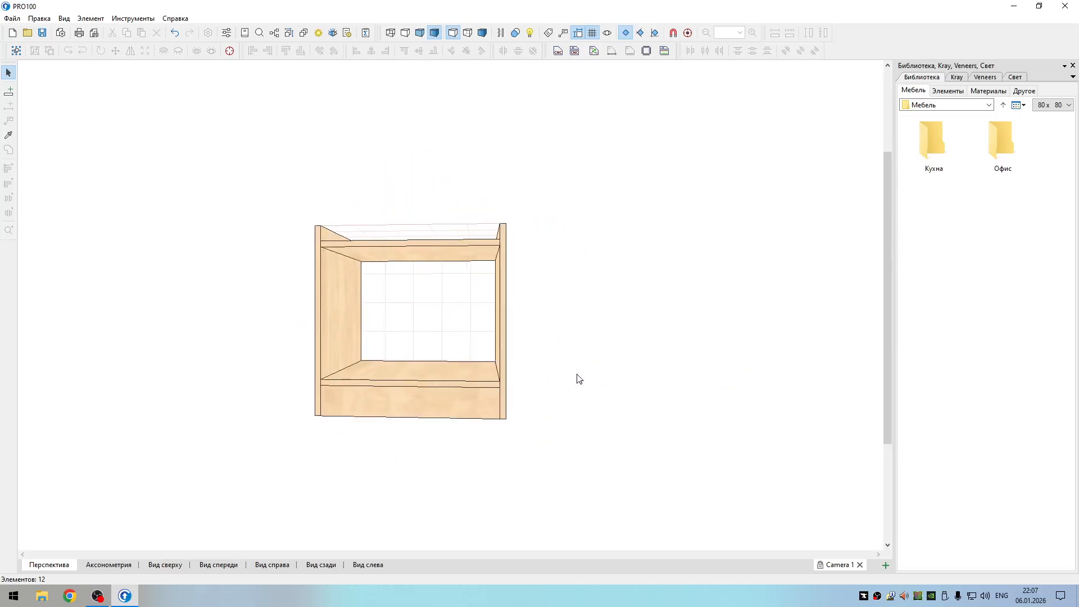
- Copy the plinth strip up above the bottom panel's front edge and stretch the copy to the upper panel, 348 mm high
left_click_drag(481, 408, 452, 444)
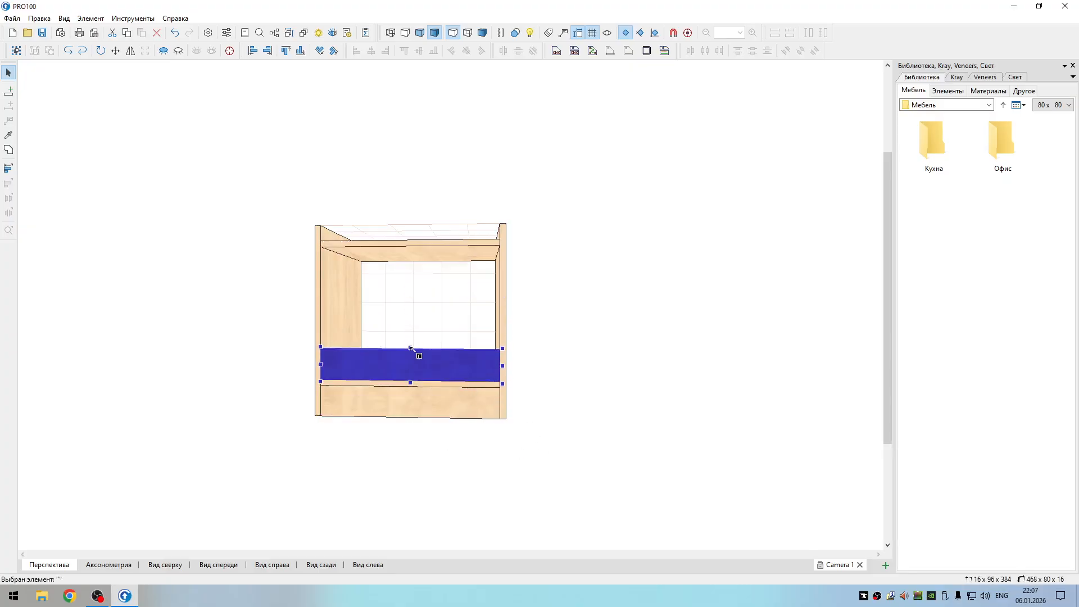
left_click_drag(411, 349, 381, 228)
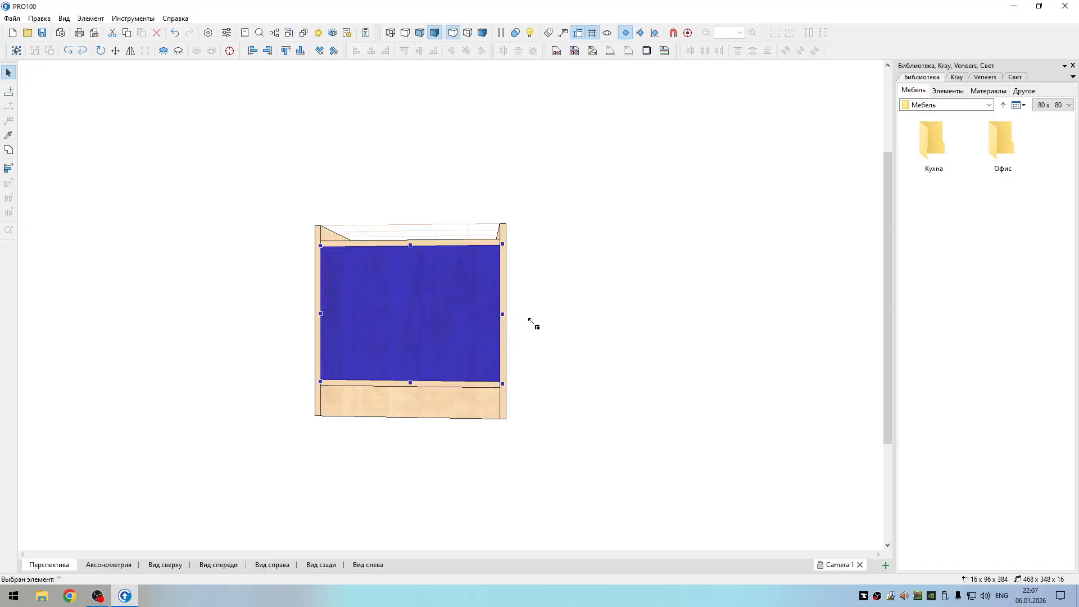
middle_click_drag(530, 322, 462, 341)
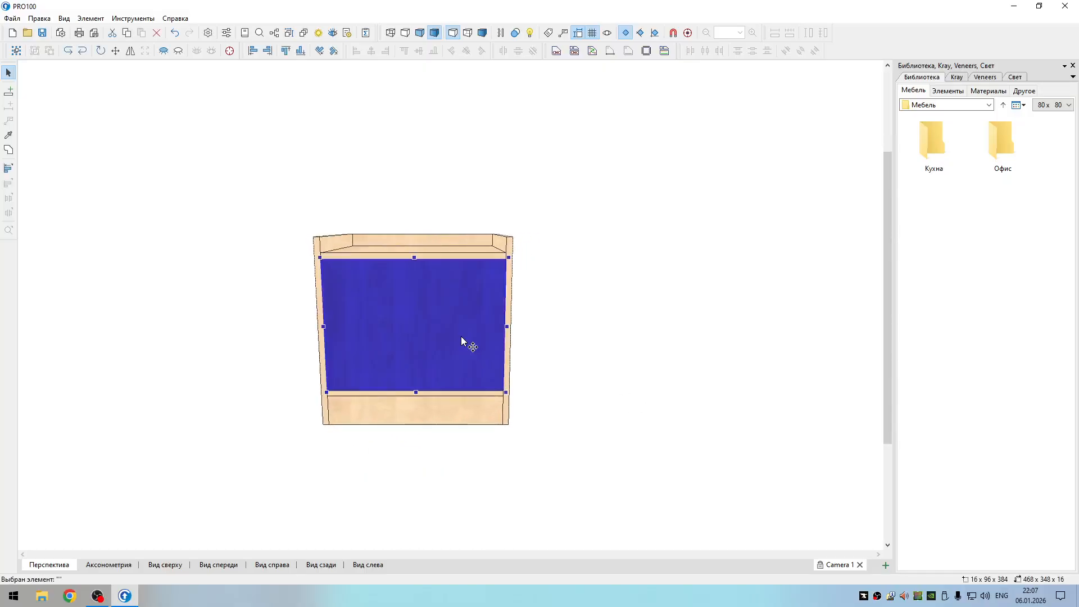
- Reduce the front panel's width and height by 6 mm each in its properties, to 462 and 342 mm
double_click(462, 342)
left_click(511, 252)
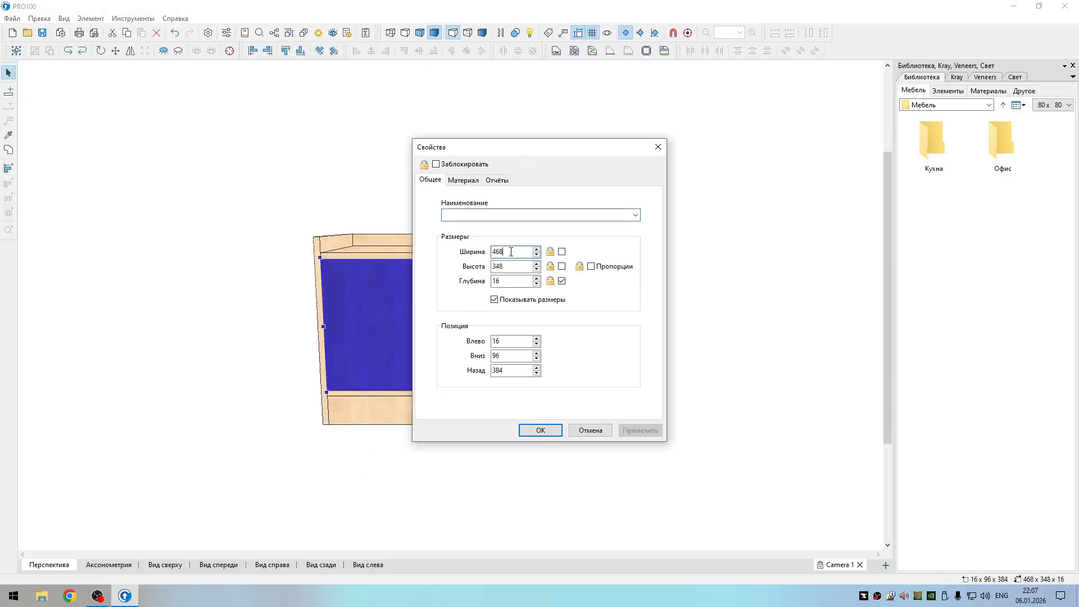
type("-")
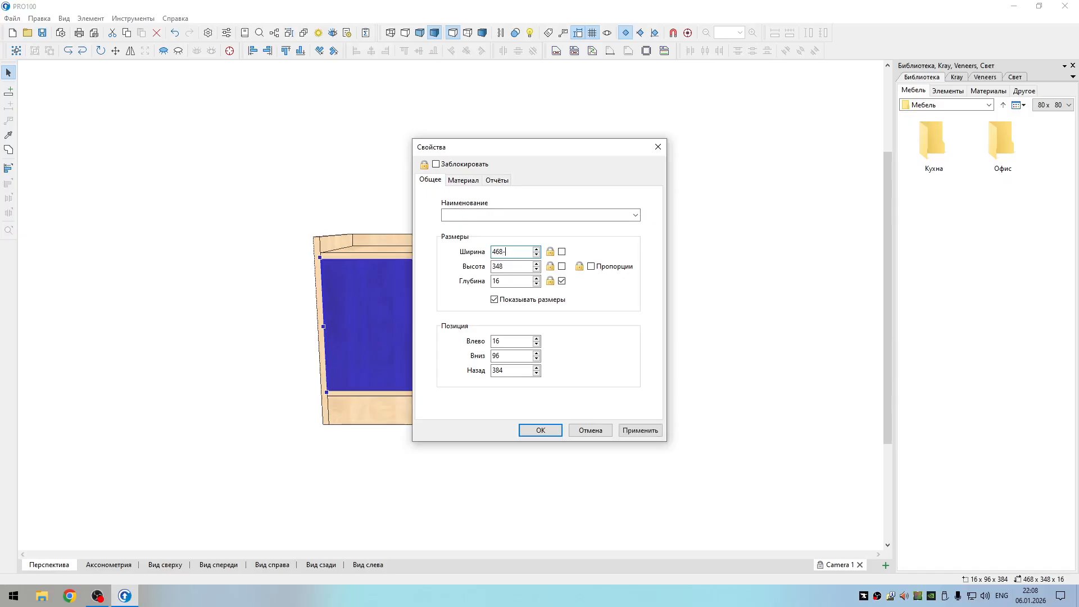
type("6")
key("Tab")
left_click(513, 268)
left_click(639, 432)
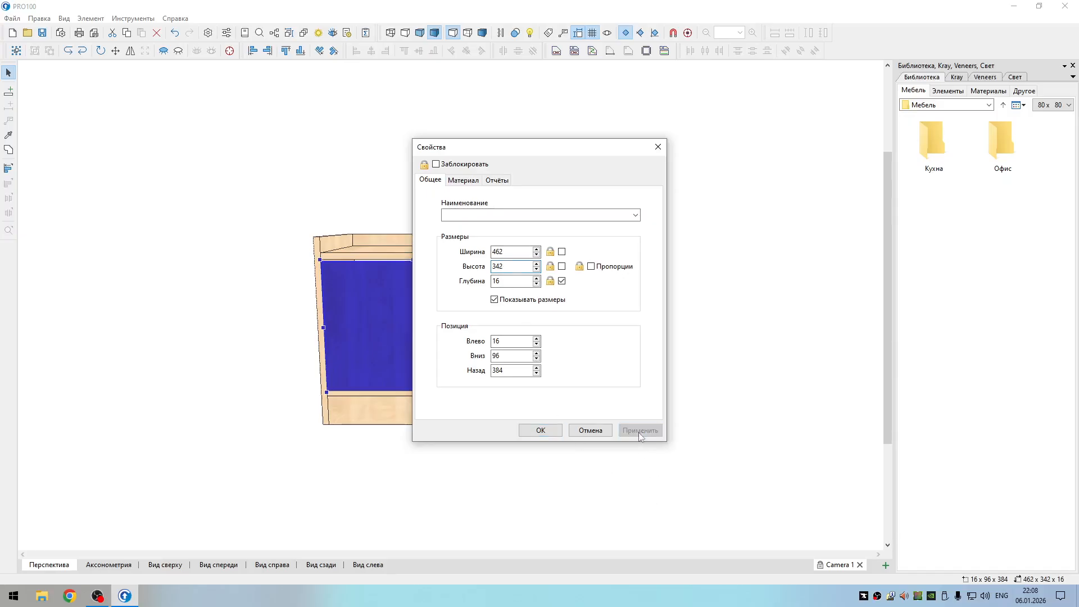
left_click(542, 431)
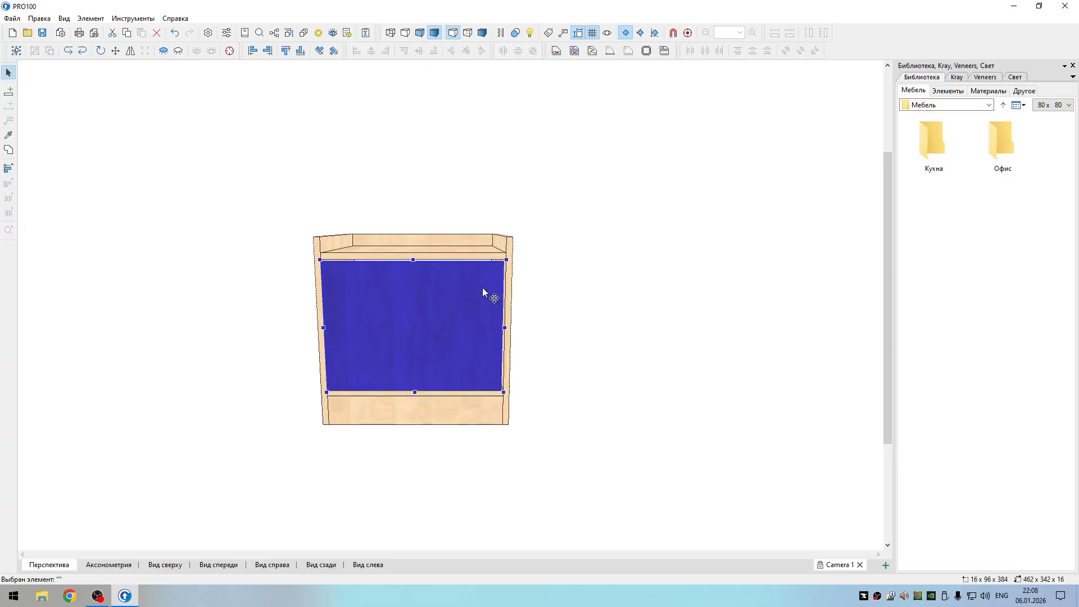
- In the front view, open the program's editing options, switch grid snapping on and off again, and apply the settings
left_click_drag(579, 340, 577, 330)
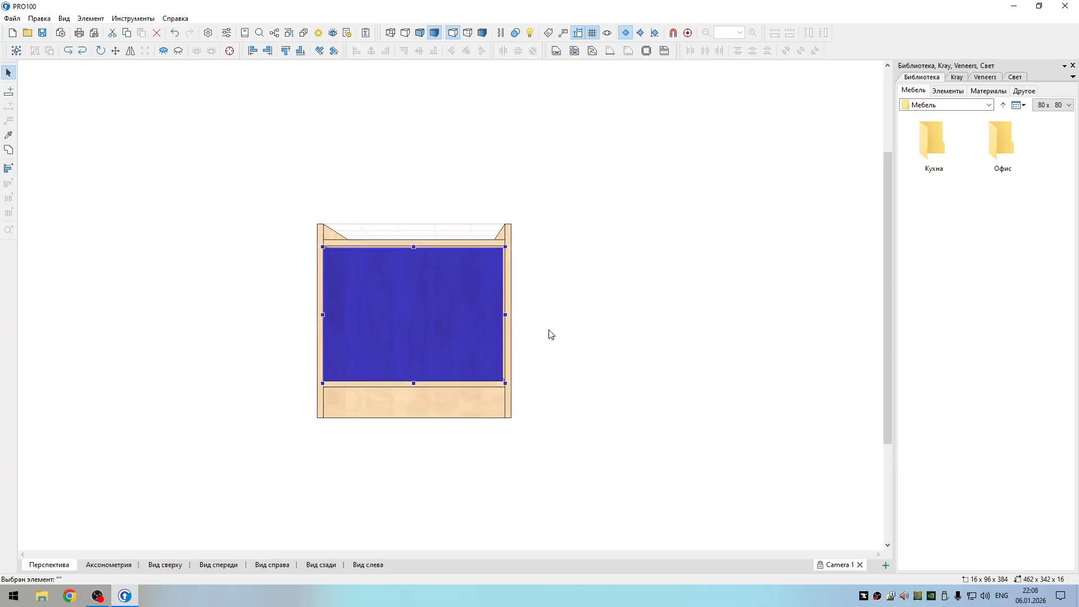
left_click(214, 565)
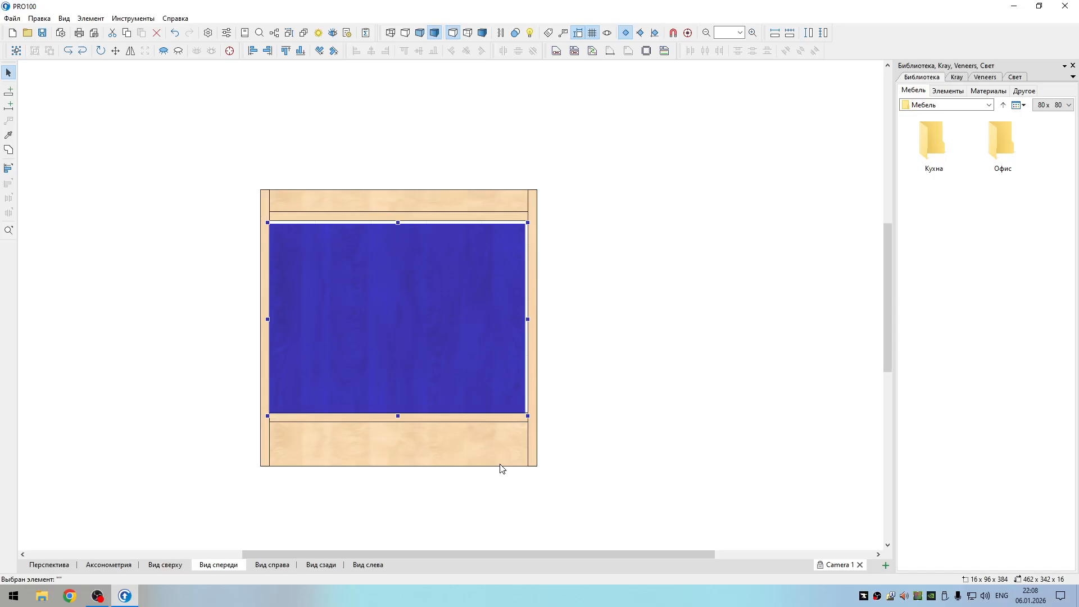
left_click(142, 23)
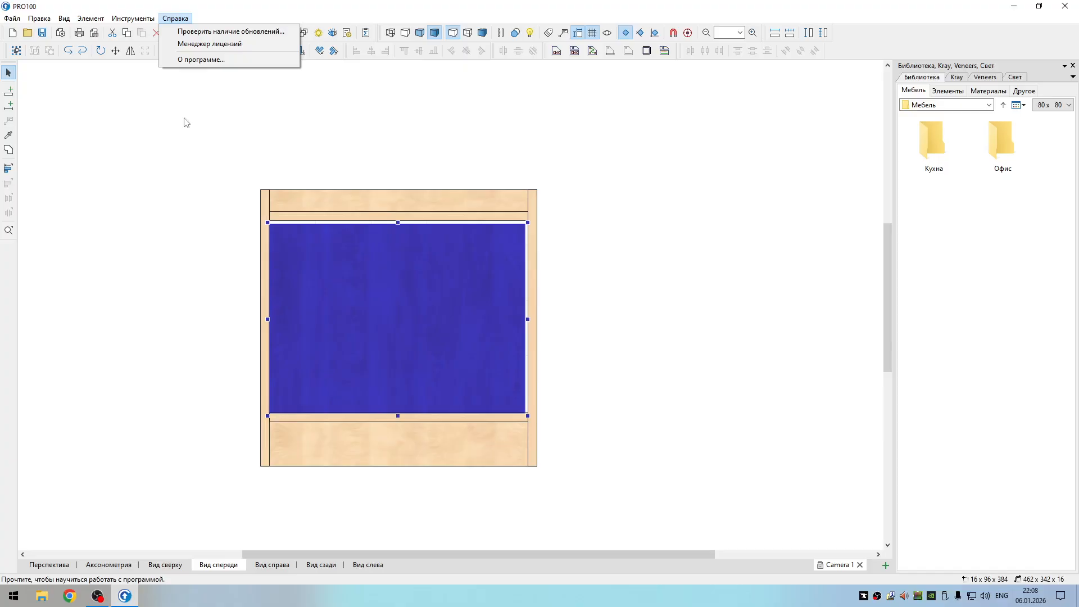
left_click(138, 250)
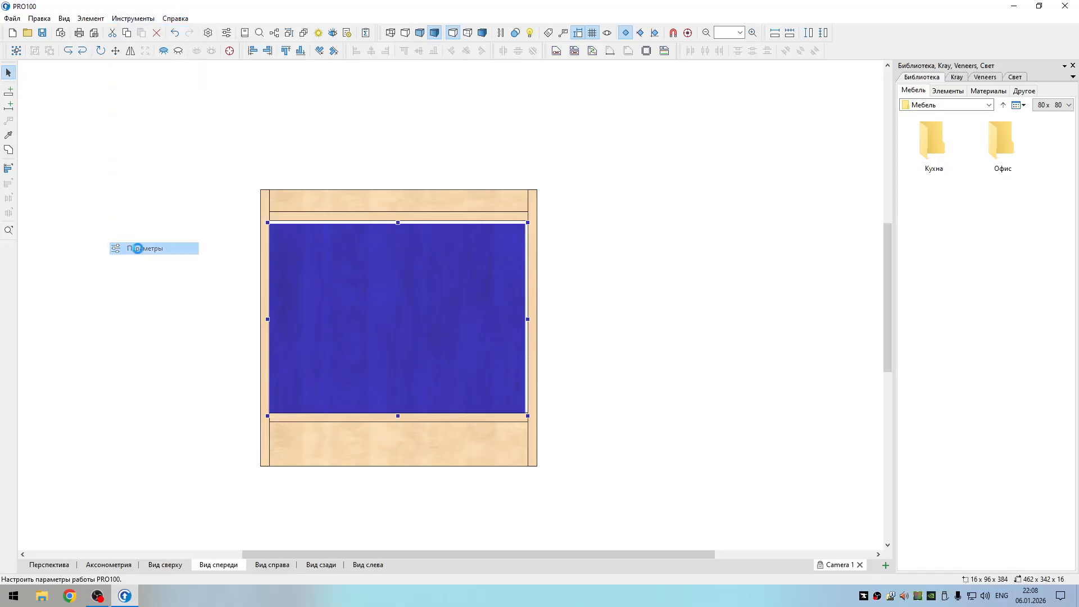
left_click(494, 192)
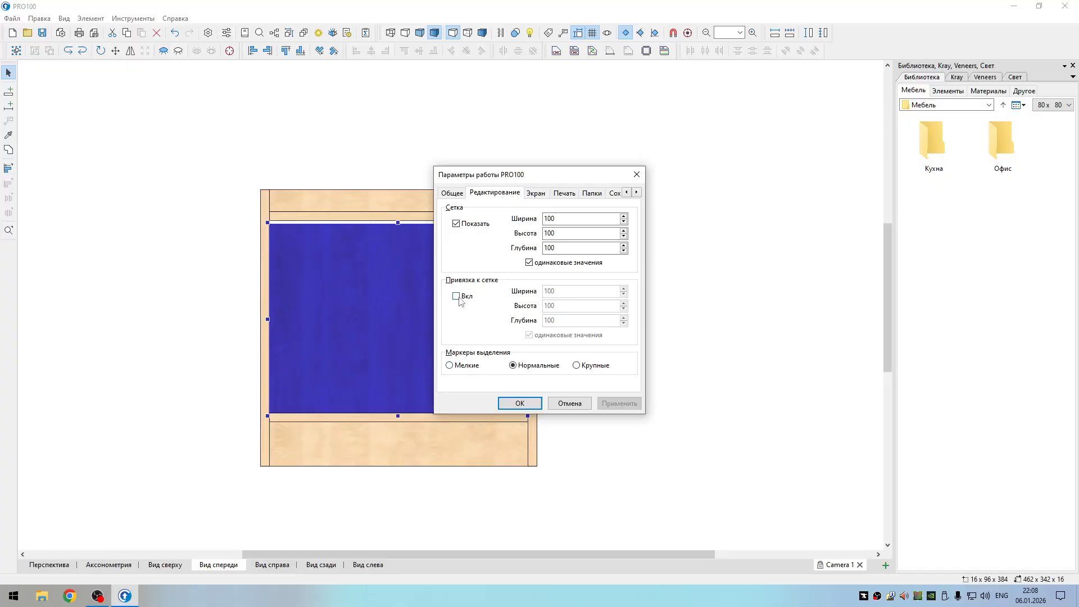
left_click(457, 296)
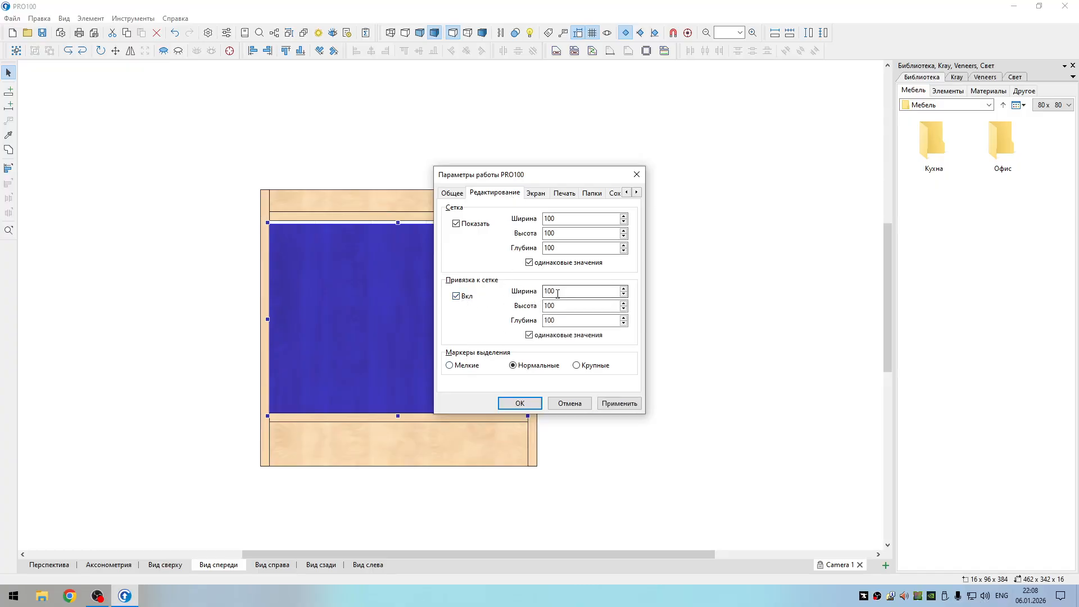
double_click(549, 291)
left_click(457, 297)
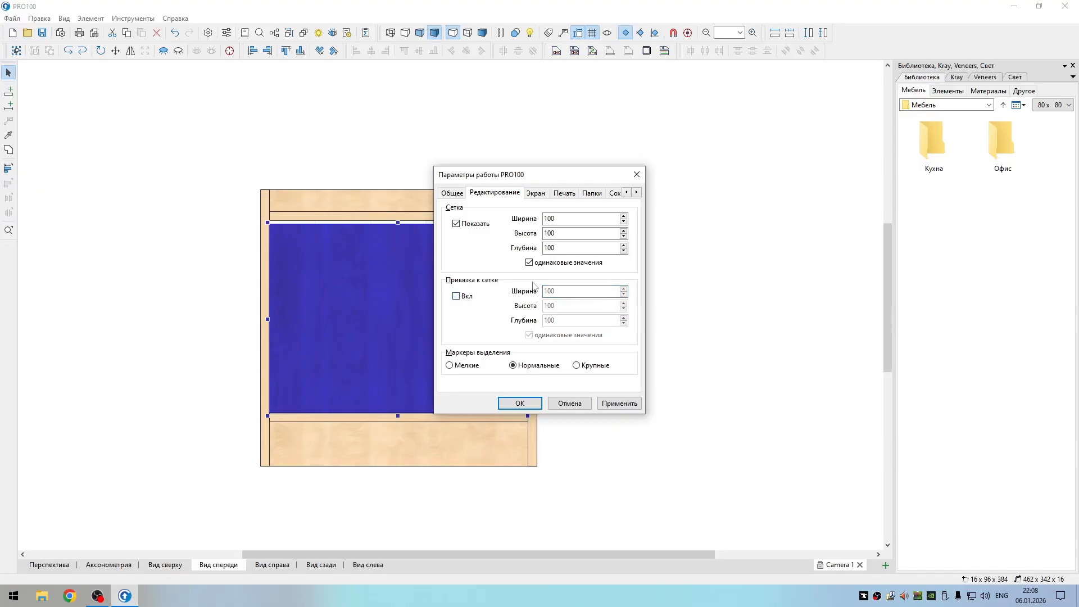
left_click(621, 404)
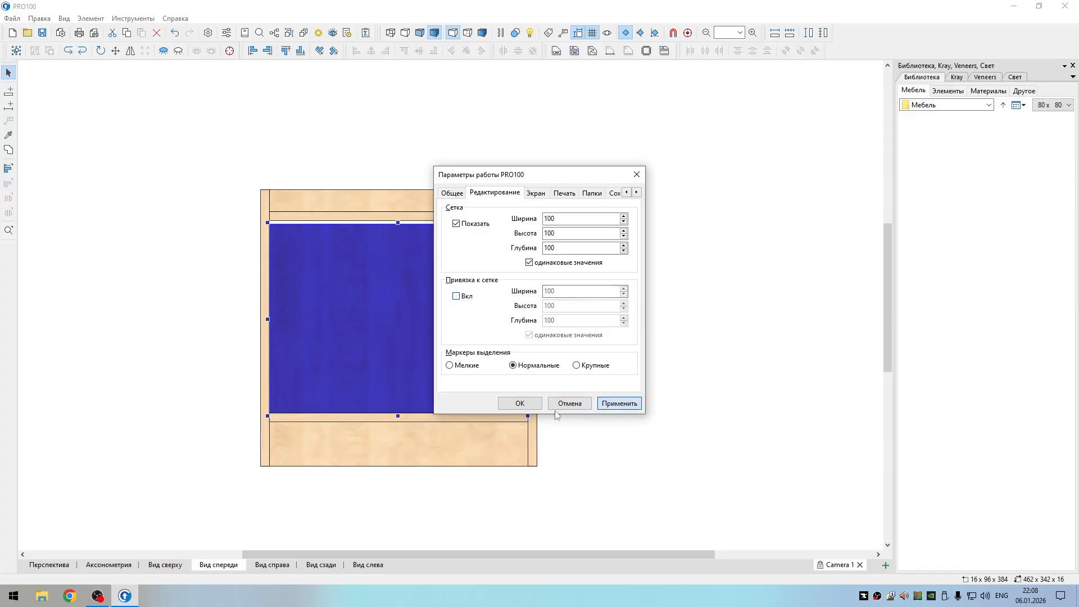
left_click(520, 404)
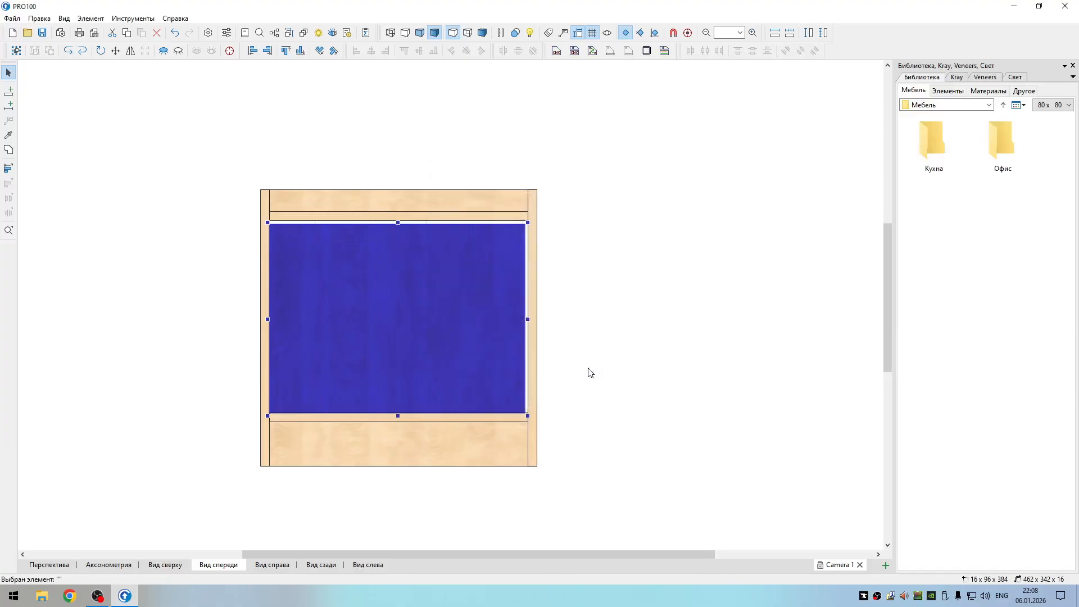
- Shift the front panel 3 mm up and 3 mm to the right so the clearance gap surrounds it evenly
key("Up")
key("Up")
key("Up")
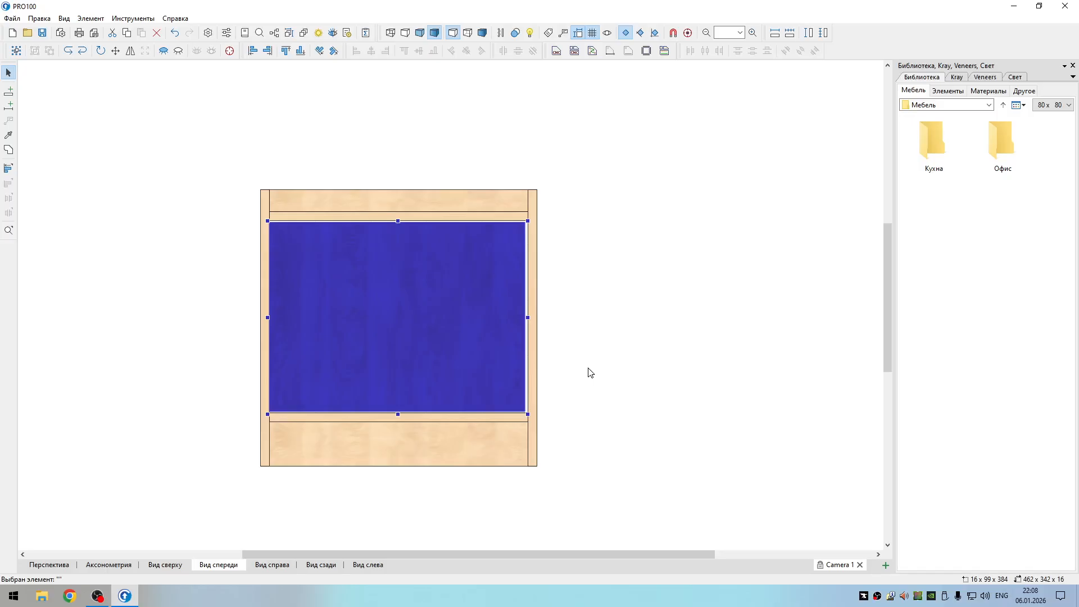
key("Right")
key("Right")
key("Right")
left_click(587, 372)
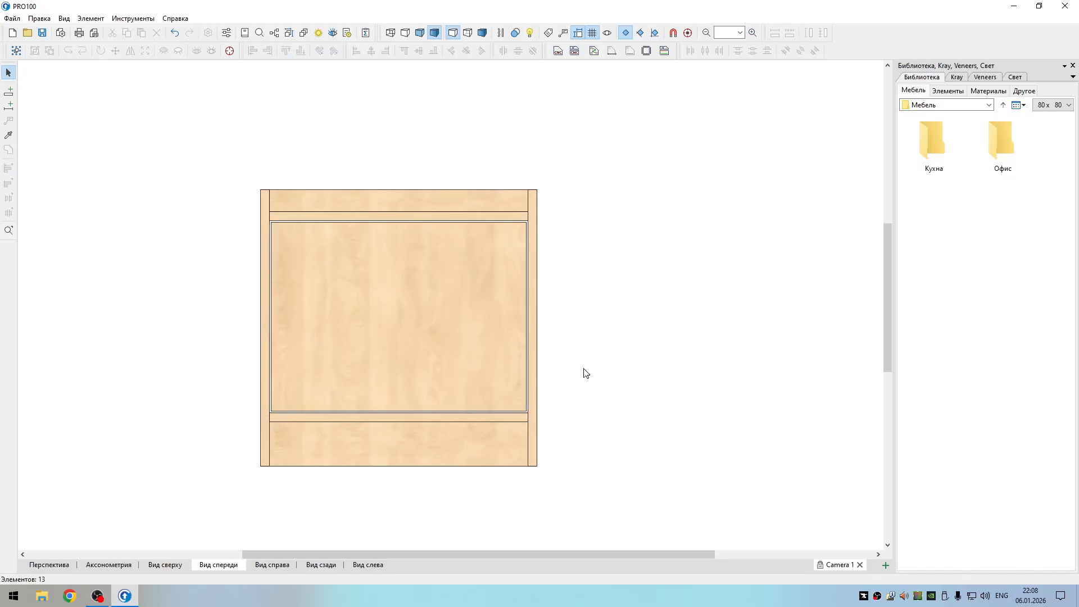
middle_click_drag(586, 371, 529, 337)
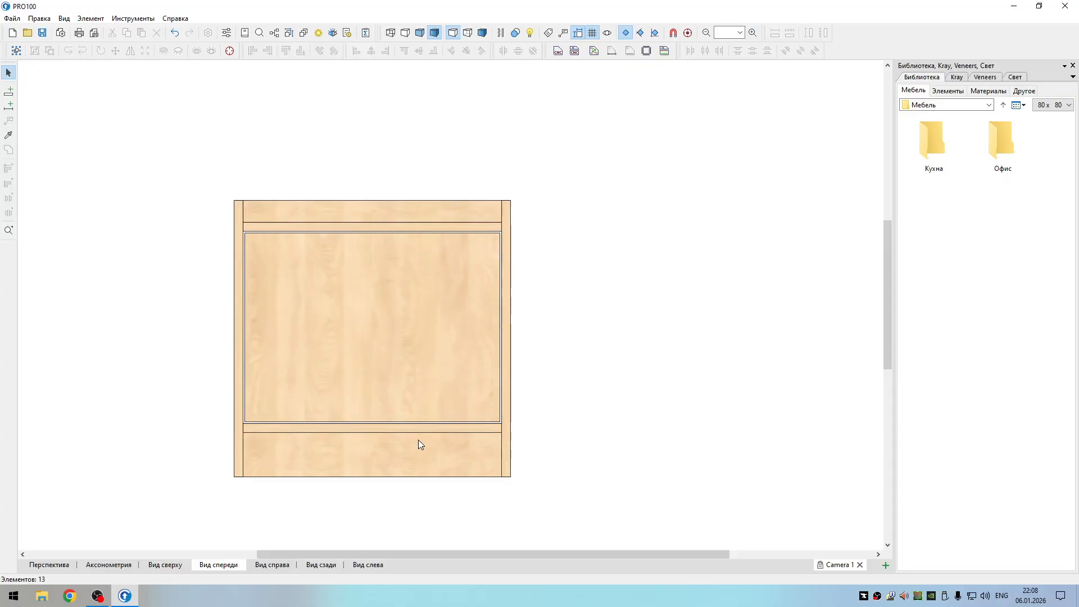
- Check the front panel's placement in the cabinet from the front, from the right side and in perspective
left_click(435, 398)
scroll(571, 420, "right", 3)
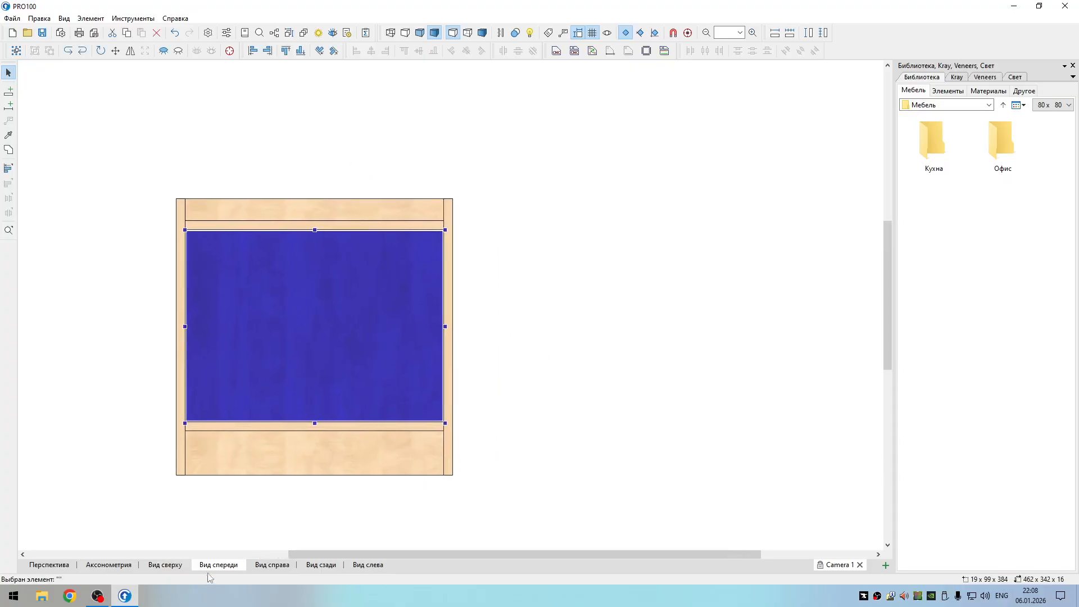
left_click(272, 565)
scroll(336, 391, "up", 3)
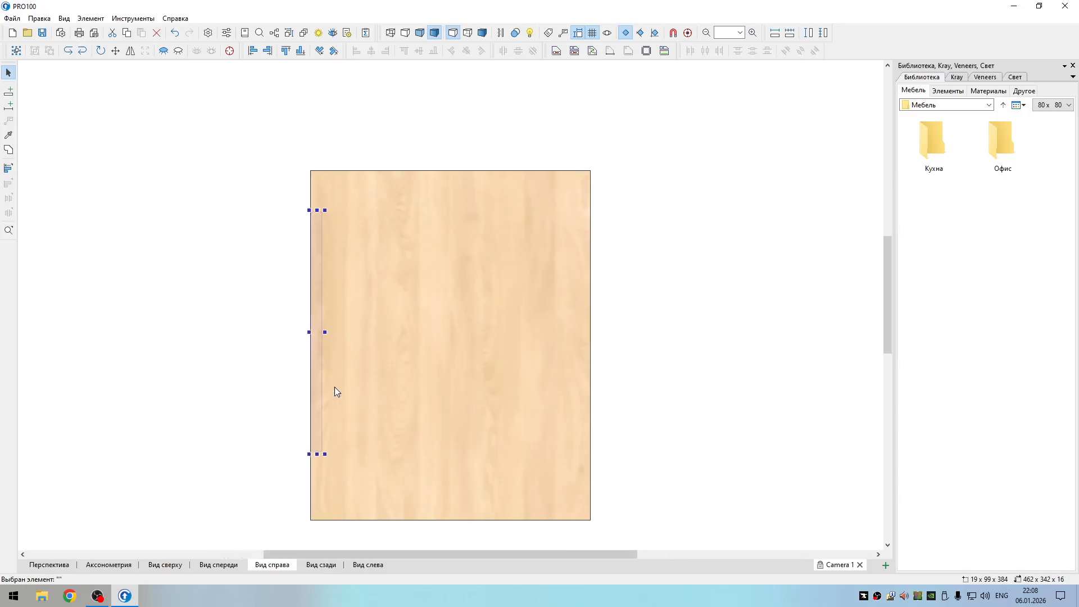
scroll(335, 392, "up", 1)
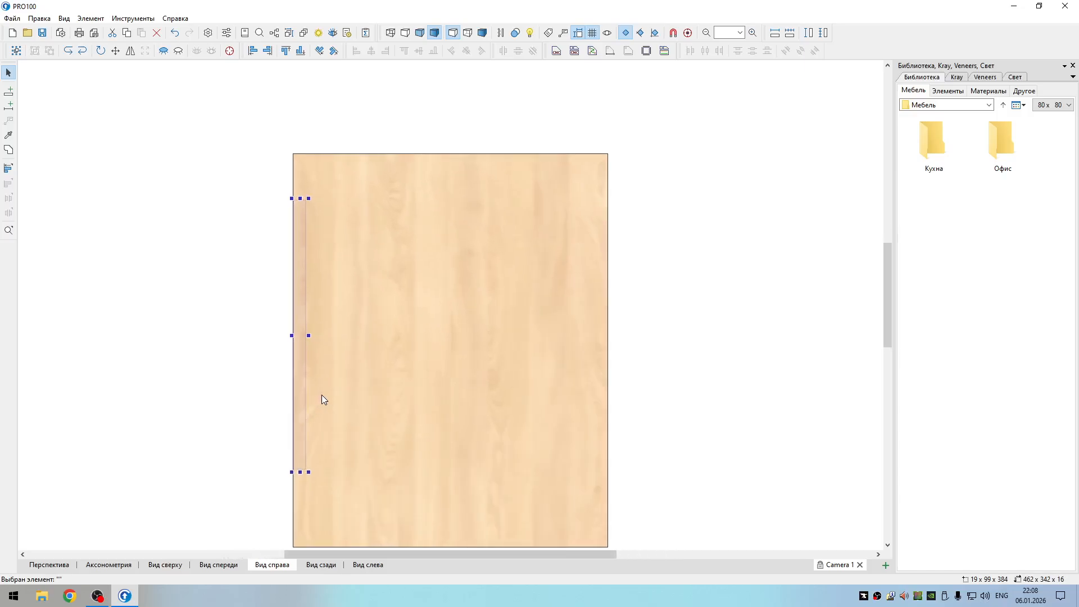
left_click_drag(322, 395, 322, 395)
left_click(633, 428)
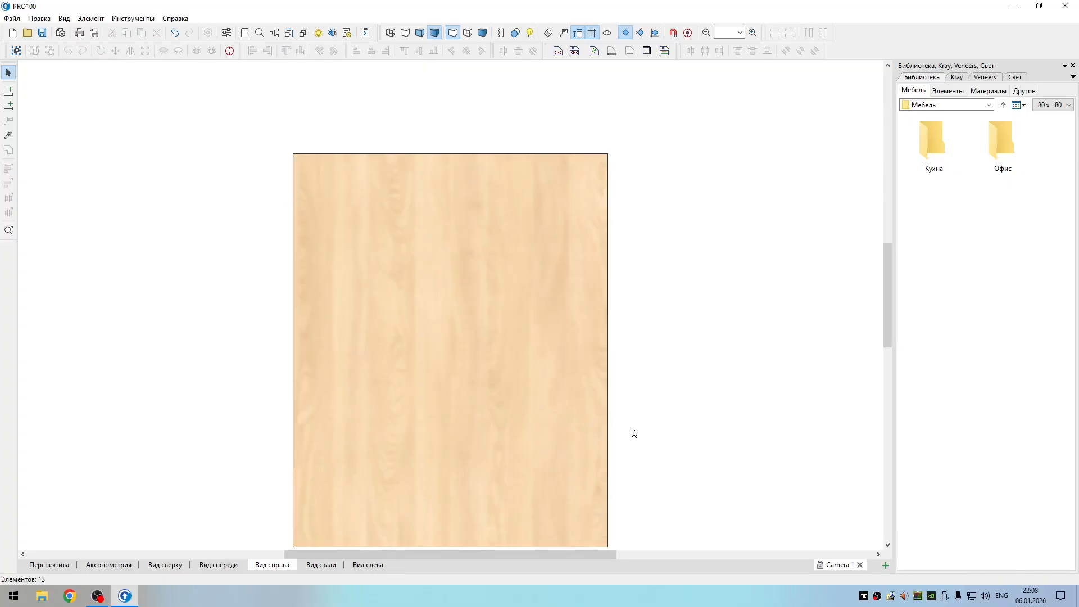
middle_click_drag(633, 407, 636, 303)
left_click(49, 565)
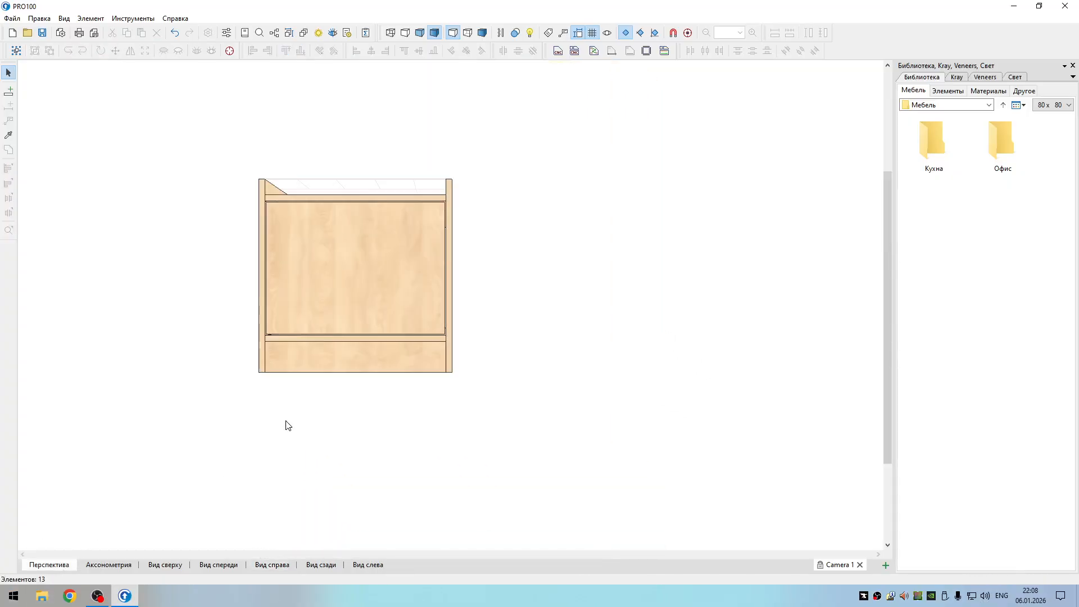
scroll(342, 402, "down", 2)
mouse_move(342, 403)
middle_mouse_down()
mouse_move(456, 434)
mouse_move(567, 394)
mouse_move(562, 436)
mouse_move(354, 416)
middle_mouse_up()
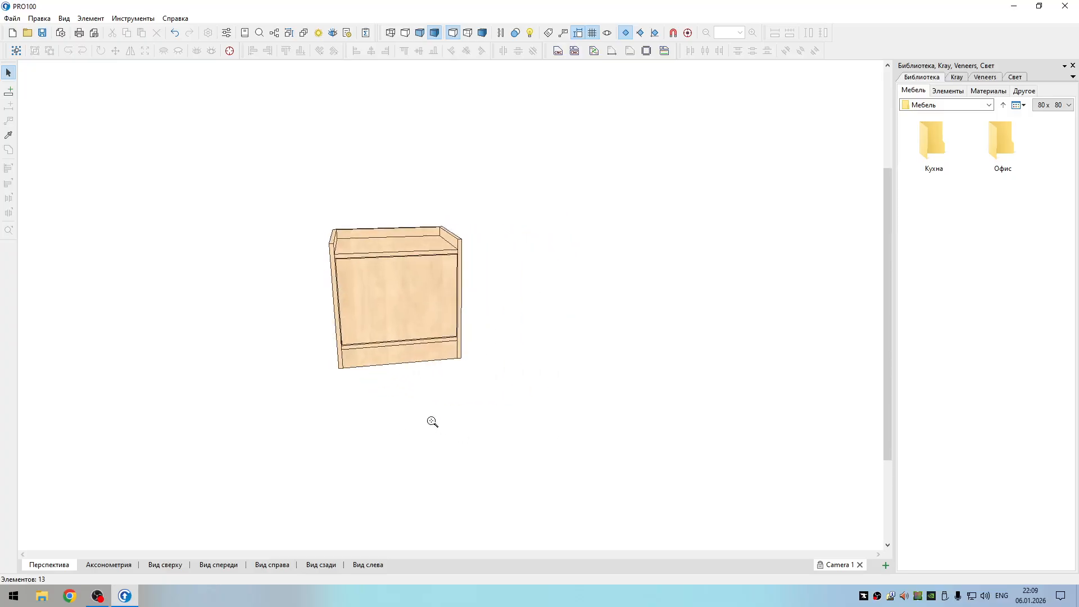
scroll(432, 421, "up", 2)
scroll(414, 381, "down", 3)
middle_click_drag(414, 393, 464, 431)
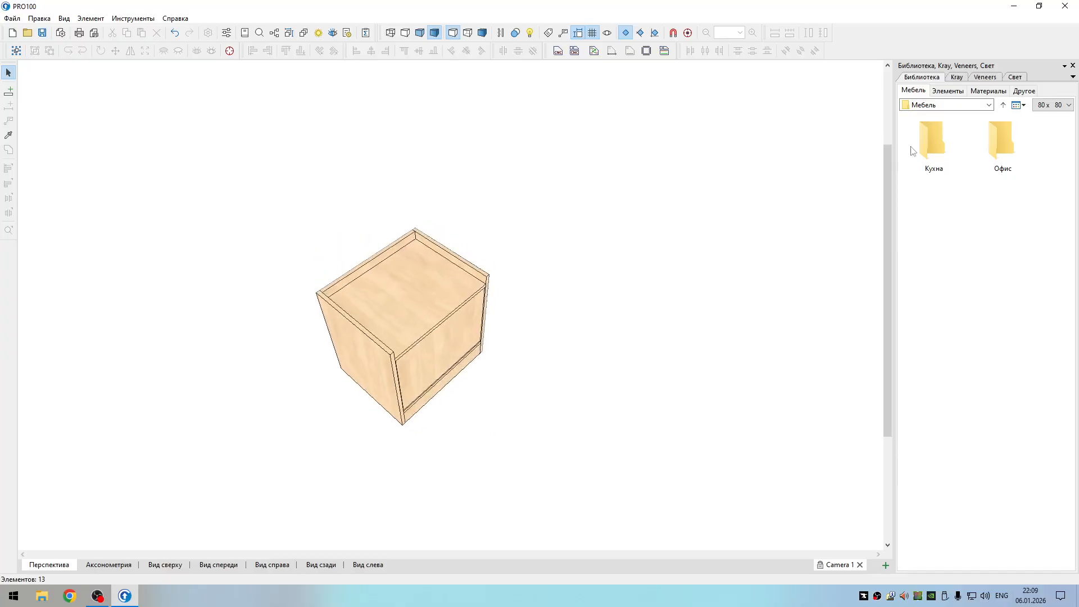
- Open the veneer settings and check the upper panel's edge banding entries in its report properties
left_click(985, 77)
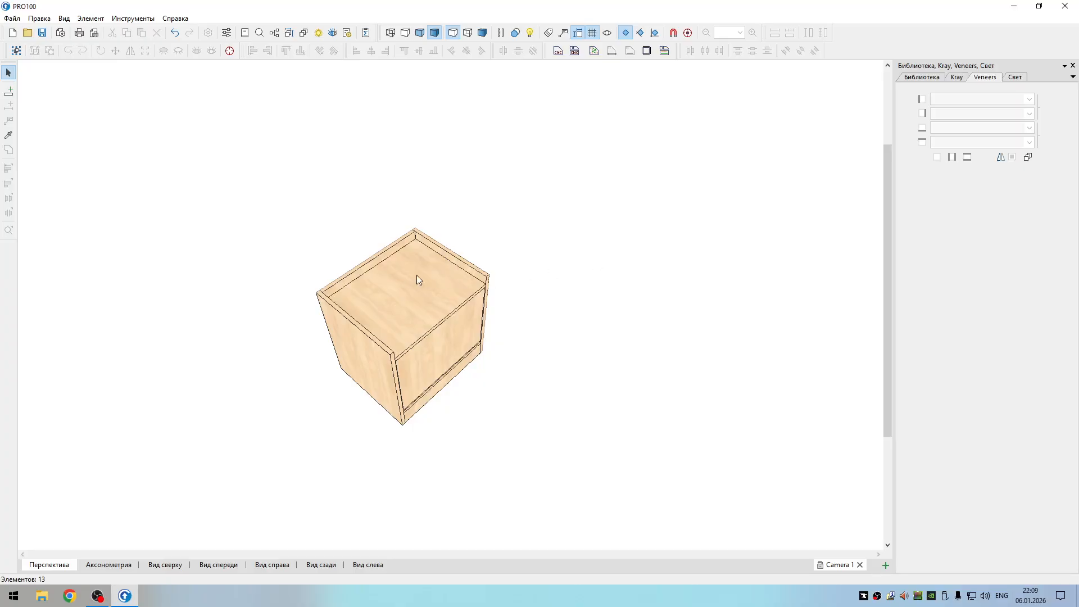
double_click(400, 276)
left_click(497, 179)
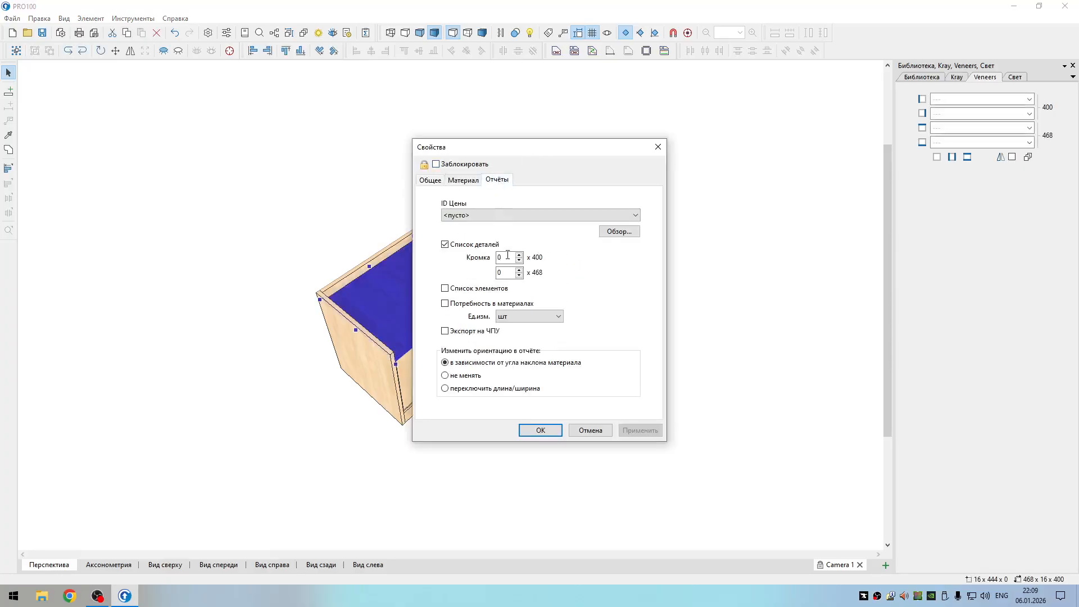
left_click(658, 147)
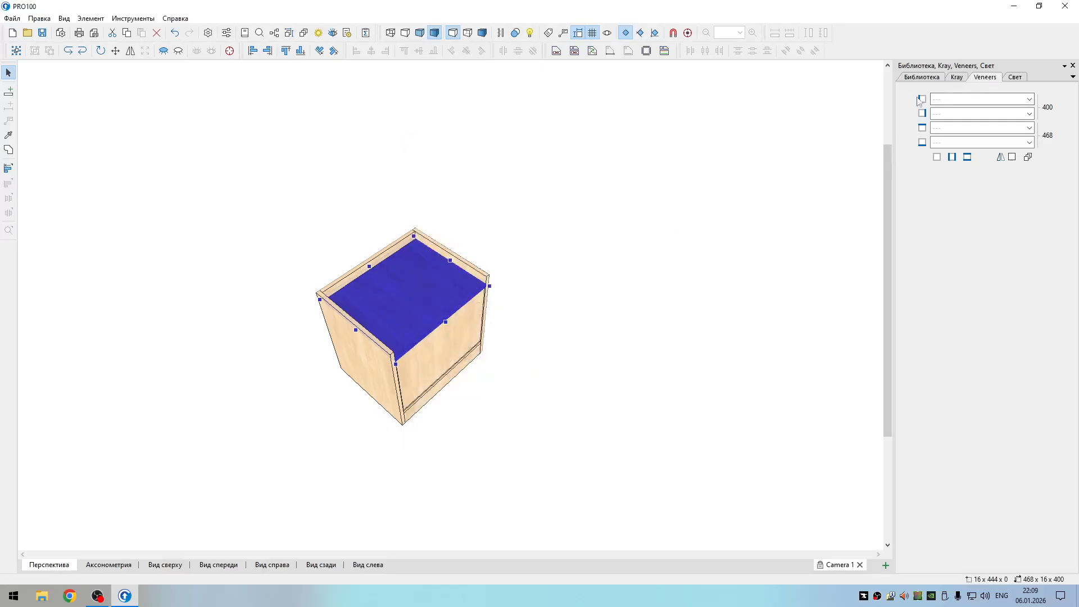
- Enable the display of CNC axes and part works for all cabinet parts, and refresh the selected parts
key("ctrl+a")
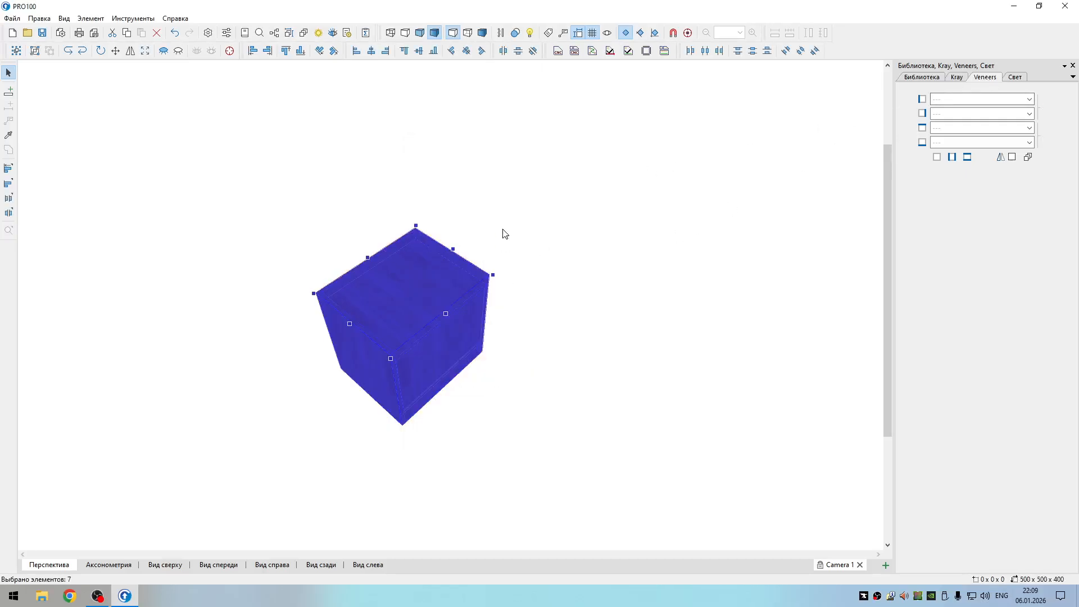
left_click(610, 51)
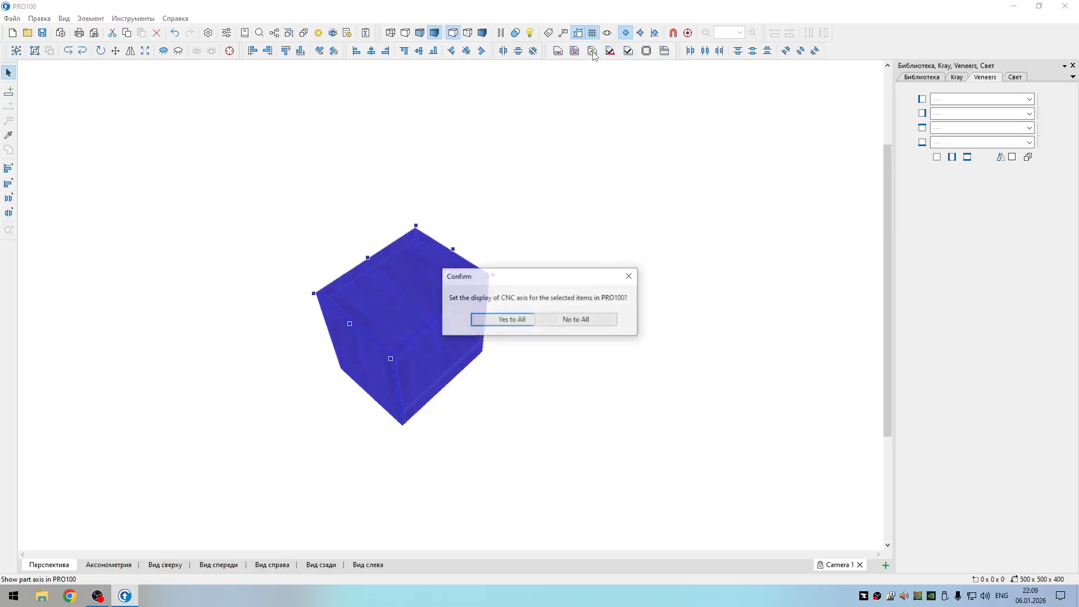
left_click(515, 319)
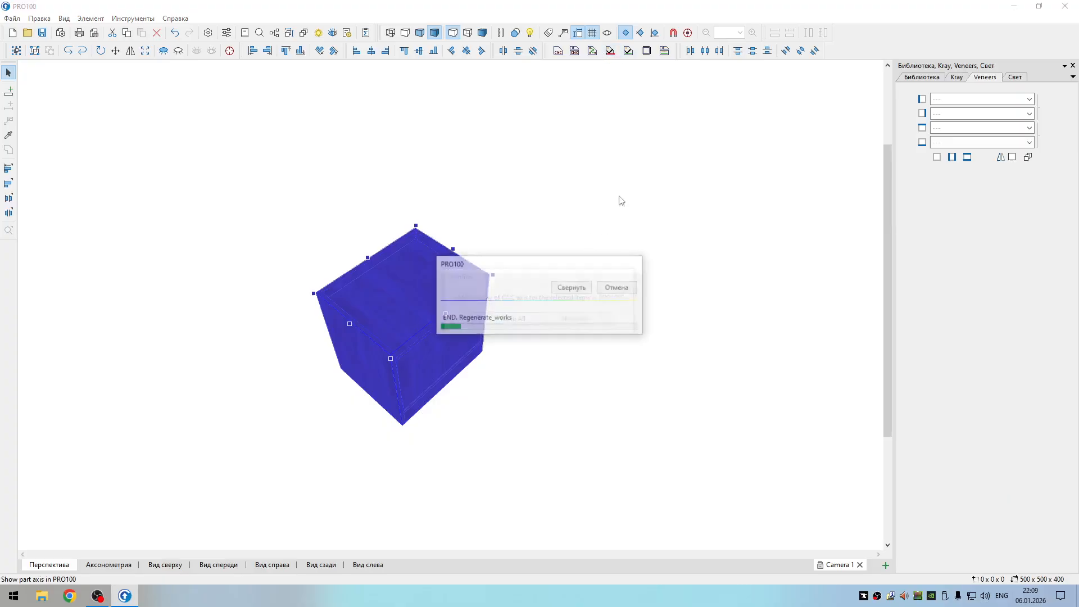
left_click(628, 51)
left_click(518, 318)
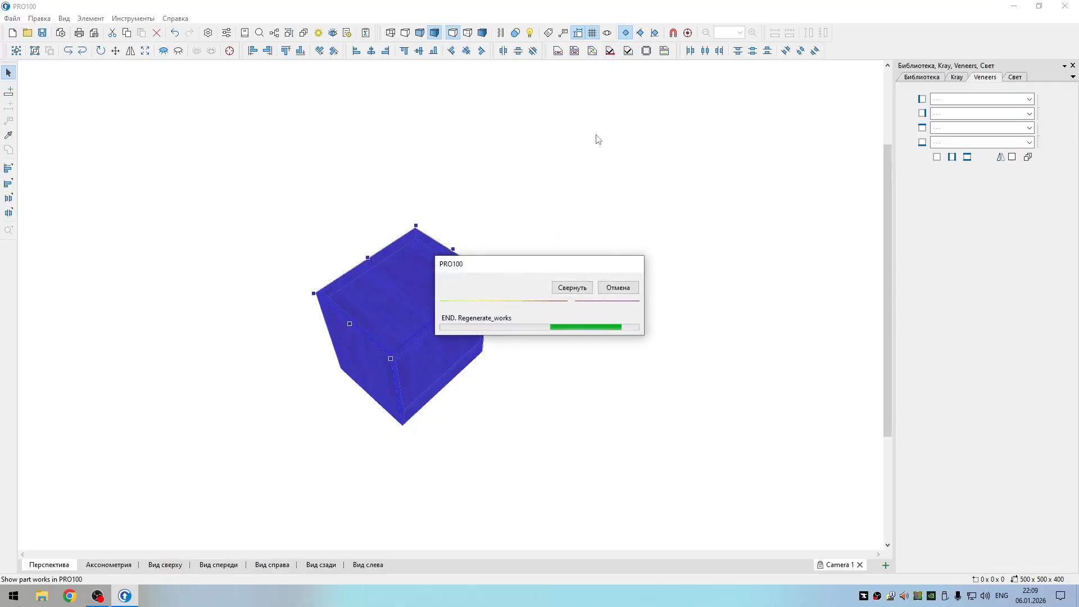
left_click(593, 51)
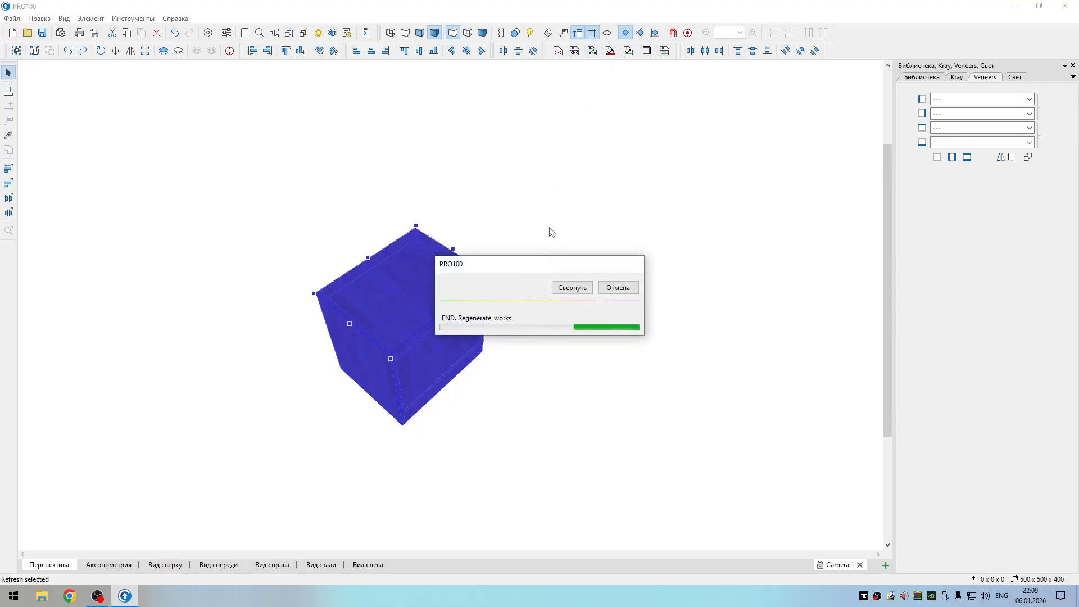
- Examine the cabinet from several angles to see how the CNC axes and part works are displayed
middle_click_drag(551, 223, 485, 210)
right_click(487, 269)
left_click(491, 262)
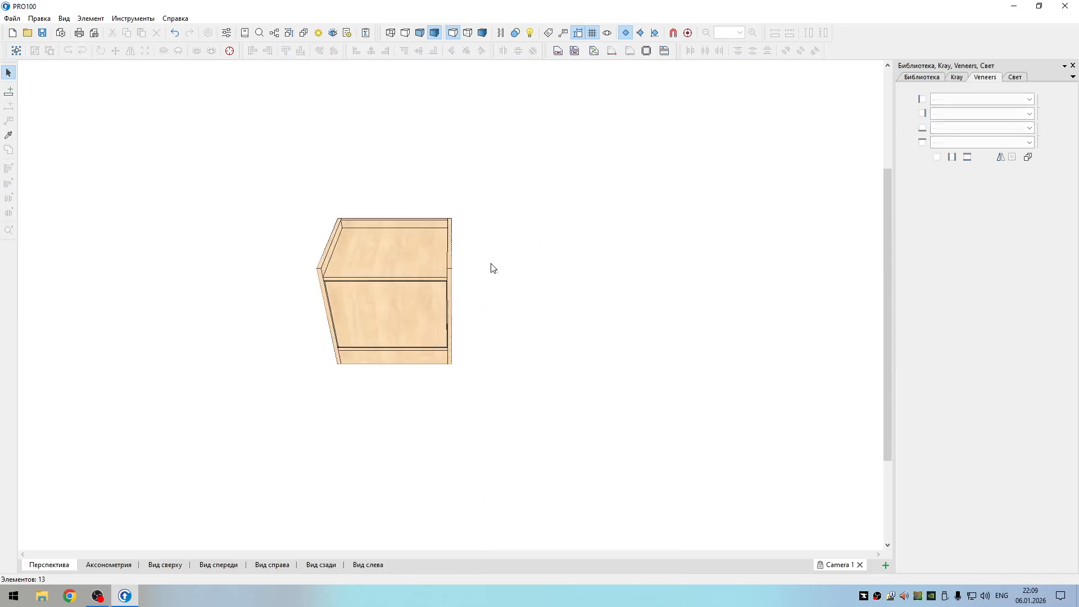
middle_click_drag(496, 248, 457, 241)
scroll(511, 268, "up", 5)
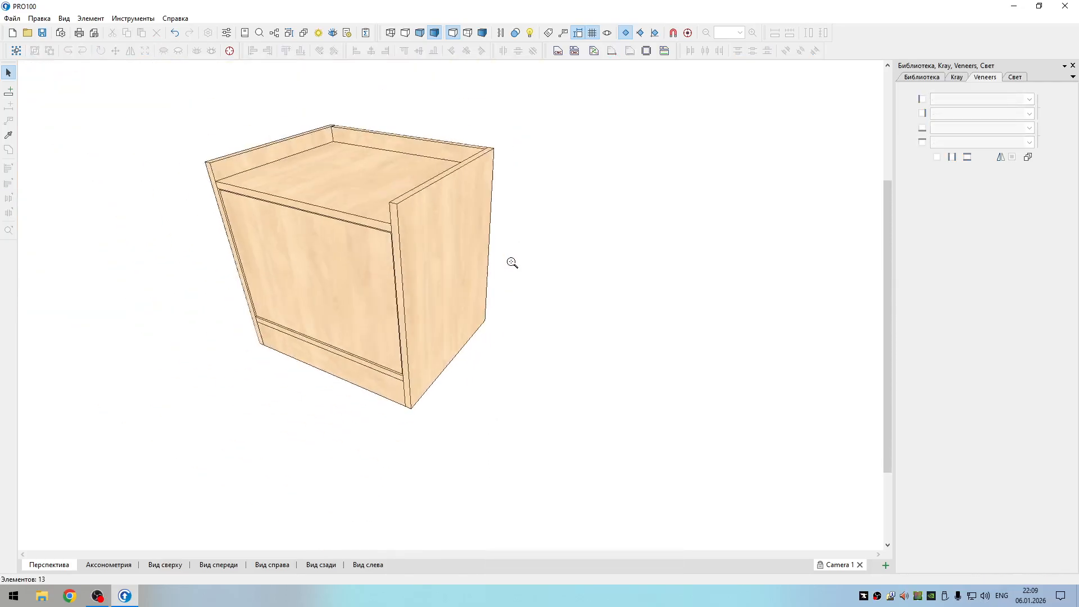
mouse_move(529, 289)
middle_mouse_down()
mouse_move(639, 267)
mouse_move(634, 277)
mouse_move(522, 282)
middle_mouse_up()
scroll(522, 281, "up", 5)
scroll(517, 272, "down", 4)
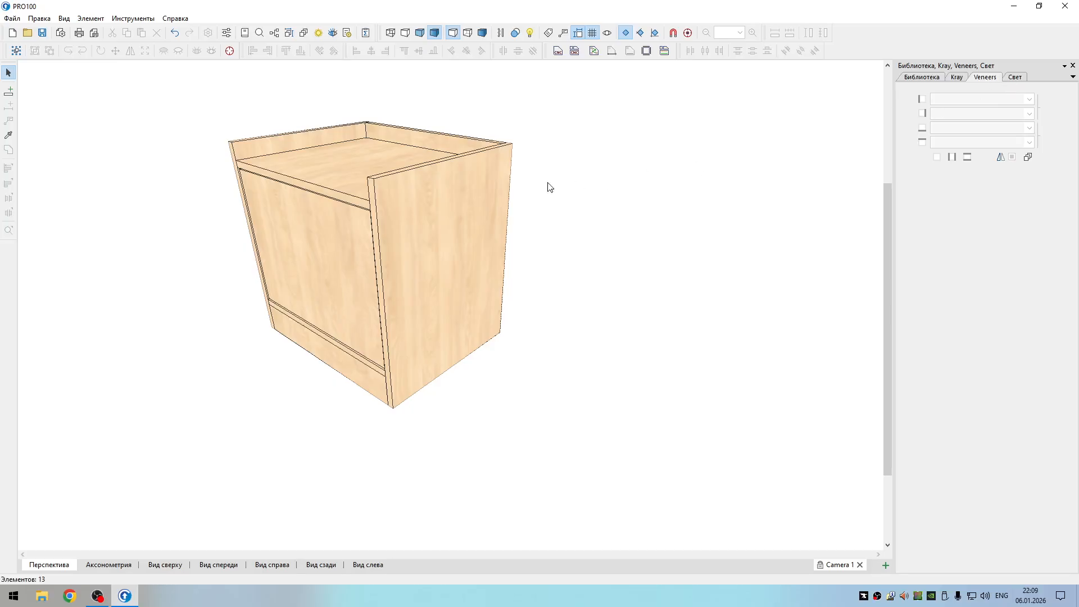
- Assign the узидан 19/1 veneer to one 500 mm edge and one 400 mm edge of the right side panel
left_click(481, 209)
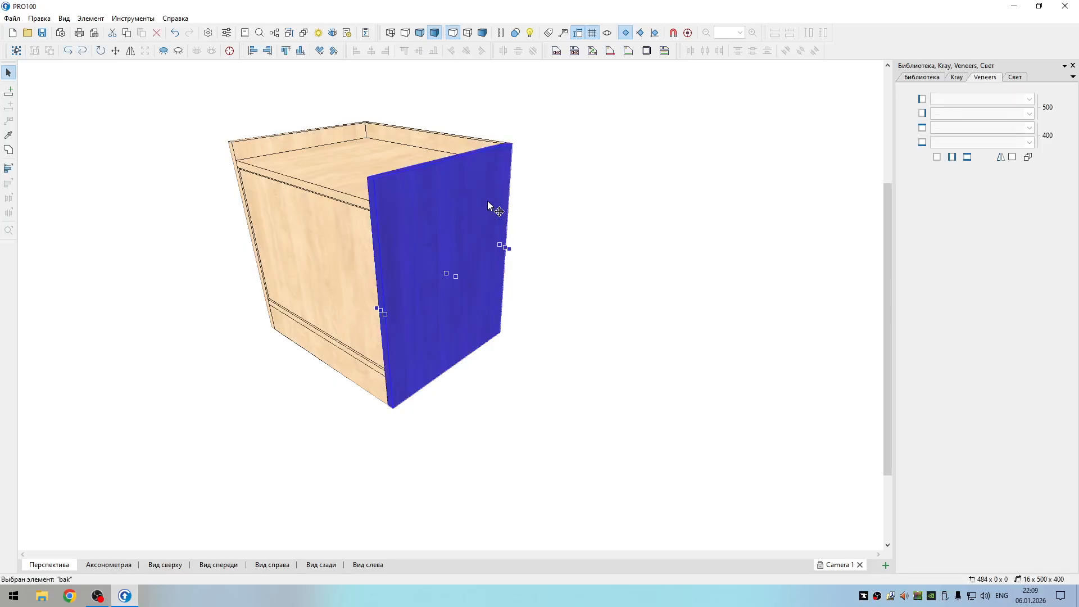
left_click(942, 128)
left_click(923, 129)
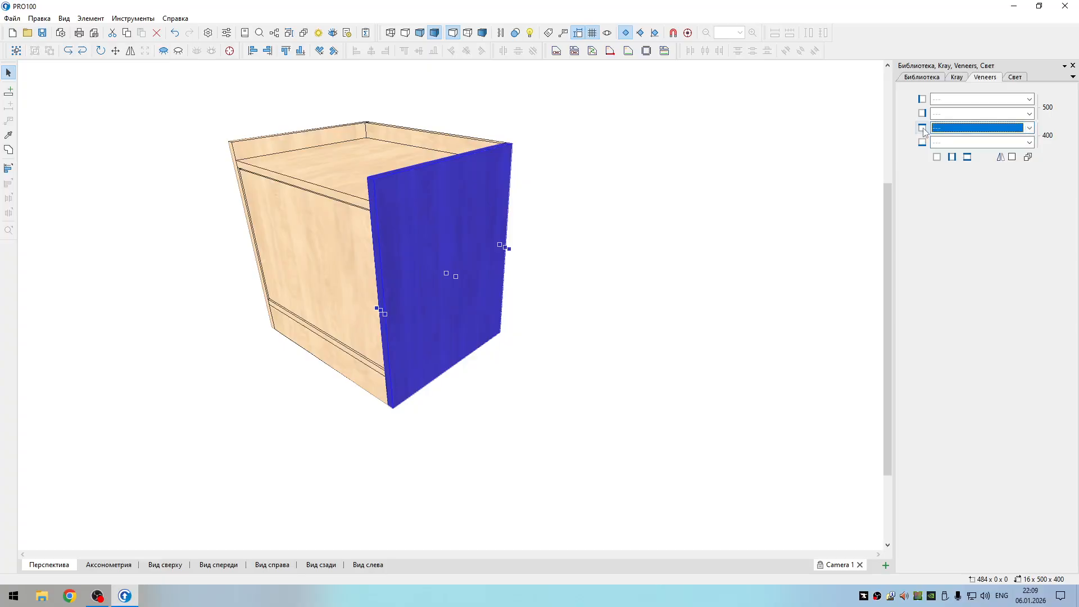
left_click(924, 129)
left_click(922, 100)
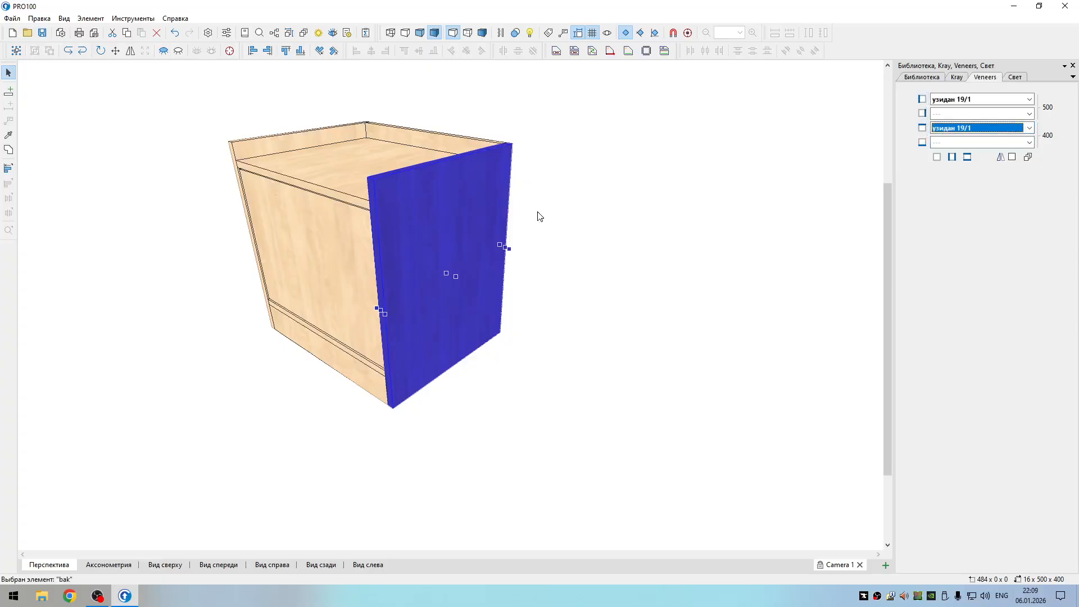
left_click(540, 217)
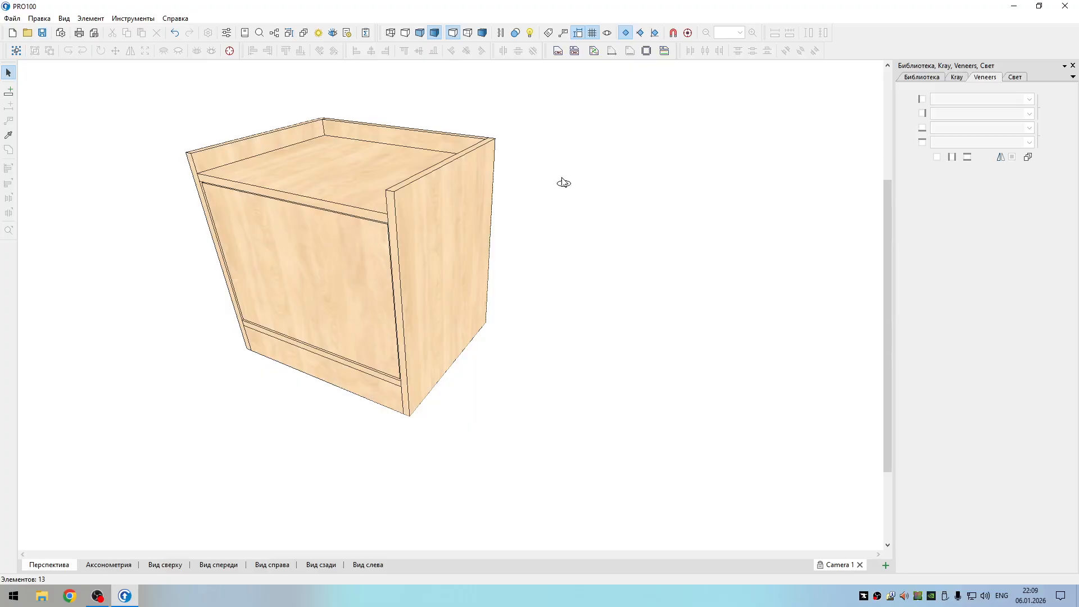
- Refresh all cabinet parts, run the veneer display command on them, and inspect the edges from different angles
key("ctrl+a")
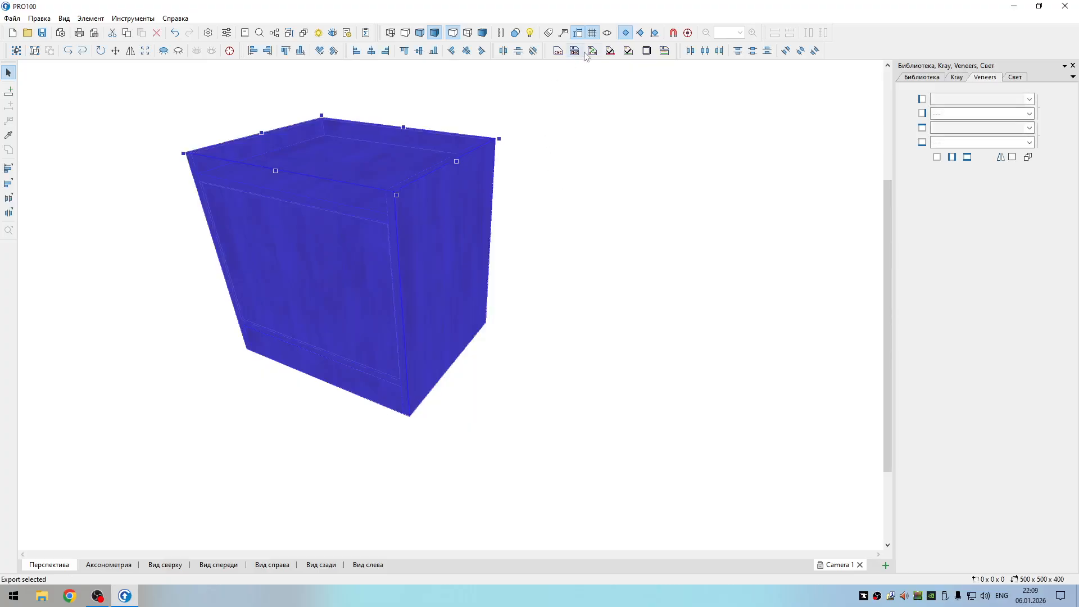
left_click(593, 51)
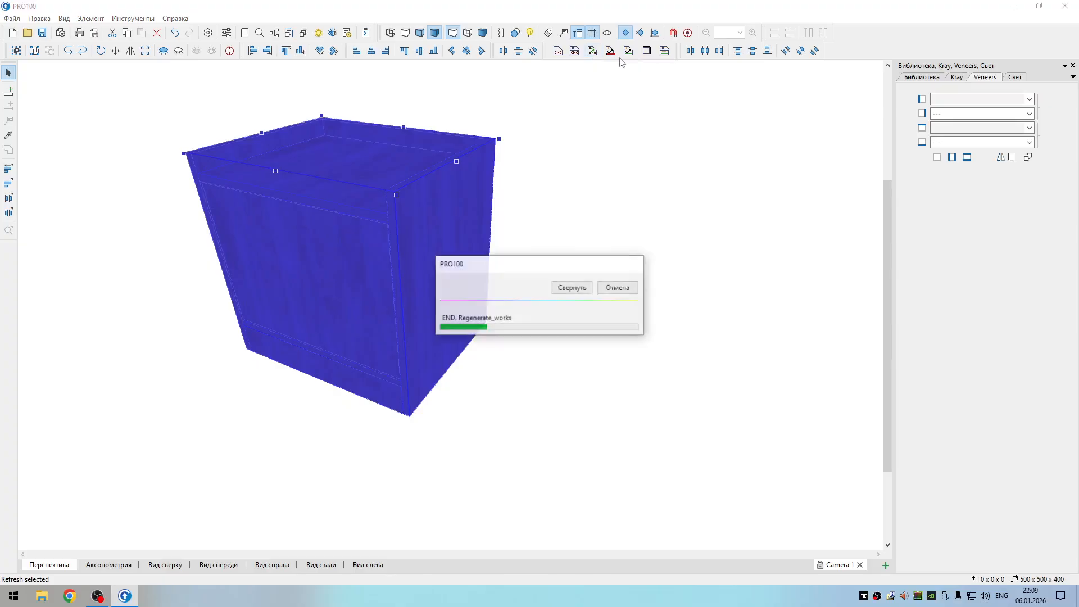
left_click(646, 53)
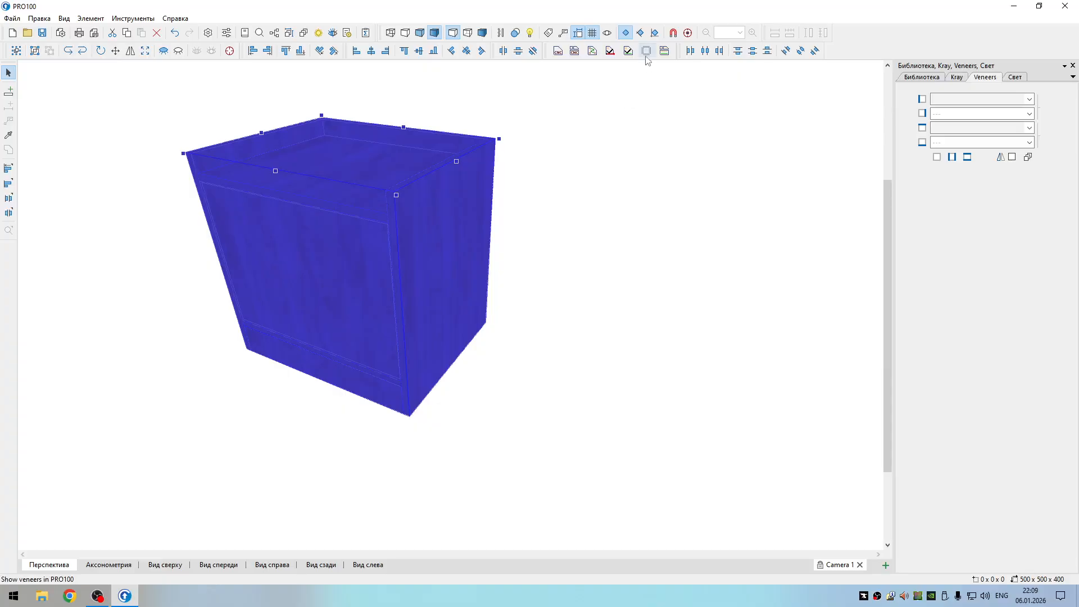
left_click(645, 54)
left_click_drag(545, 159, 627, 171)
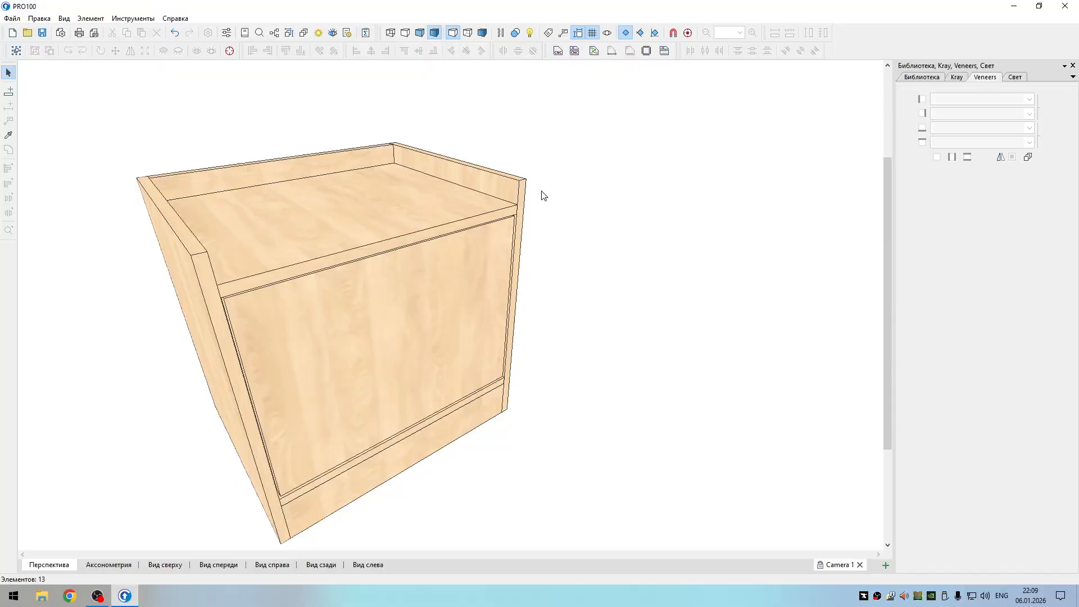
left_click_drag(557, 215, 510, 225)
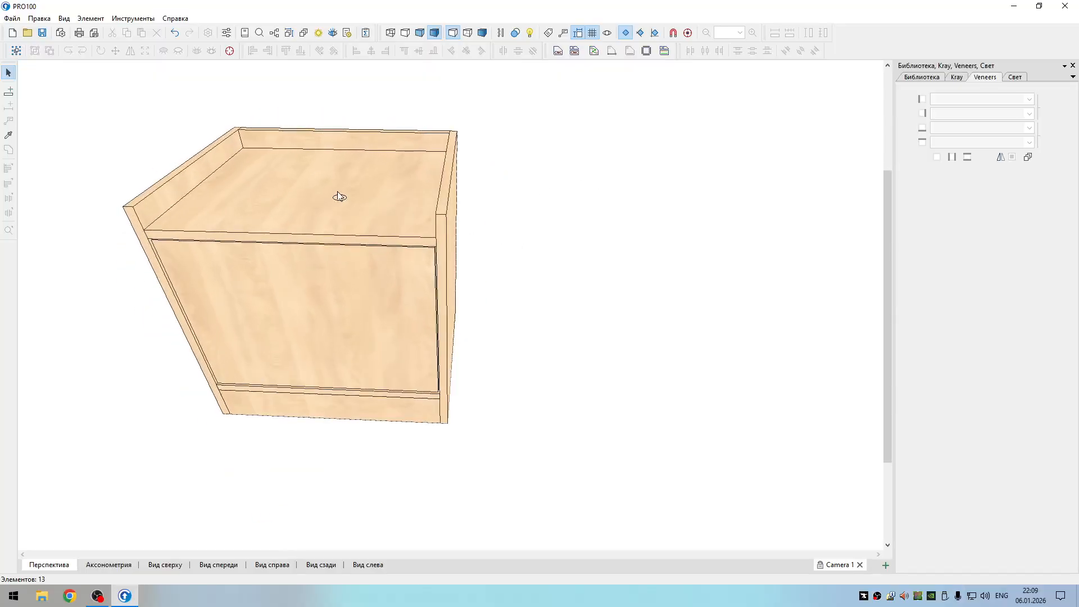
- Open the upper panel in the CNC modeler
left_click(339, 195)
mouse_move(587, 256)
left_mouse_down()
mouse_move(569, 269)
mouse_move(416, 202)
mouse_move(405, 241)
mouse_move(557, 286)
mouse_move(593, 260)
mouse_move(540, 263)
mouse_move(591, 248)
left_mouse_up()
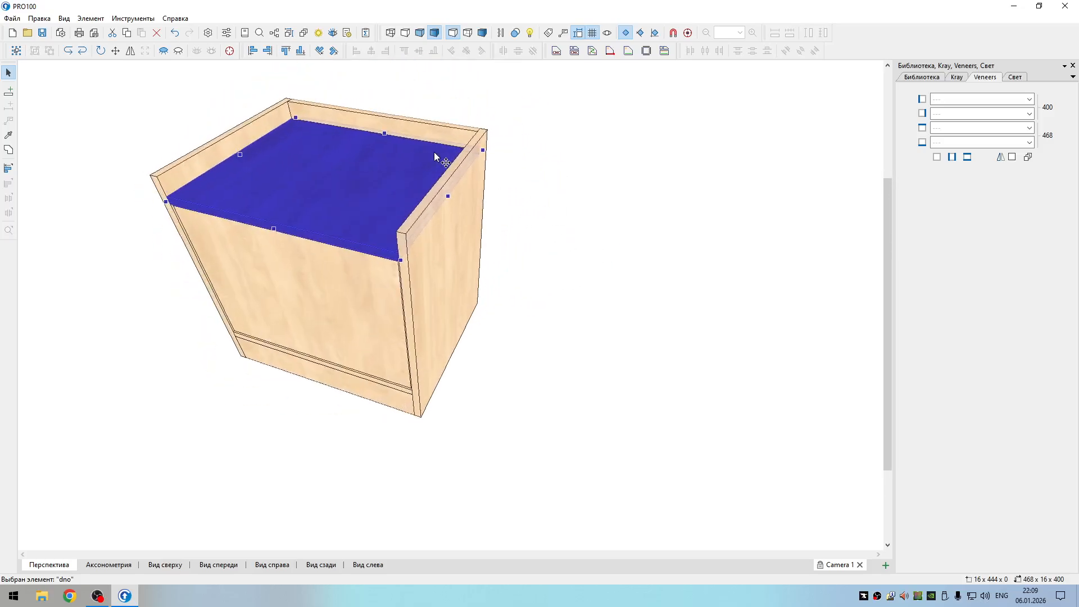
left_click(557, 50)
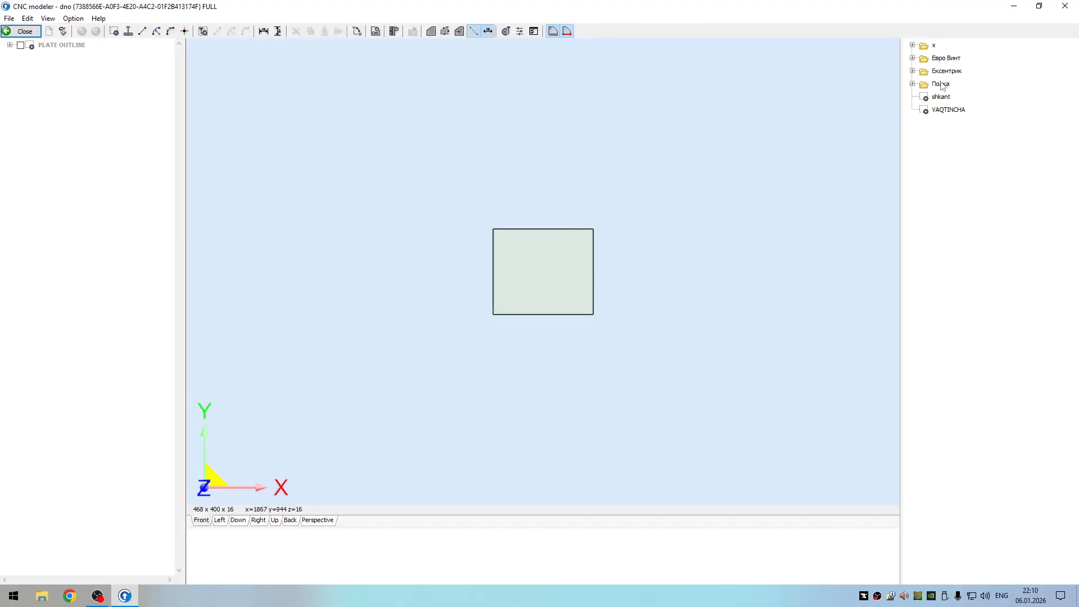
- Add the 2 chap and 2 o'ng drilling groups from the Евро Винт library folder to the panel
double_click(934, 60)
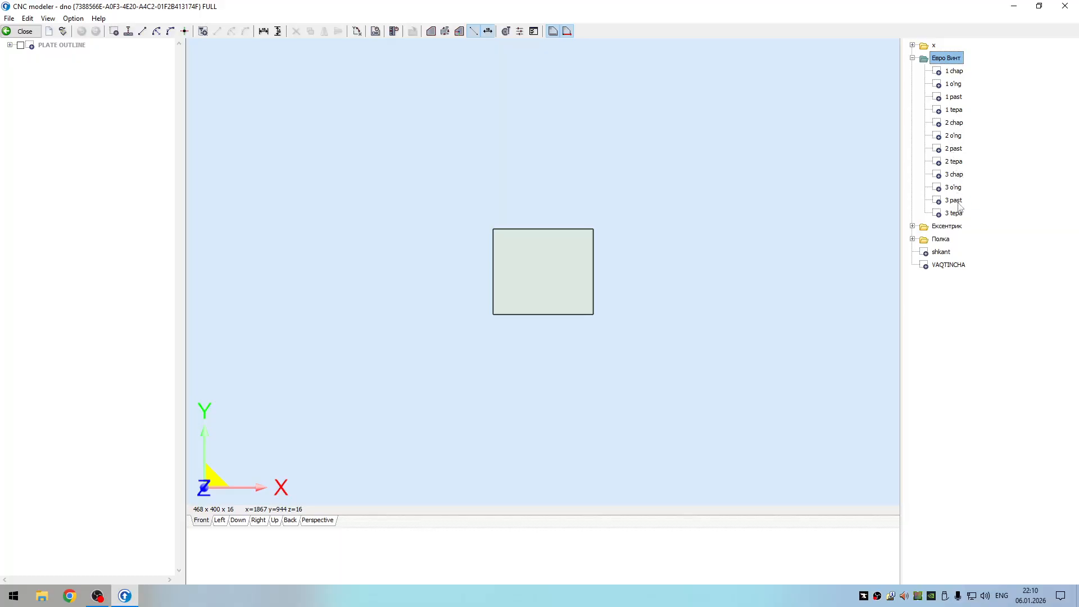
double_click(954, 124)
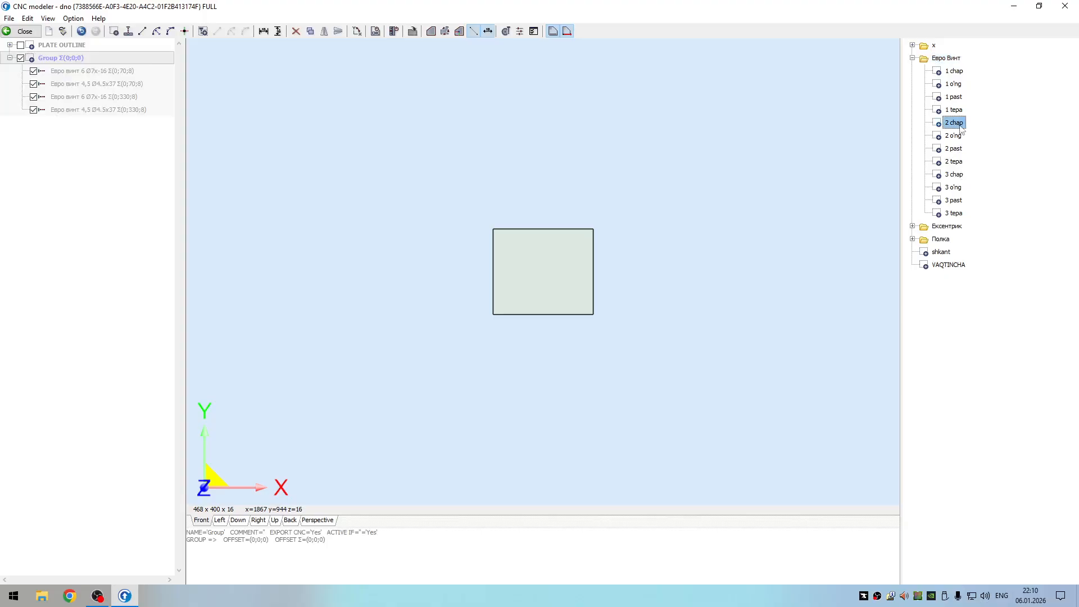
double_click(952, 137)
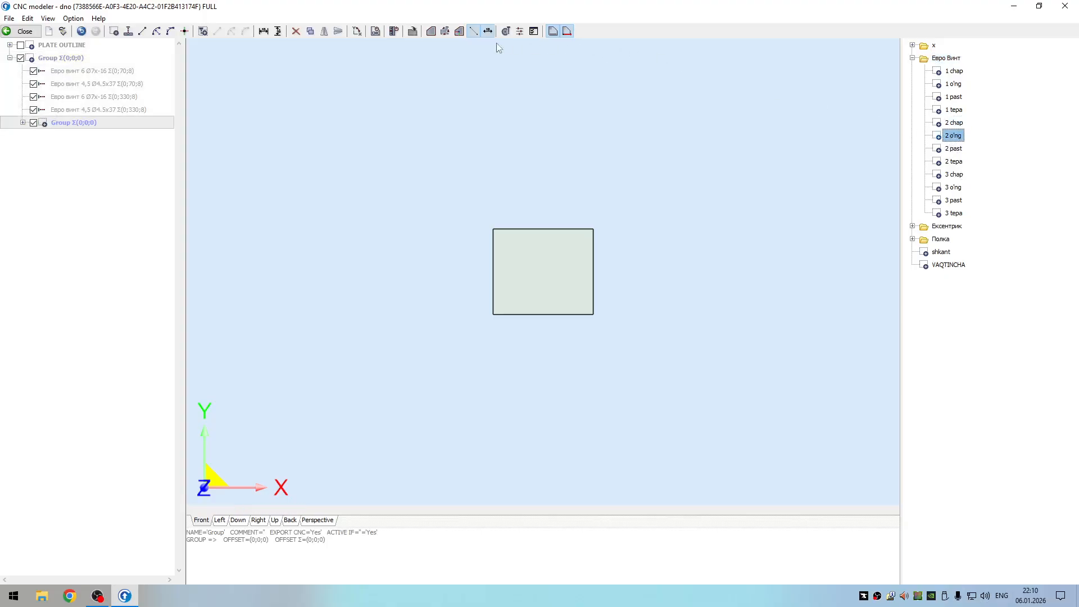
- Activate the added drilling groups on the upper panel and return to the cabinet
left_click(381, 33)
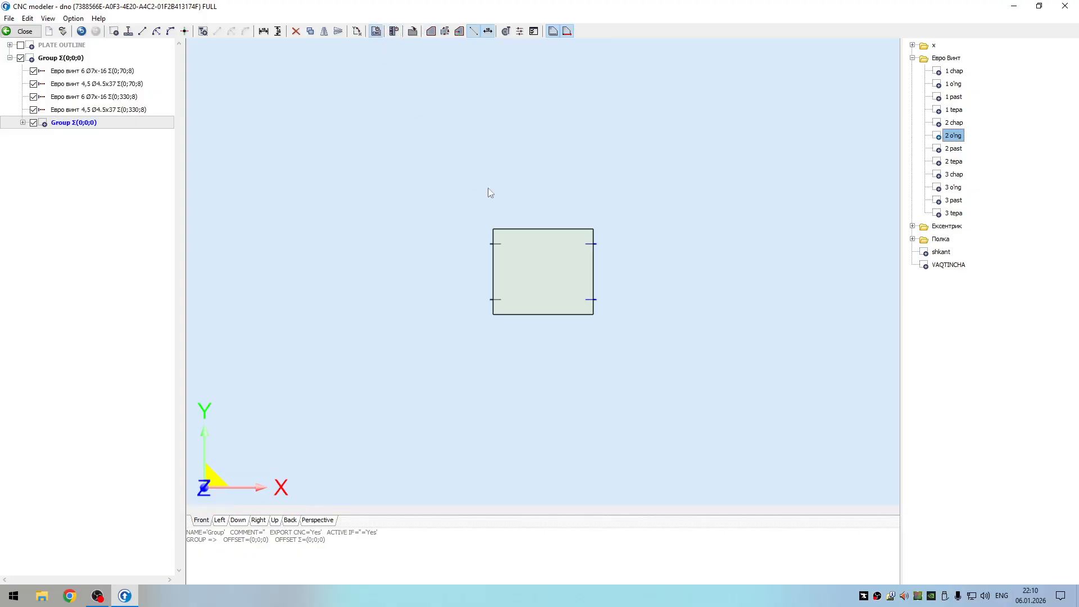
left_click(18, 29)
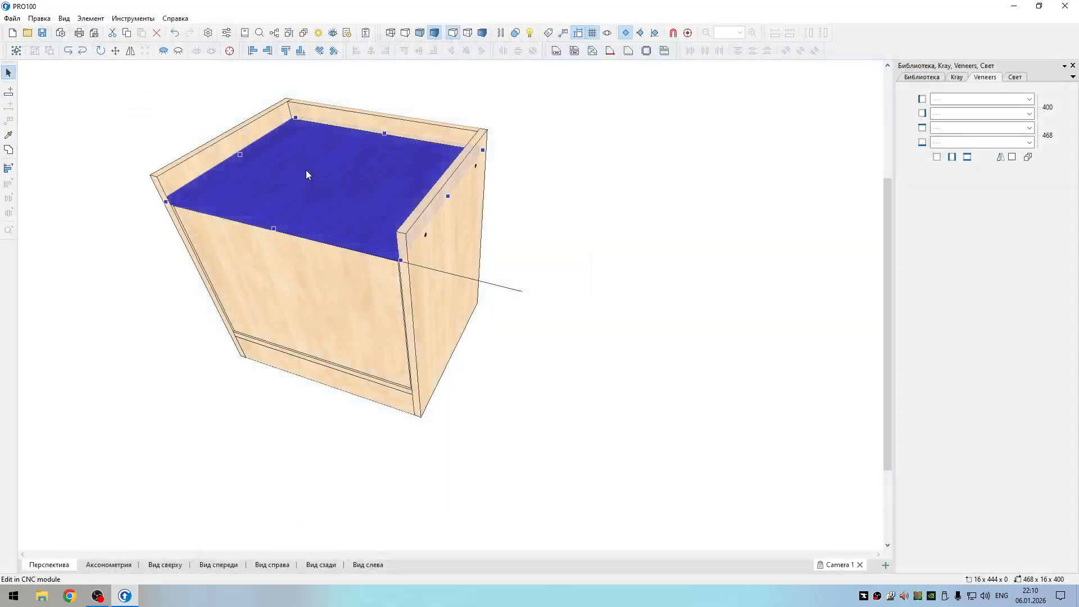
left_click_drag(526, 238, 513, 202)
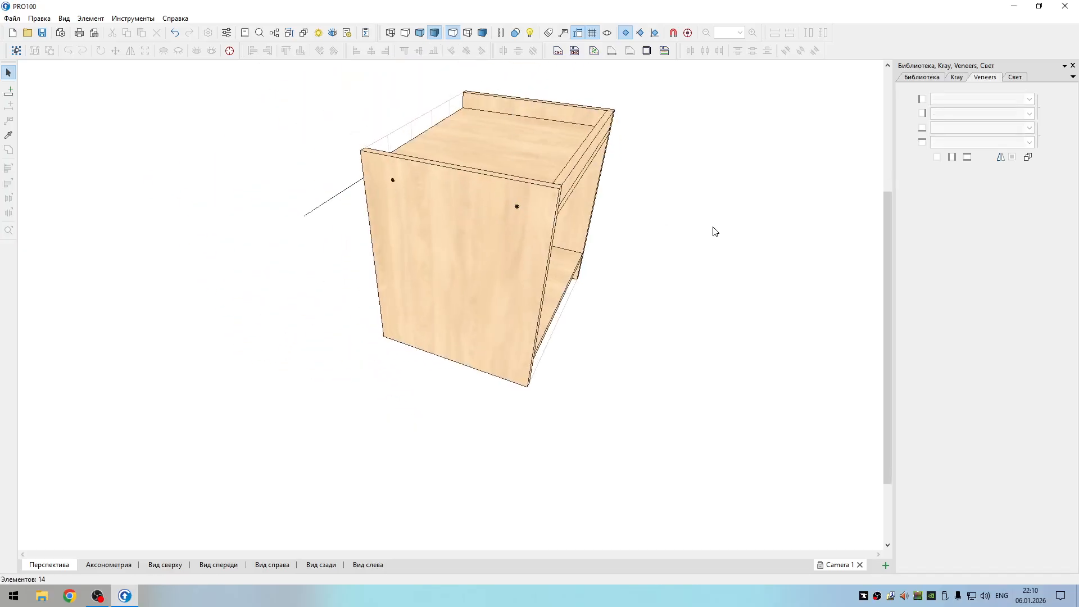
- Turn on the display of hidden edges and inspect the upper panel's drill holes through the cabinet sides
left_click_drag(715, 232, 782, 242)
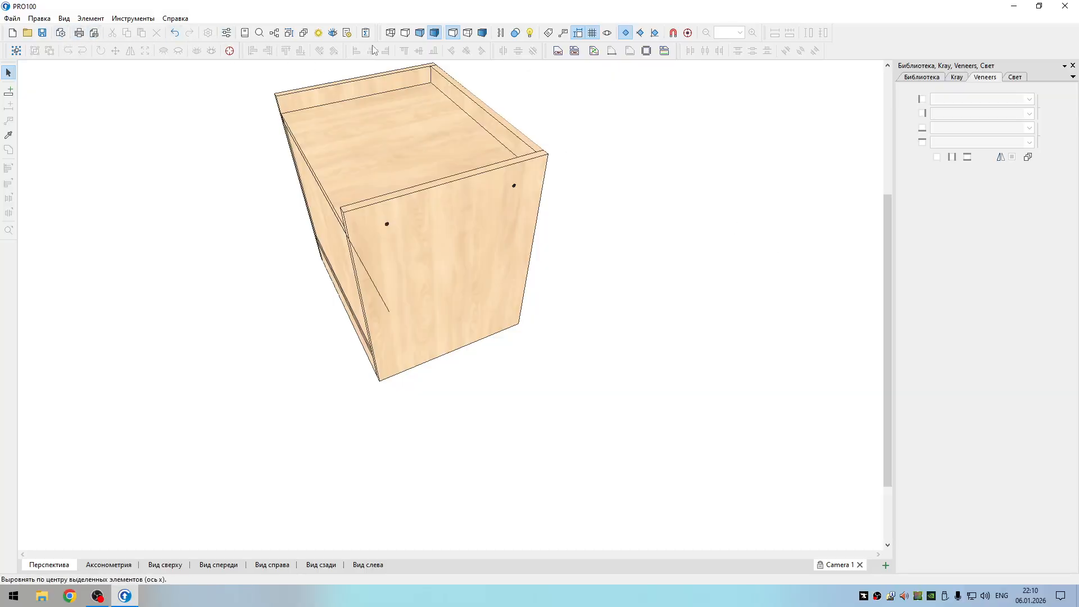
left_click(467, 33)
right_click_drag(620, 131, 544, 129)
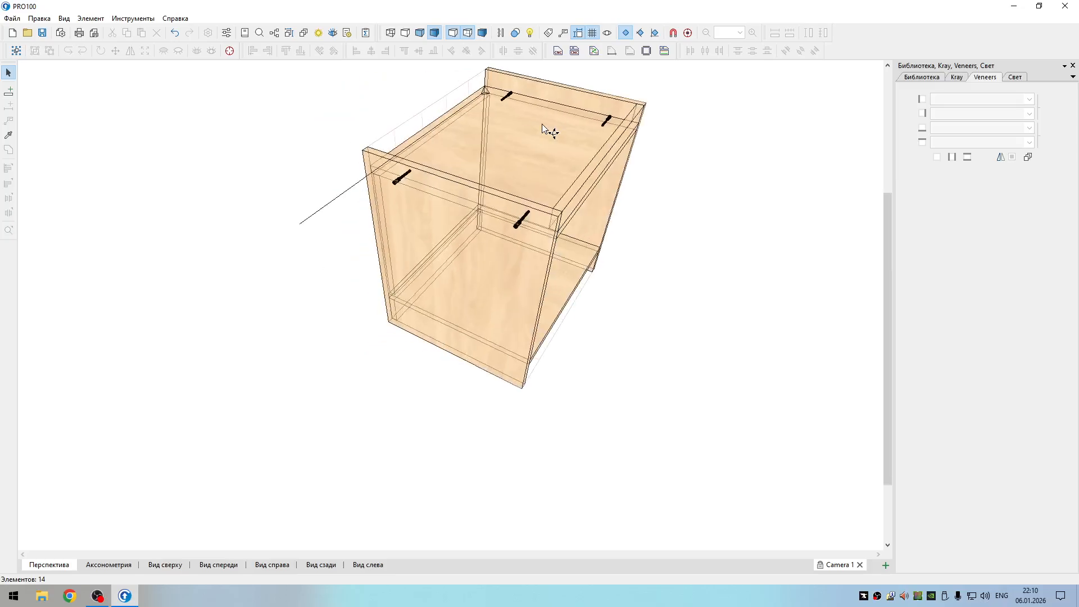
- Add the 2 chap and 2 o'ng drilling groups from the Евро Винт folder to the cabinet's bottom panel in the CNC modeler
left_click(574, 274)
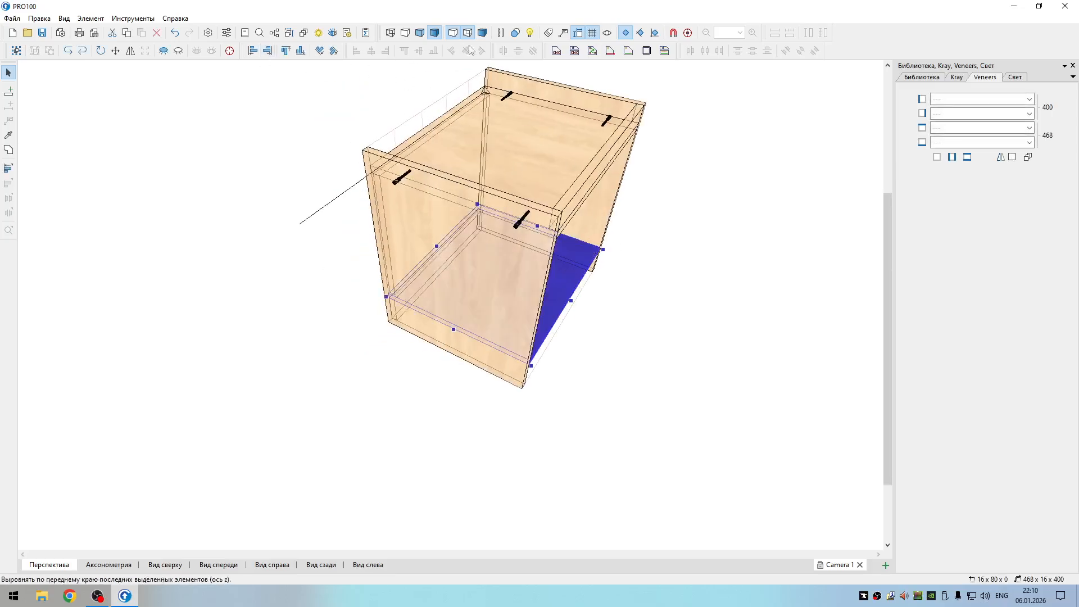
left_click(557, 51)
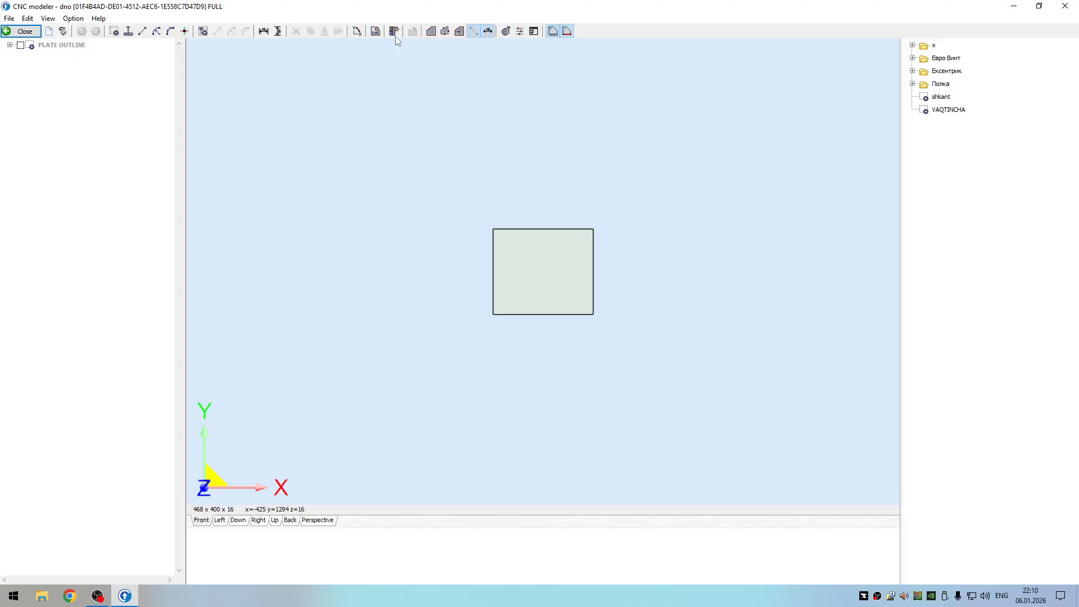
left_click(377, 32)
left_click(926, 76)
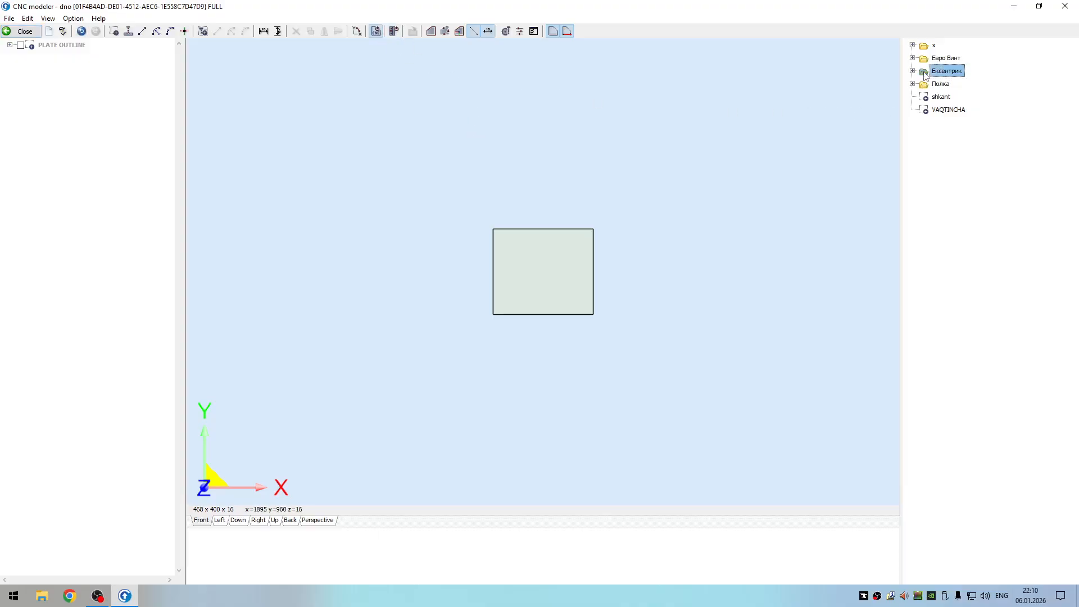
double_click(925, 60)
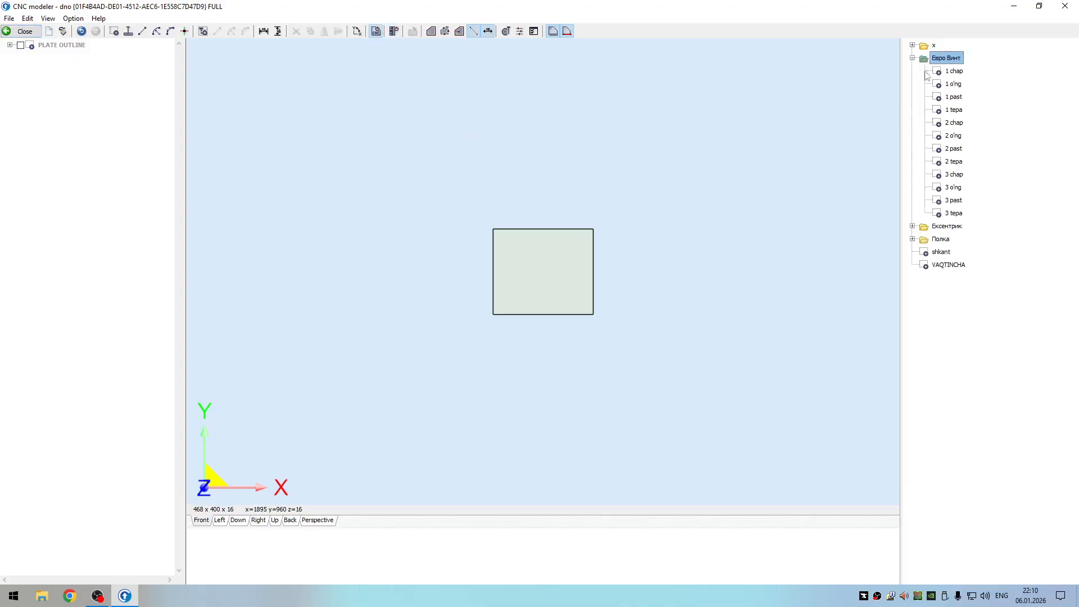
double_click(954, 122)
double_click(954, 135)
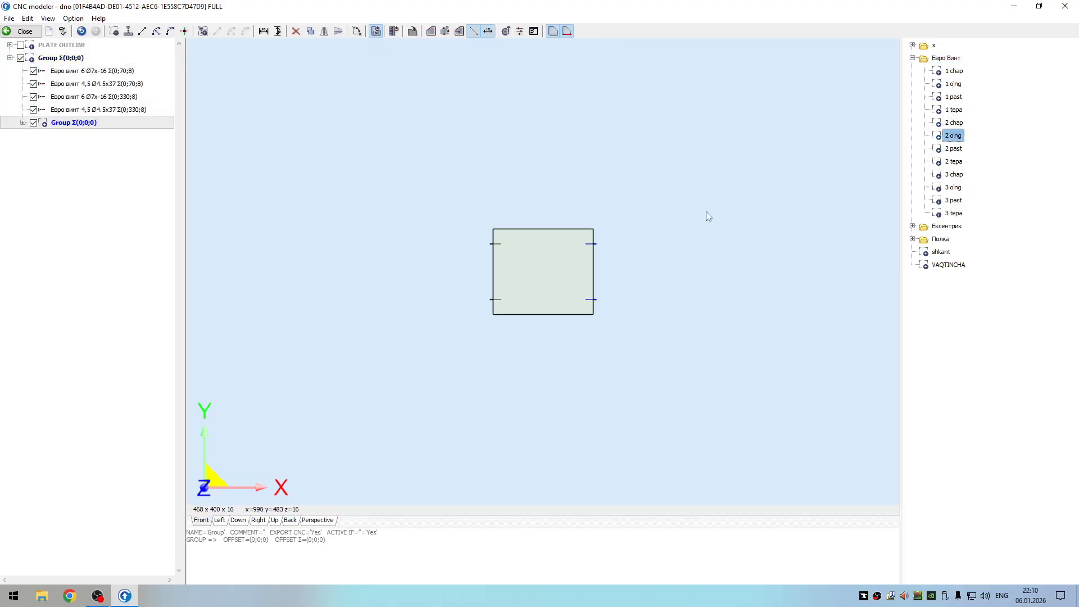
left_click(23, 31)
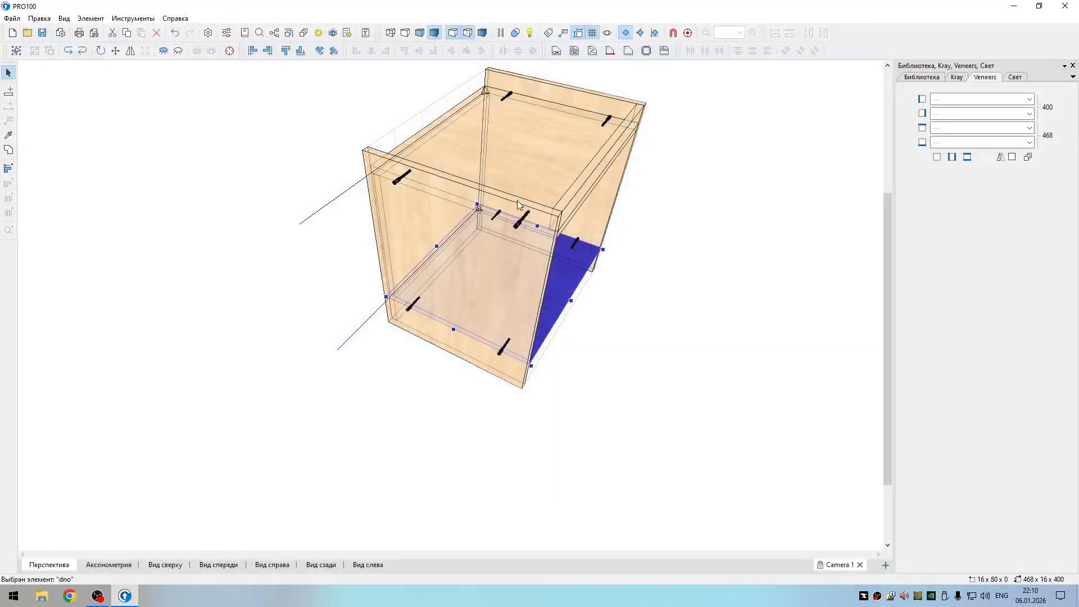
- Open the 468 x 40 mm upper back rail in the CNC modeler and activate its machining
middle_click_drag(705, 218, 661, 211)
left_click(653, 205)
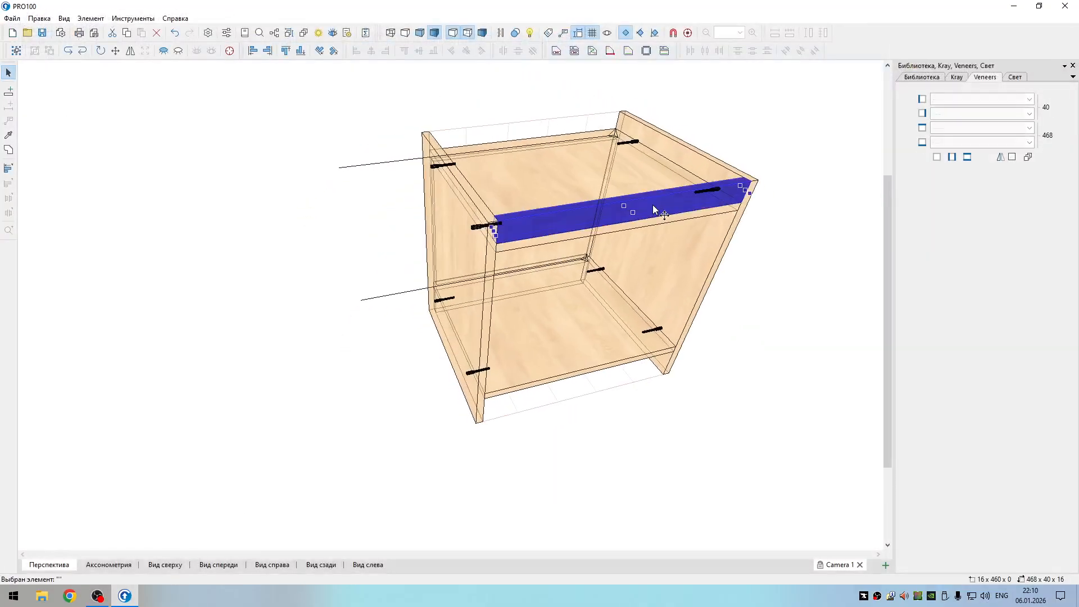
double_click(653, 206)
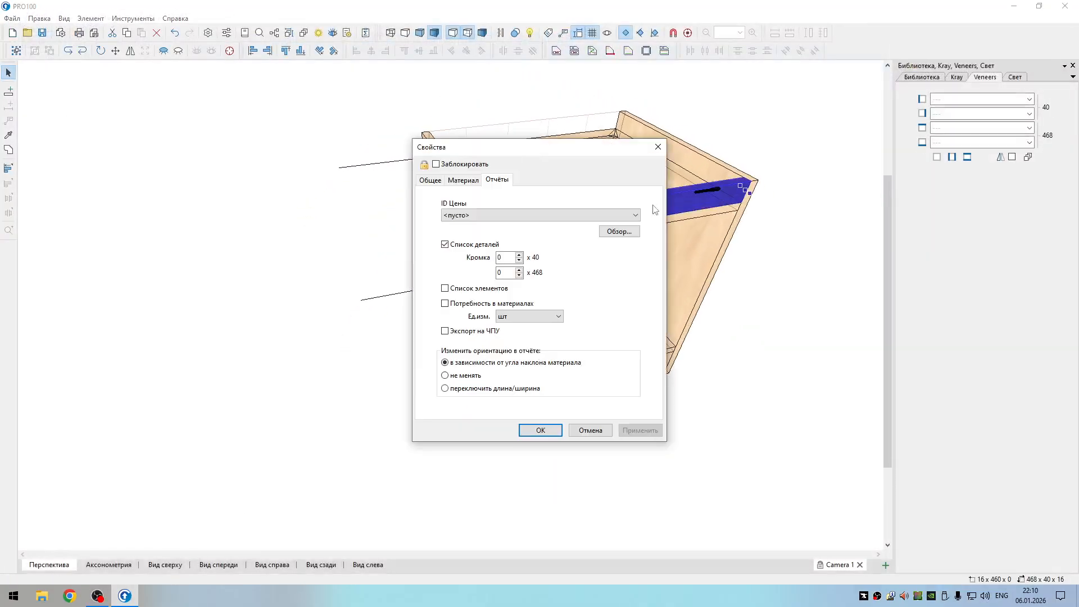
left_click(658, 147)
left_click(557, 50)
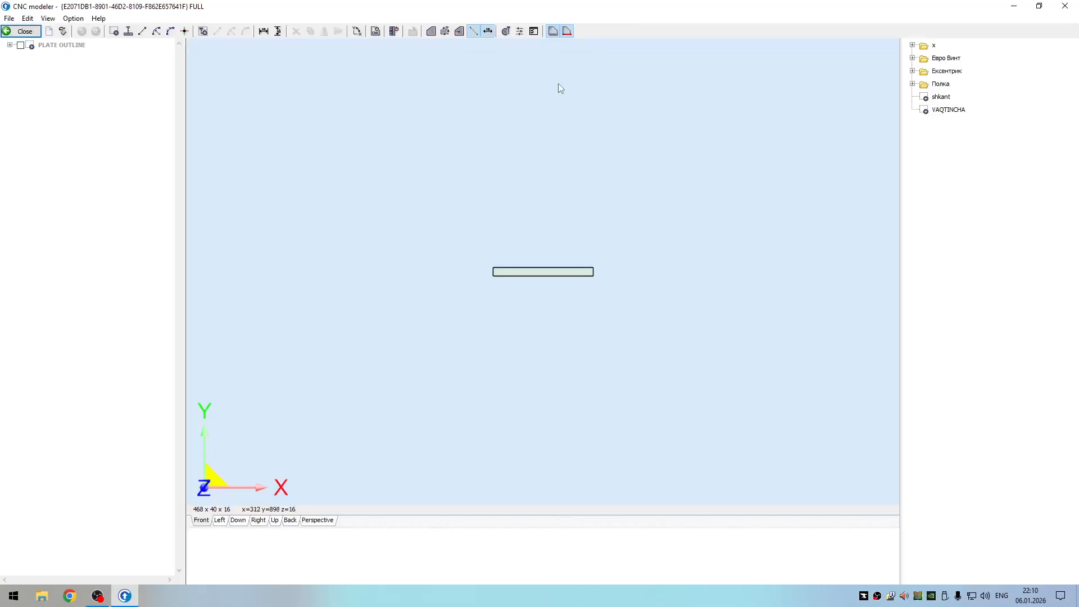
left_click(379, 31)
- Add the 1 chap, 1 o'ng and 1 past groups from the Евро Винт folder to the rail and return to the cabinet
double_click(931, 59)
double_click(955, 71)
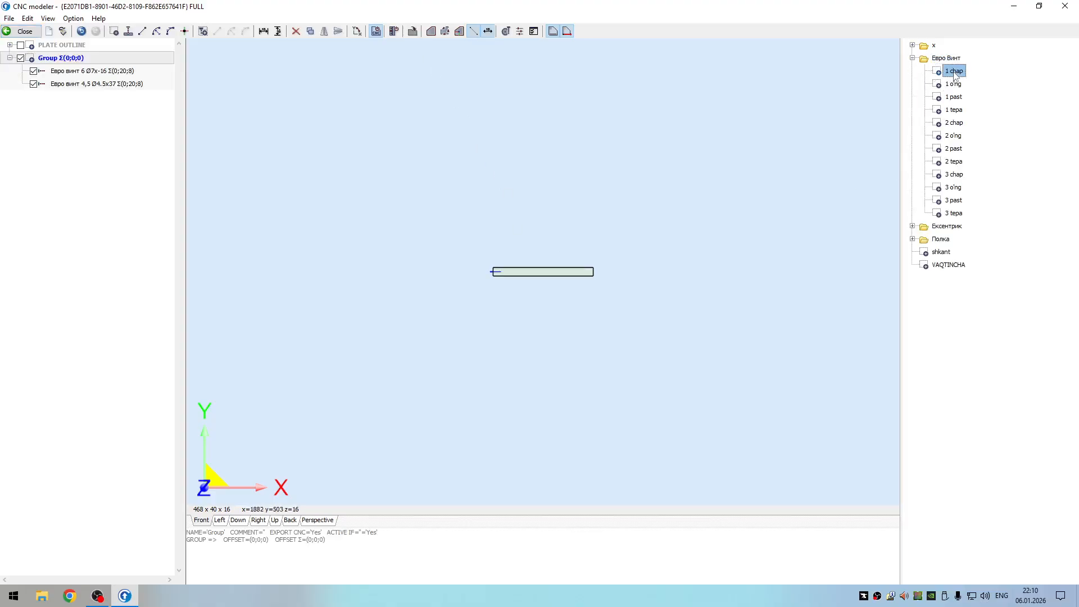
double_click(954, 84)
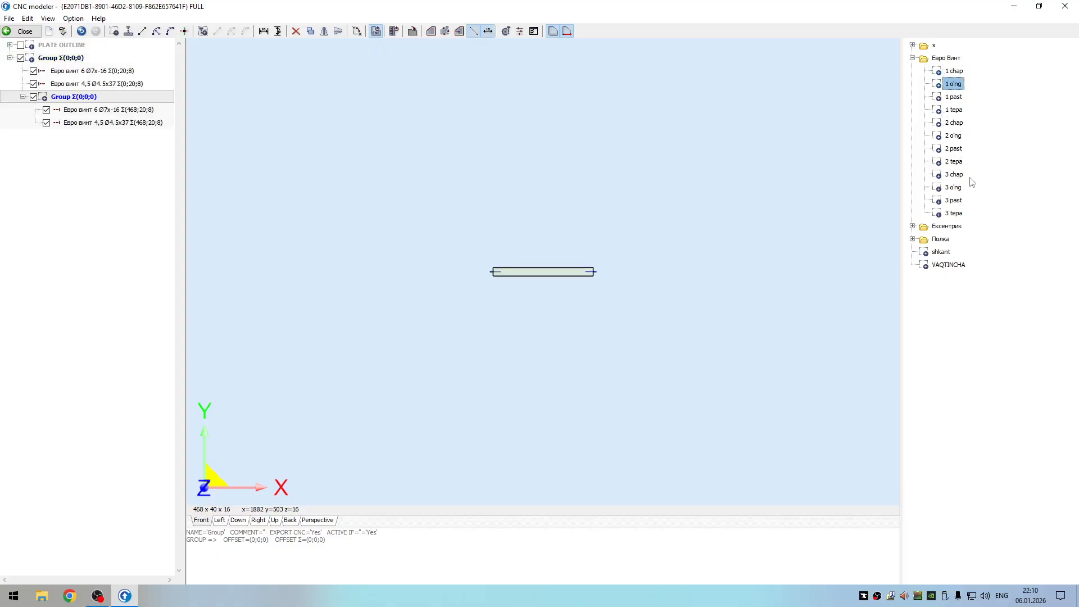
double_click(956, 98)
scroll(551, 281, "up", 5)
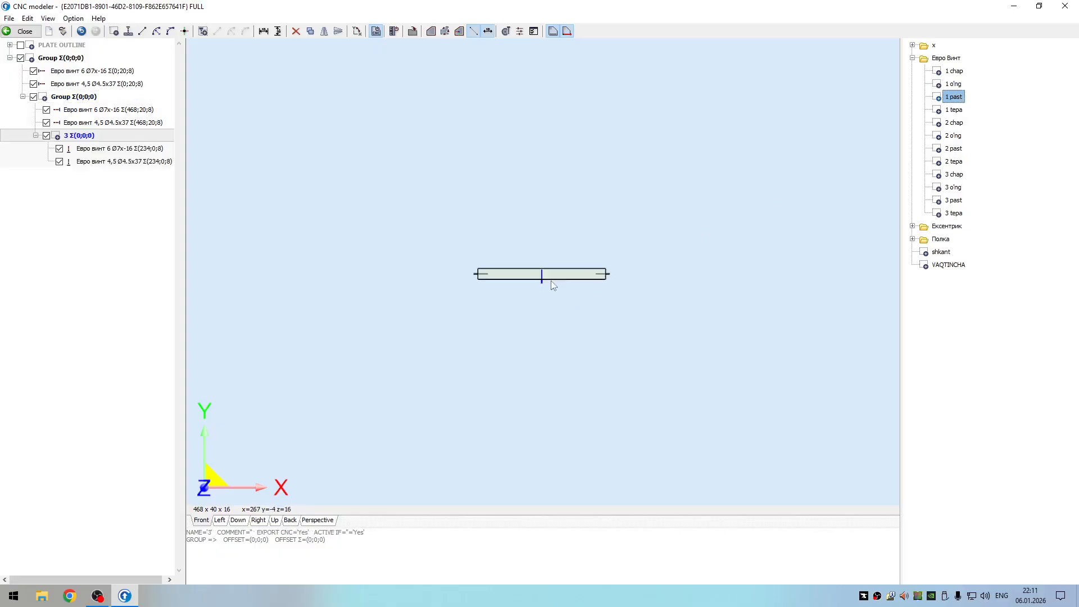
left_click(577, 190)
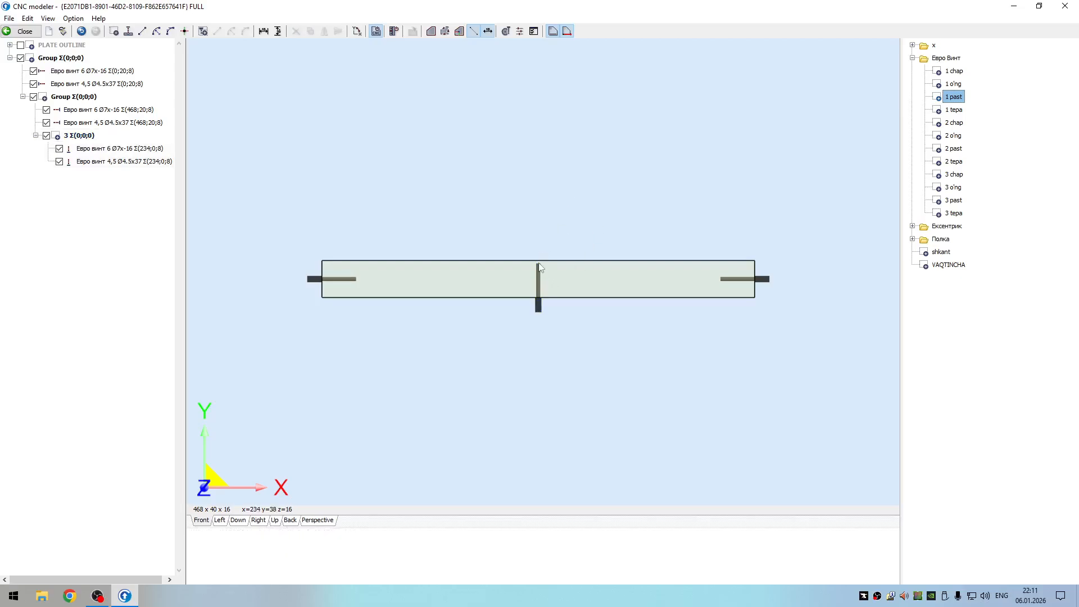
left_click(27, 33)
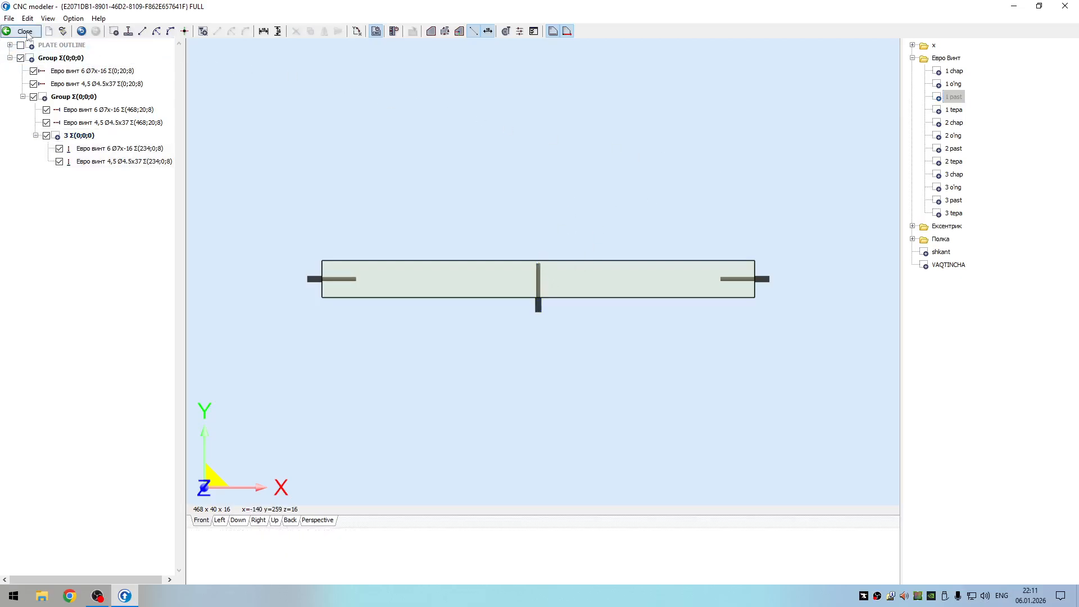
- Add the 1 chap, 1 o'ng and 1 tepa groups from the Евро Винт folder to the 468 x 80 mm front plinth in the CNC modeler
left_click_drag(740, 264, 544, 230)
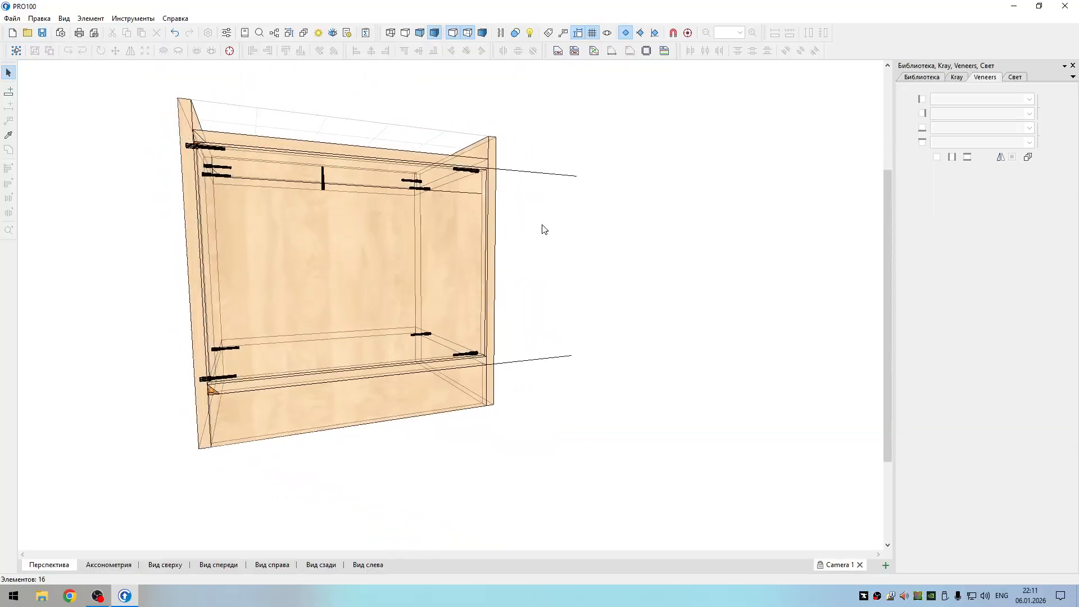
left_click(391, 388)
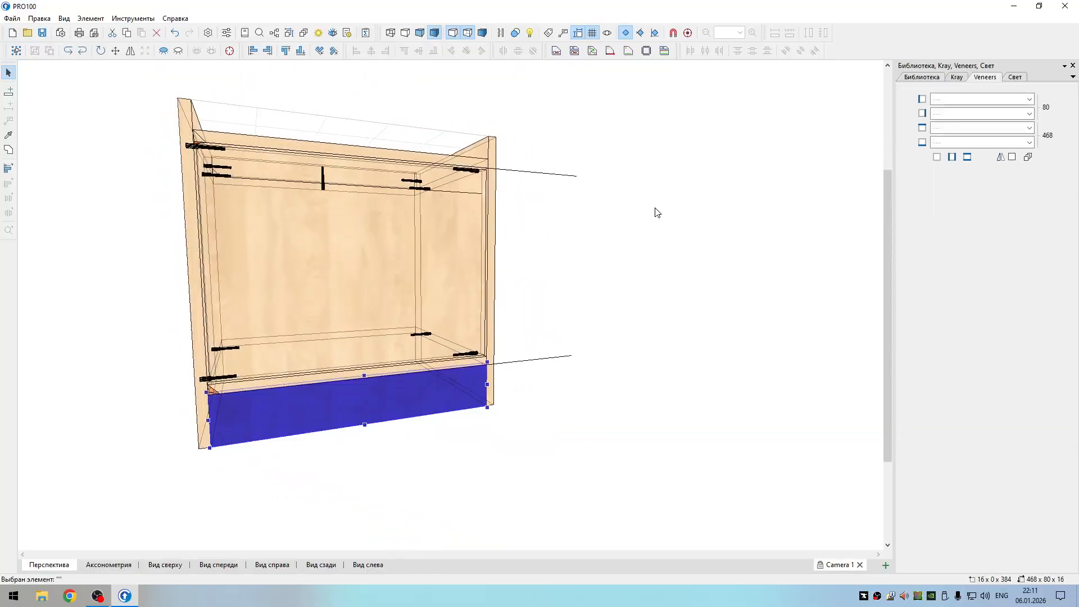
left_click(557, 51)
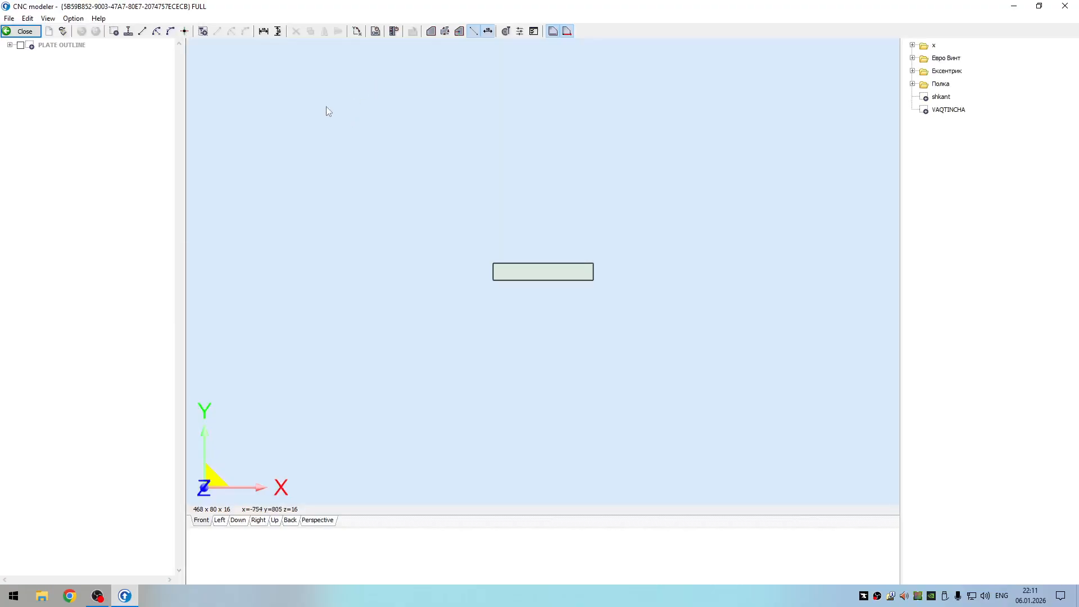
left_click(375, 33)
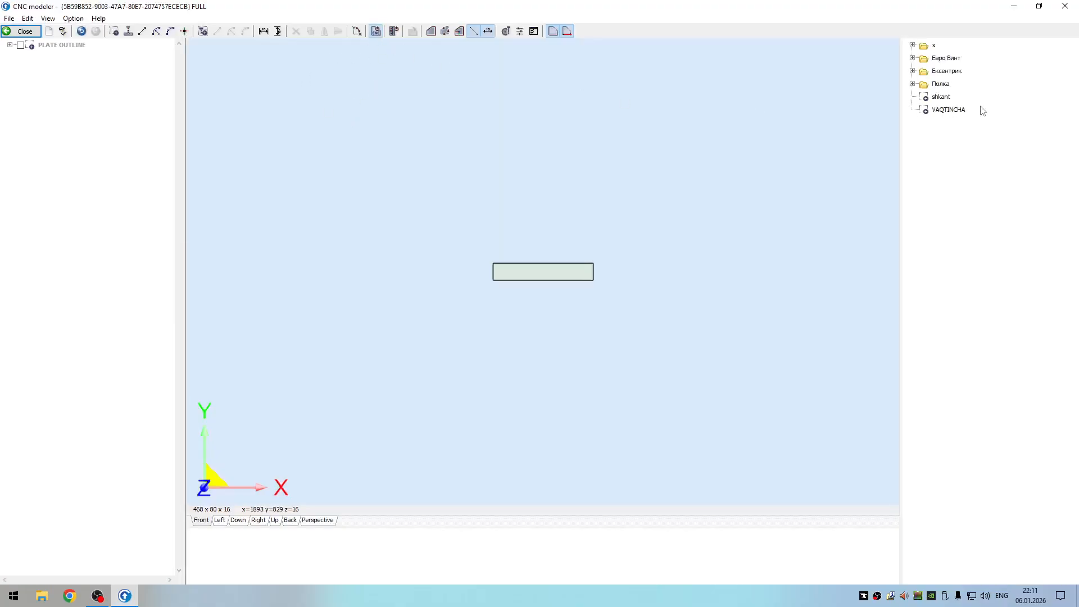
double_click(942, 60)
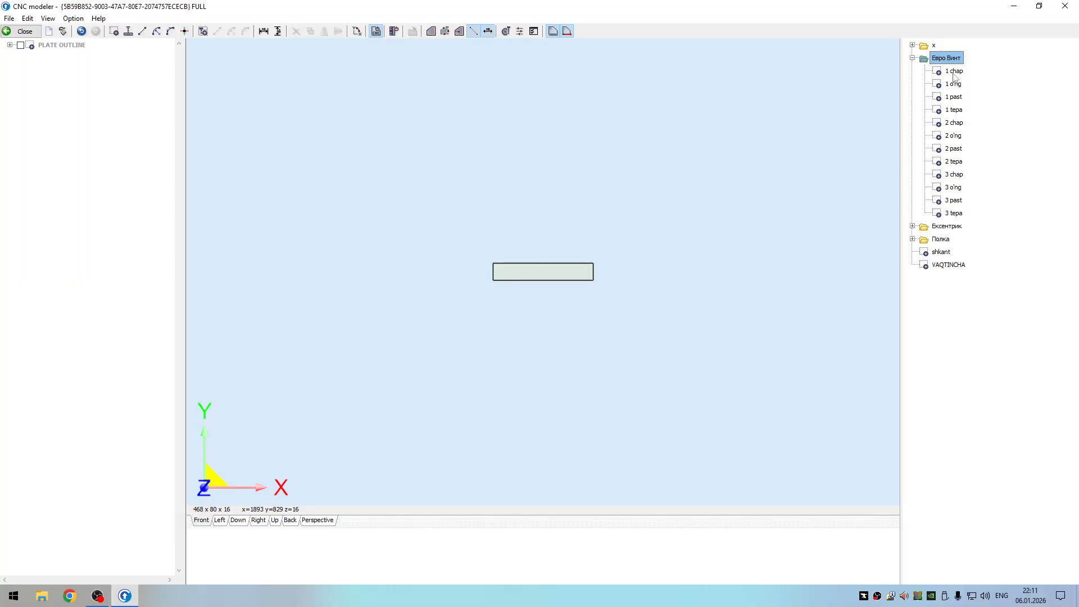
double_click(954, 71)
double_click(954, 84)
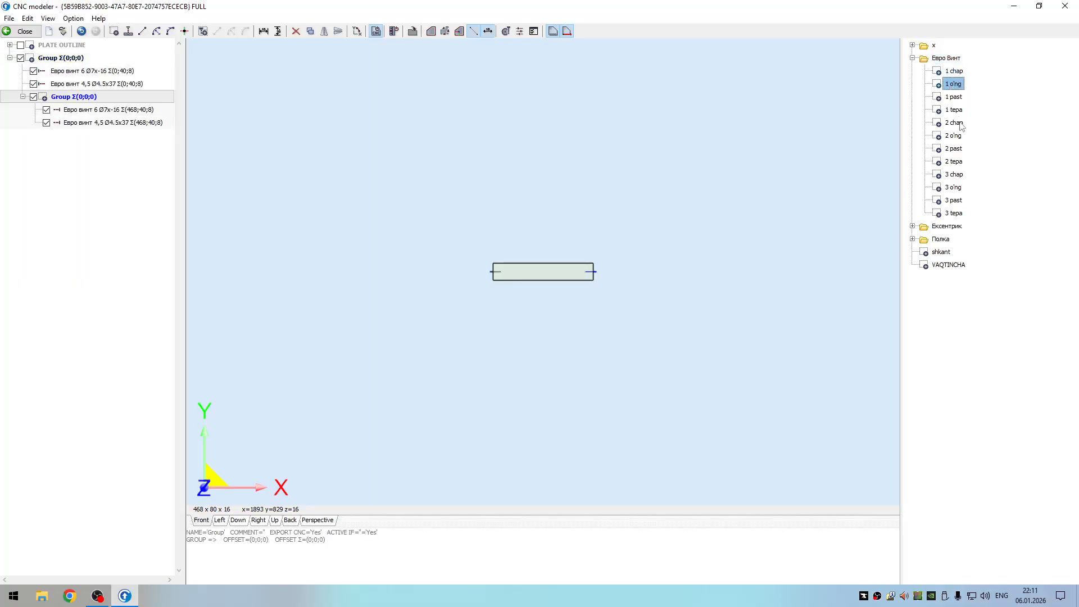
double_click(954, 110)
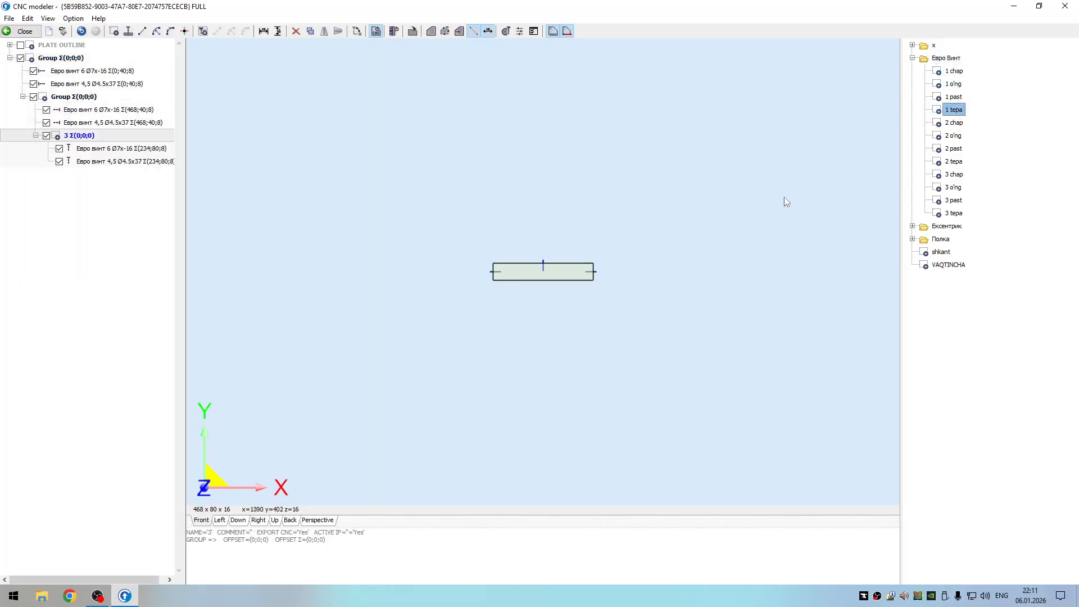
left_click(21, 31)
mouse_move(592, 299)
left_mouse_down()
mouse_move(528, 314)
mouse_move(481, 308)
mouse_move(617, 294)
mouse_move(697, 316)
mouse_move(617, 301)
mouse_move(559, 335)
mouse_move(579, 191)
mouse_move(554, 286)
mouse_move(590, 302)
left_mouse_up()
left_click(412, 294)
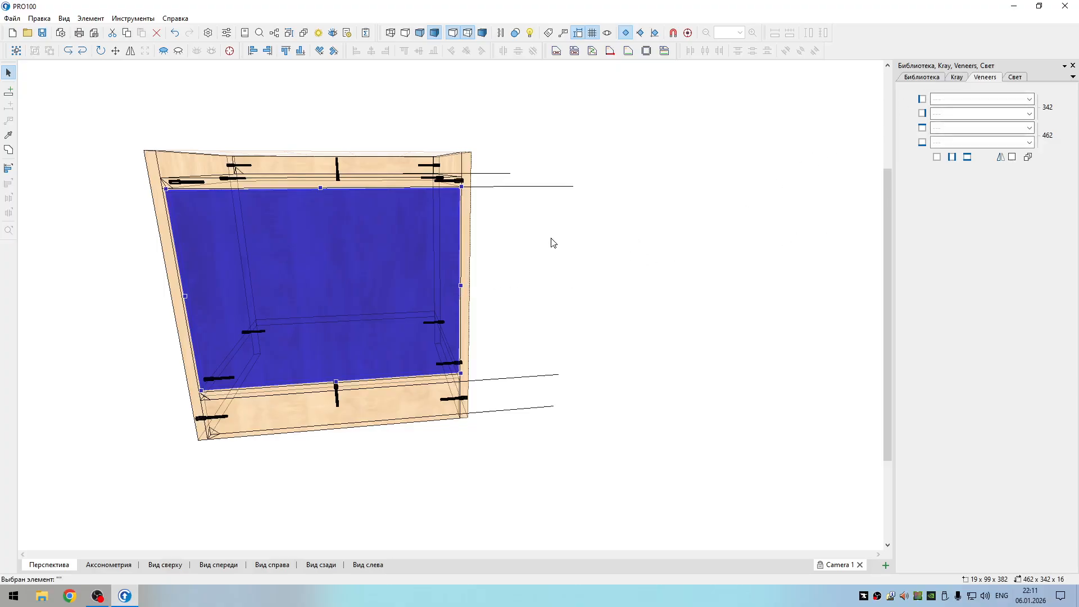
left_click(556, 51)
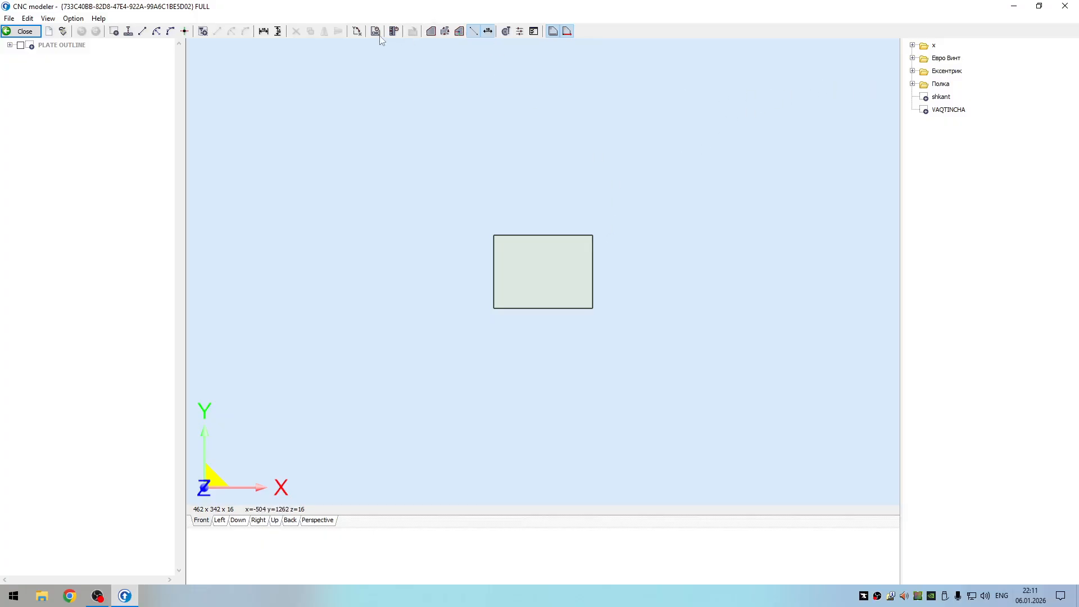
left_click(21, 31)
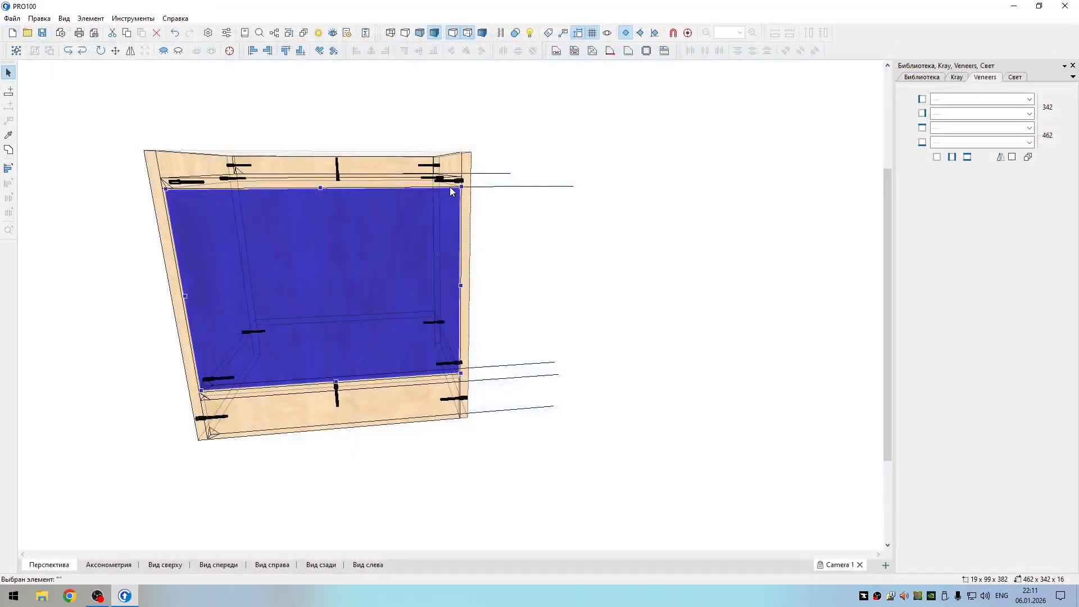
- Insert the Шанер hinge from the Фурнитуриы folder of the elements library into the cabinet and focus the view on it
left_click_drag(640, 210, 587, 217)
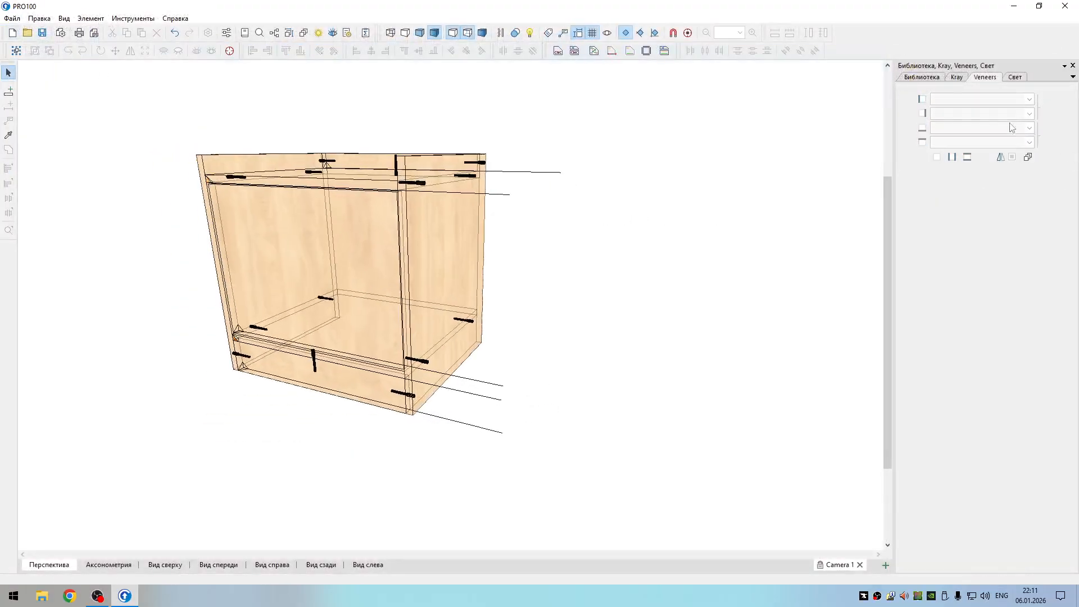
left_click(922, 77)
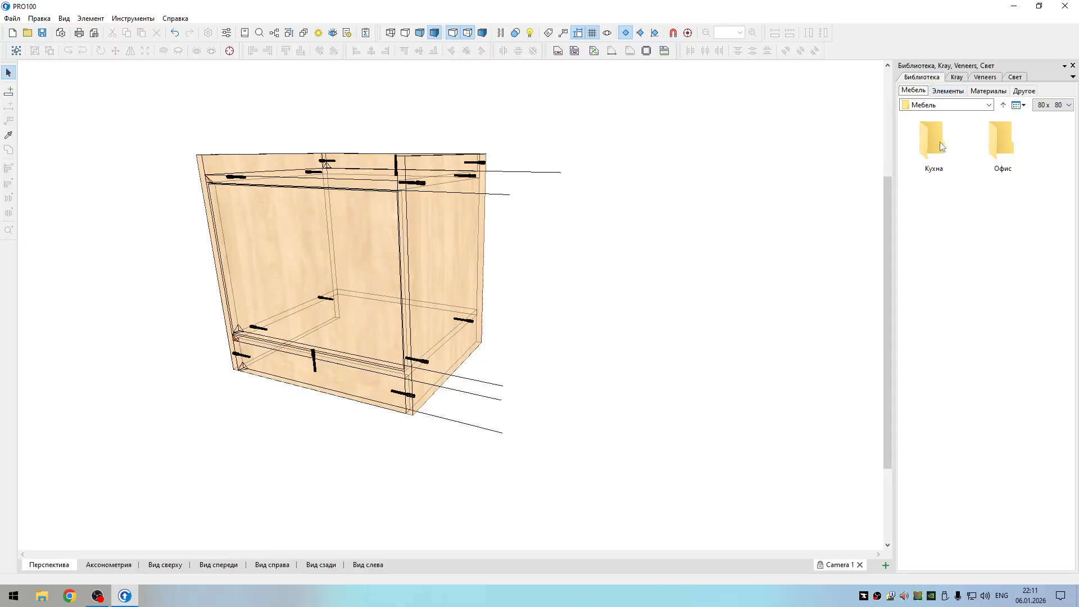
left_click(949, 91)
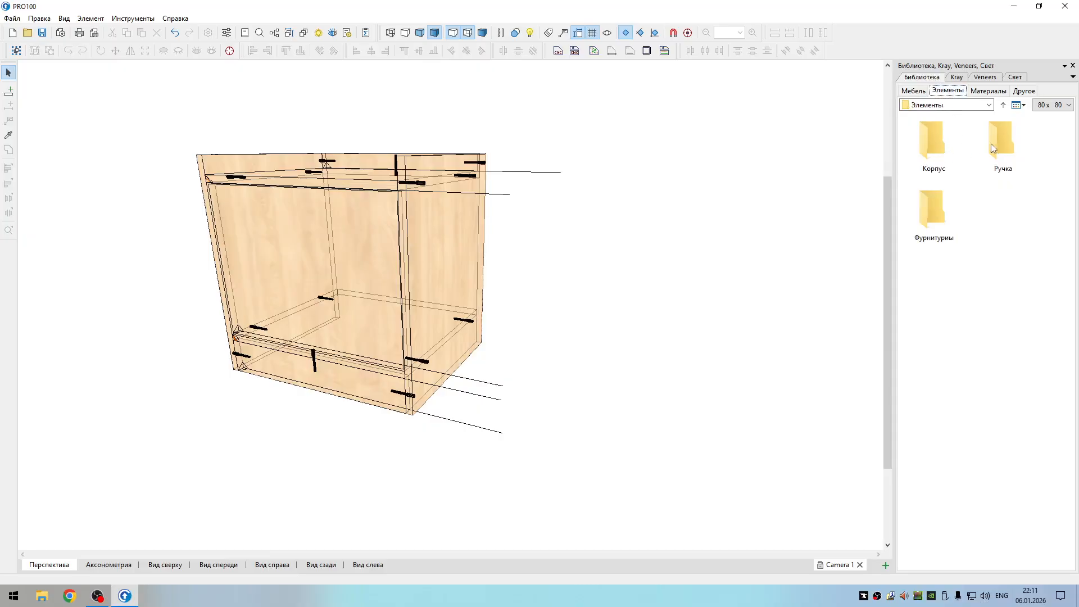
left_click(1000, 148)
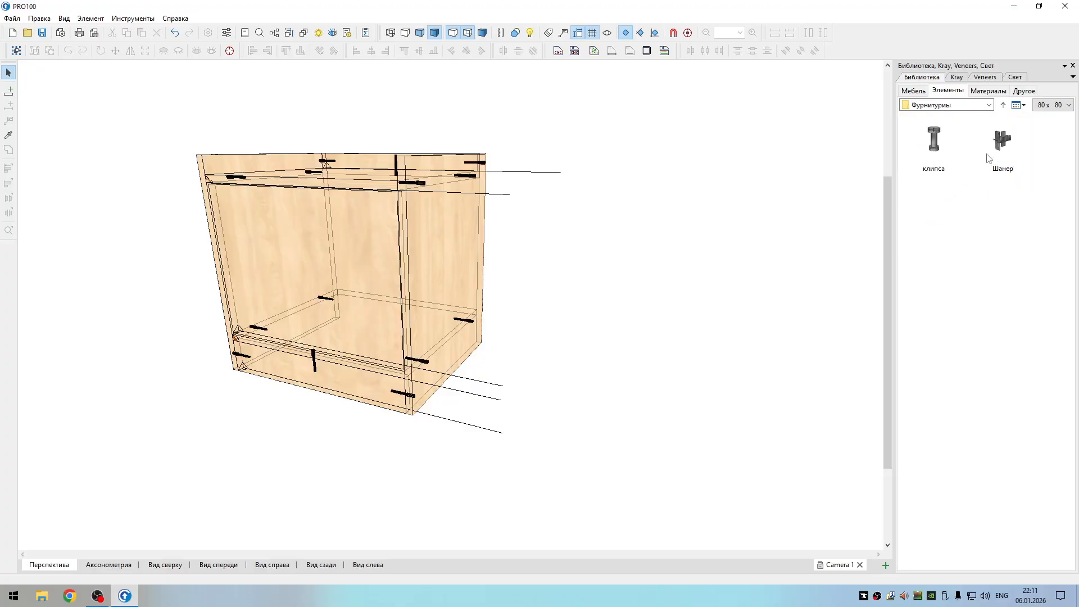
double_click(1001, 144)
left_click_drag(778, 228, 551, 221)
left_click_drag(460, 305, 716, 278)
scroll(696, 261, "up", 3)
scroll(695, 261, "up", 1)
scroll(696, 261, "down", 2)
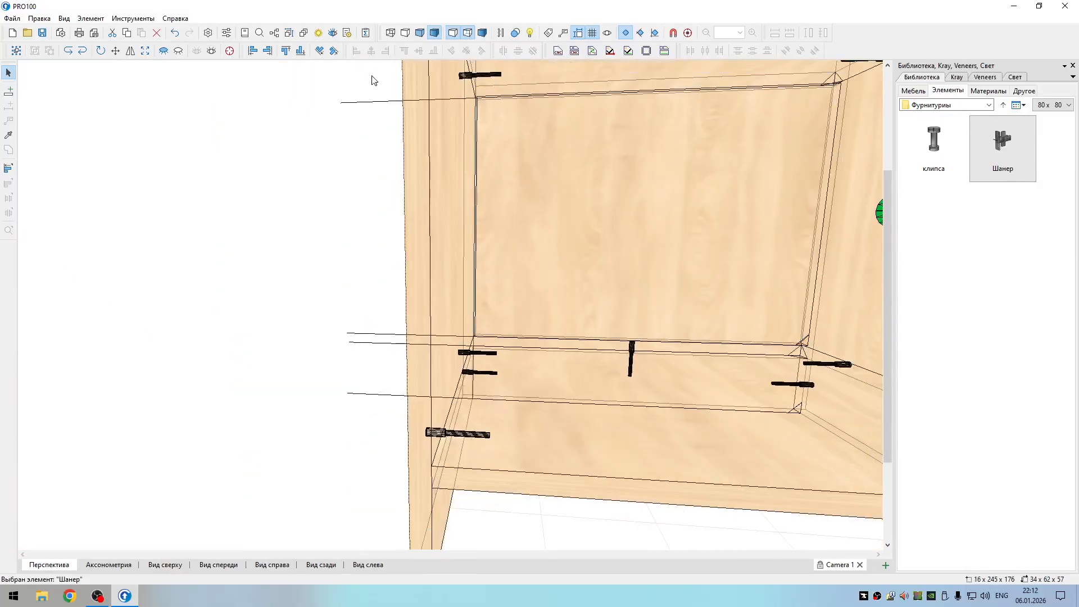
left_click(229, 51)
scroll(542, 244, "up", 6)
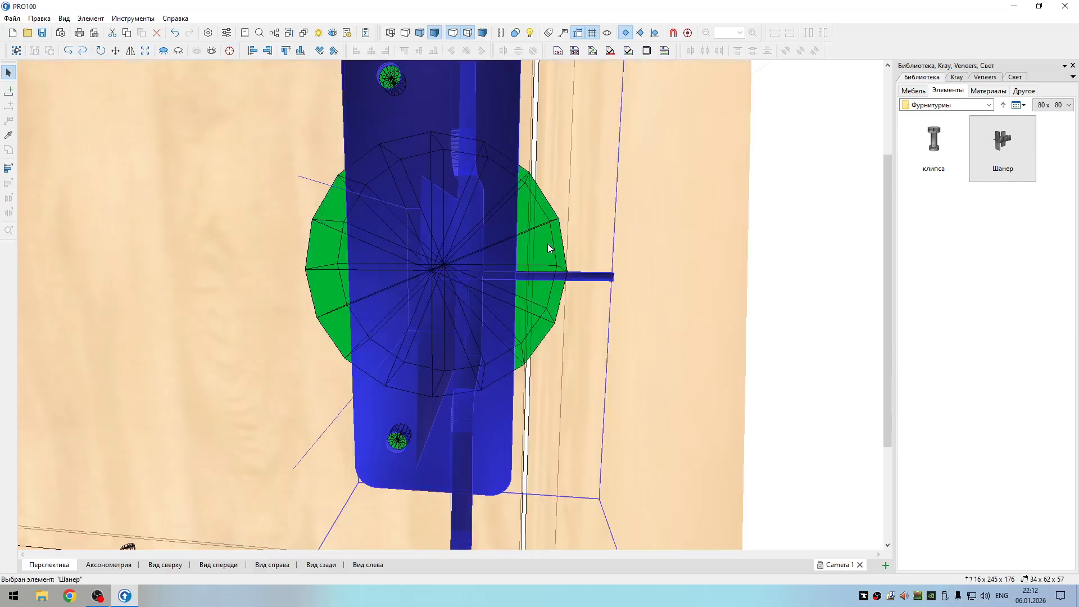
- Move the Шанер hinge forward against the cabinet's front panel and up to the underside of the upper panel
scroll(582, 246, "down", 5)
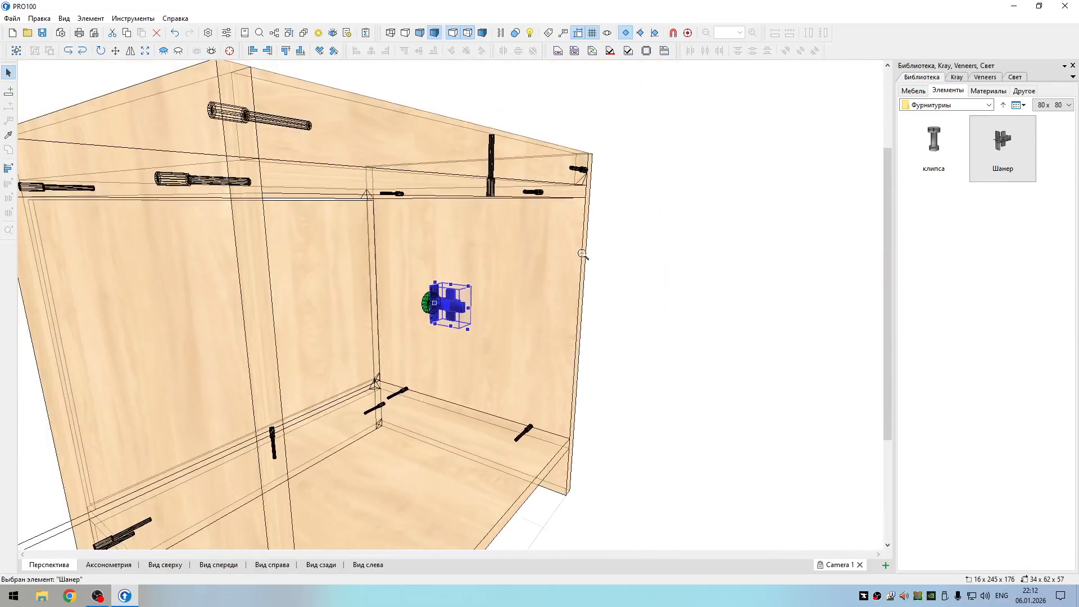
scroll(581, 250, "up", 2)
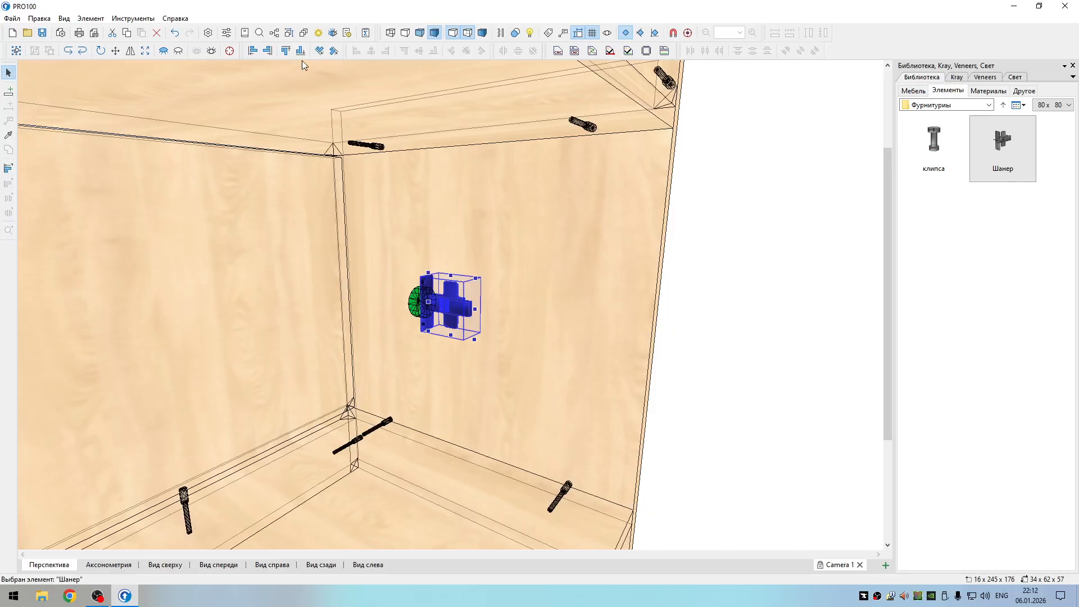
left_click(320, 50)
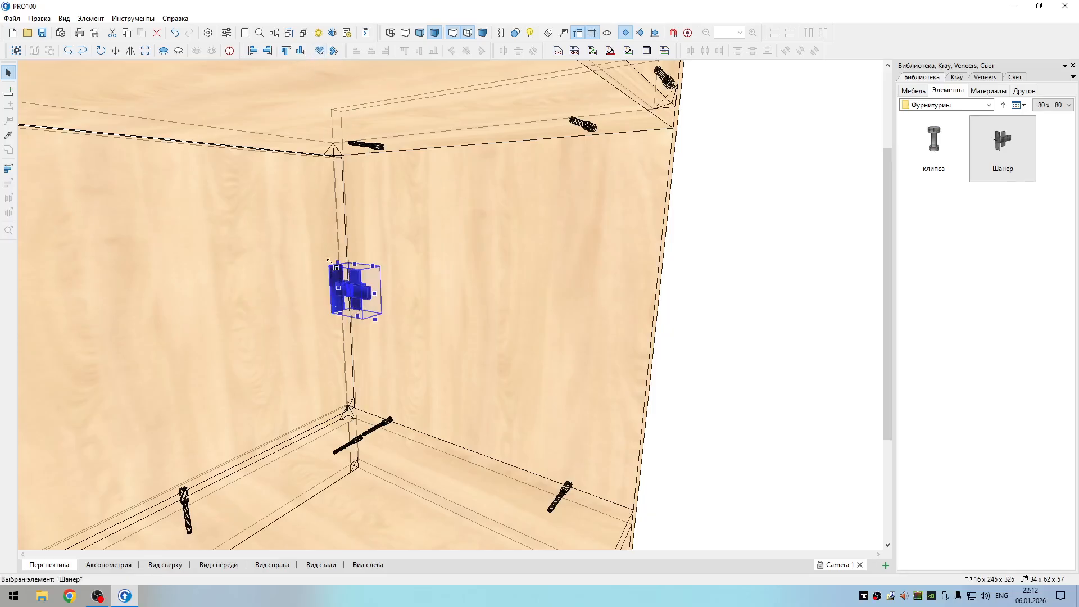
left_click_drag(706, 290, 641, 271)
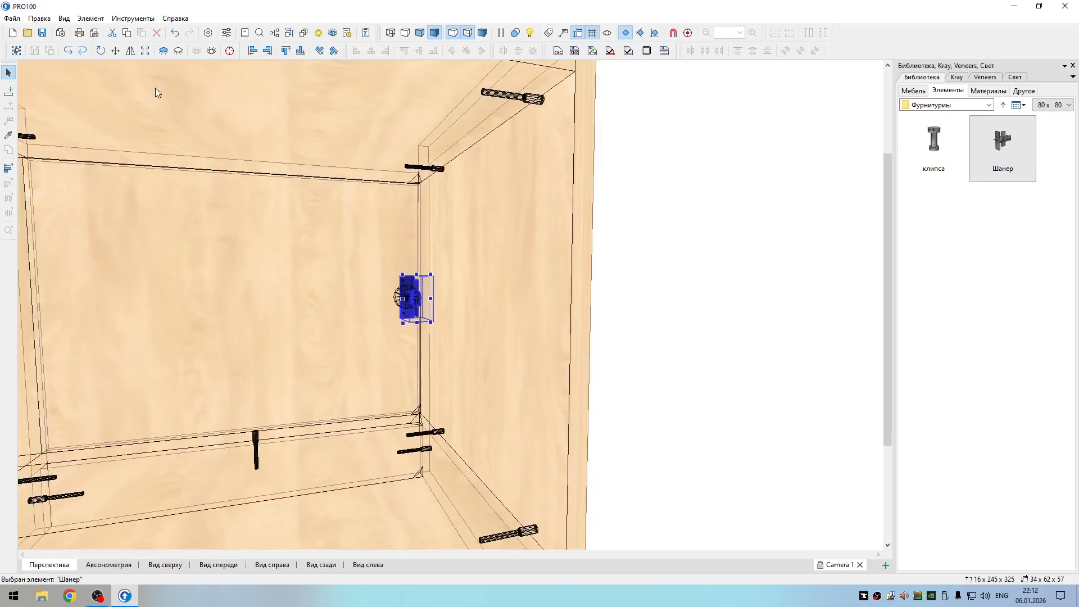
left_click(285, 51)
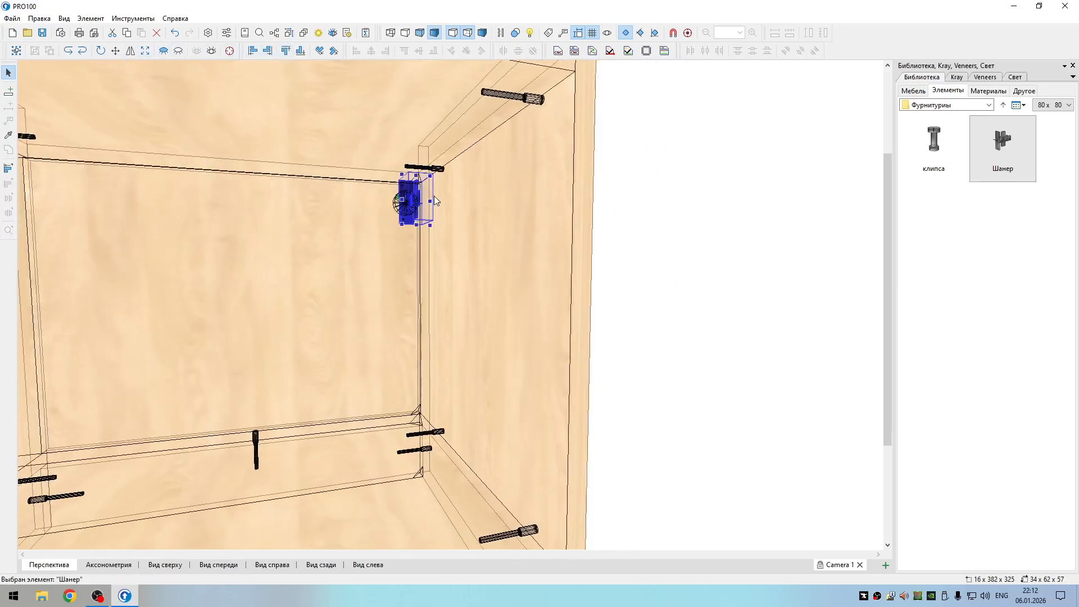
- In the front view, lower the hinge by 40 mm to a vertical position of 342
left_click(222, 564)
scroll(489, 191, "up", 1)
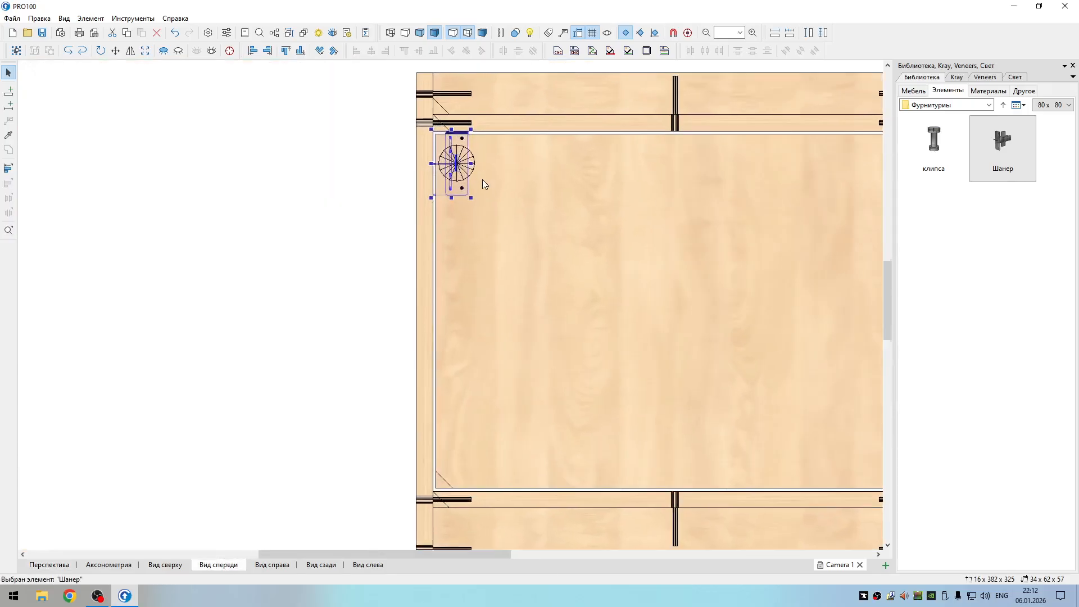
double_click(456, 163)
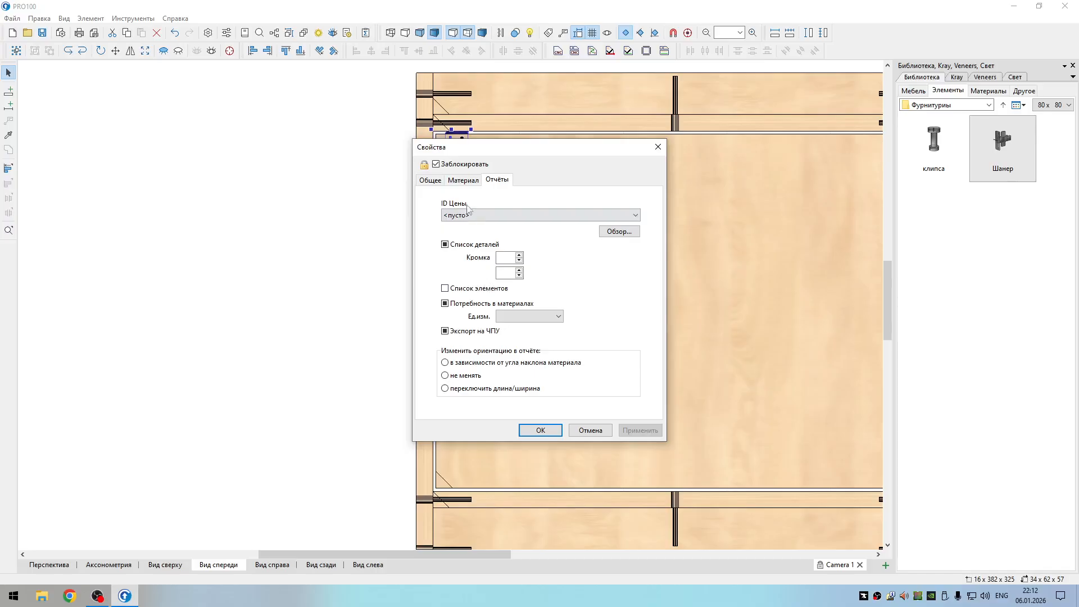
left_click(434, 184)
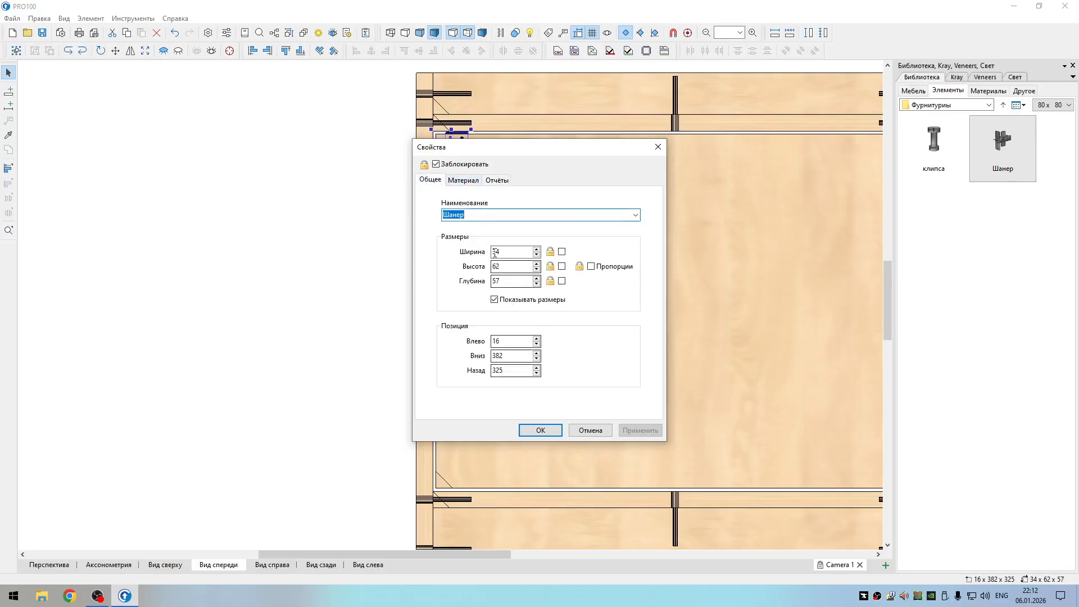
left_click(514, 357)
type("-40")
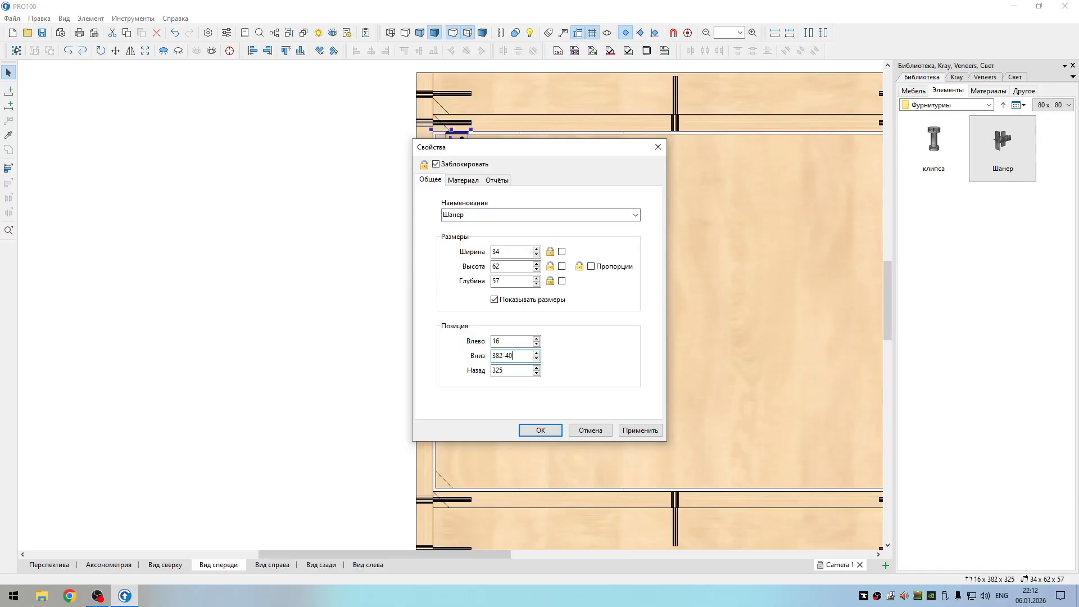
key("Return")
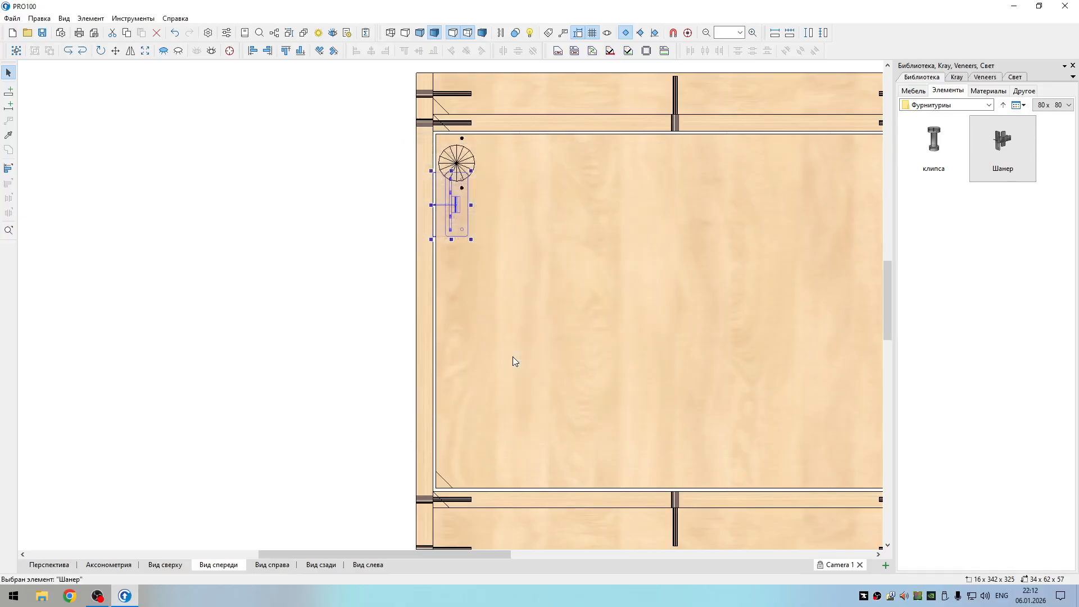
- Refresh the hinge's drilling at its new position and copy the hinge down to the bottom of the front panel
left_click(415, 251)
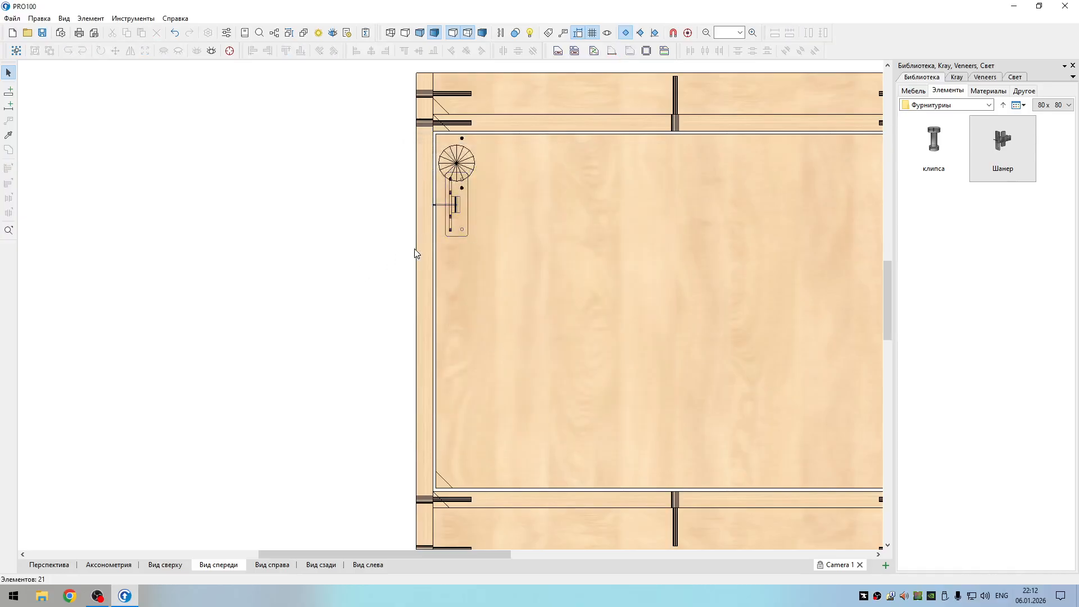
left_click(450, 211)
left_click(371, 171)
left_click_drag(348, 140, 513, 260)
left_click_drag(462, 215, 446, 474)
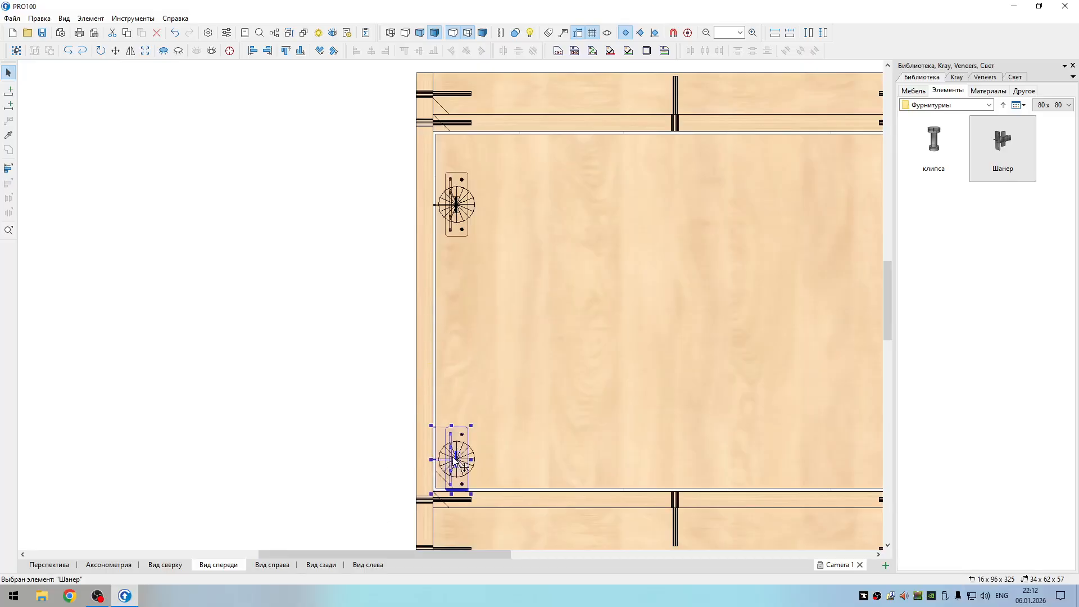
- Raise the lower hinge copy by 40 mm to a vertical position of 136
double_click(456, 460)
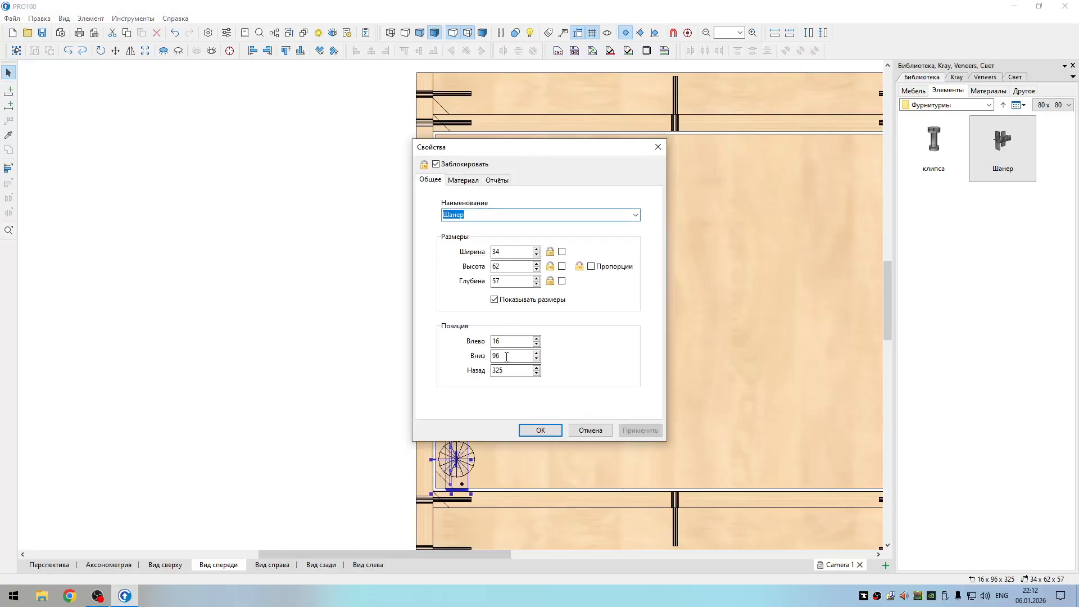
left_click(507, 356)
type("+4")
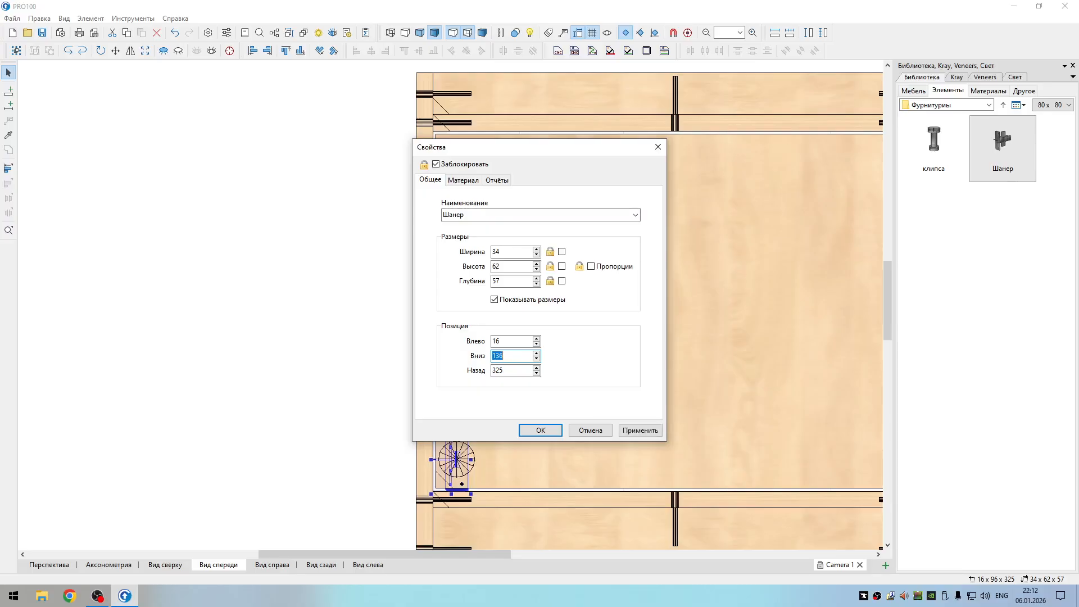
key("Return")
left_click(366, 382)
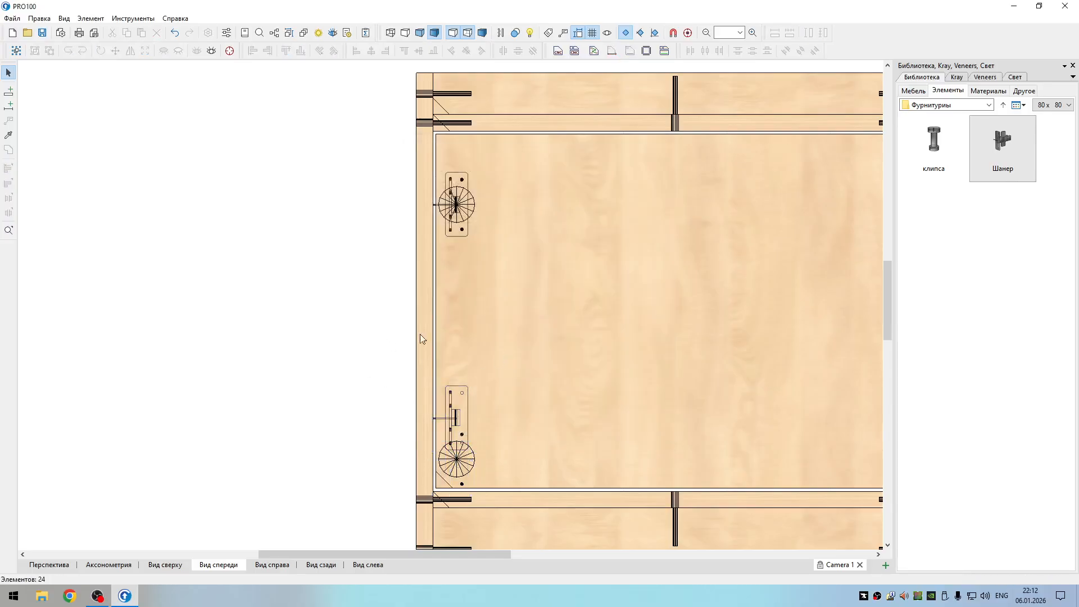
- Refresh the lower hinge so its drilling follows the hinge's new position
scroll(579, 334, "down", 5)
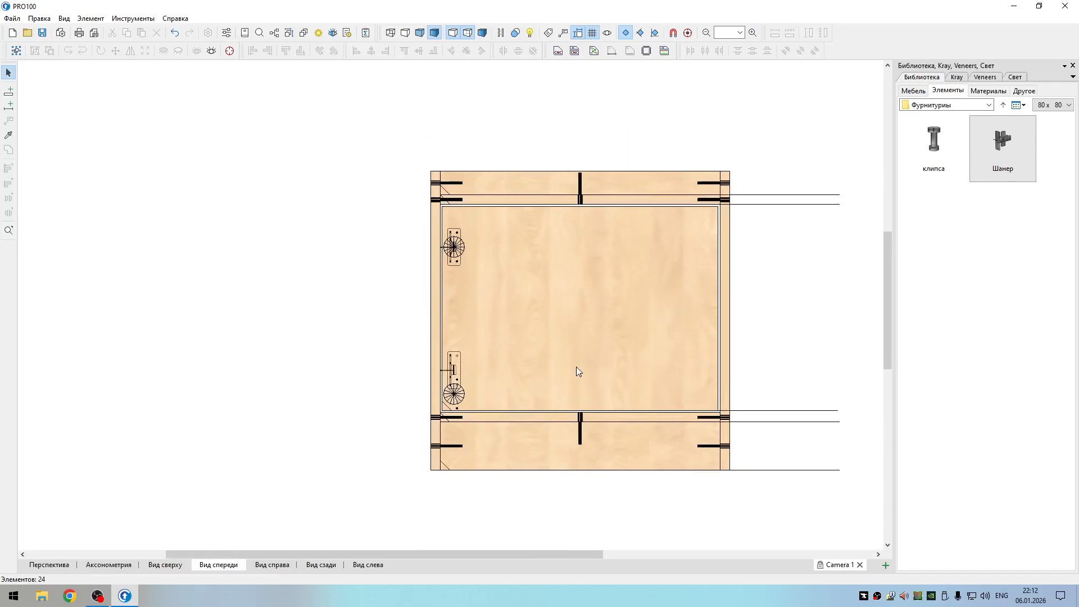
middle_click_drag(774, 325, 697, 305)
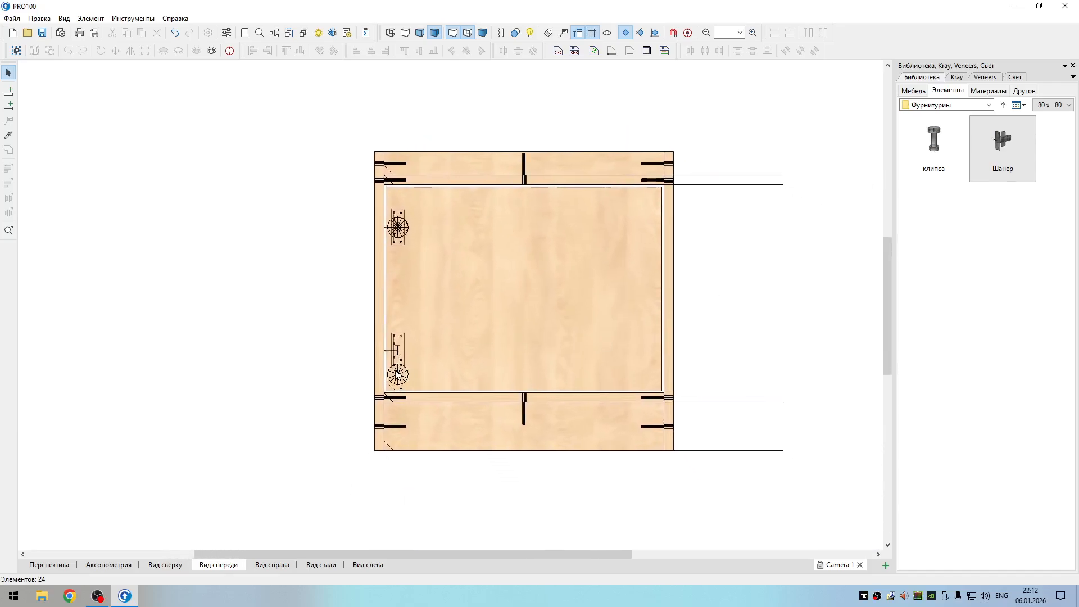
scroll(335, 358, "down", 1)
middle_click_drag(336, 362, 368, 391)
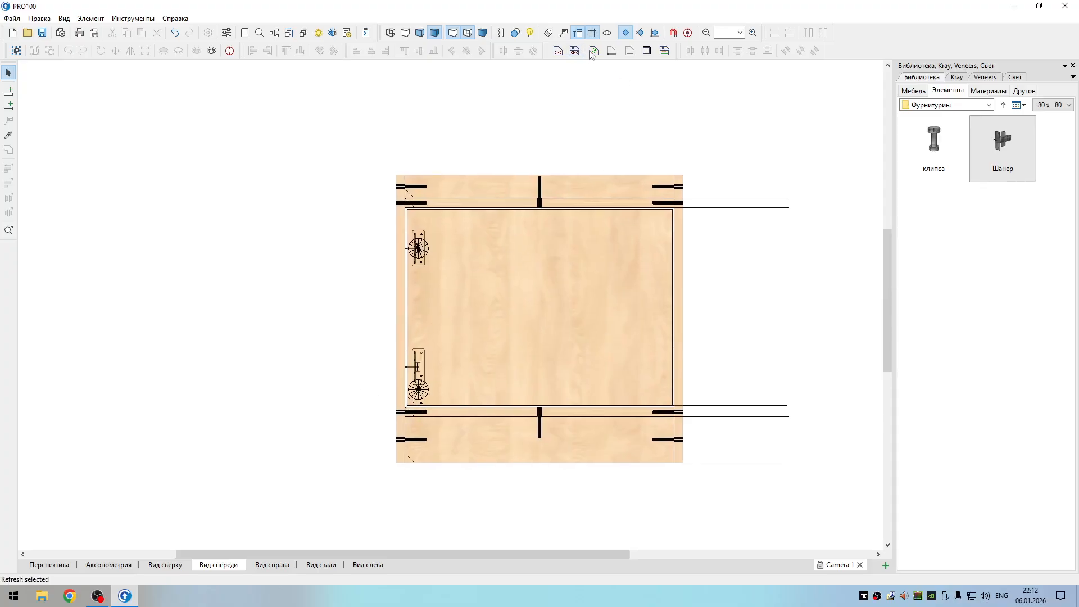
left_click(424, 377)
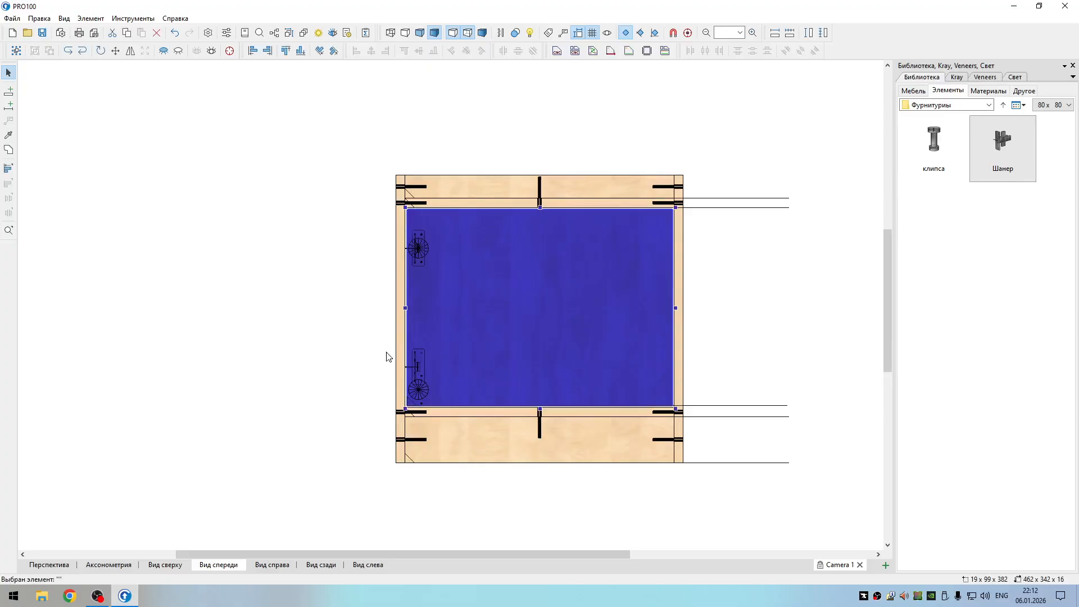
left_click(332, 313)
left_click_drag(330, 302, 513, 446)
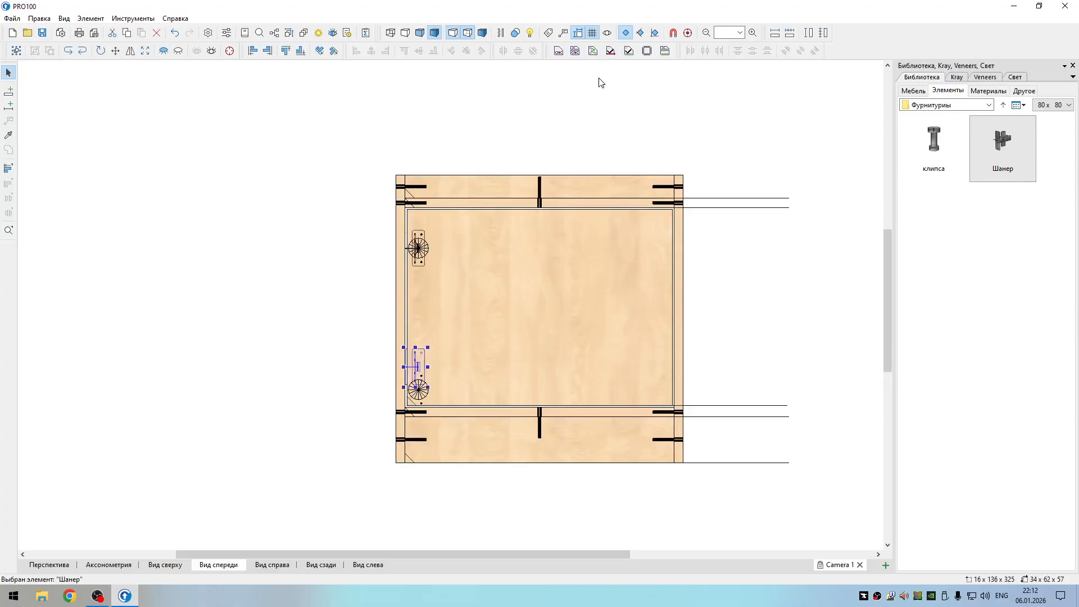
left_click(593, 54)
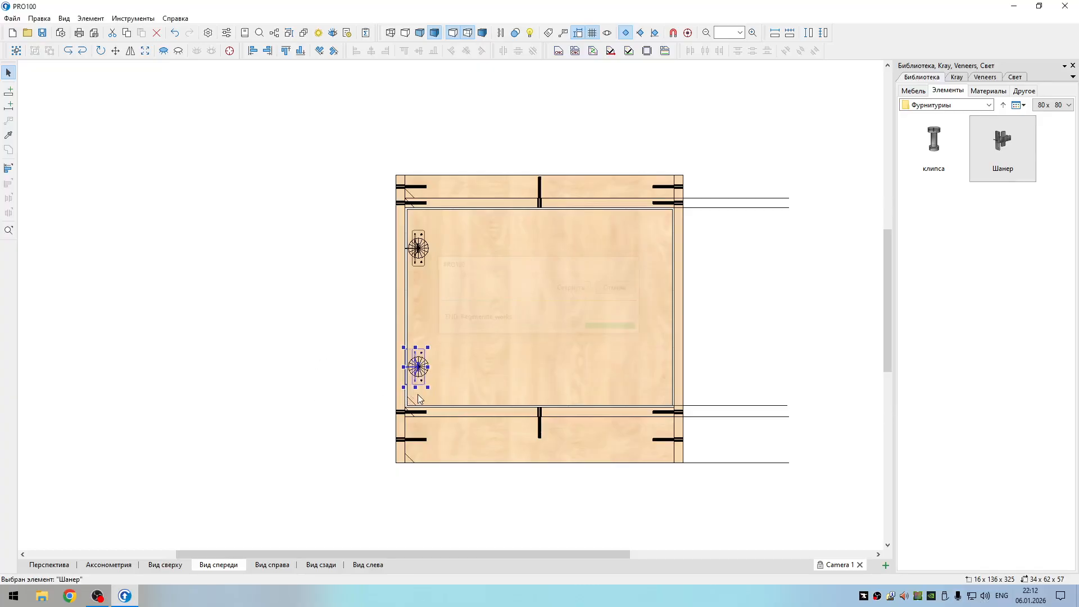
left_click(337, 389)
- Return to the perspective view and turn off the see-through display of hidden edges on the cabinet
middle_click_drag(702, 351, 605, 330)
left_click(49, 568)
scroll(404, 389, "down", 5)
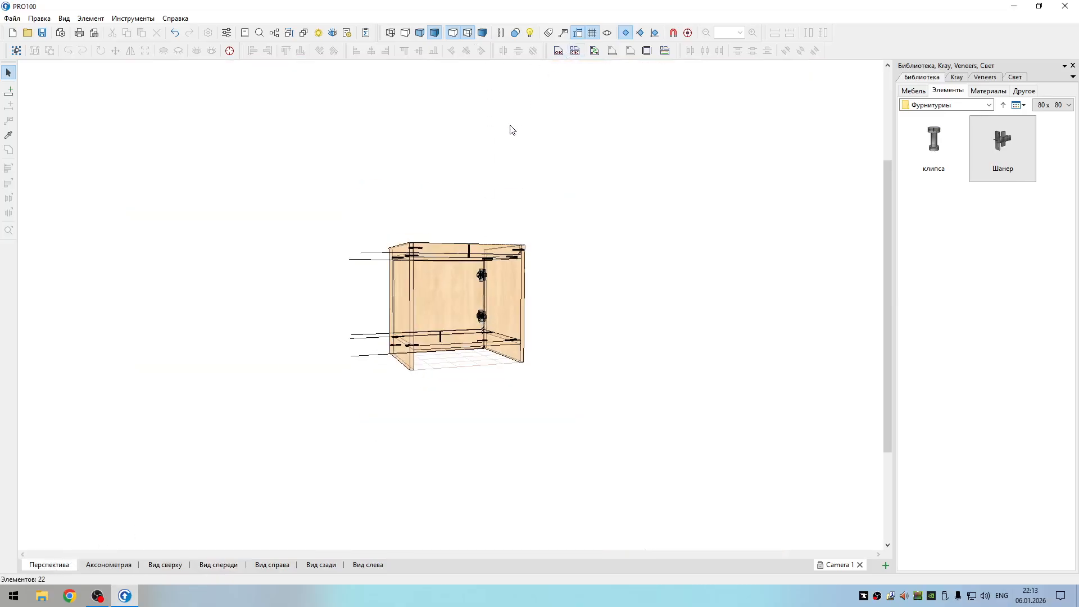
middle_click_drag(511, 128, 673, 155)
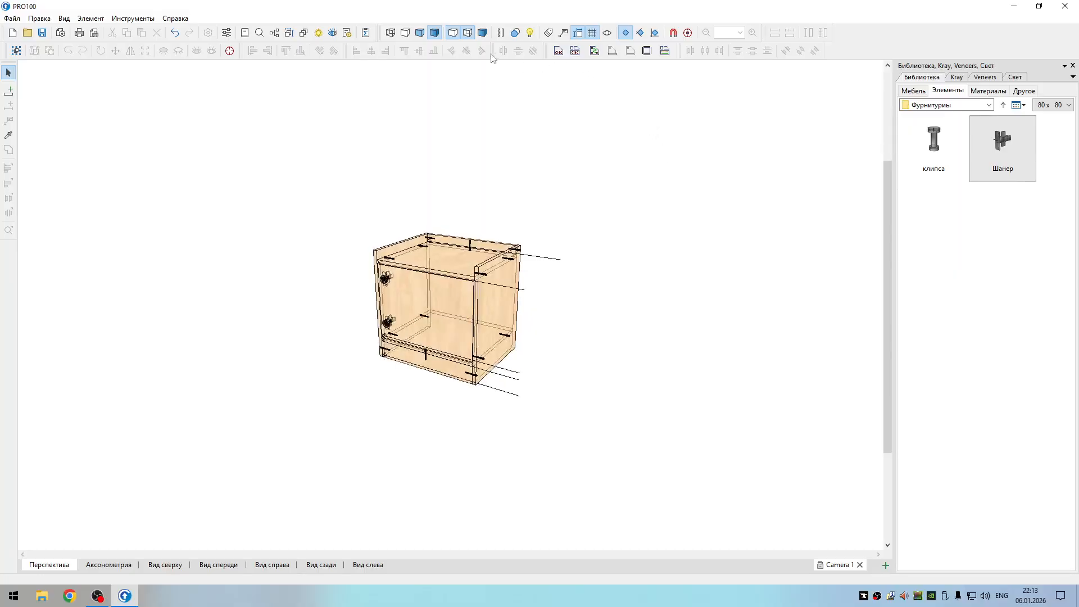
left_click(467, 32)
scroll(497, 317, "up", 5)
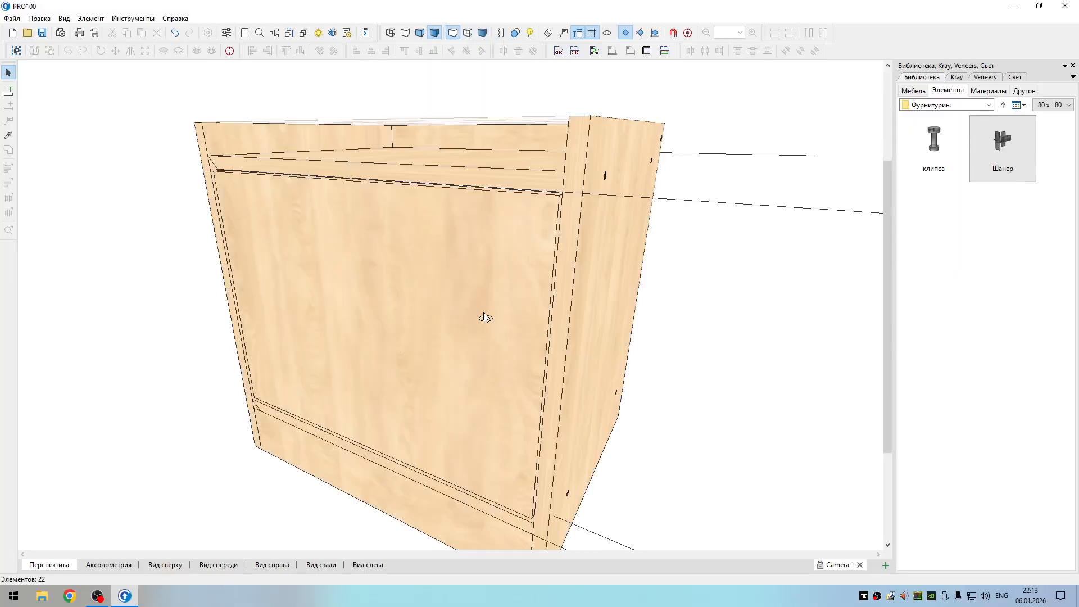
- Apply the узидан 19/1 veneer to all four edges of the 462 x 342 mm front panel
left_click(485, 318)
left_click(986, 79)
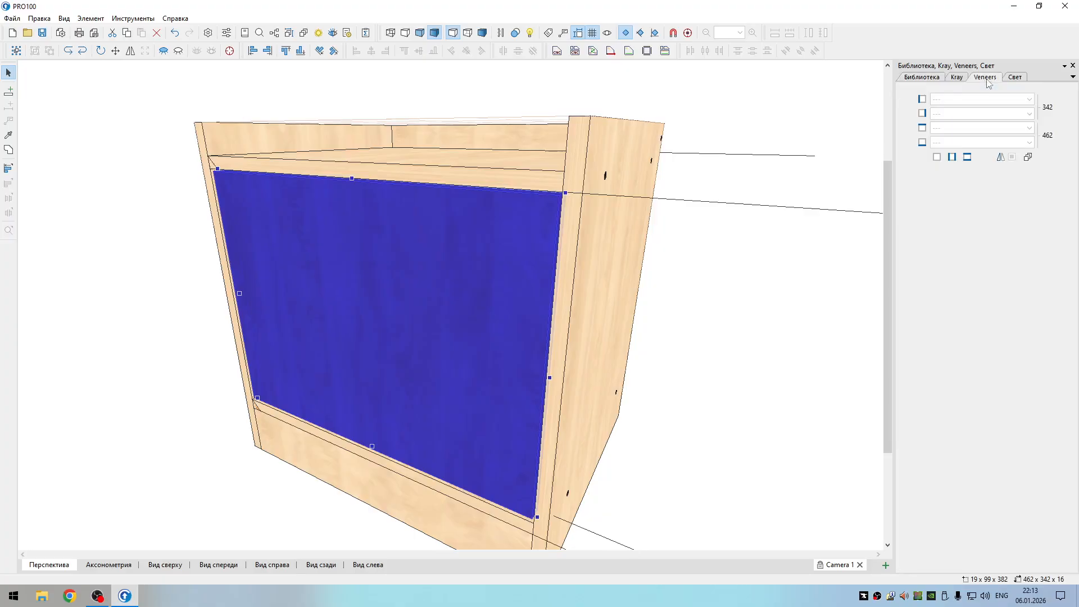
left_click(922, 99)
left_click(922, 113)
left_click(922, 127)
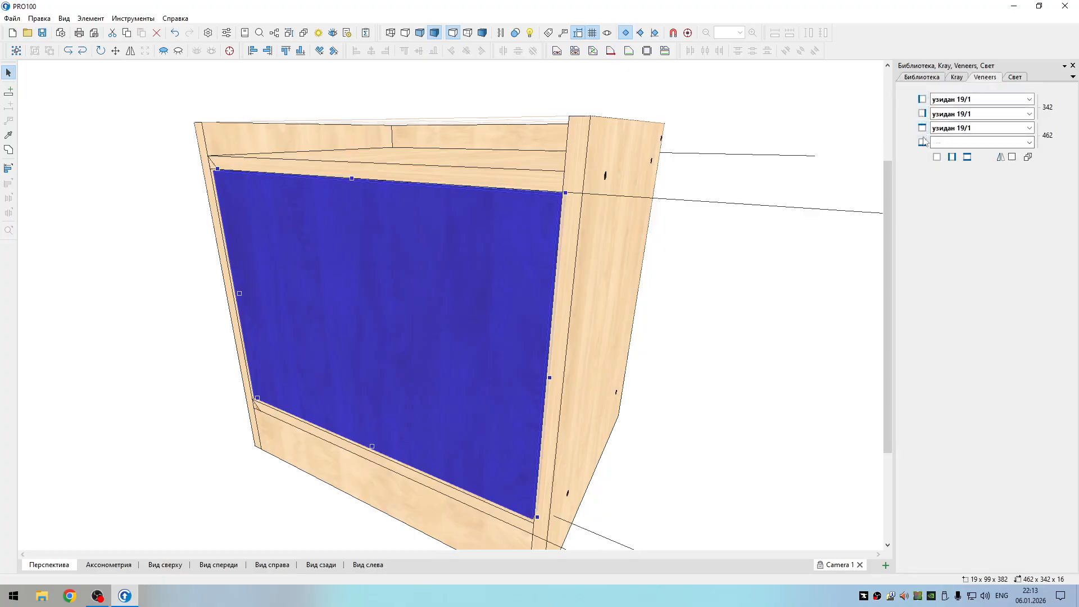
left_click(923, 142)
- Check which edges of the right side panel carry the узидан 19/1 veneer by toggling each one off and on
left_click_drag(763, 221, 657, 258)
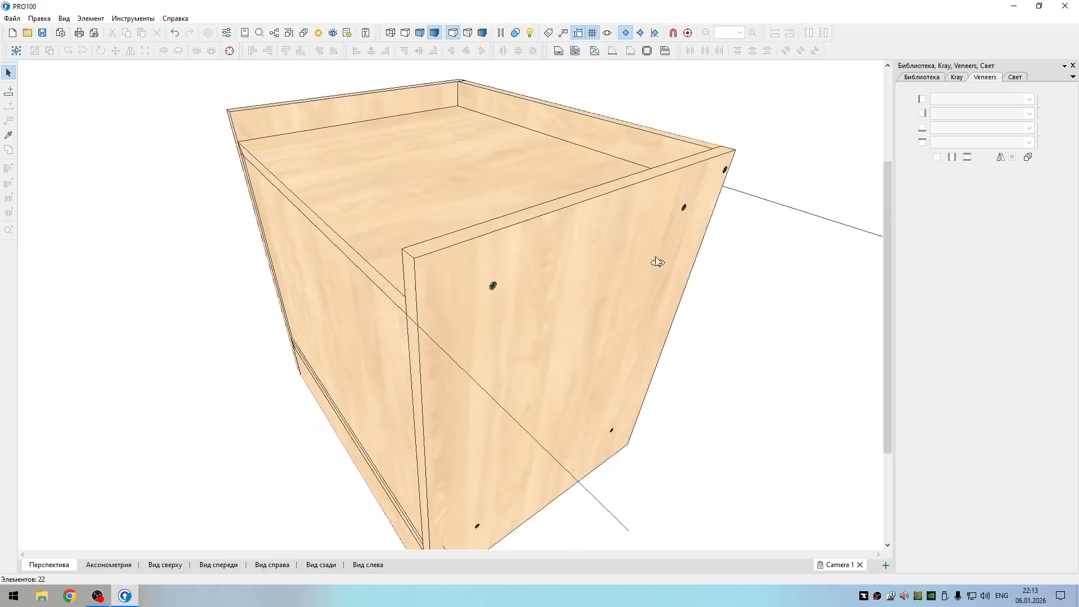
left_click(656, 261)
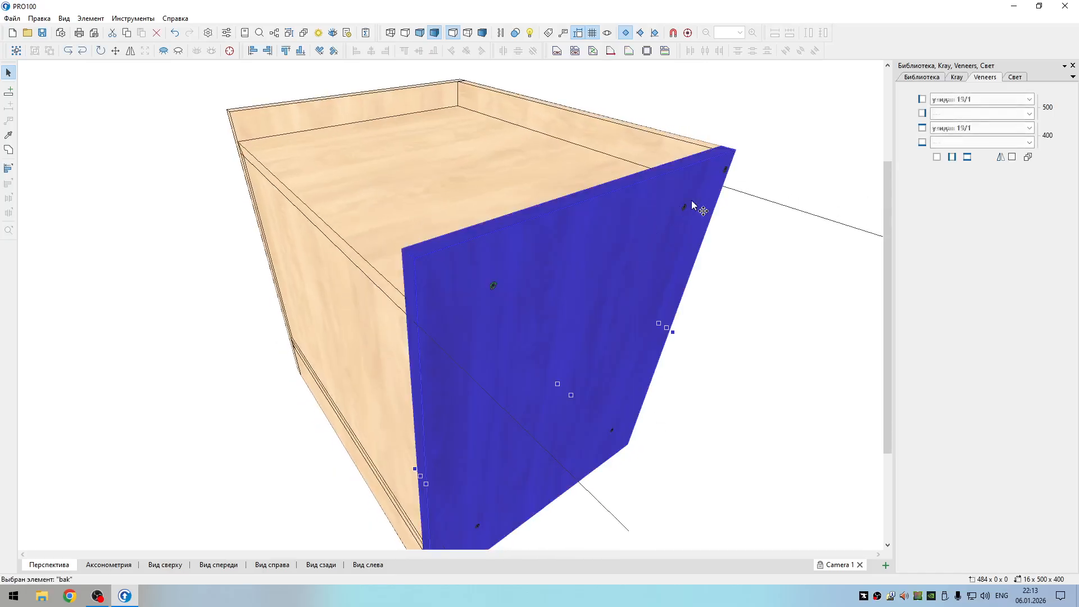
left_click(923, 129)
left_click(922, 129)
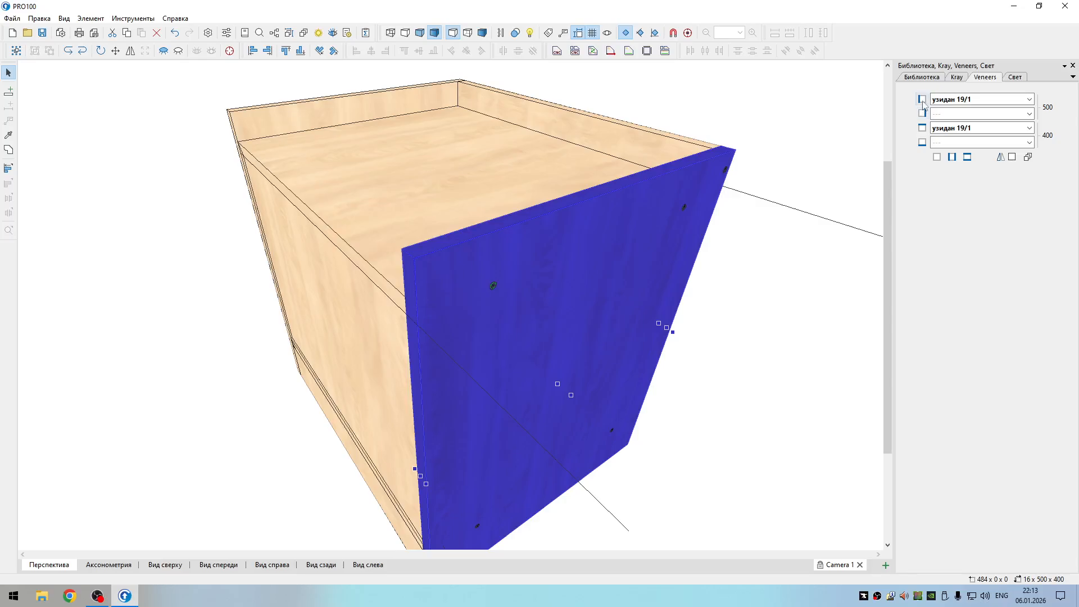
left_click(923, 101)
left_click(922, 102)
left_click_drag(809, 232, 612, 251)
- Mark the veneered edges of the right side panel in the CNC modeler and return to the cabinet
left_click(565, 219)
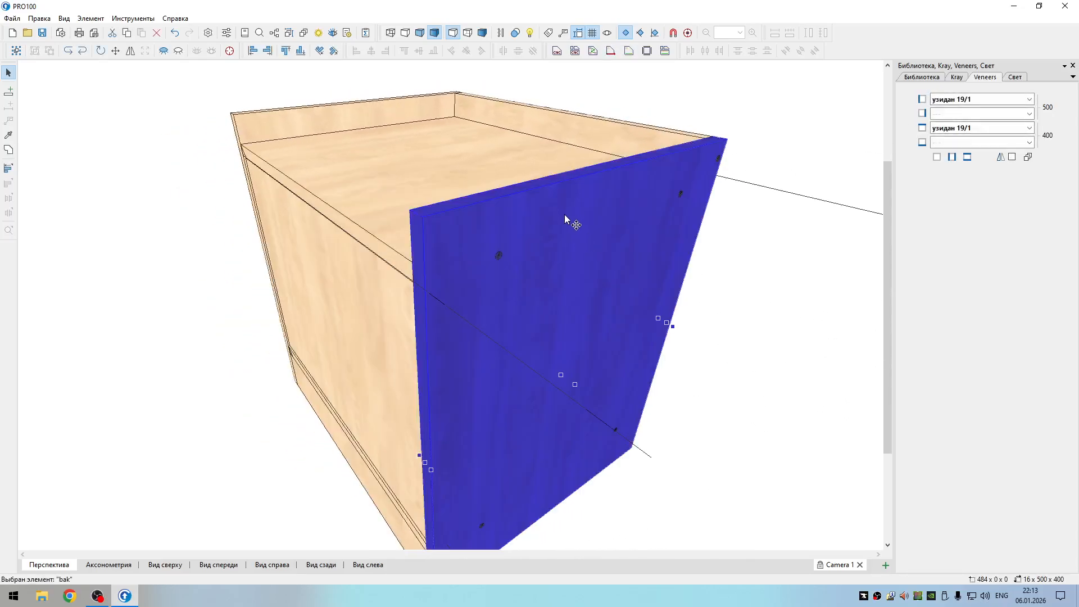
left_click(557, 52)
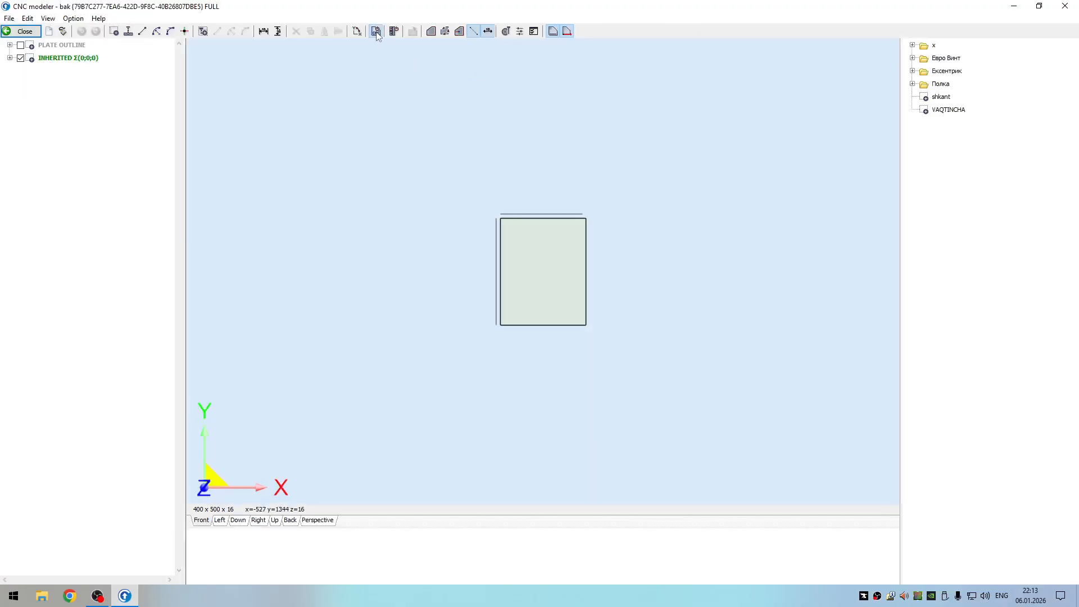
left_click(22, 31)
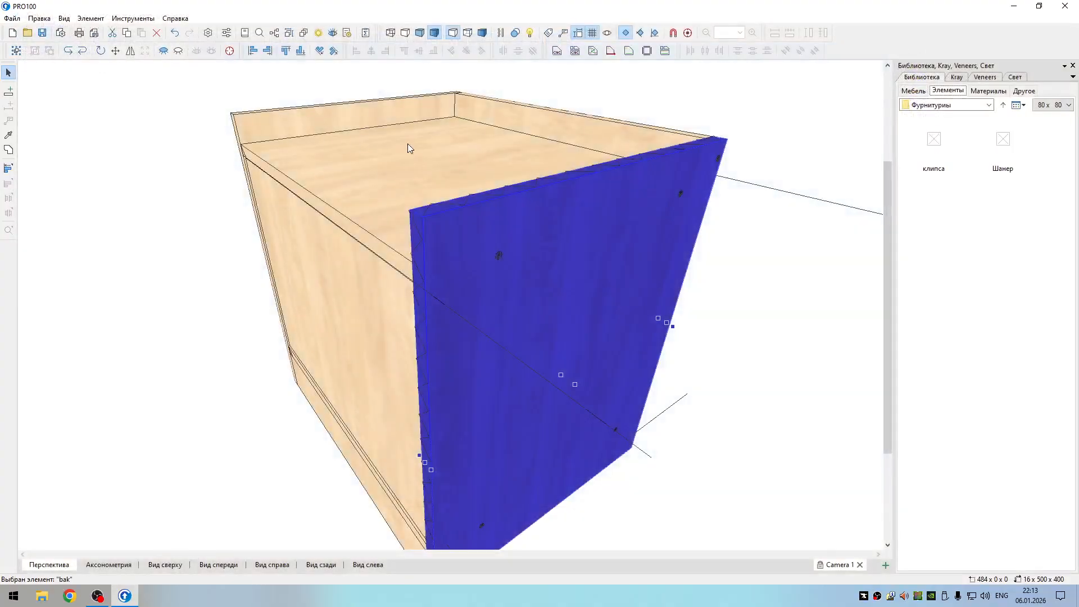
- Mark the veneered edges of the left side panel in the CNC modeler and return to the cabinet
left_click_drag(620, 101, 664, 105)
left_click(327, 99)
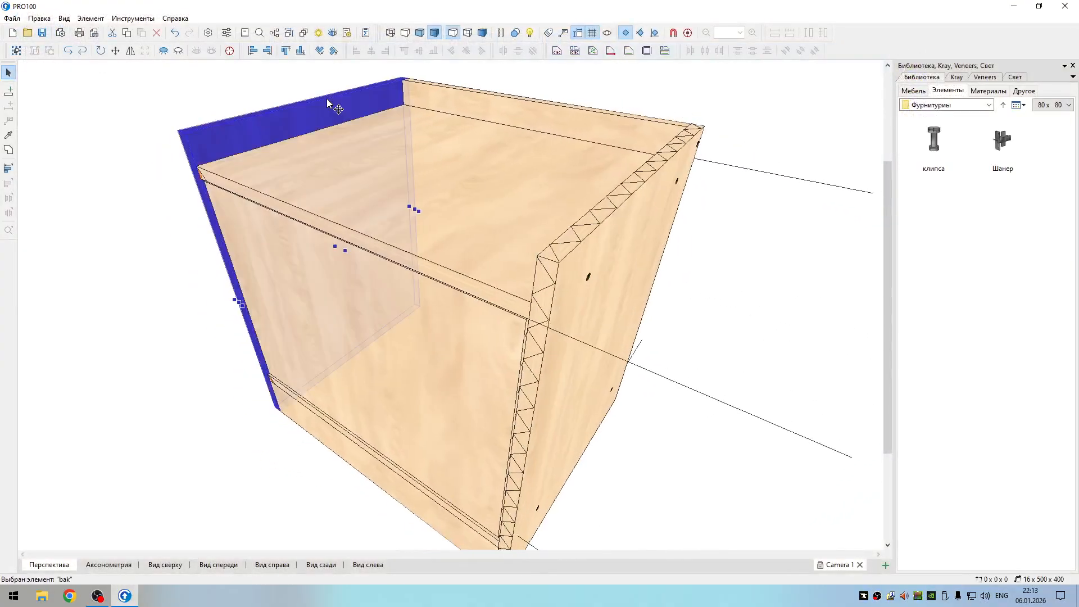
left_click(557, 52)
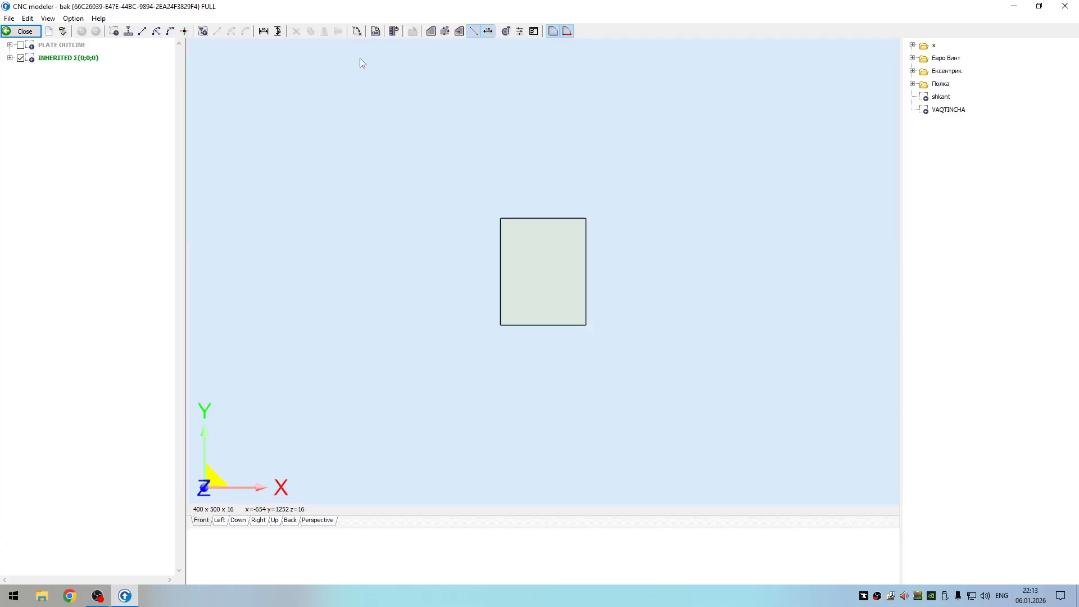
left_click(377, 31)
left_click(25, 31)
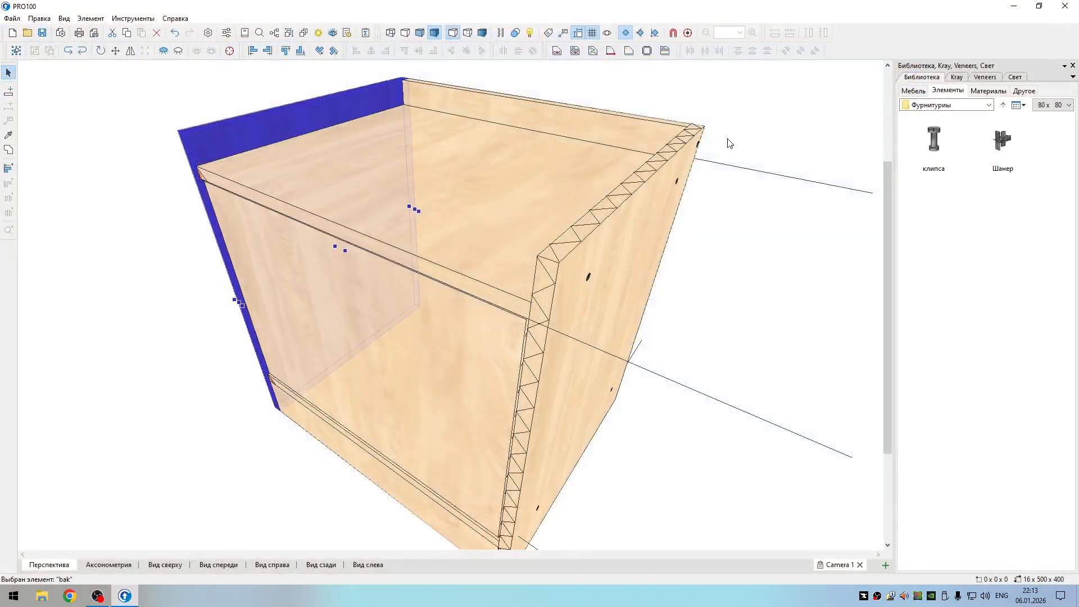
- Apply the узидан 19/1 veneer to one 500 mm and one 400 mm edge of the left side panel
left_click(987, 77)
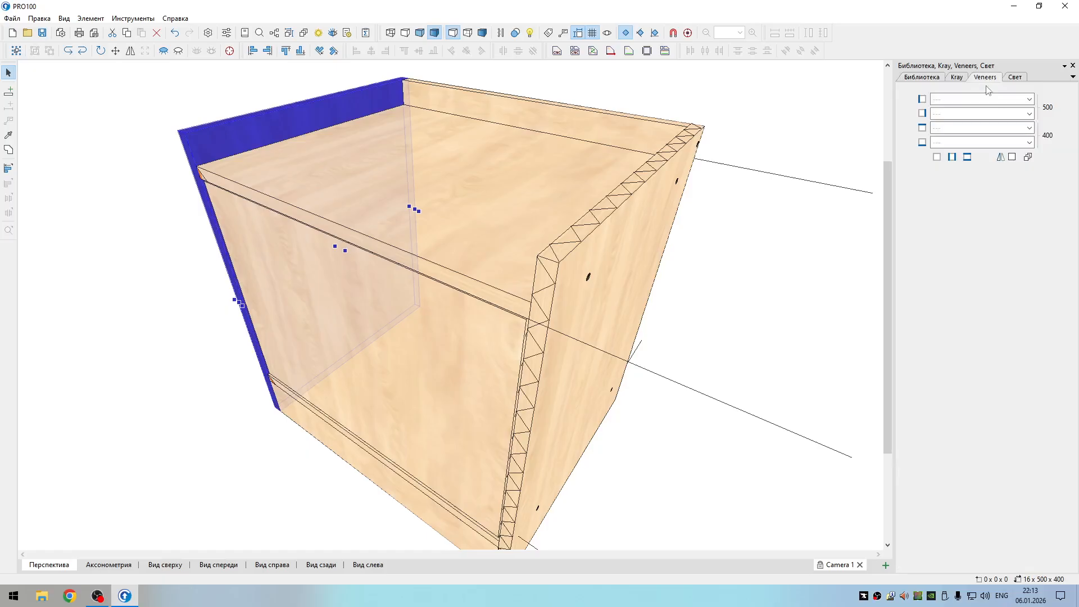
left_click(923, 99)
left_click(923, 127)
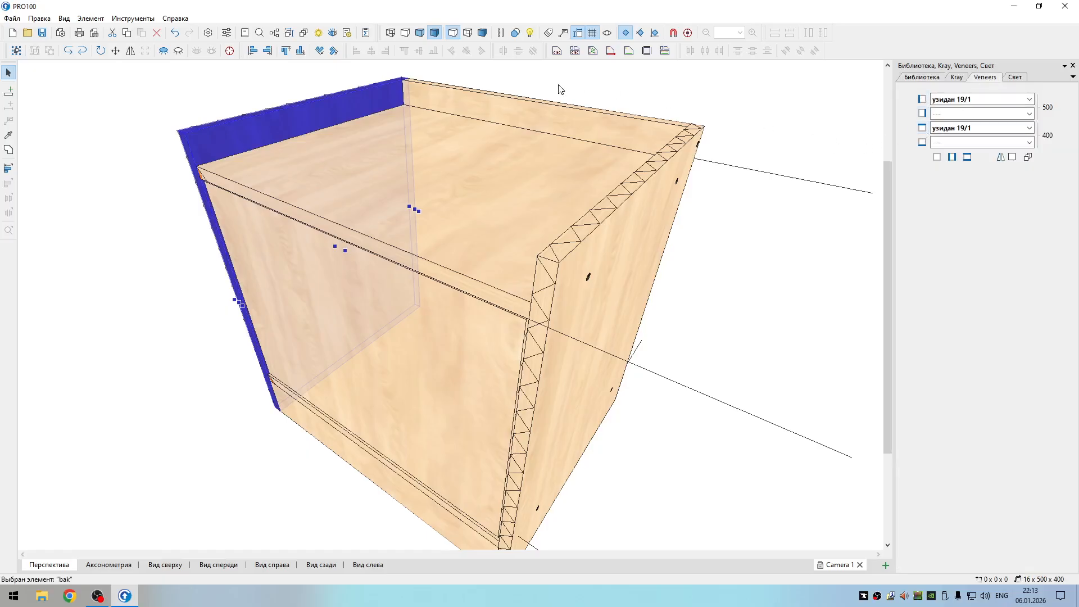
- Apply the узидан 19/1 veneer to the upper 468 mm edge of the back rail
right_click_drag(559, 89, 653, 135)
left_click(567, 108)
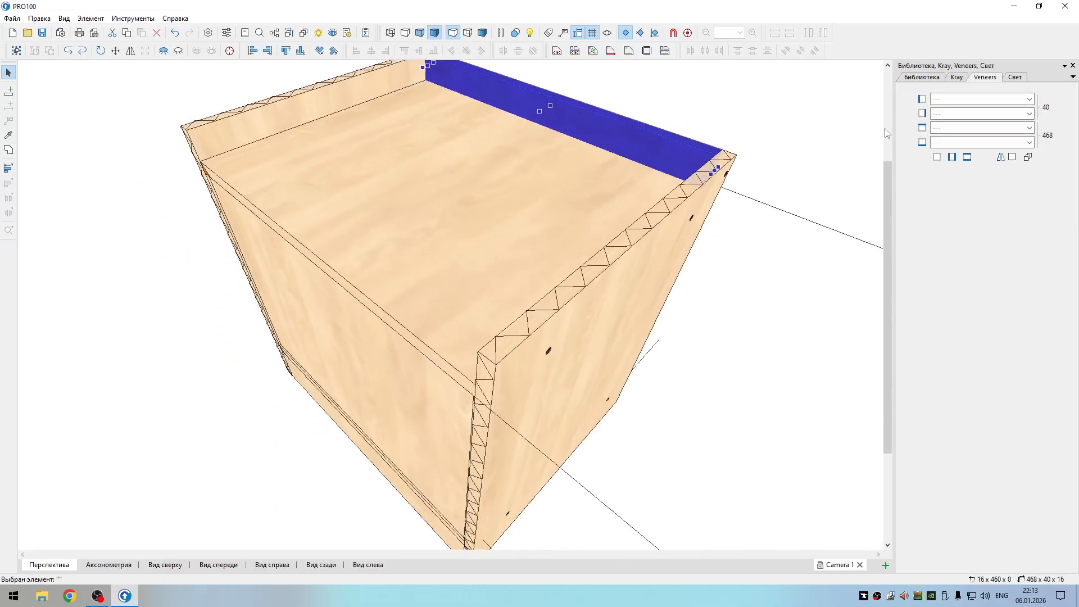
left_click(922, 128)
left_click(793, 121)
- Apply the узидан 19/1 veneer to the front 468 mm edge of the upper horizontal panel
right_click_drag(793, 120, 427, 112)
left_click(485, 210)
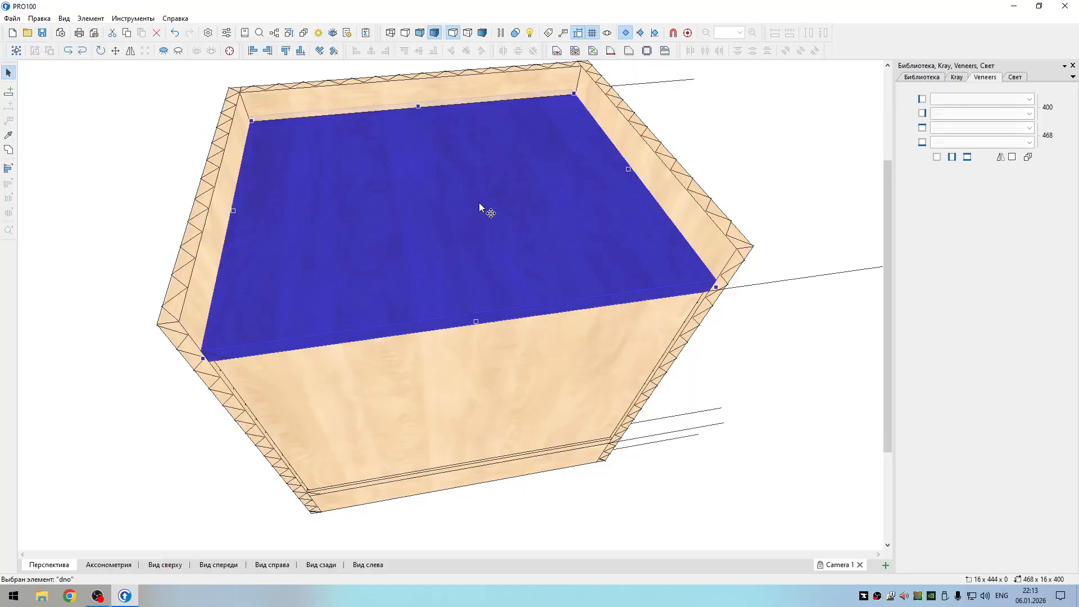
left_click(925, 145)
left_click(793, 197)
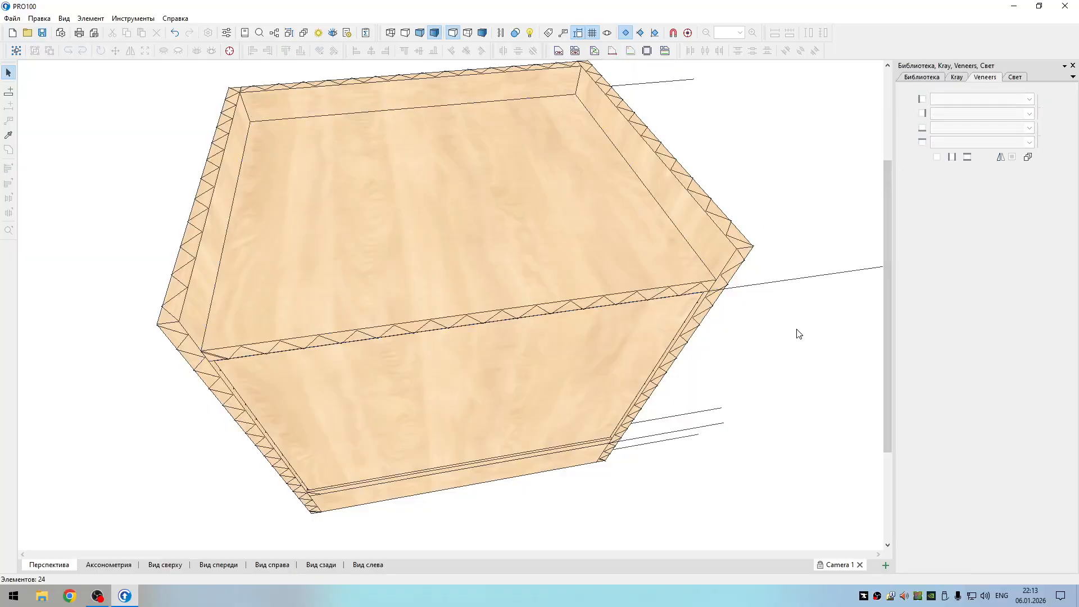
- Apply the узидан 19/1 veneer to the front 468 mm edge of the bottom panel
right_click_drag(797, 330, 798, 298)
left_click(600, 460)
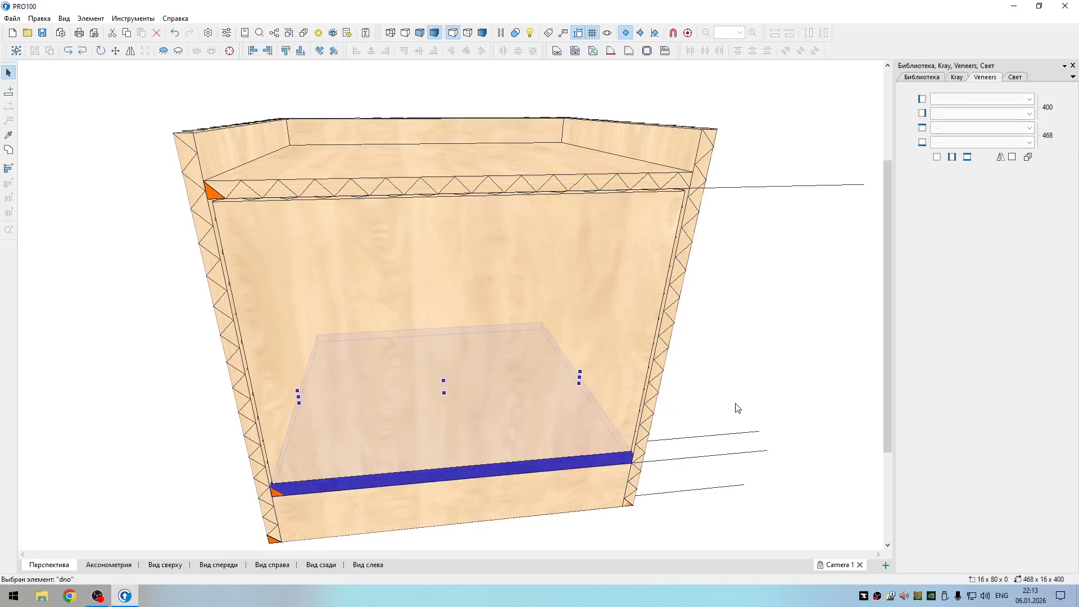
left_click(923, 143)
left_click(783, 361)
right_click_drag(784, 361, 793, 333)
scroll(771, 366, "down", 5)
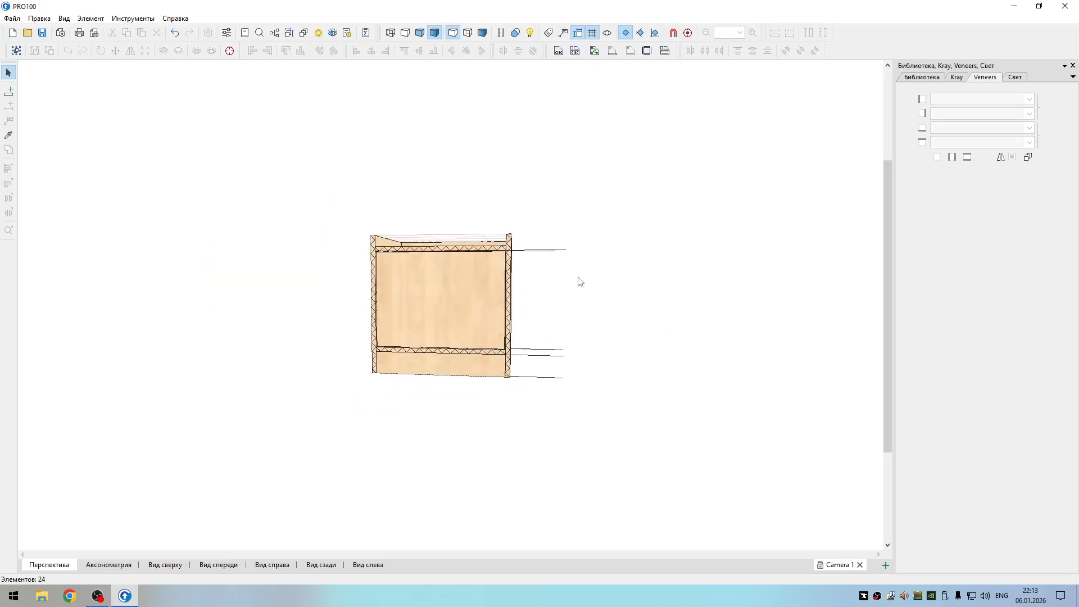
- Try a Kray render of the whole cabinet at Low quality in 1920 x 1080 and close the render windows
right_click_drag(580, 281, 597, 303)
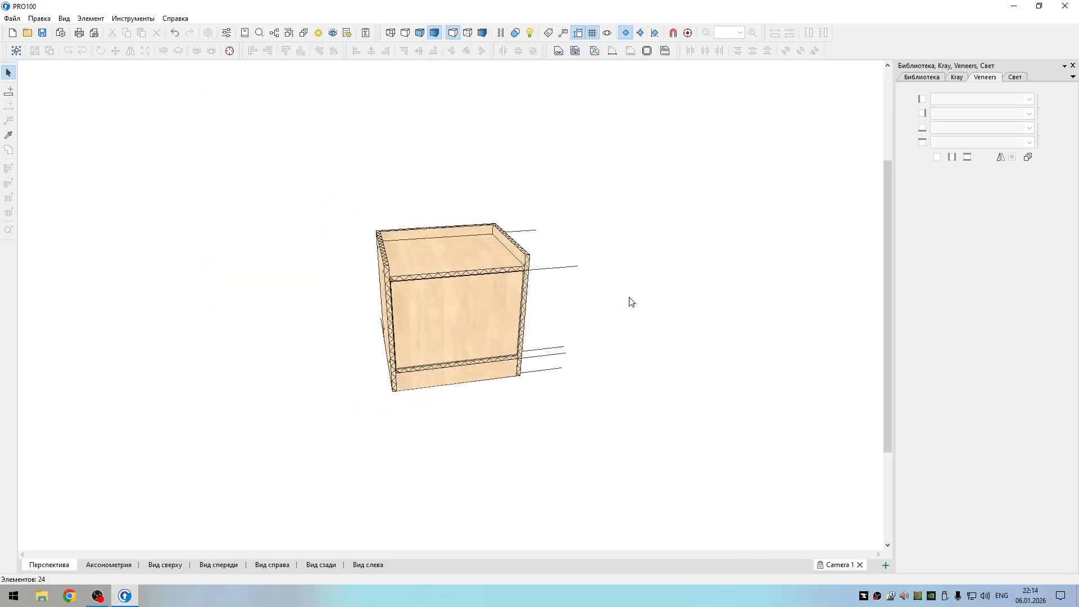
right_click_drag(663, 298, 613, 303)
scroll(598, 308, "up", 6)
scroll(598, 295, "down", 5)
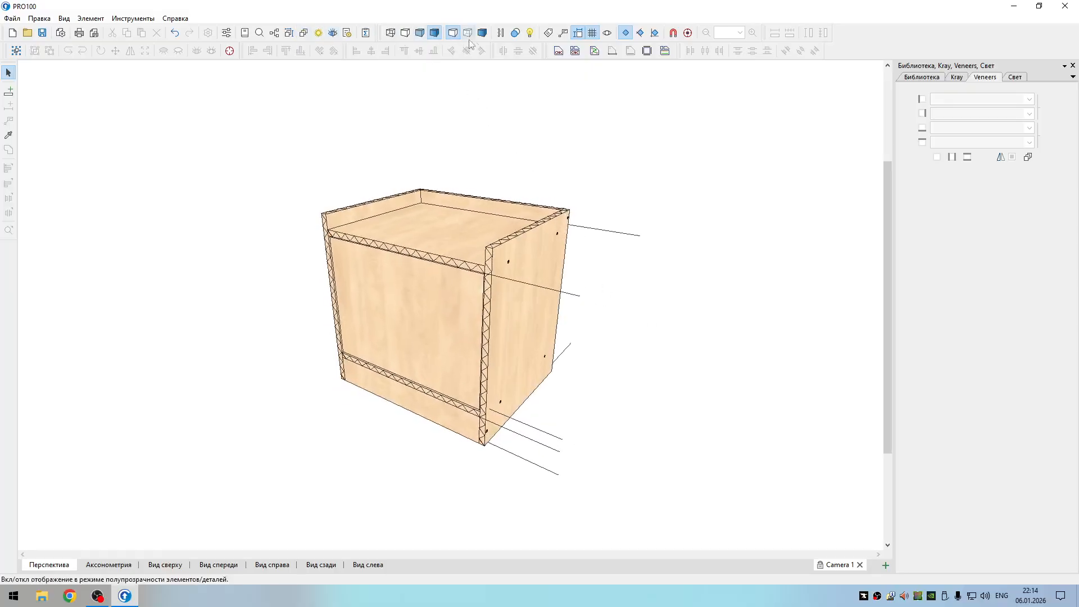
left_click(941, 79)
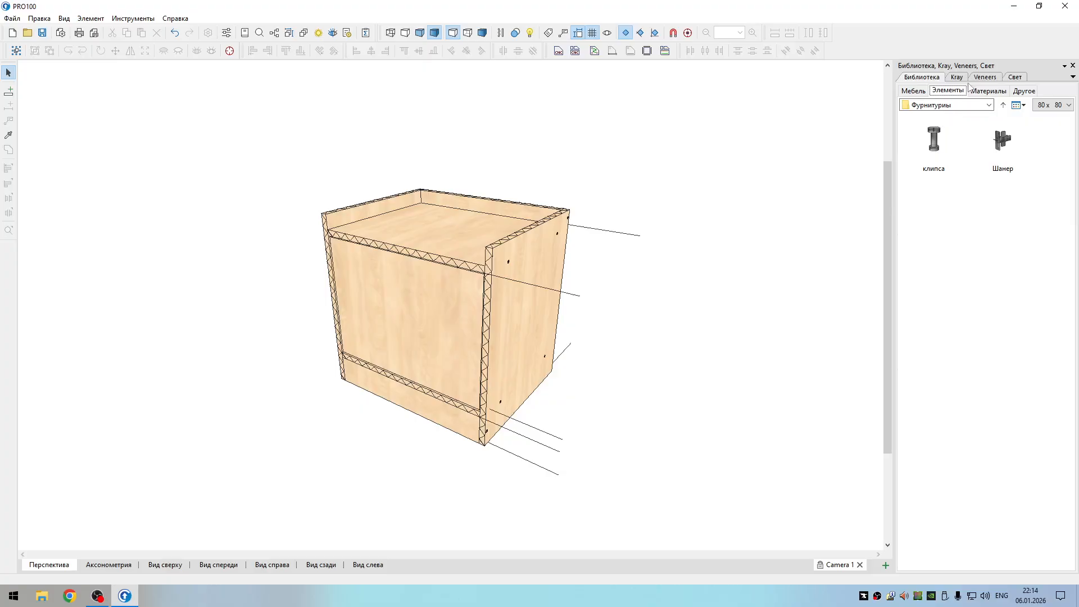
left_click(957, 77)
right_click_drag(598, 301, 628, 299)
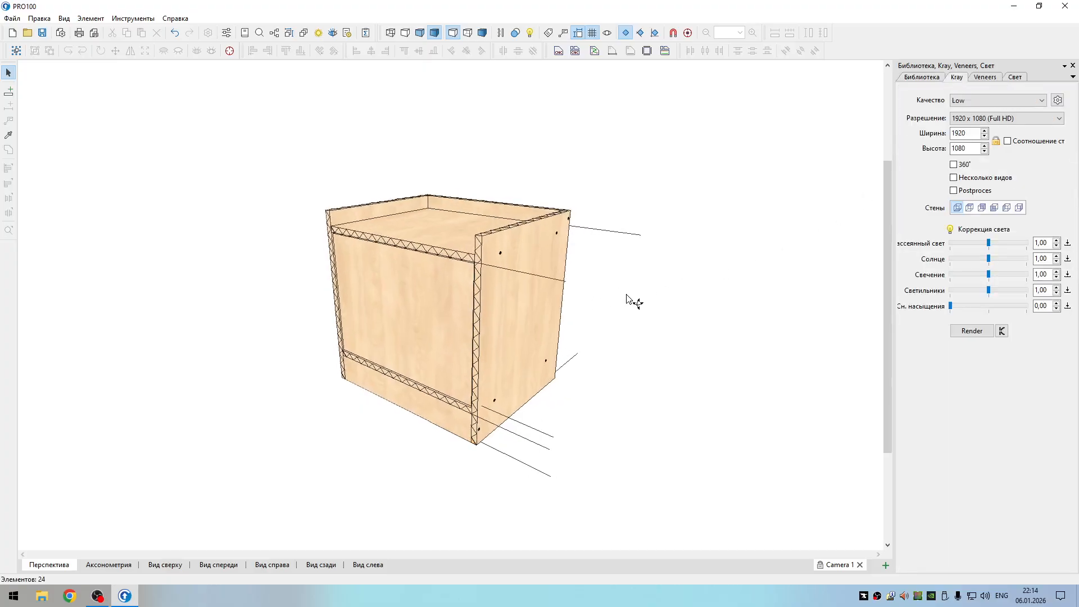
left_click(962, 332)
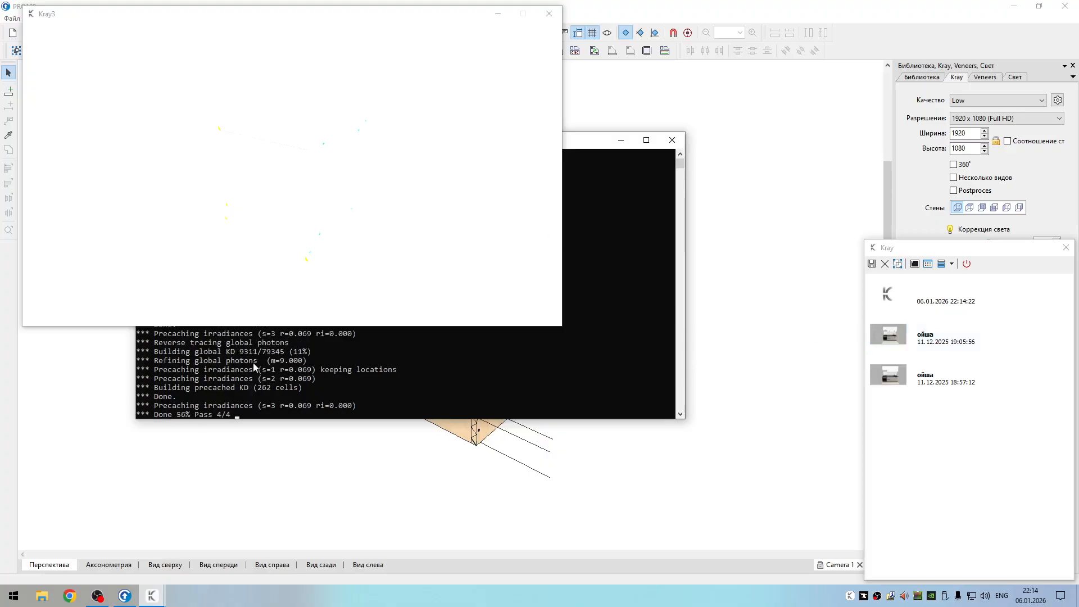
left_click(546, 16)
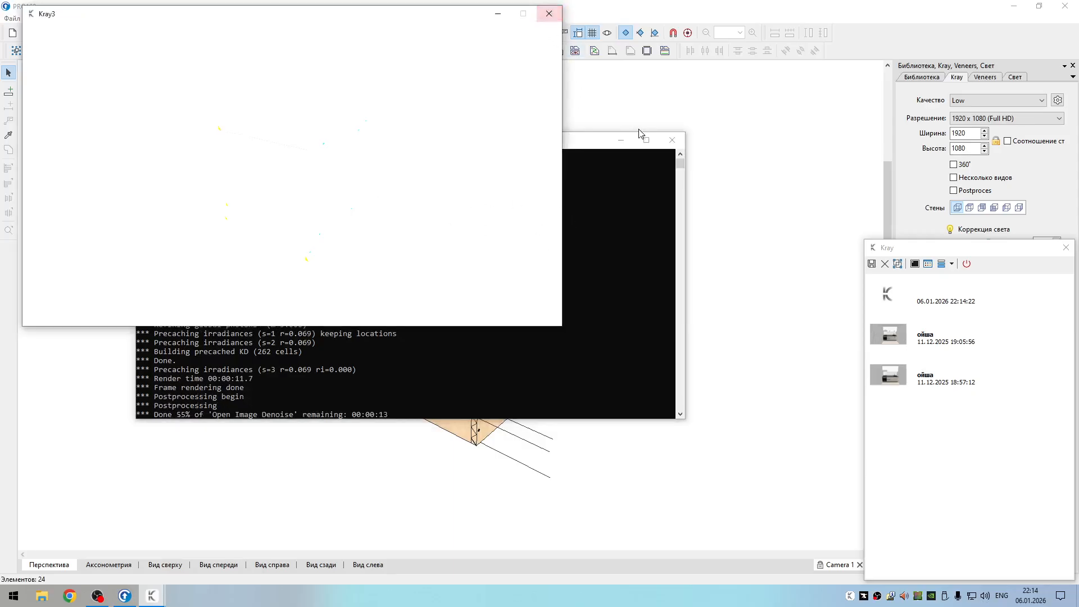
left_click(672, 141)
- Turn off the sun light, run another Kray test render and close it
left_click(1017, 80)
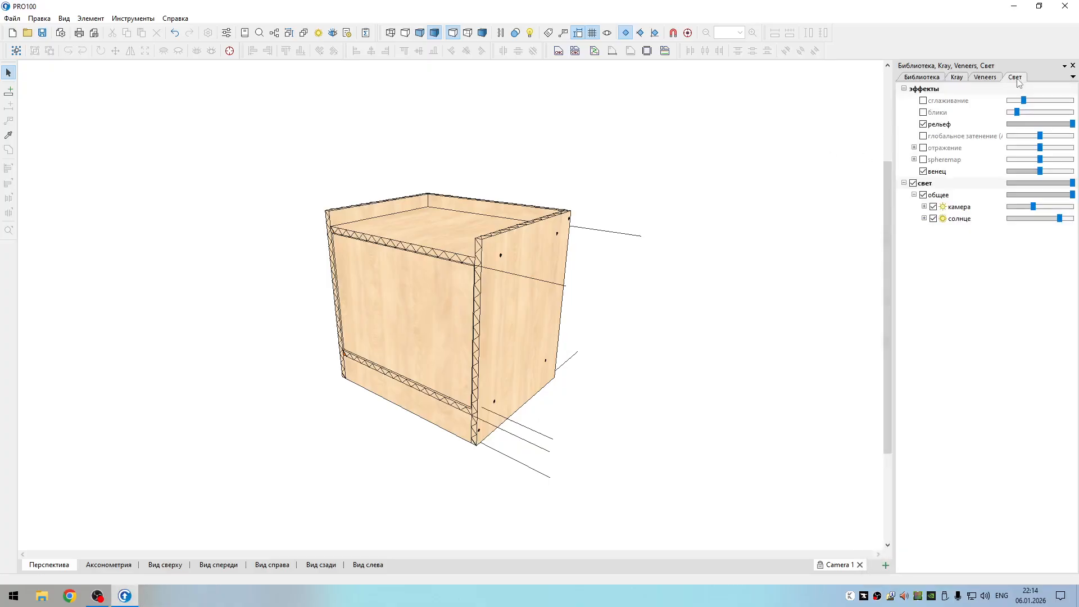
left_click(933, 218)
left_click(957, 77)
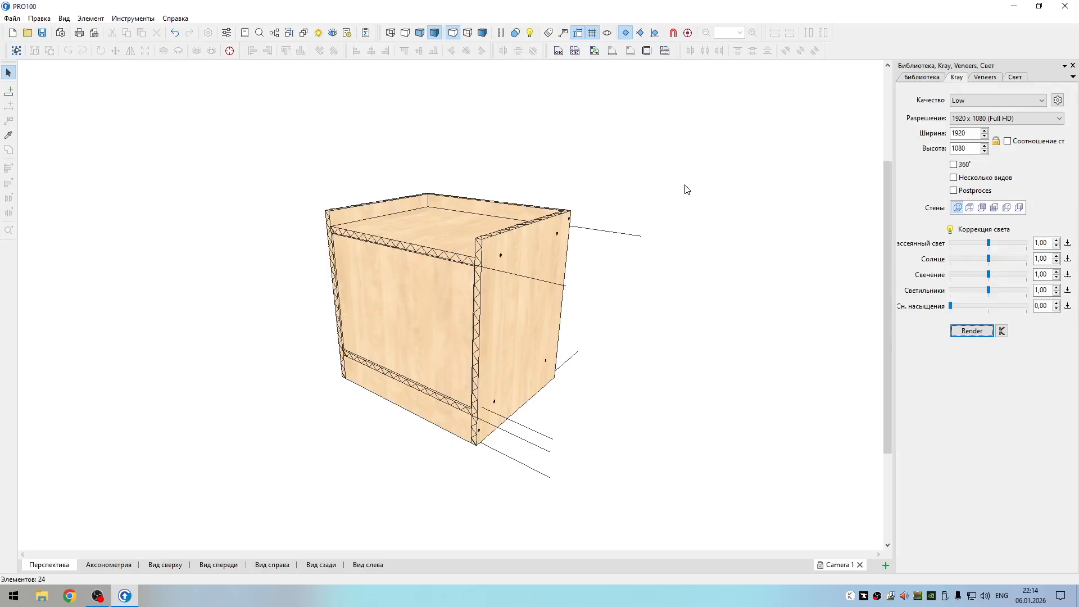
left_click(965, 334)
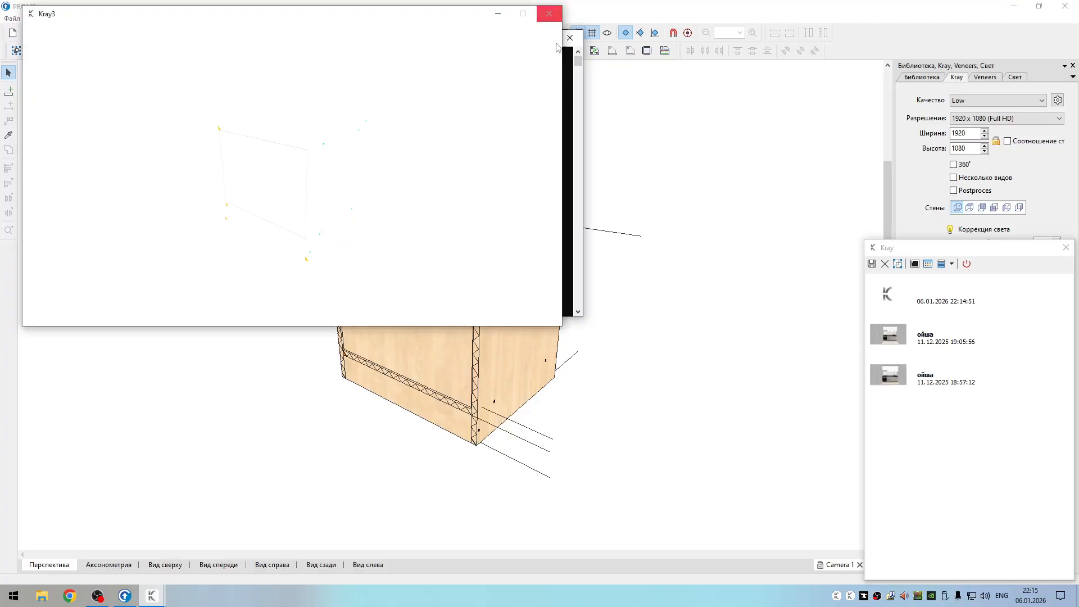
left_click(549, 14)
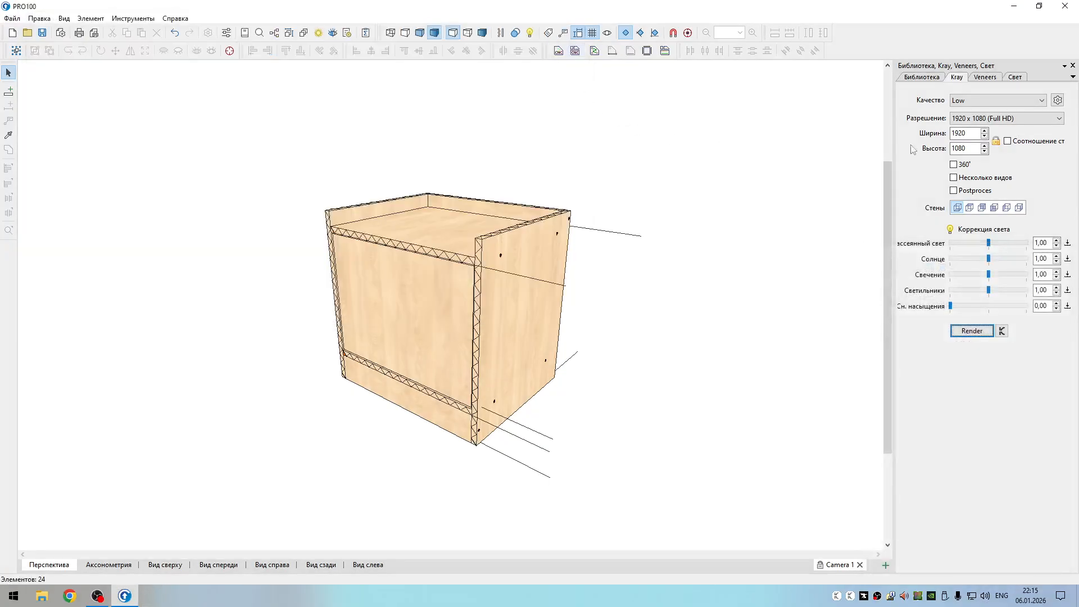
- Lower the general (общее) light intensity to about a third and render the cabinet again in Kray
left_click(1016, 77)
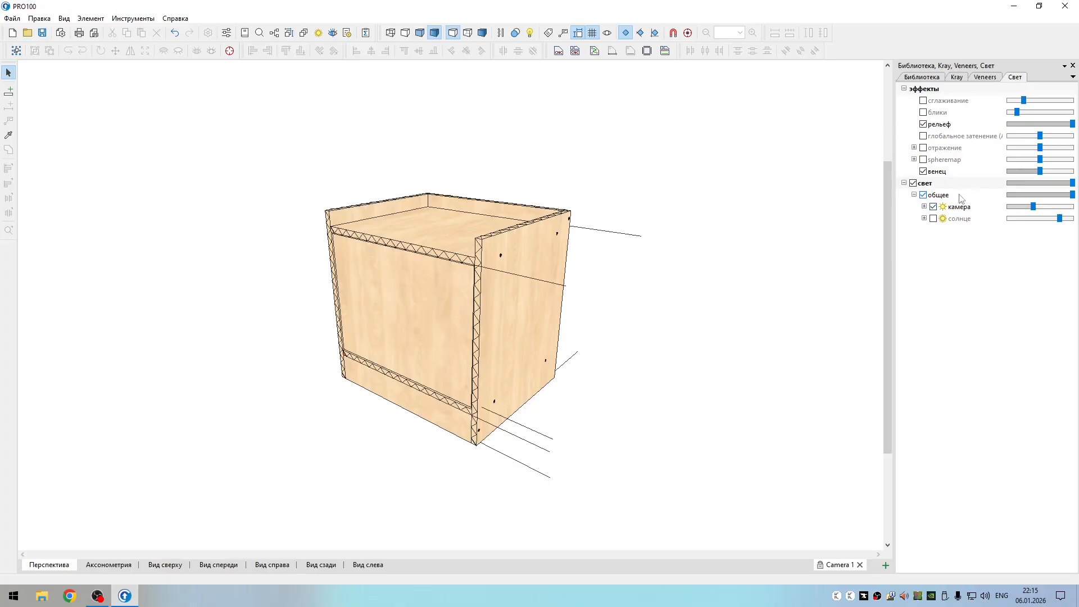
left_click(1028, 196)
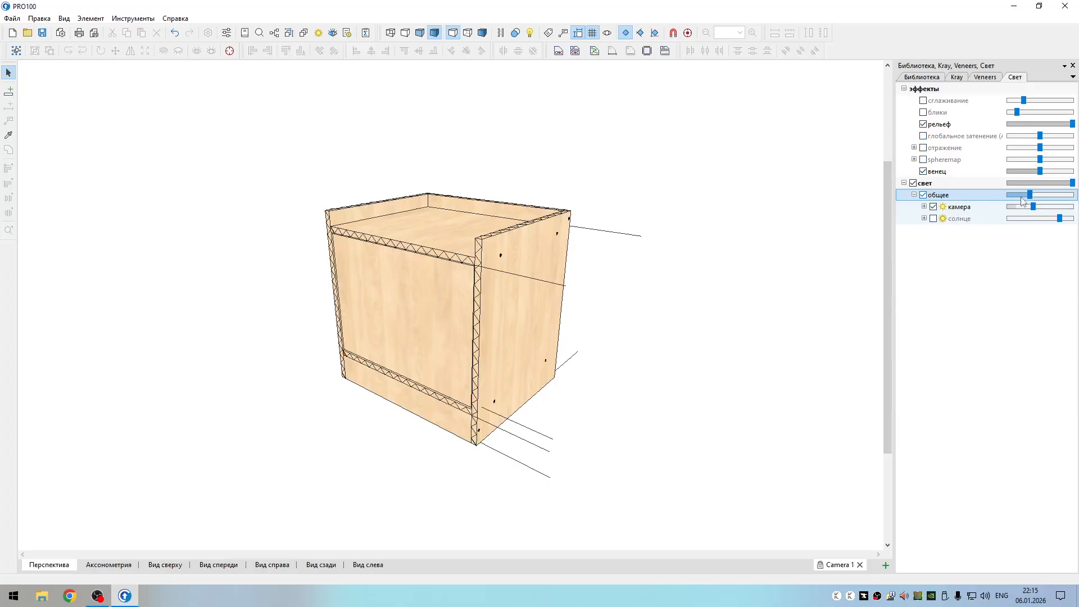
left_click(955, 78)
left_click(970, 330)
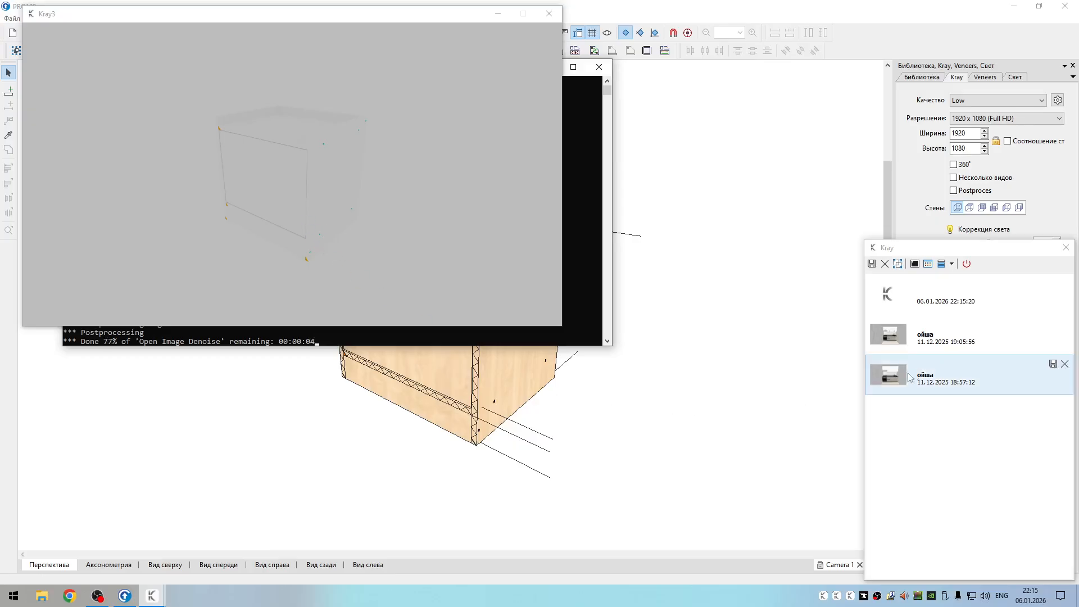
- View the earlier saved kitchen render from the Kray list up close and close the image
left_click(894, 344)
double_click(894, 344)
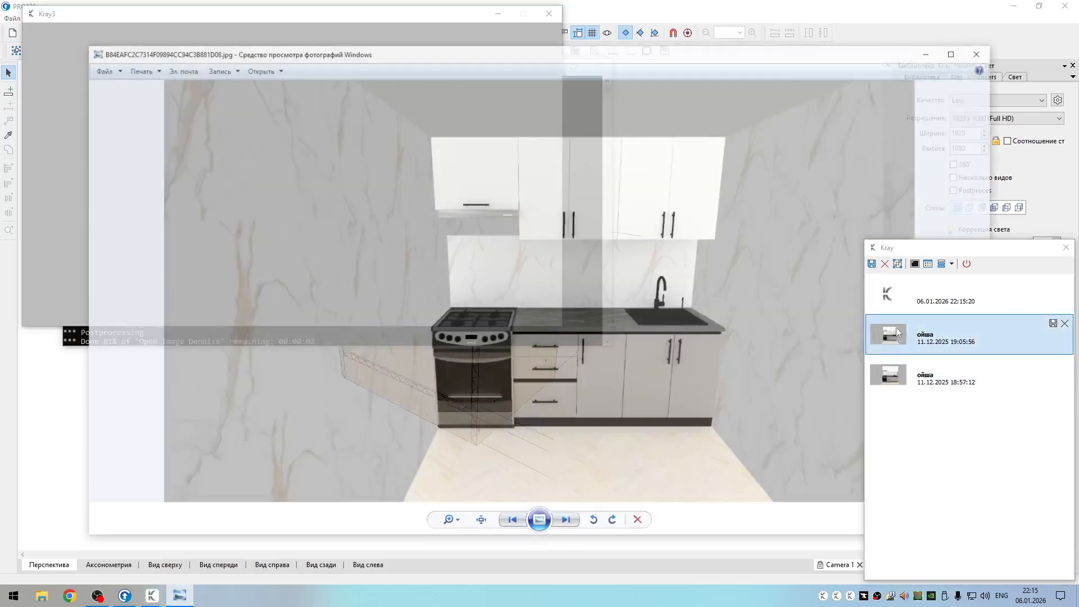
scroll(588, 279, "up", 3)
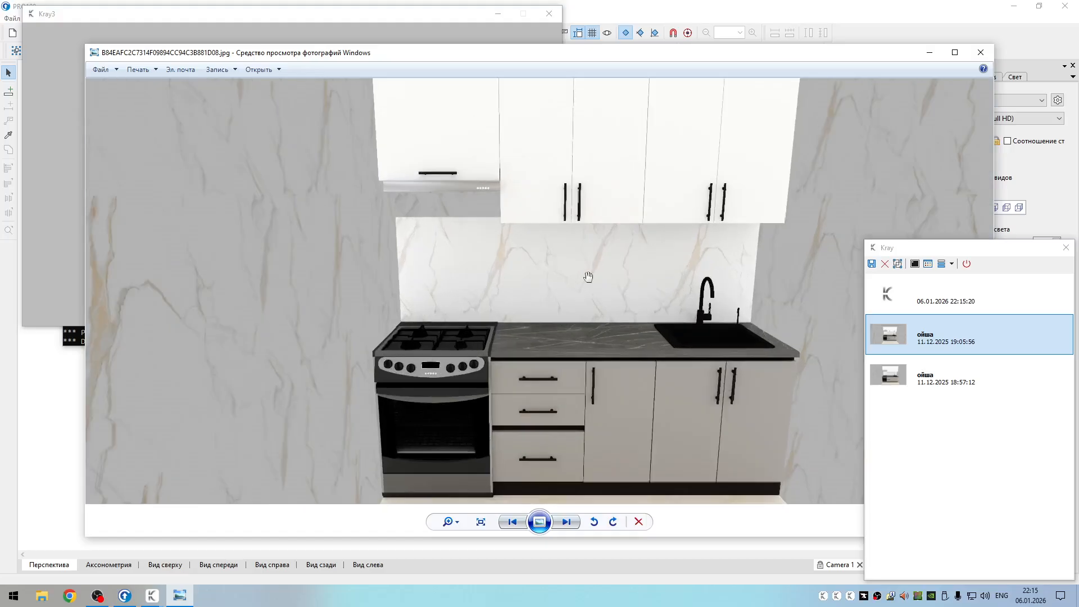
scroll(588, 279, "down", 3)
scroll(588, 279, "up", 3)
scroll(588, 282, "down", 3)
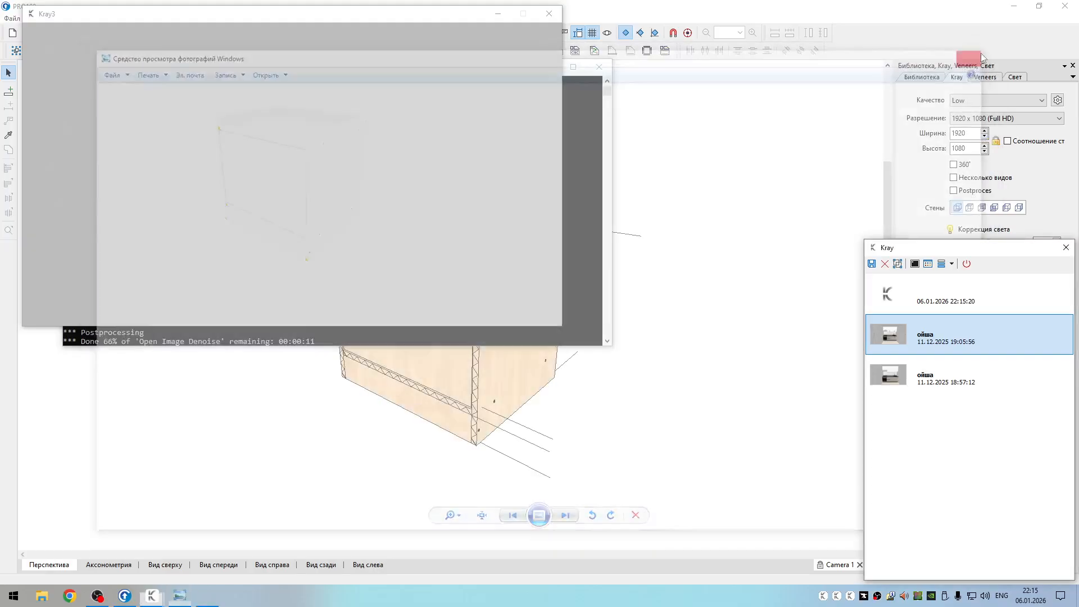
left_click(981, 53)
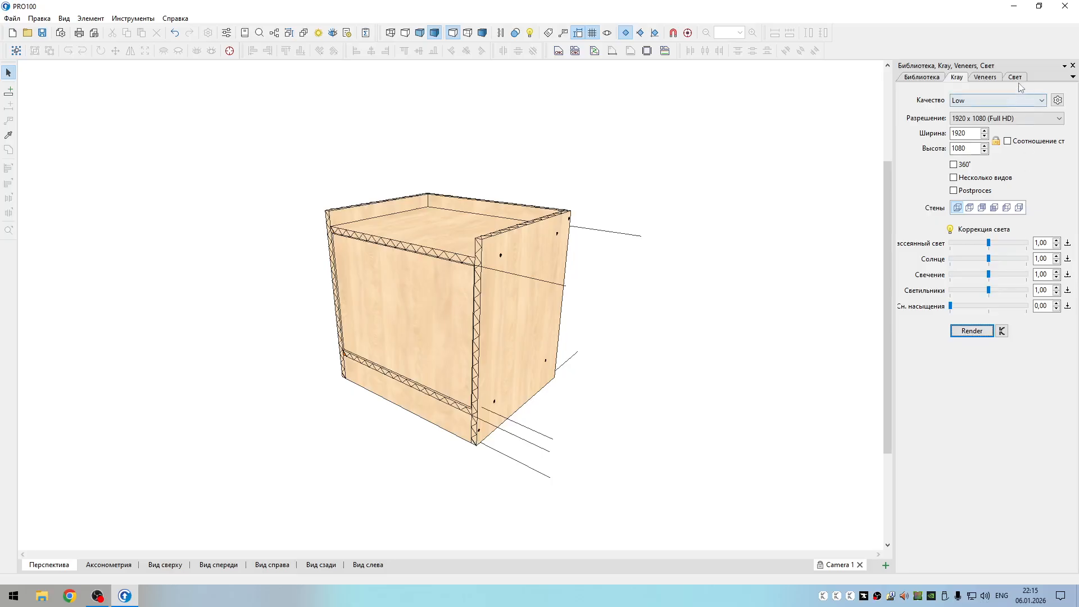
- Lower the overall scene light (свет) to about half, run another Kray test render and close it
left_click(1017, 78)
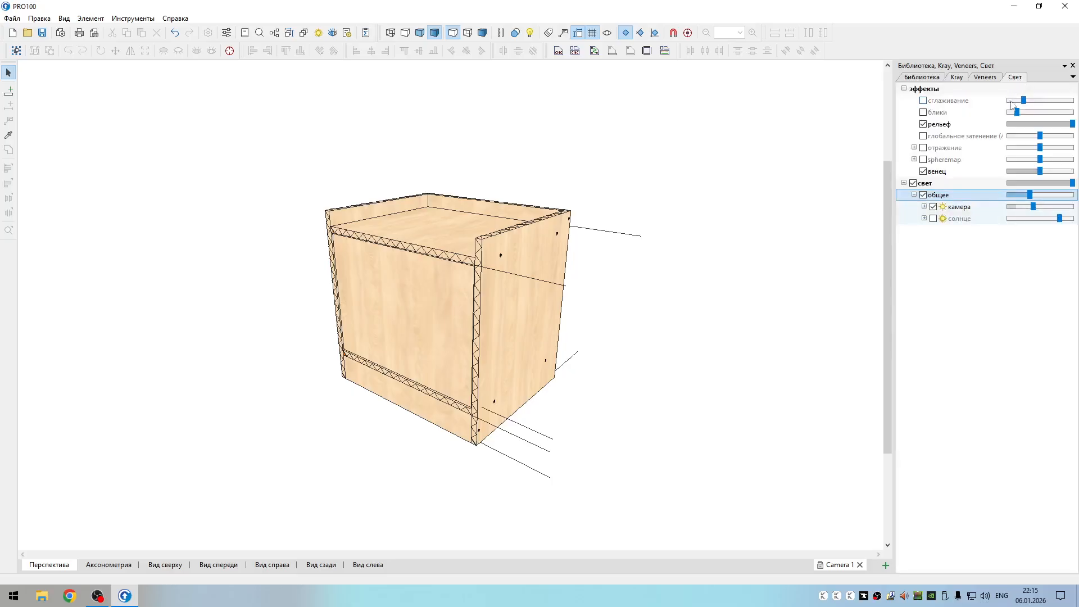
left_click(1036, 183)
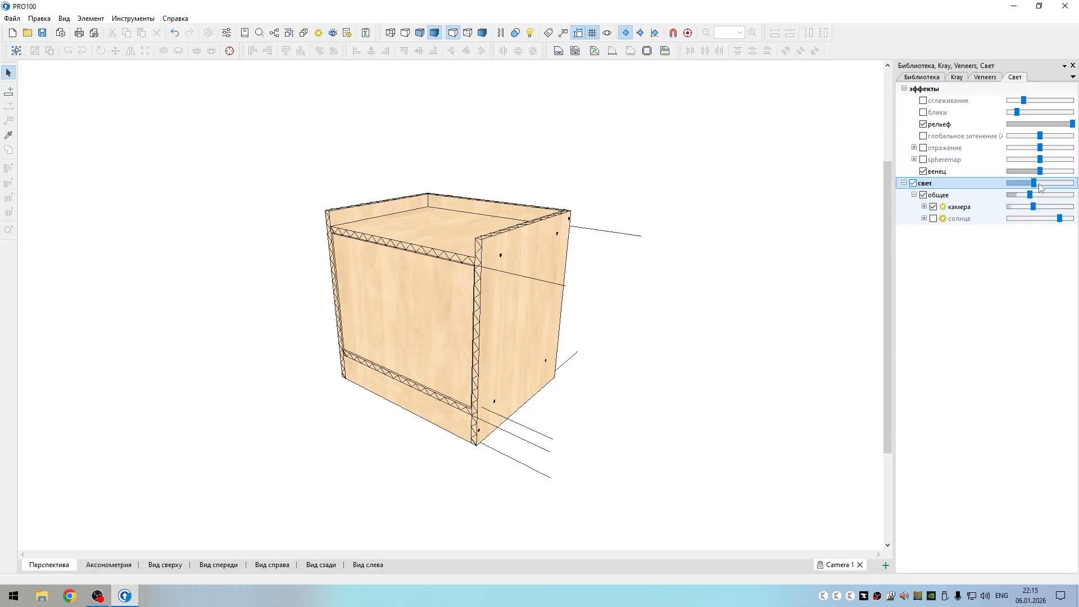
left_click(1041, 183)
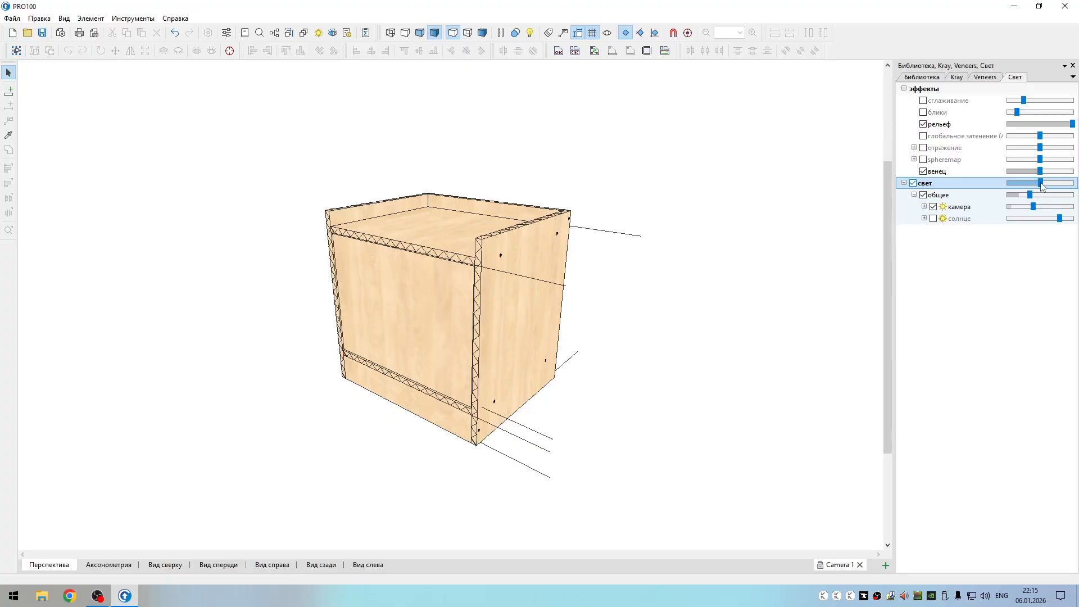
left_click(957, 77)
left_click(974, 332)
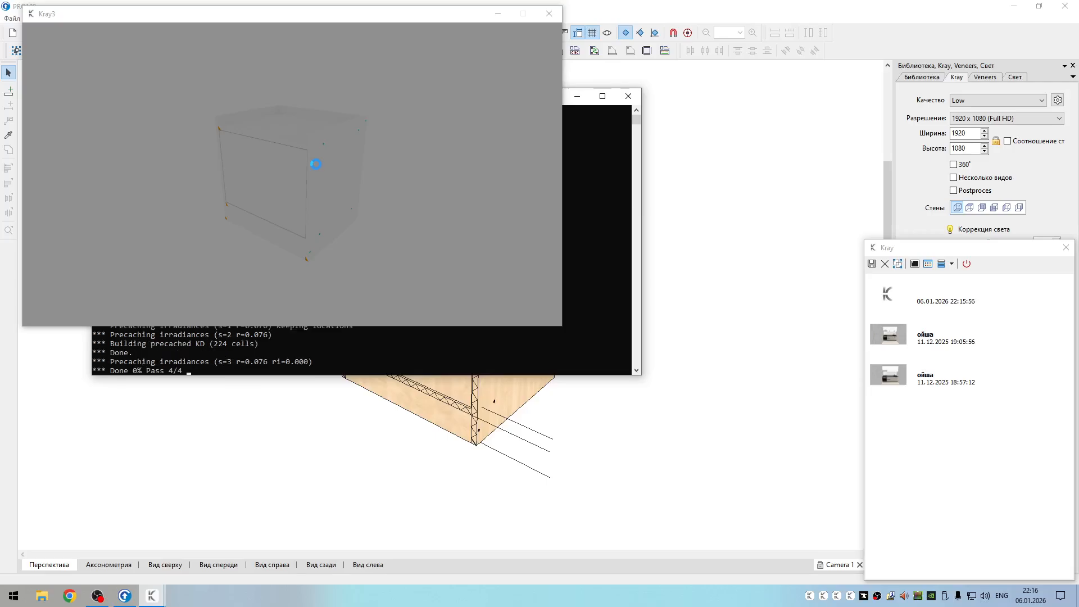
left_click(552, 14)
left_click(626, 102)
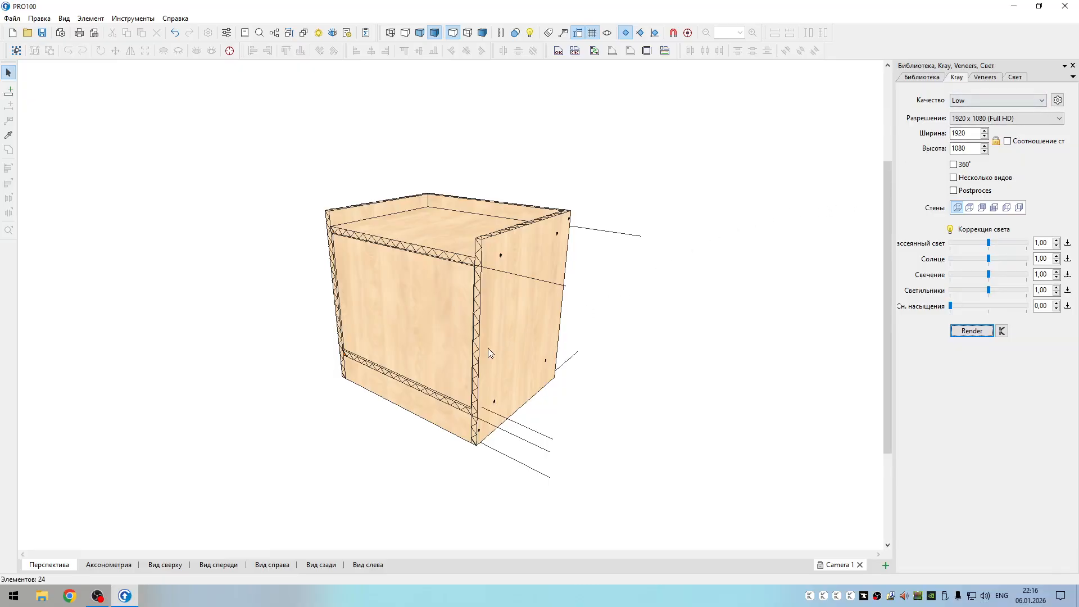
- Examine the veneered cabinet from the front, both sides and the open back, including the hinge inside
scroll(568, 368, "down", 2)
left_click_drag(578, 360, 624, 332)
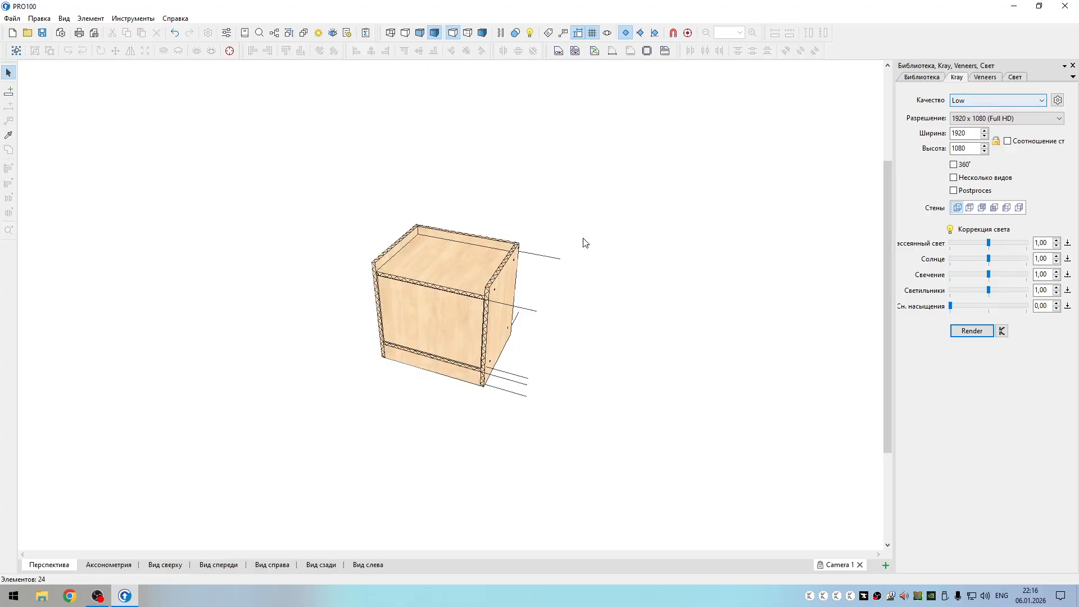
left_click_drag(583, 241, 531, 292)
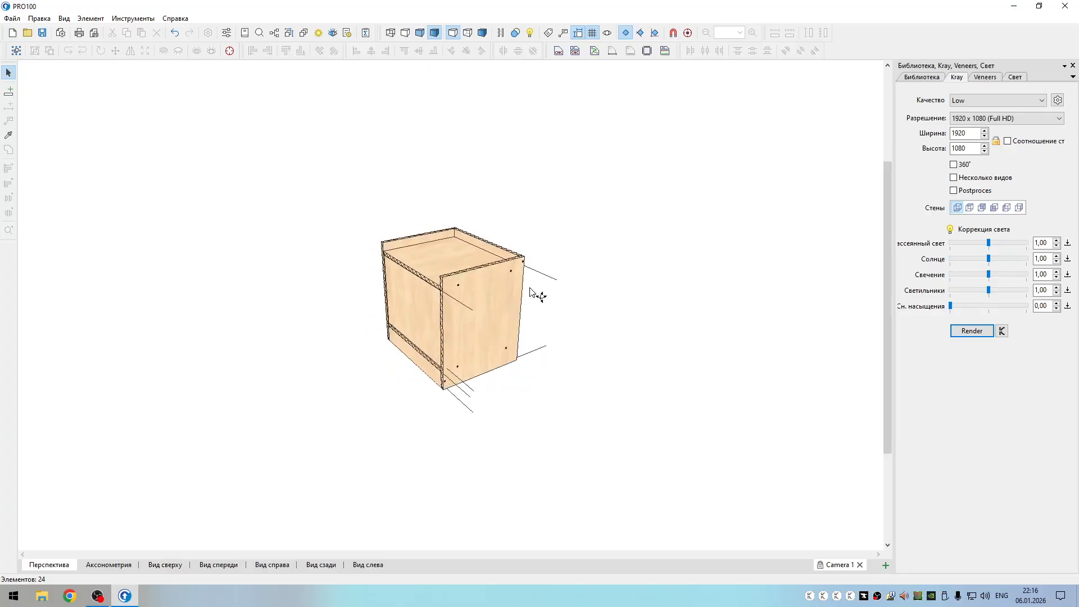
mouse_move(572, 305)
right_mouse_down()
mouse_move(582, 271)
mouse_move(585, 290)
right_mouse_up()
left_click_drag(636, 281, 782, 360)
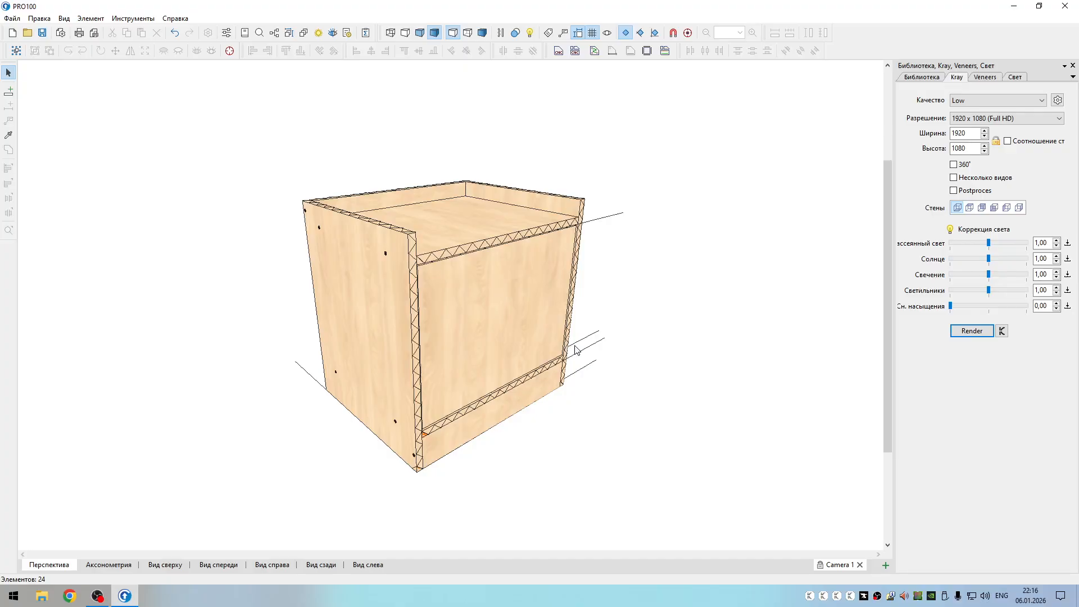
scroll(612, 339, "down", 5)
scroll(743, 272, "up", 8)
scroll(747, 206, "down", 8)
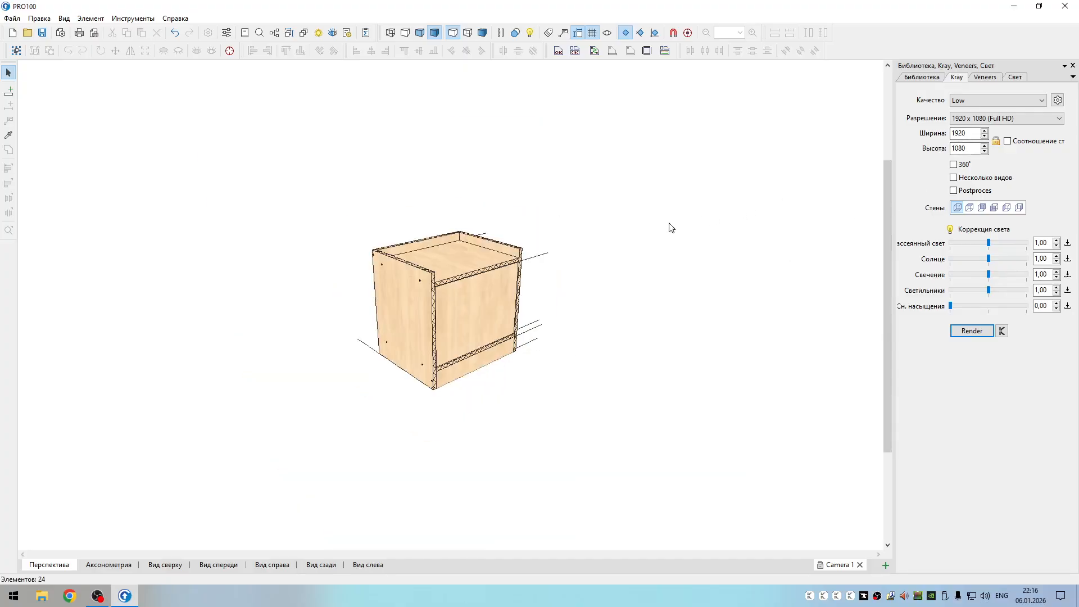
left_click_drag(669, 227, 468, 276)
scroll(528, 369, "up", 5)
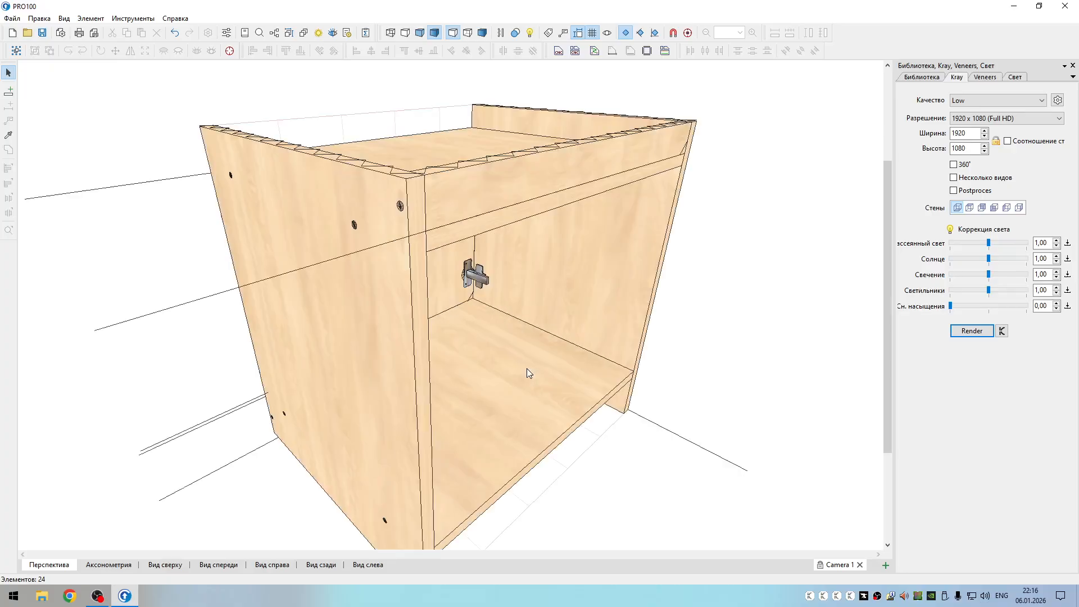
scroll(527, 369, "down", 5)
left_click_drag(529, 372, 716, 340)
scroll(486, 347, "up", 2)
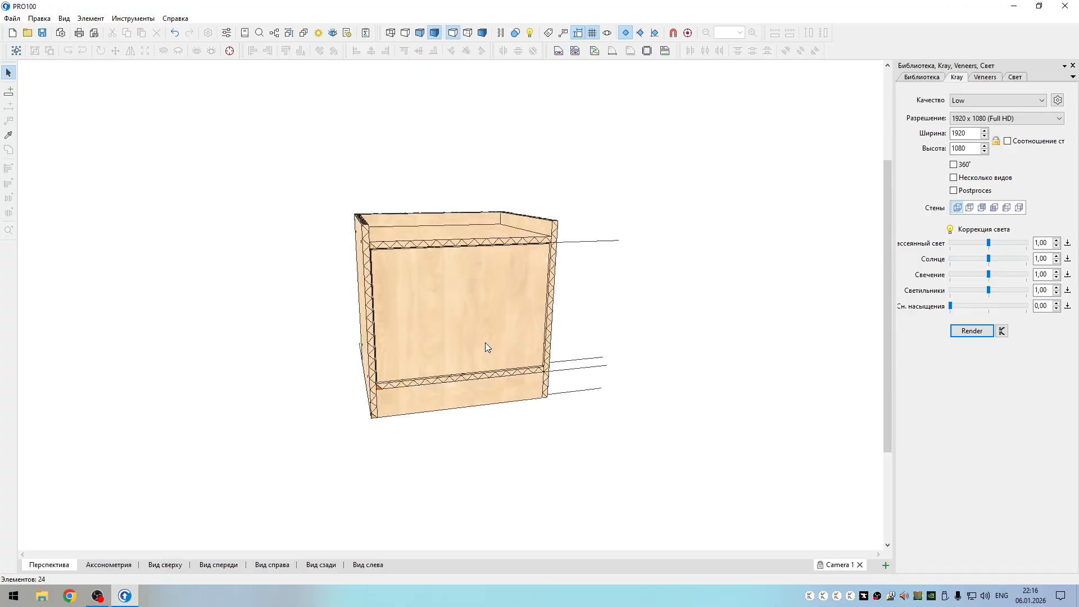
scroll(486, 347, "down", 2)
left_click_drag(573, 344, 628, 353)
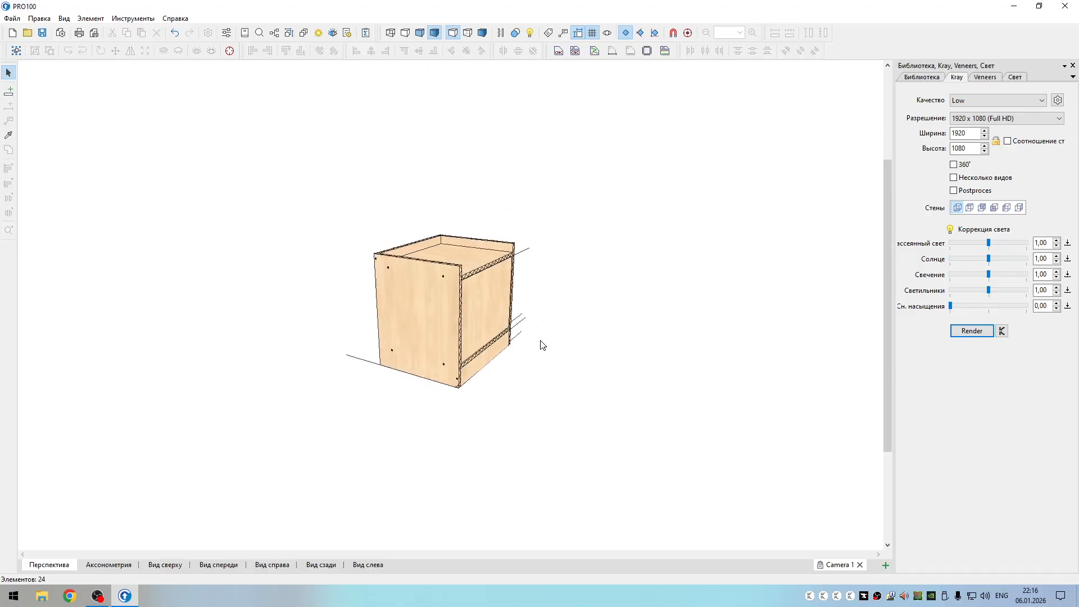
left_click_drag(541, 344, 666, 341)
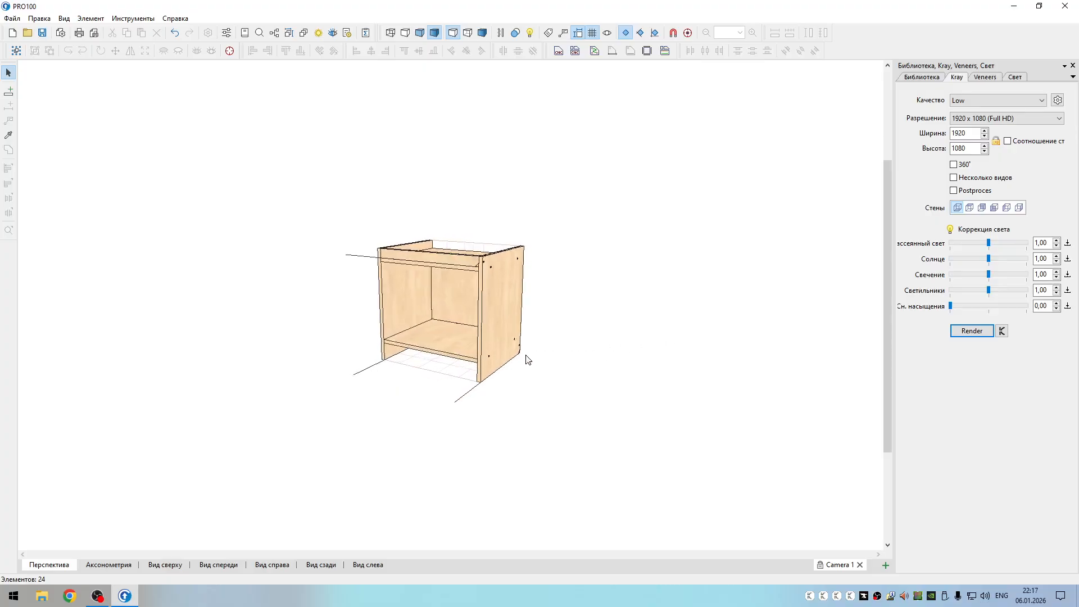
left_click_drag(527, 360, 361, 331)
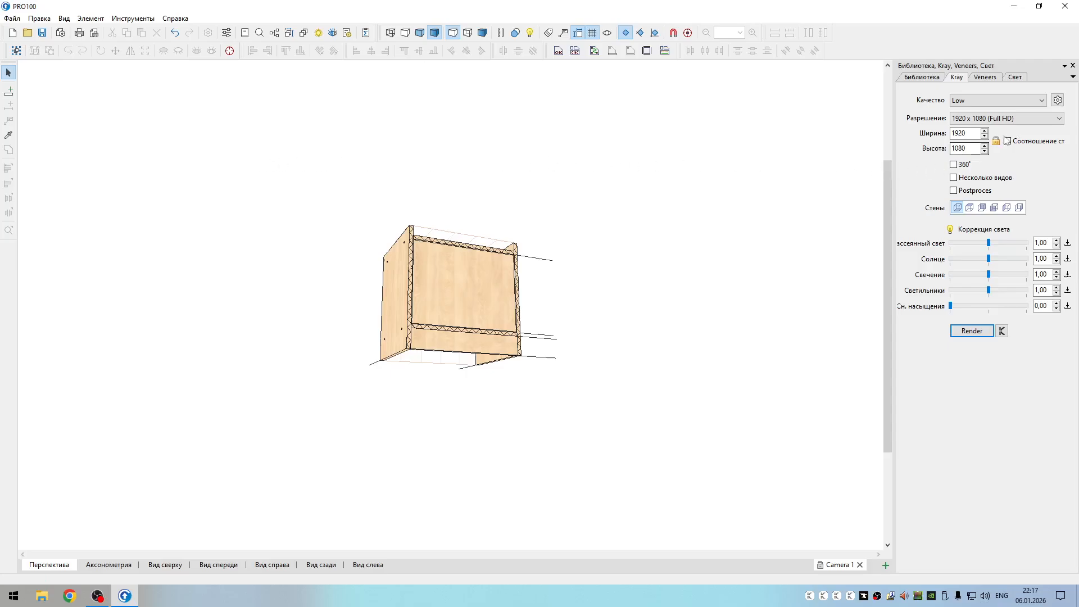
- Exit the program without saving the project changes
left_click(1065, 5)
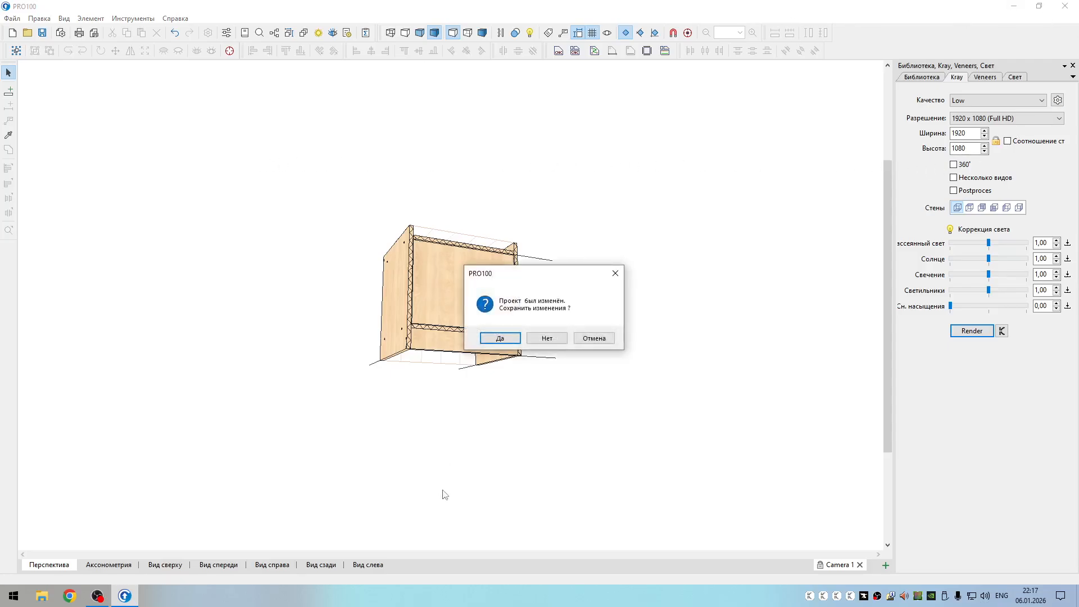
left_click(545, 339)
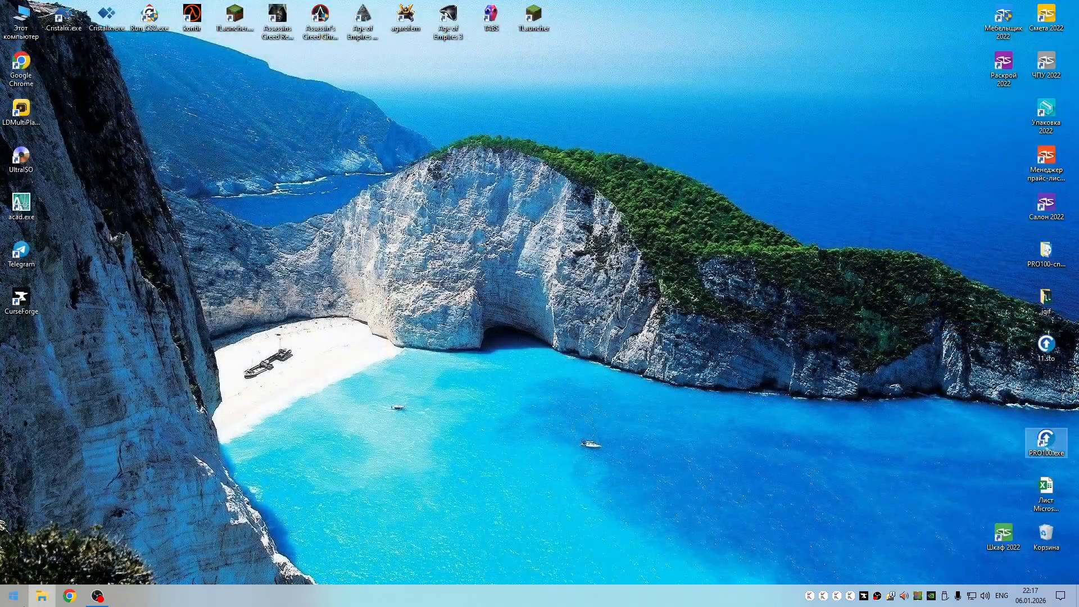